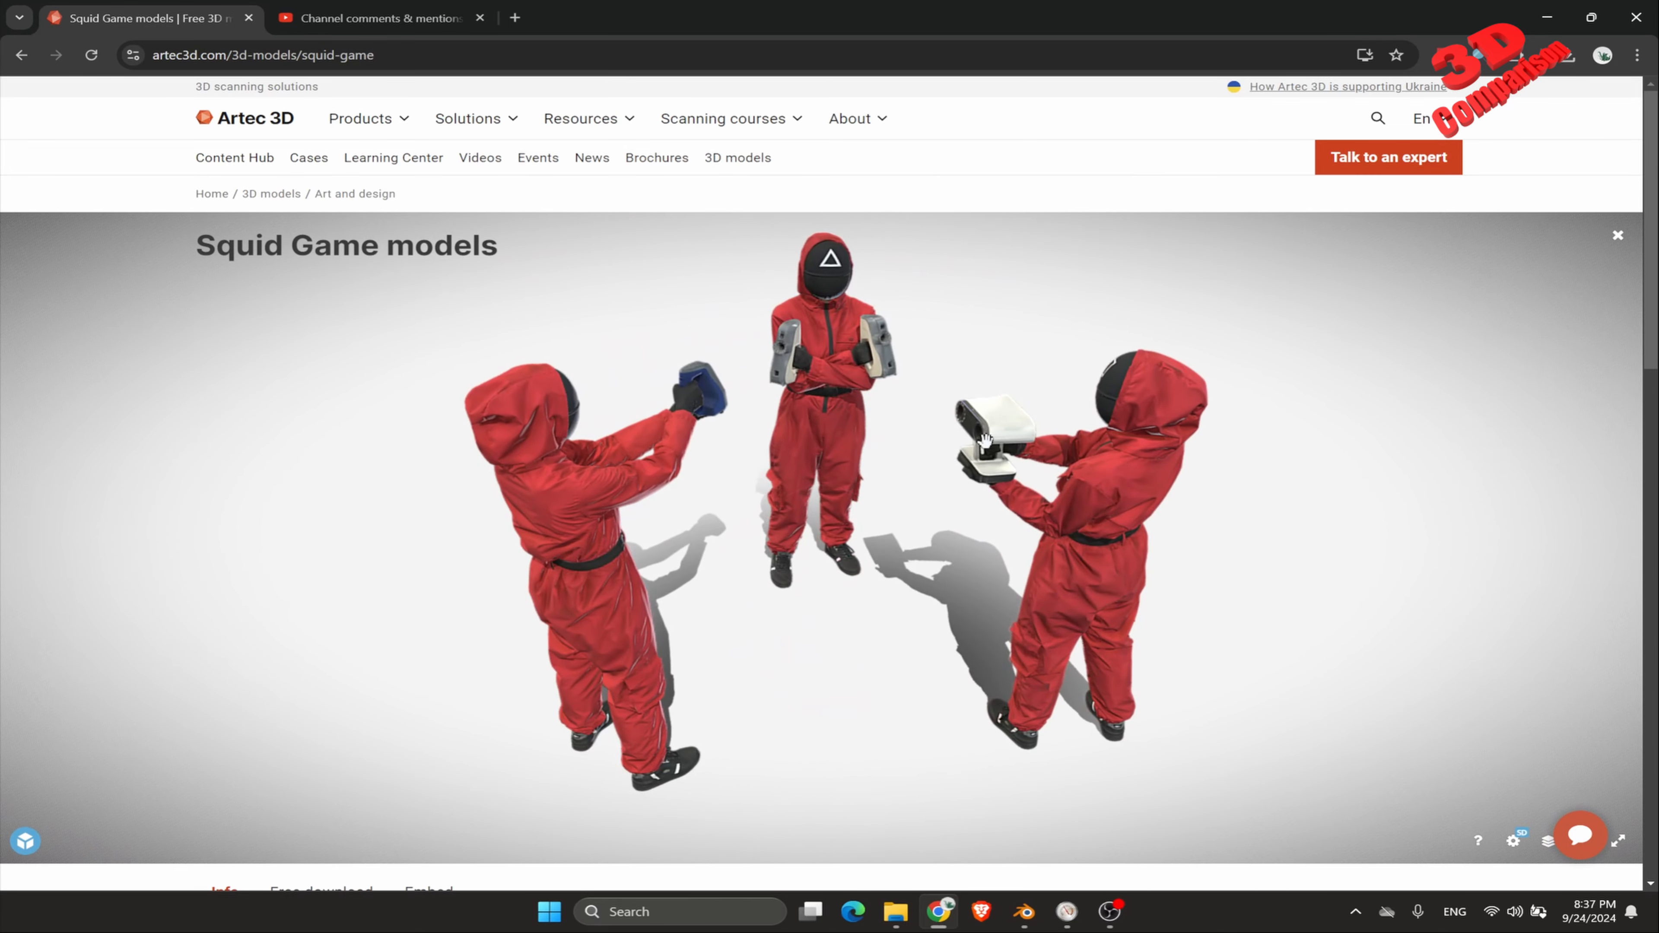
Step: Inspect the Squid Game 3D models on the Artec 3D page and view their free download options
left_click_drag(980, 450, 712, 368)
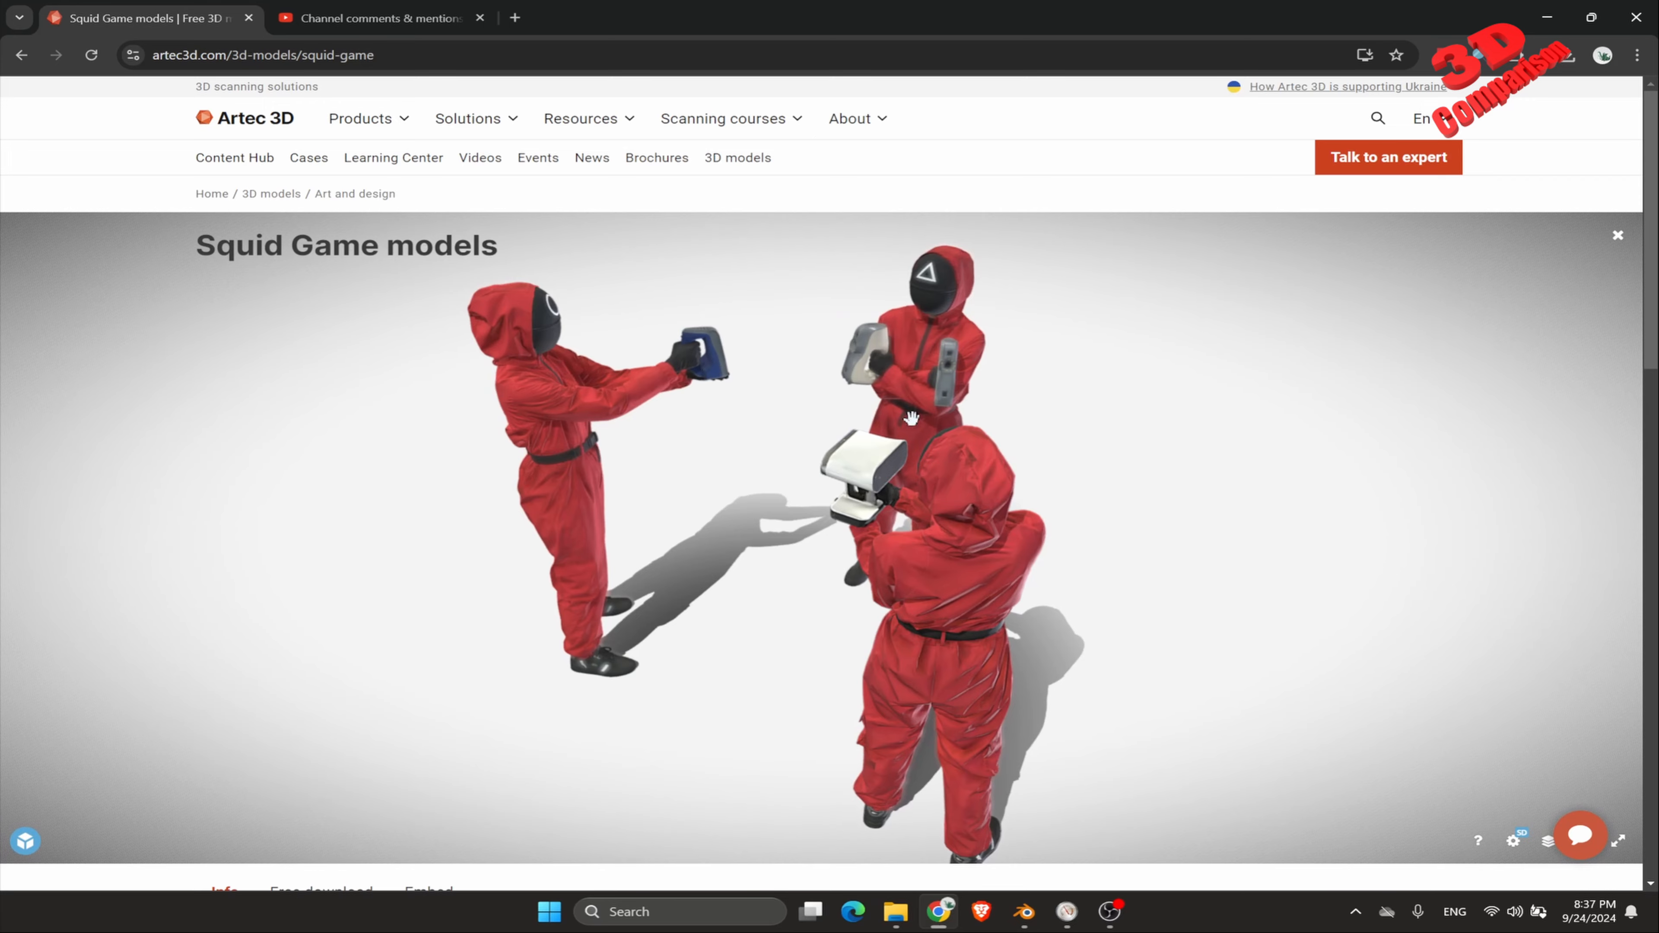
scroll(1114, 878, "down", 3)
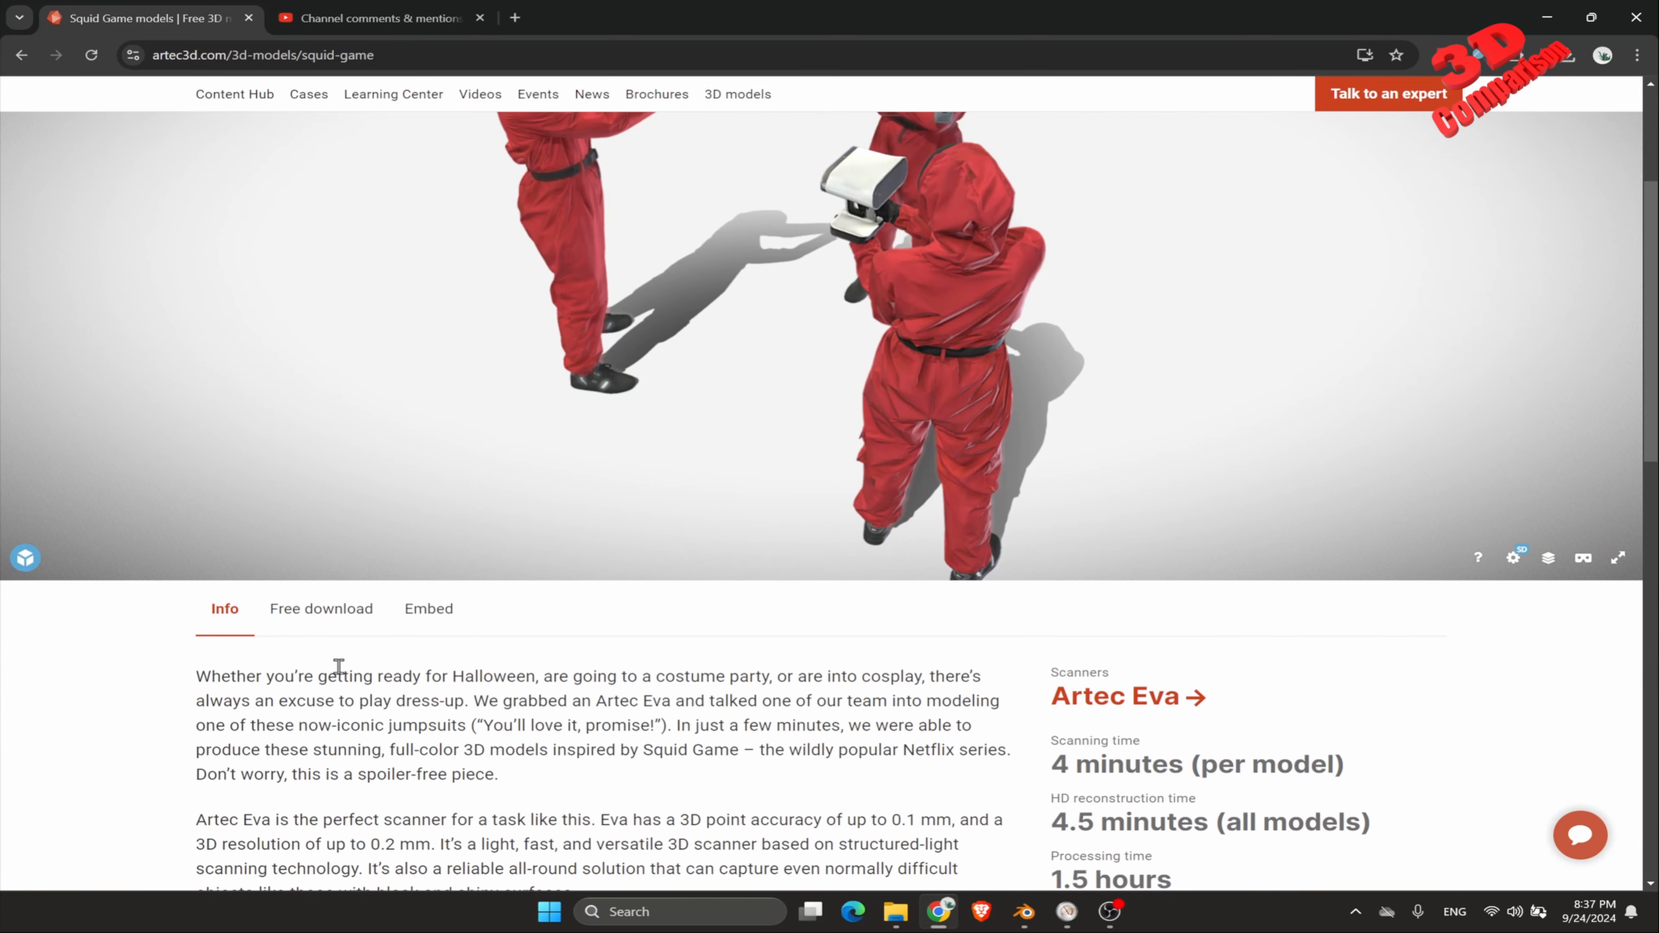
left_click(299, 615)
scroll(366, 716, "down", 3)
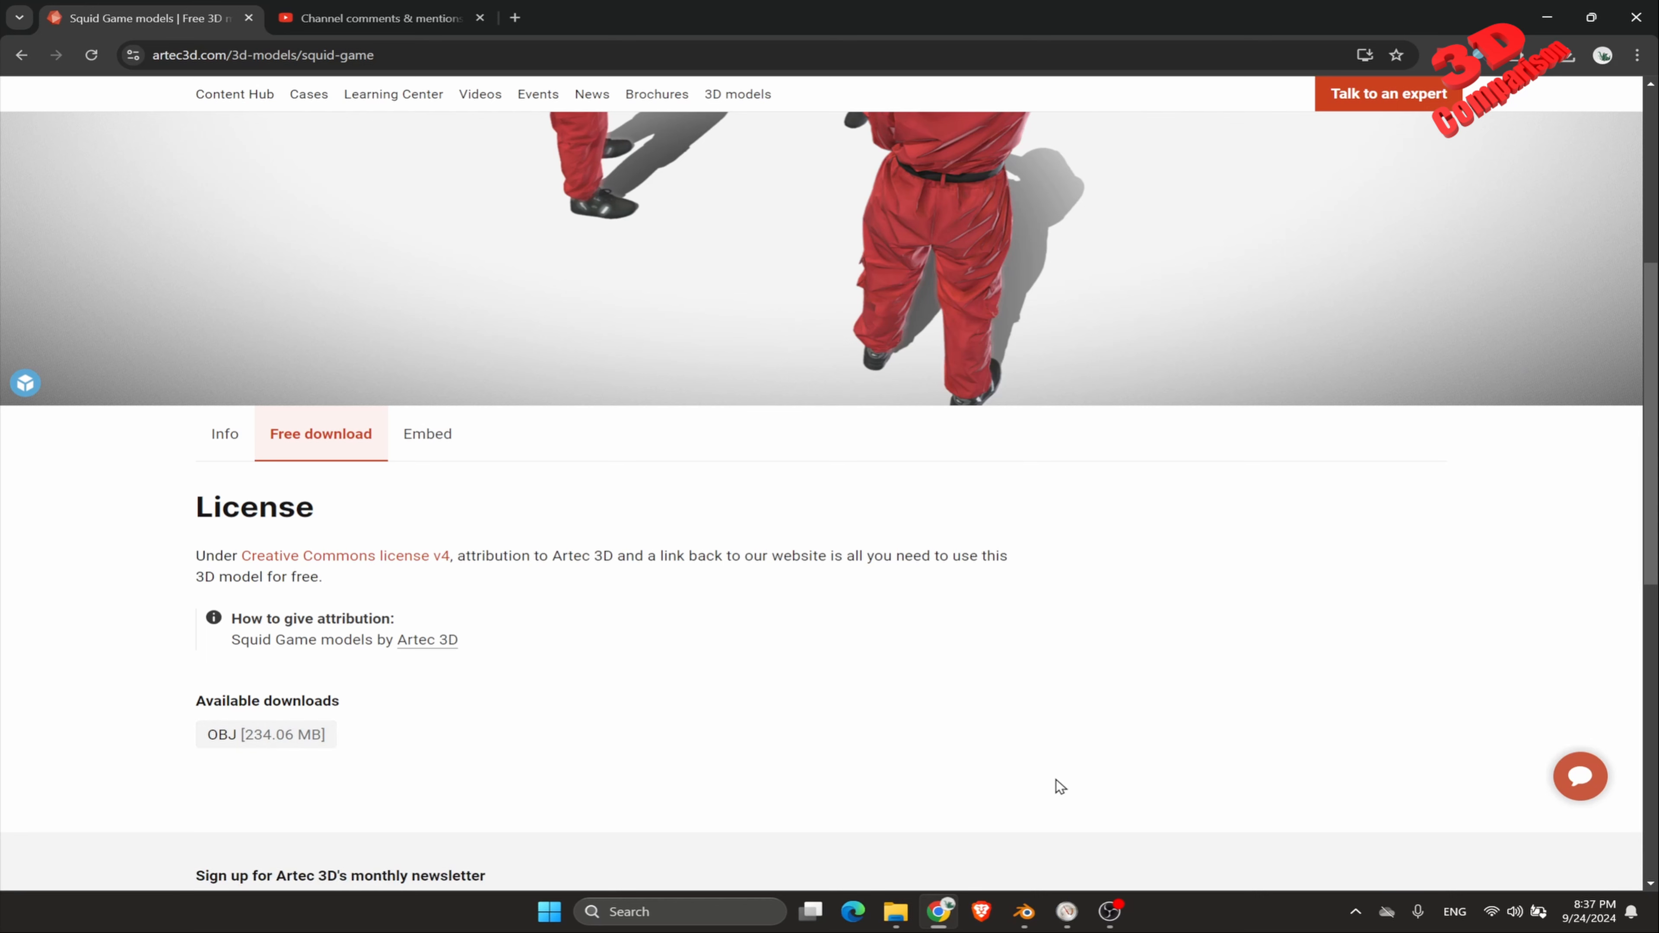
Step: Switch to Blender and delete the default camera, cube and light from the scene
left_click(1025, 911)
left_click(1013, 587)
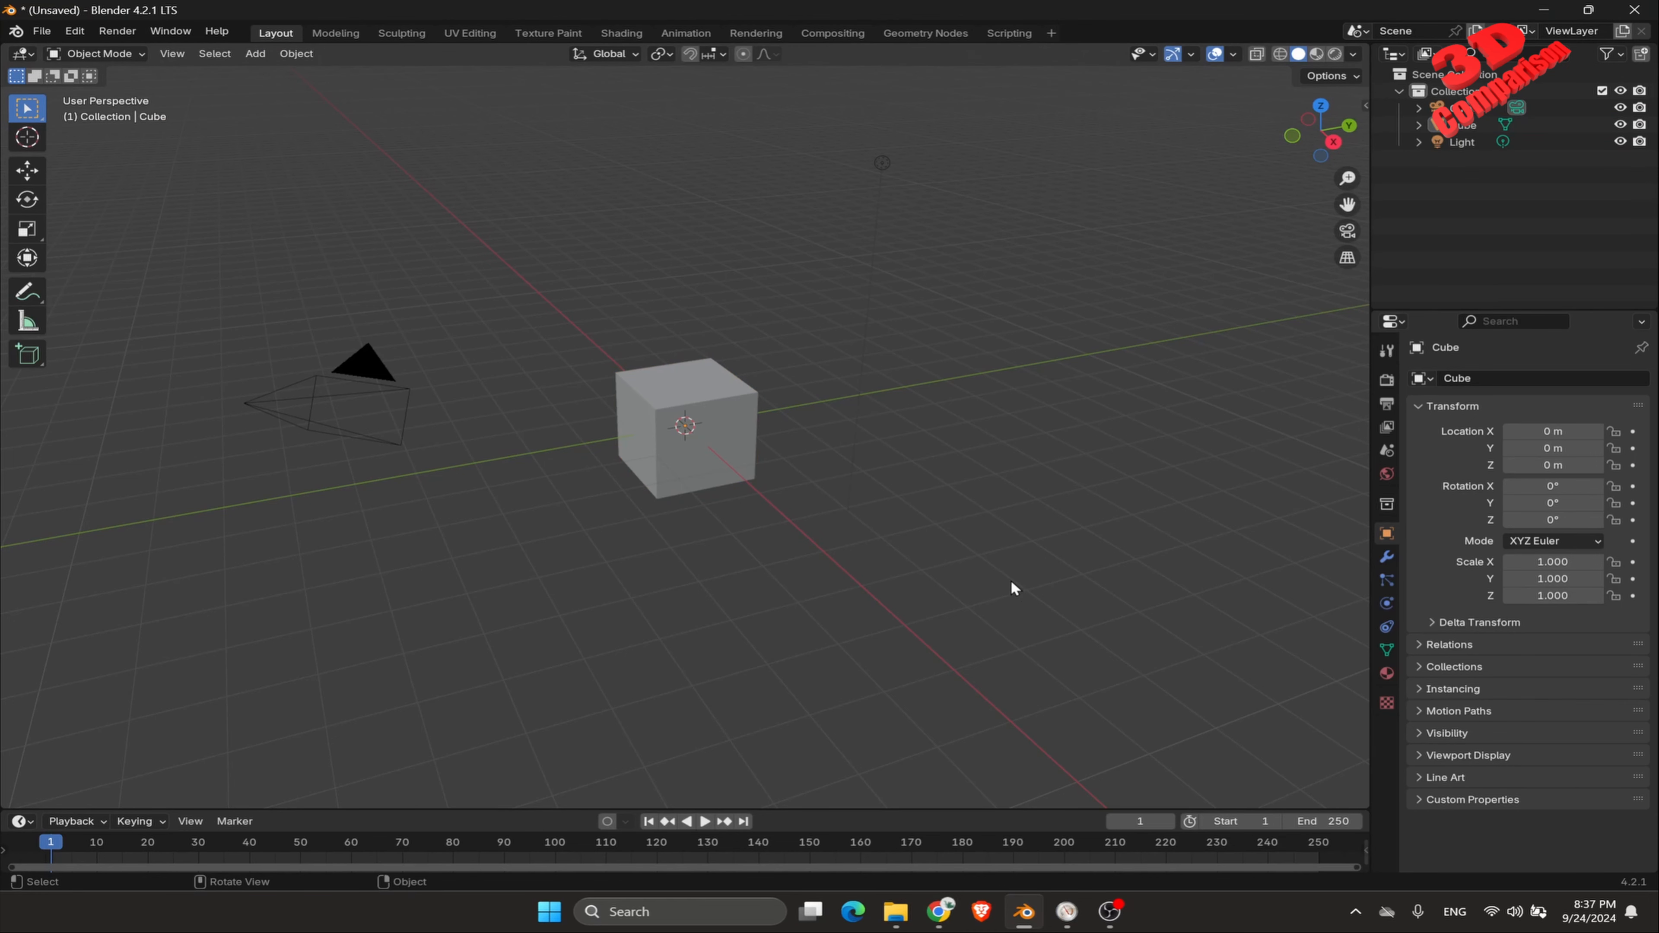
key("a")
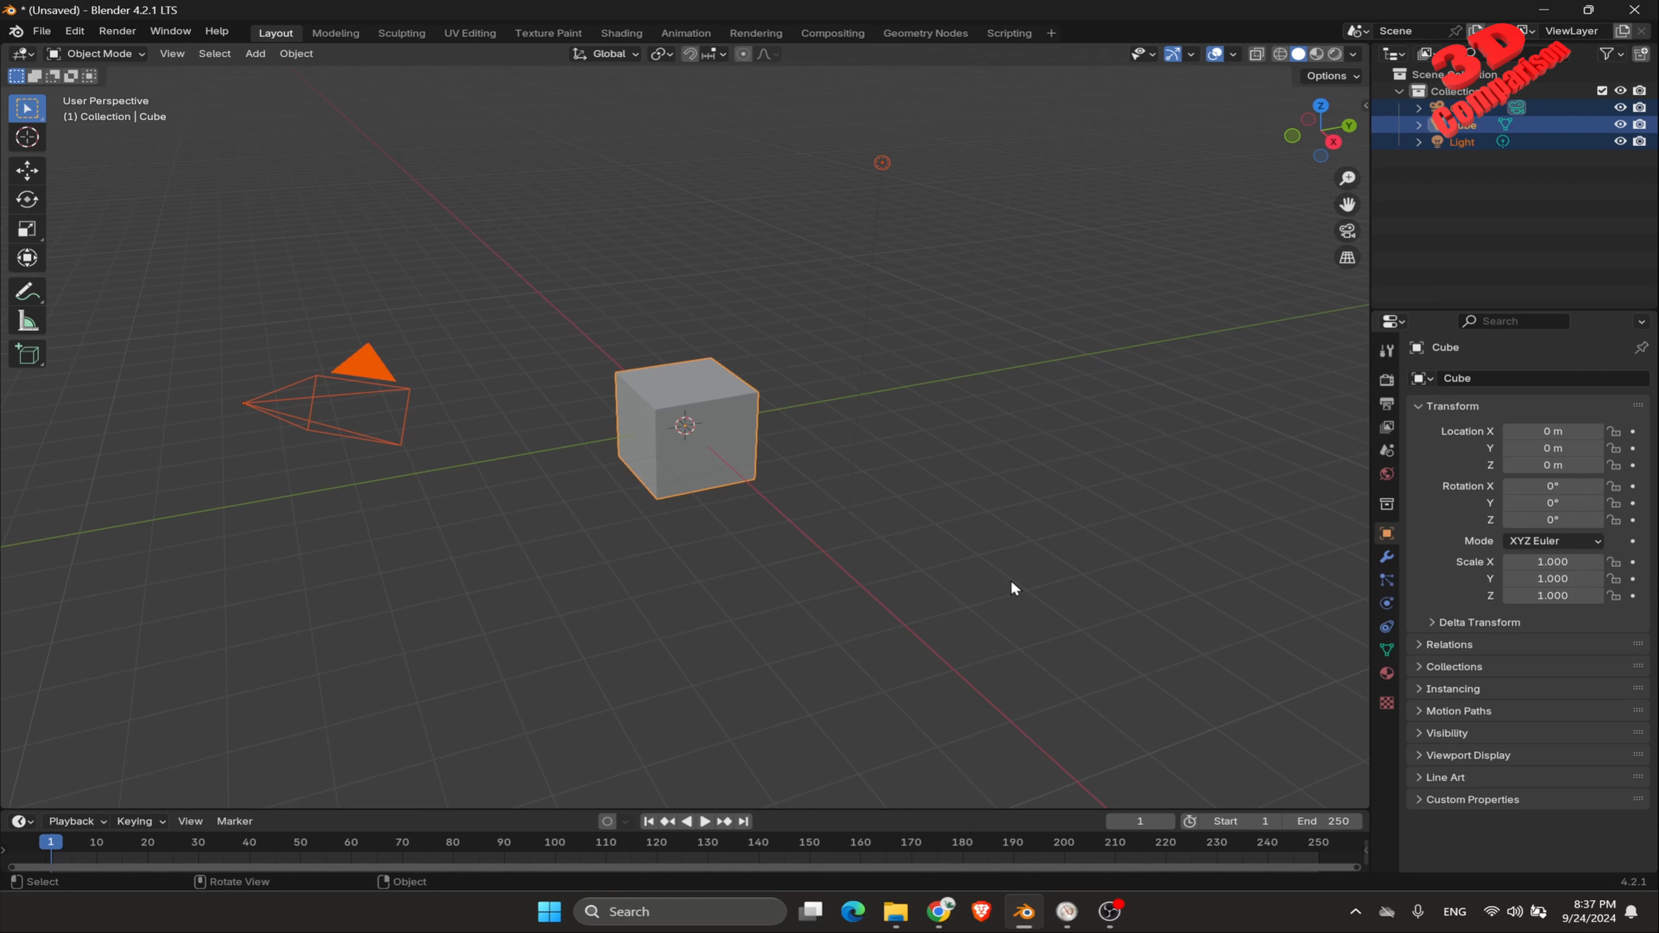
key("Delete")
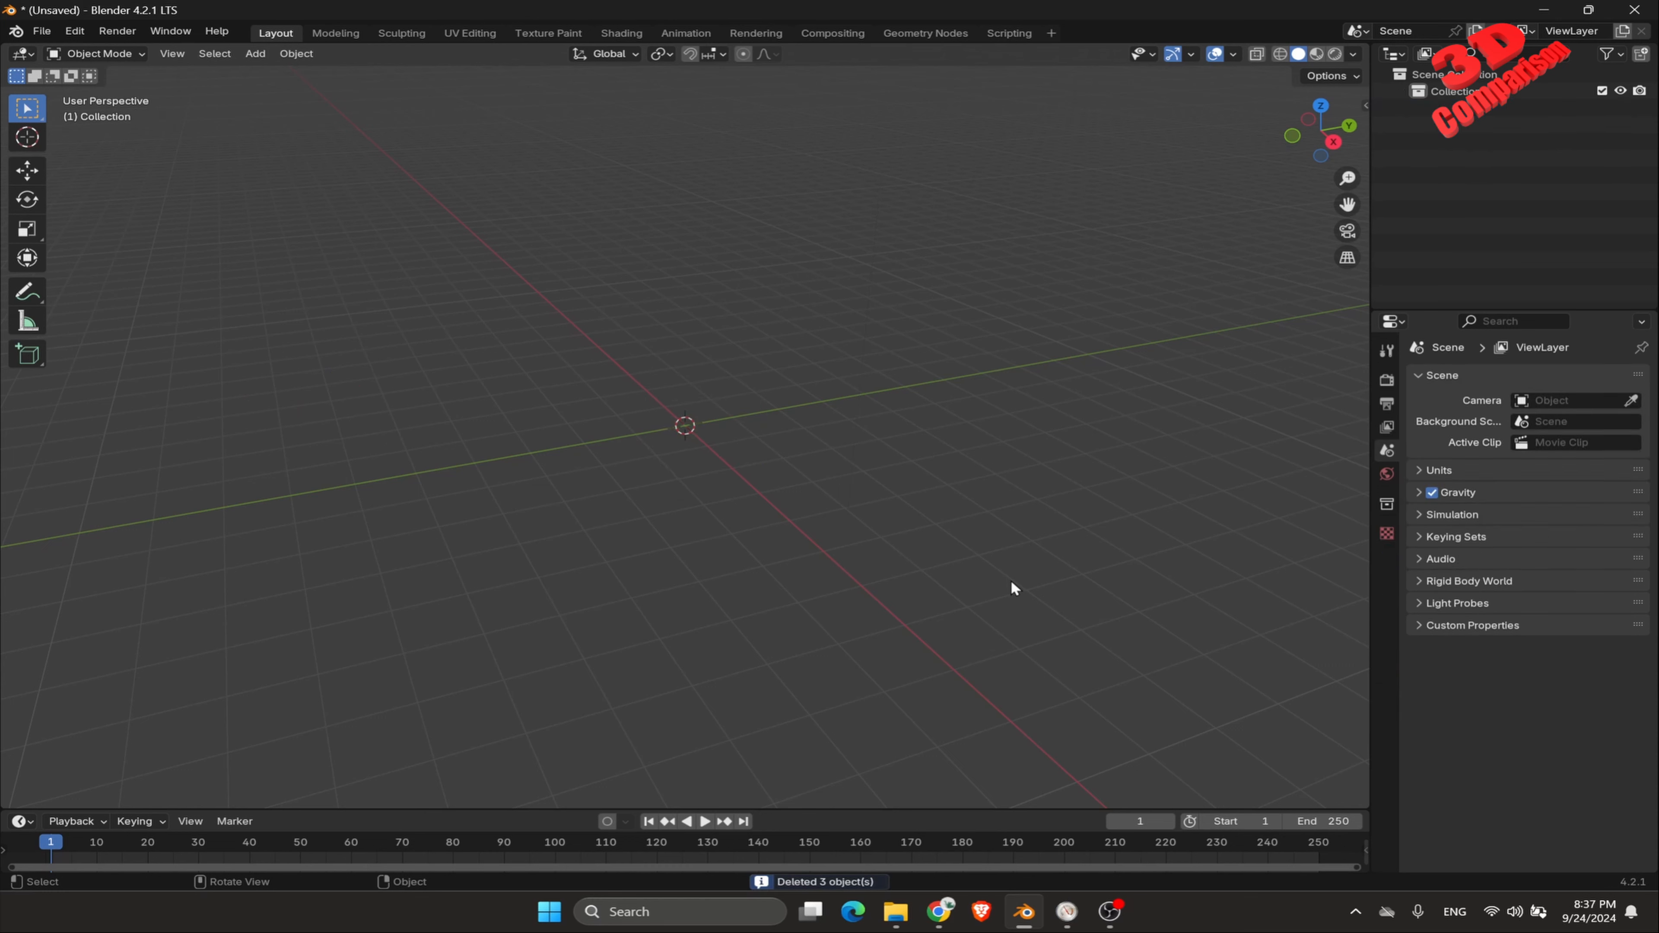
Step: Enable the Statistics overlay in the 3D viewport
left_click(1233, 55)
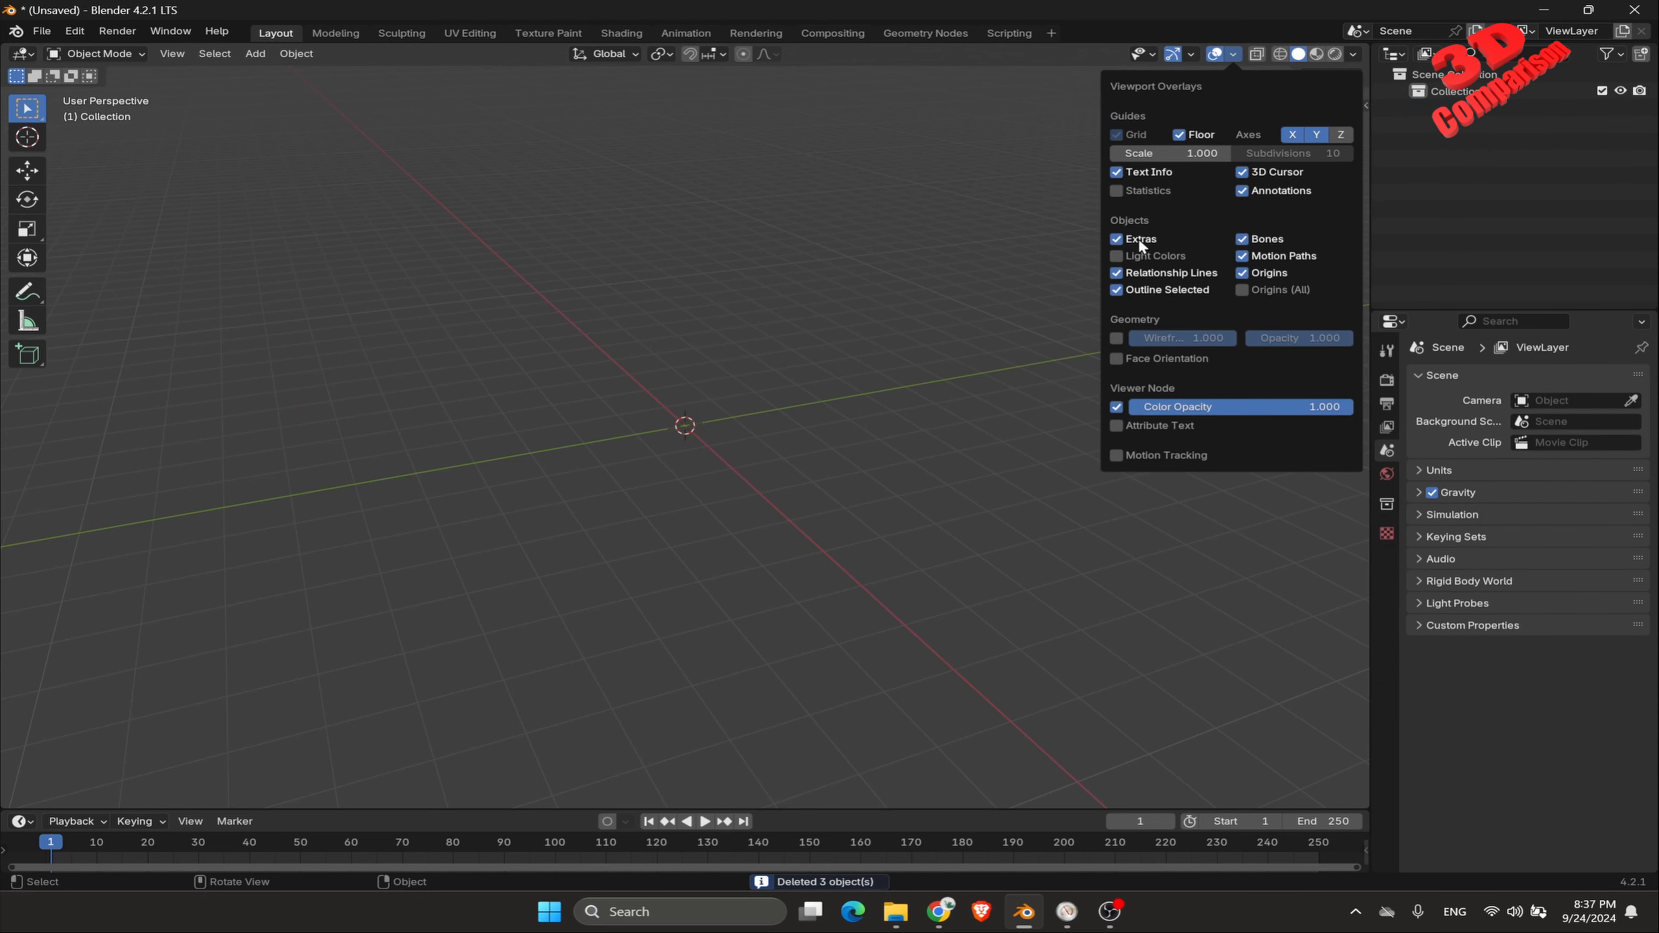
left_click(1149, 191)
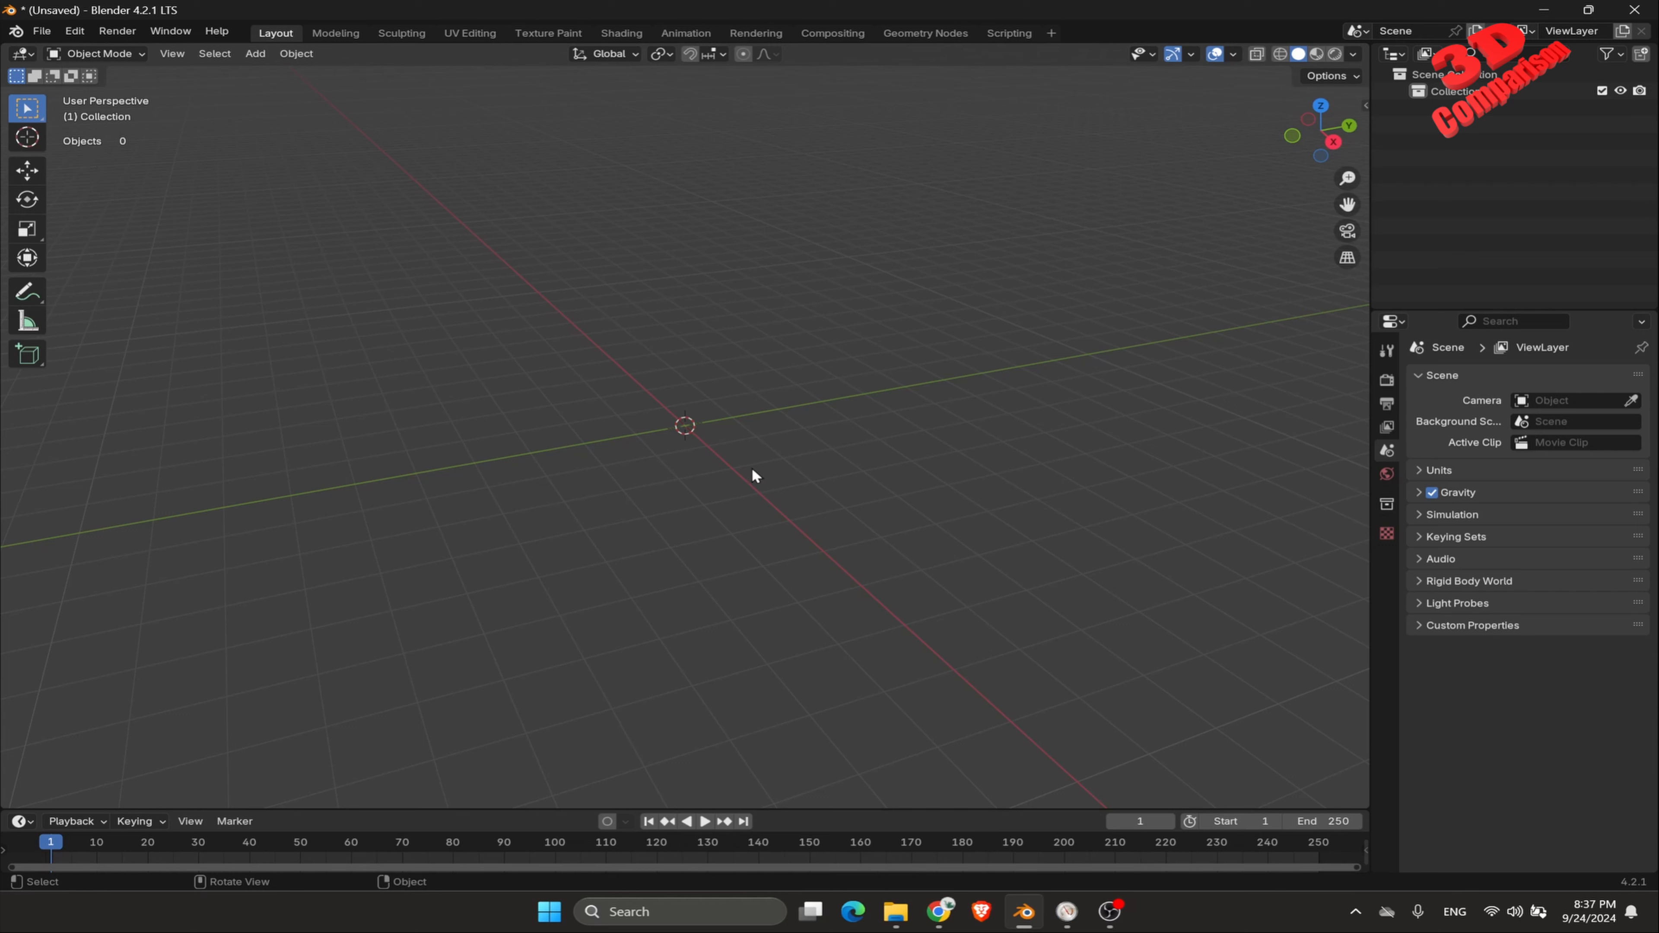
Step: Import SG_scene.obj from the squid_game folder in Downloads as a Wavefront OBJ with the default import settings
left_click(52, 36)
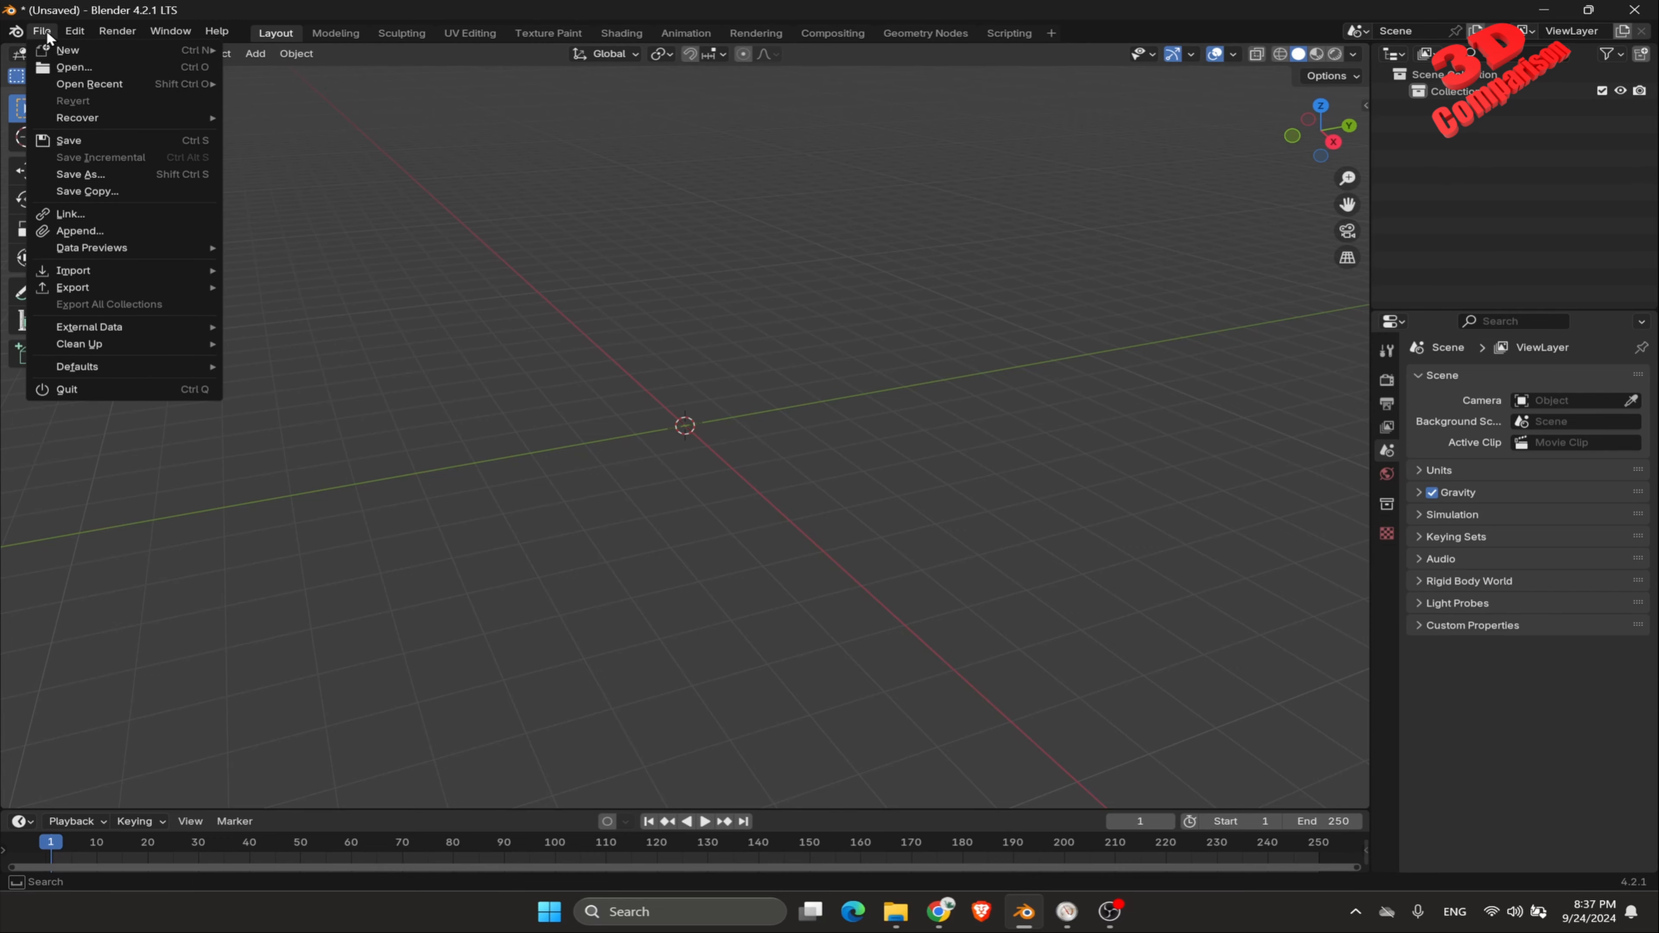
mouse_move(128, 273)
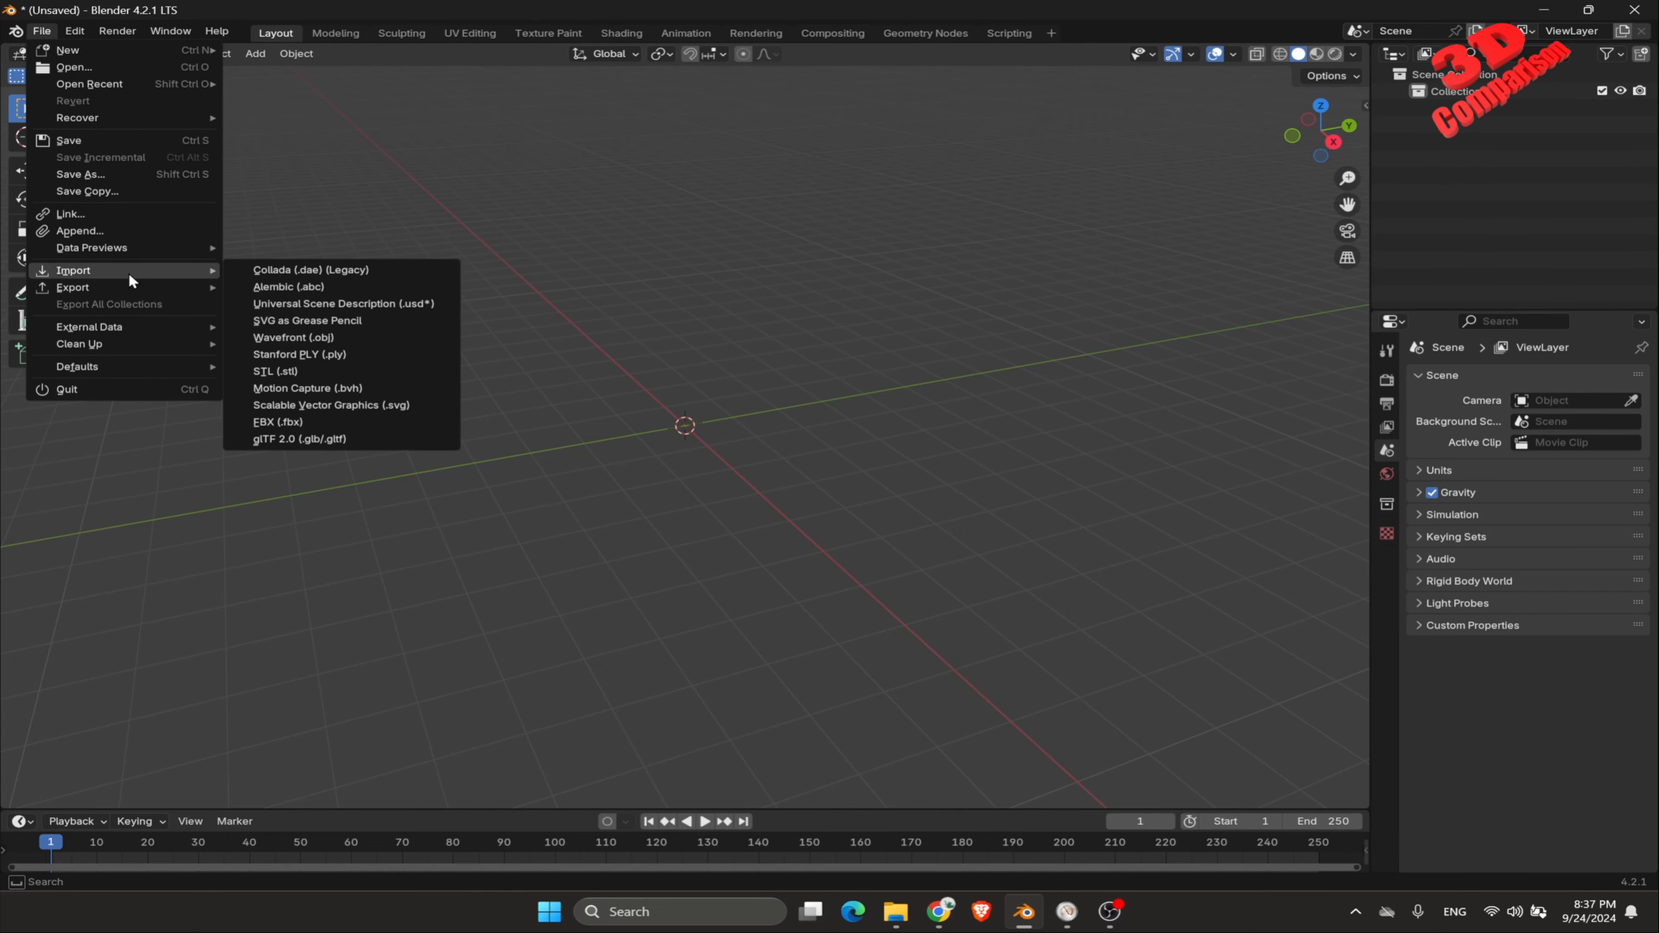
left_click(346, 340)
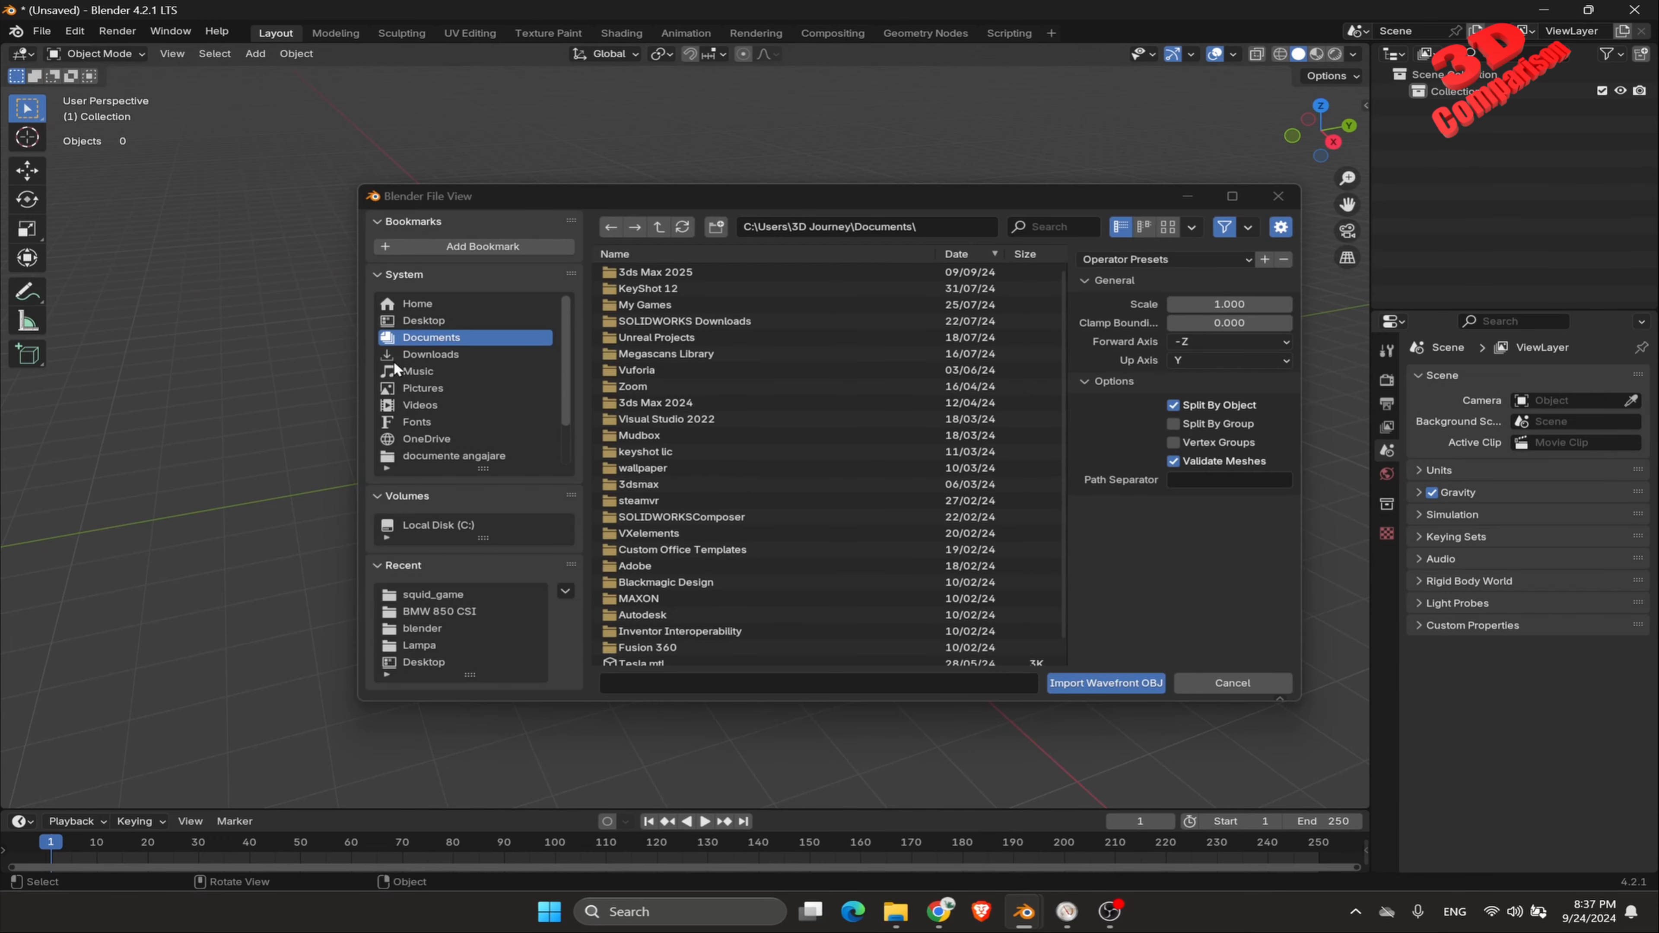
left_click(454, 356)
left_click(691, 274)
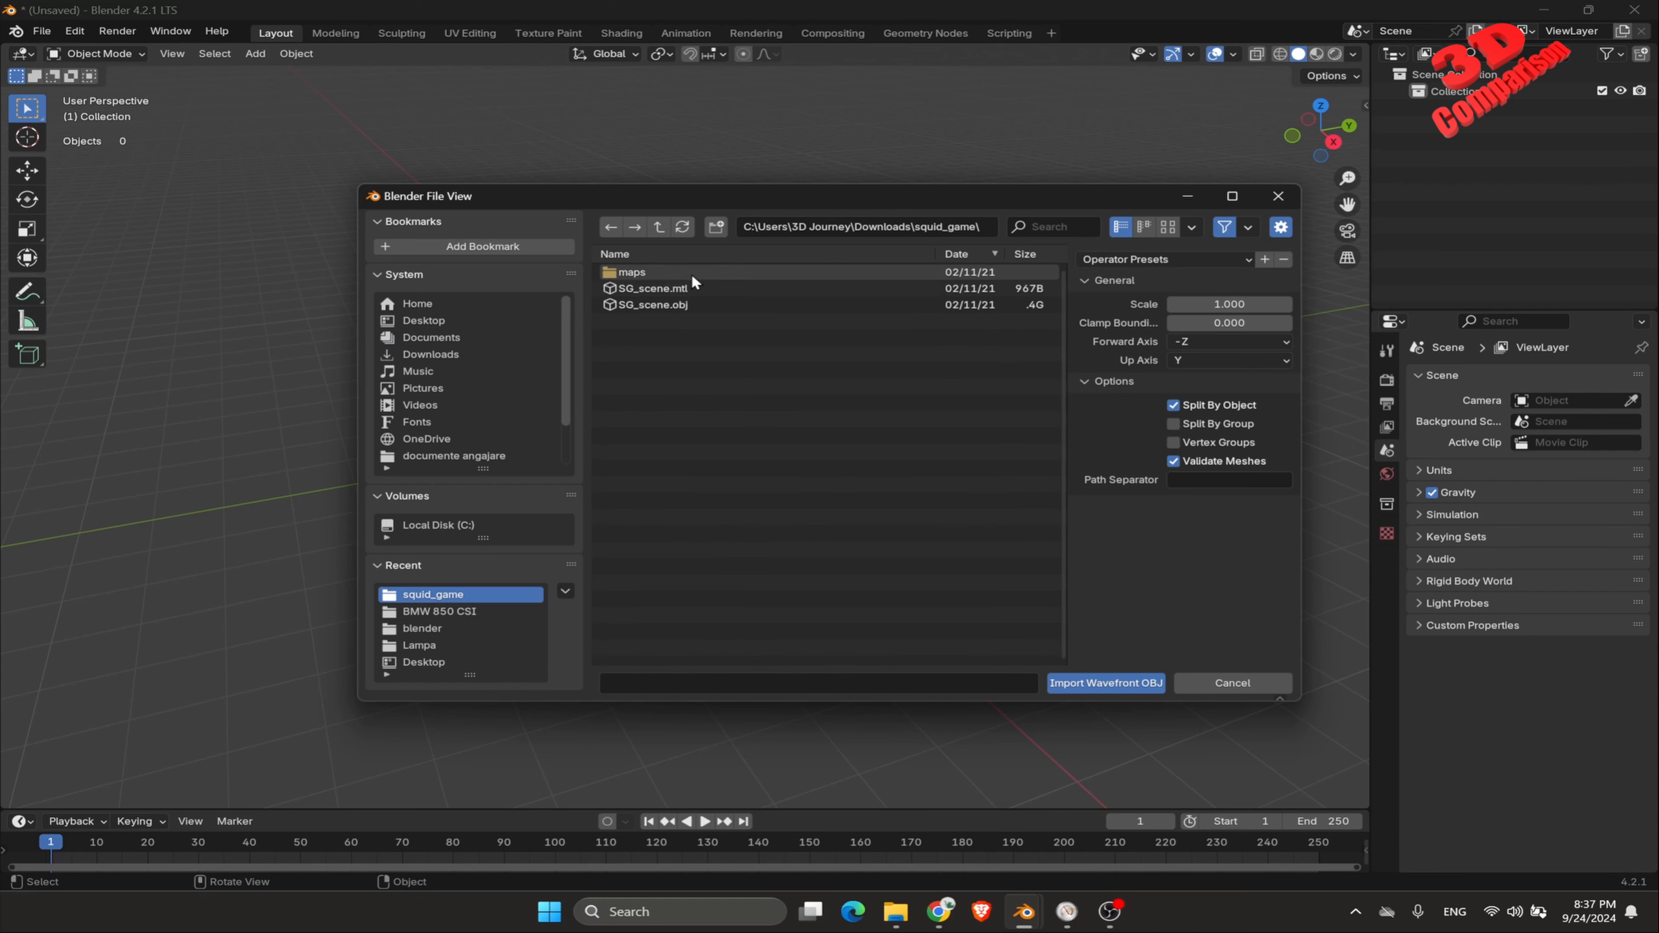
left_click(707, 305)
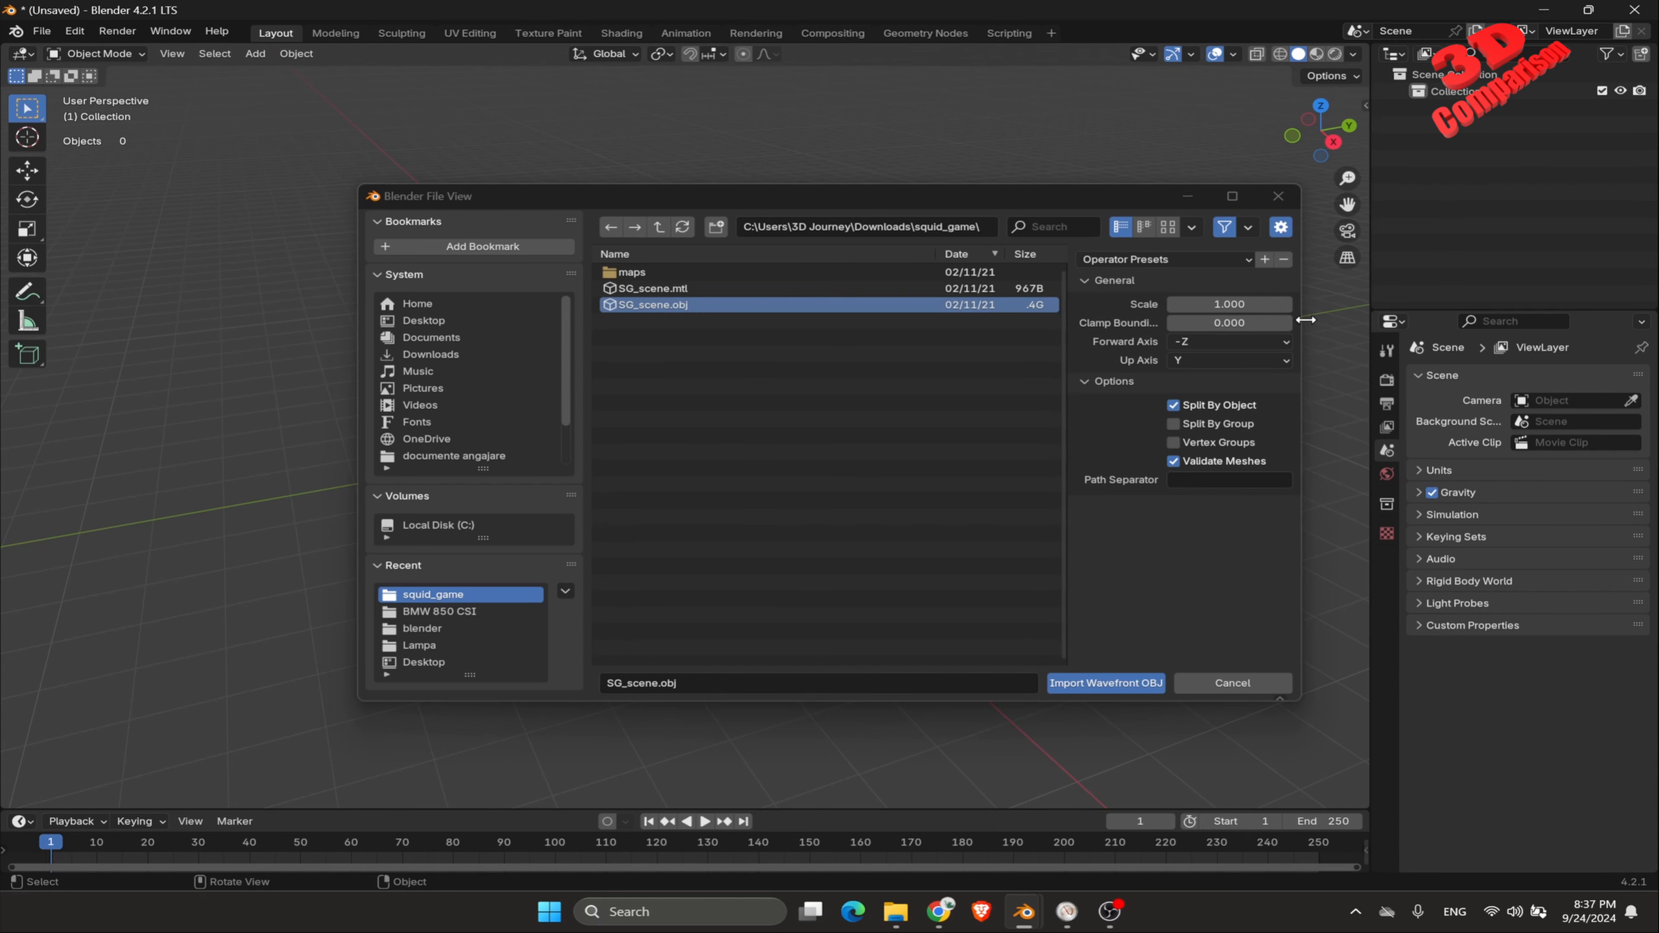
left_click_drag(1305, 320, 1364, 317)
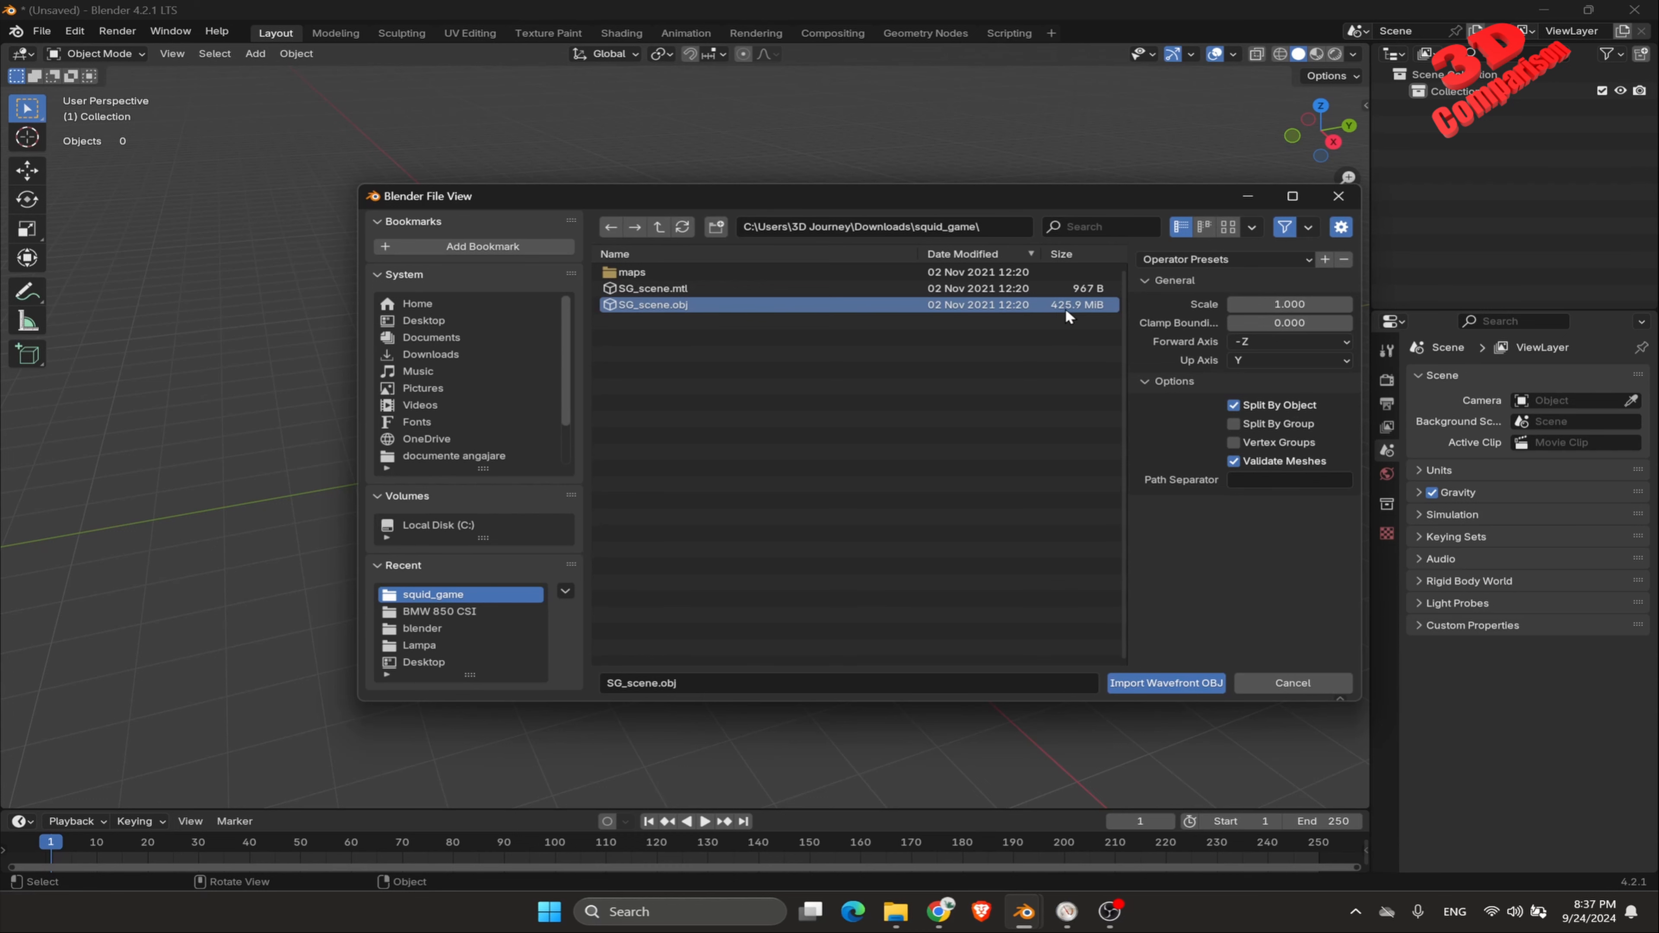
left_click(1169, 683)
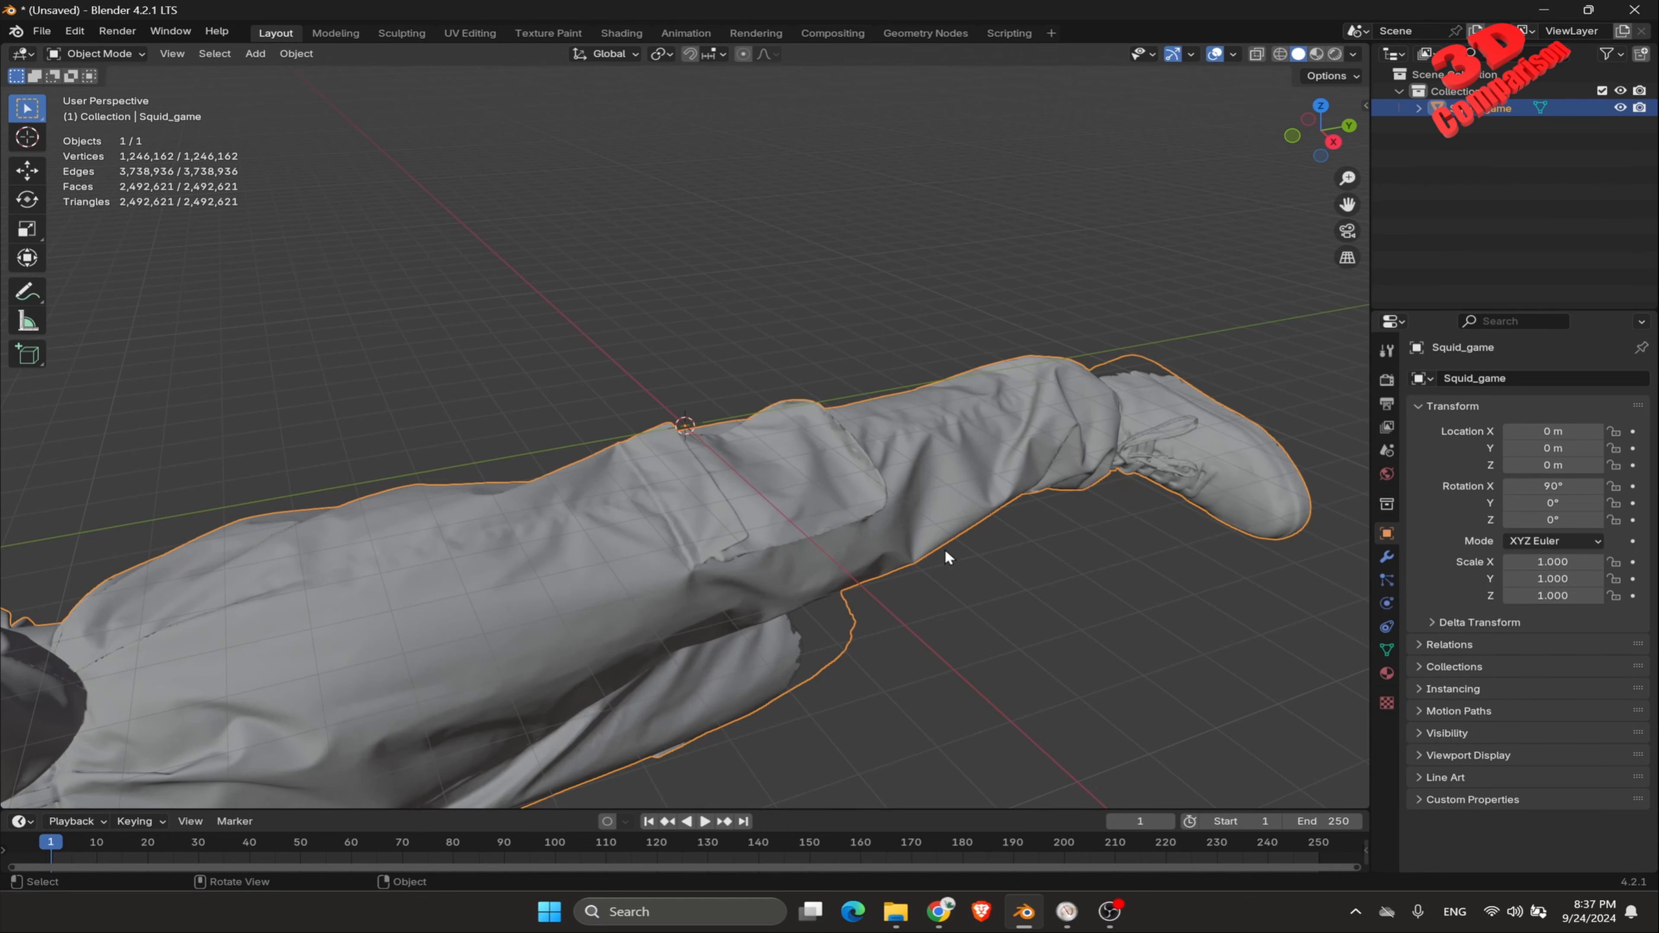
Step: Scale the imported Squid_game model uniformly by 0.001
scroll(938, 498, "down", 2)
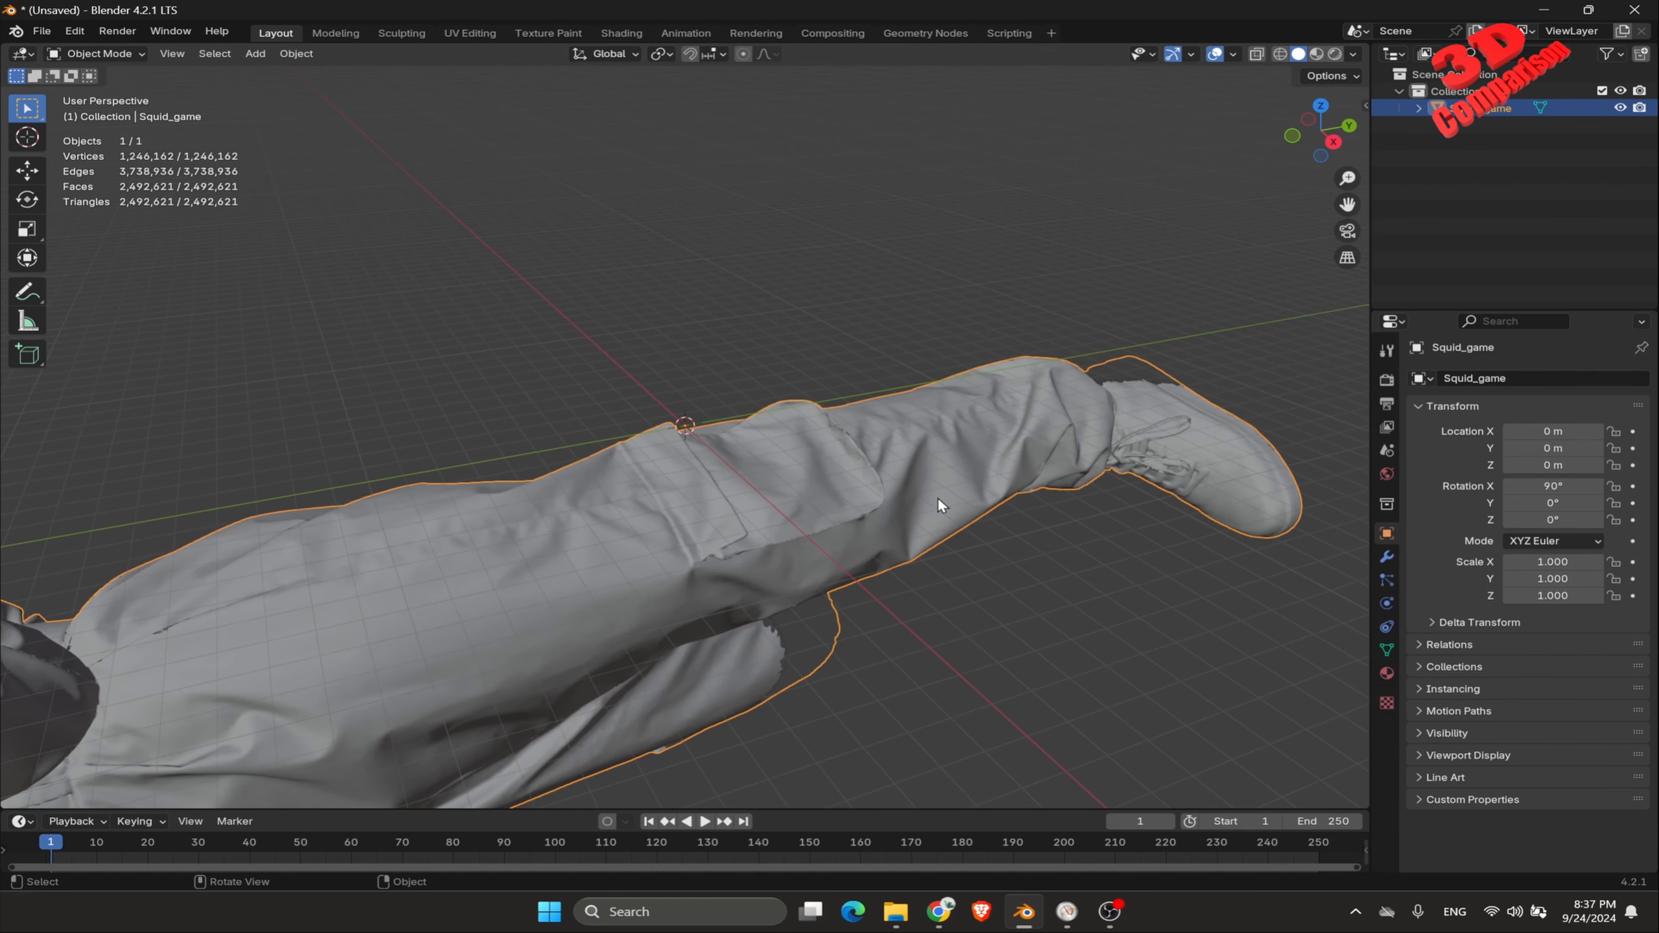
key("s")
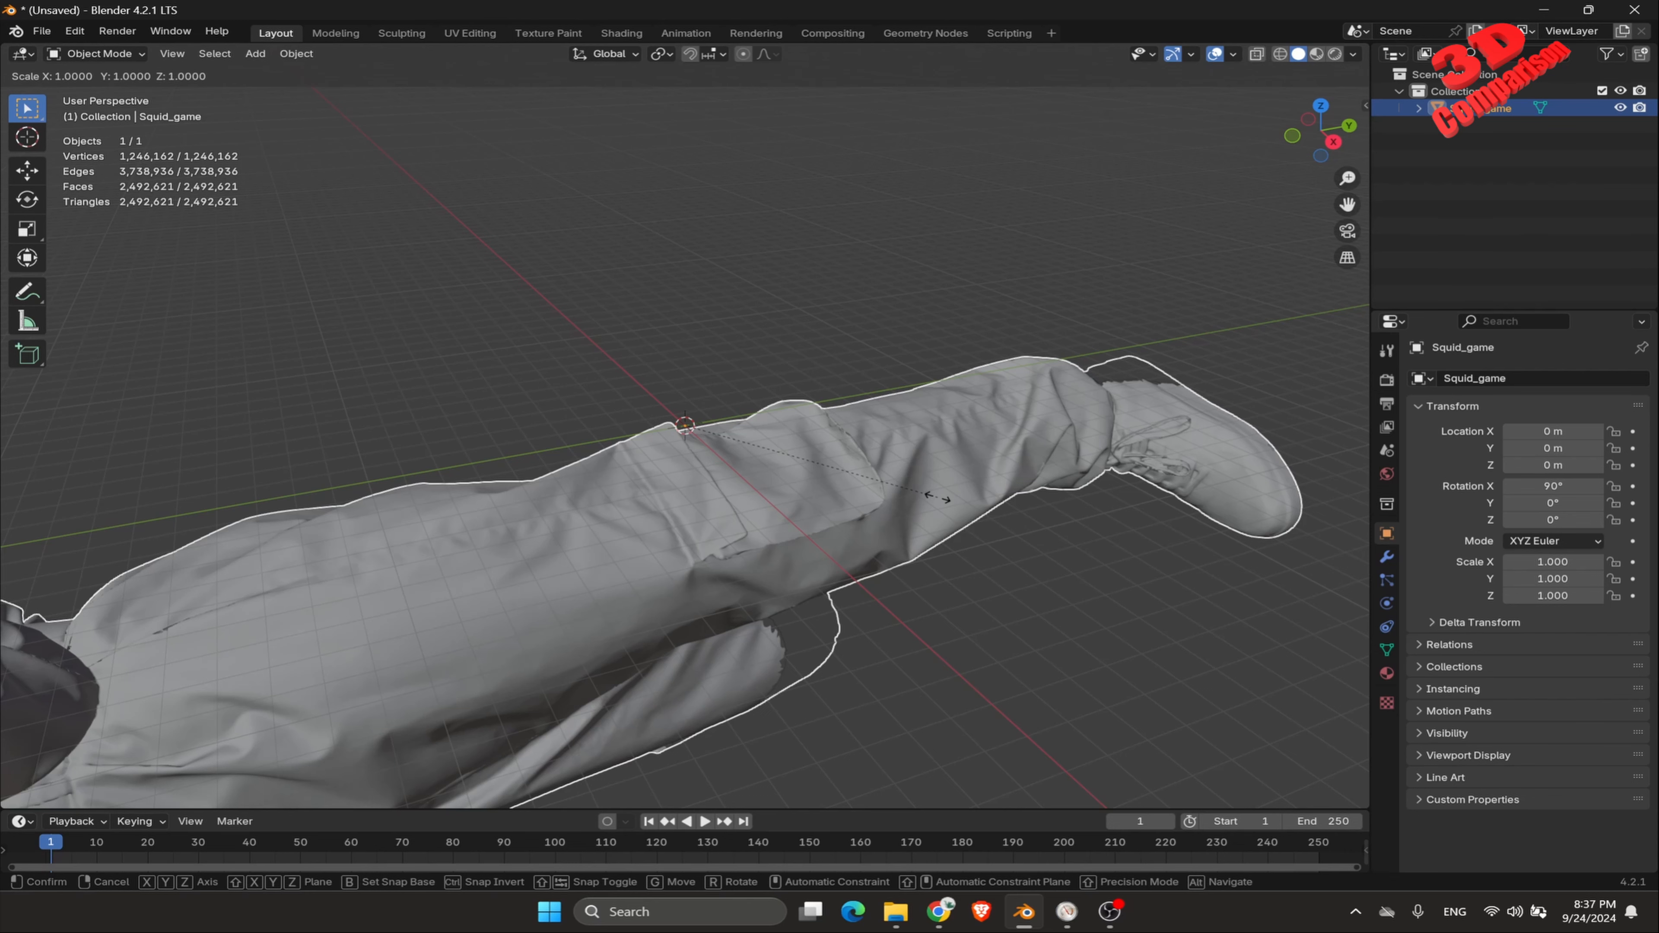
type("0.001")
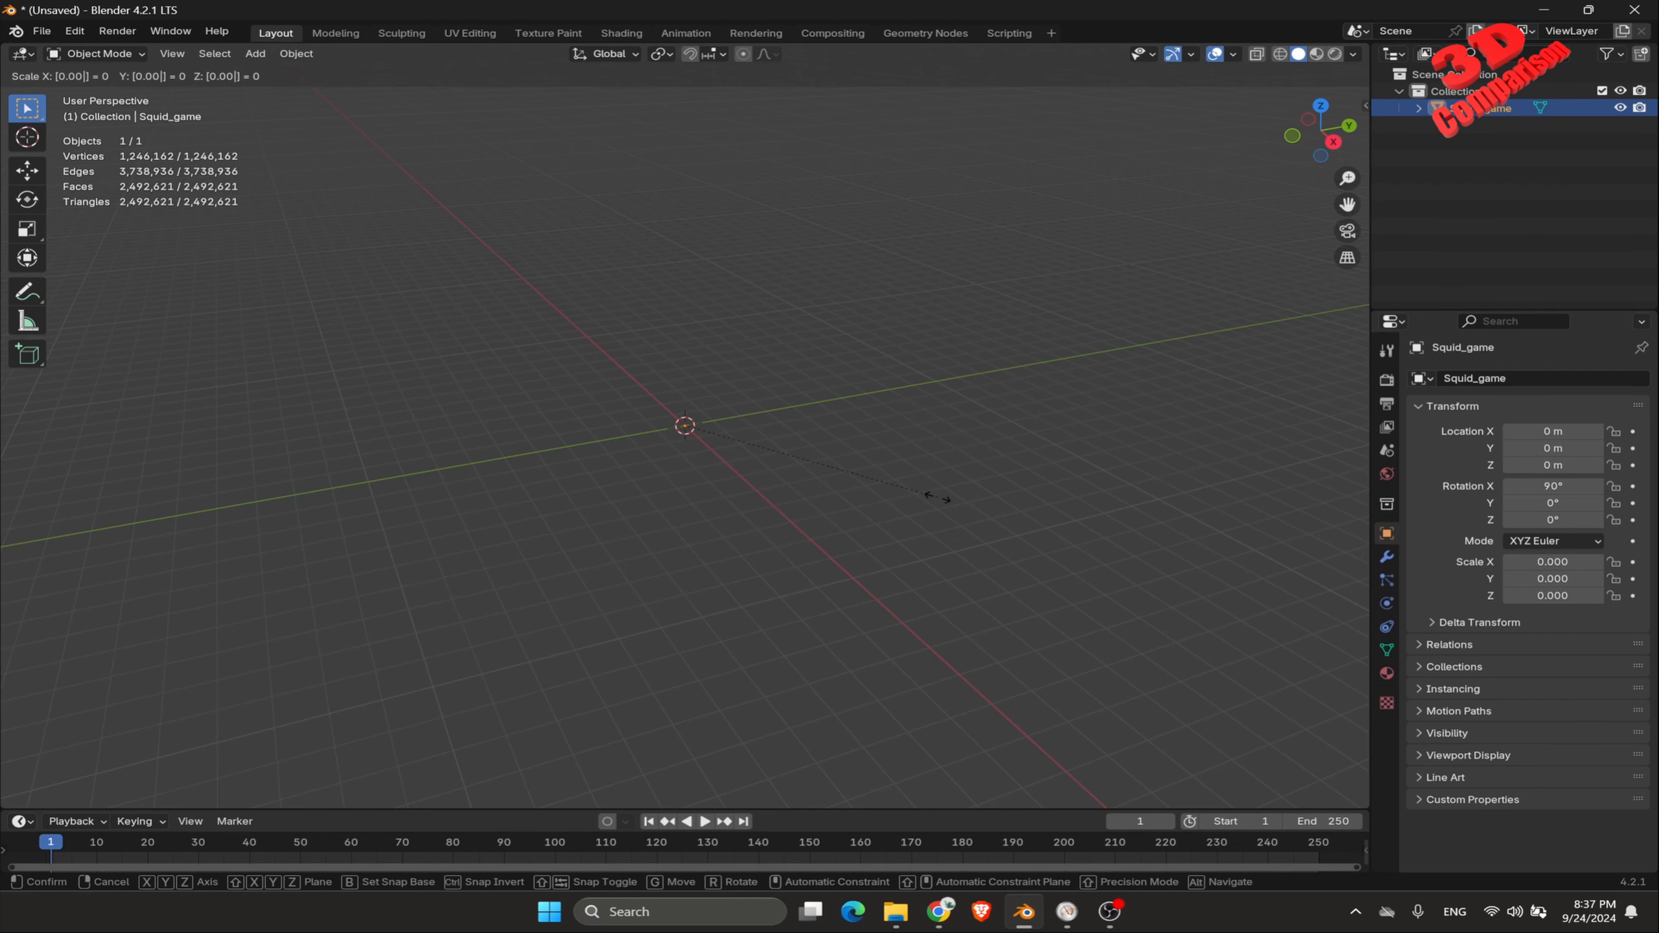
key("Return")
scroll(804, 423, "up", 8)
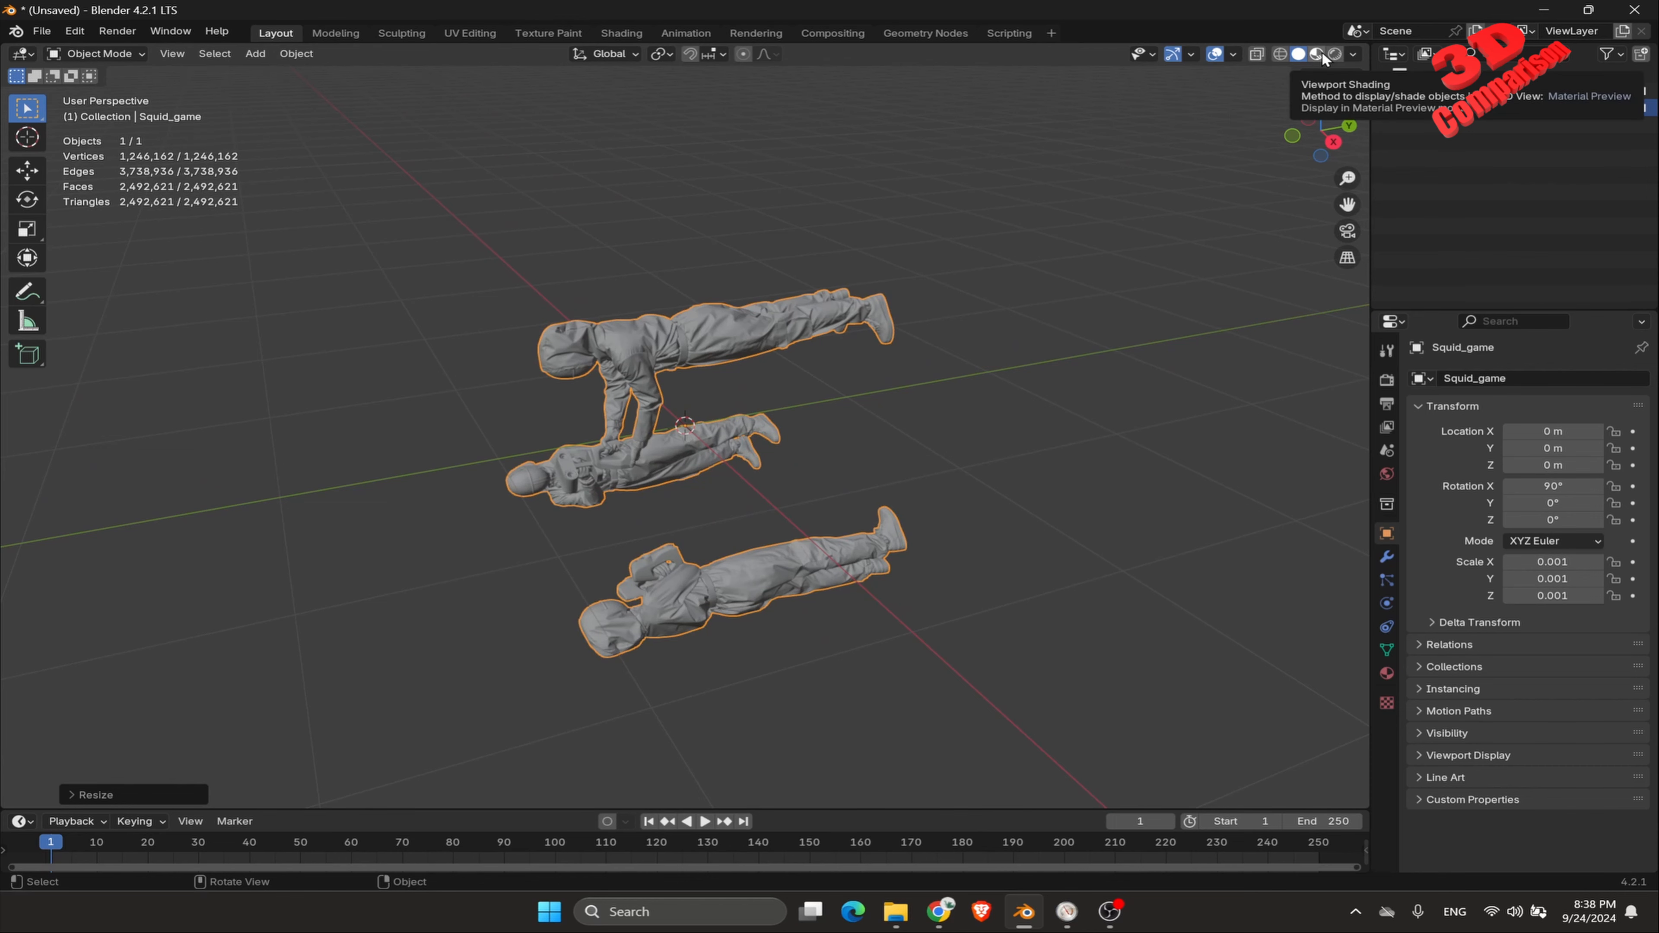
Step: Set the viewport to Material Preview shading and check Blender's memory use in Resource Monitor
left_click(1081, 920)
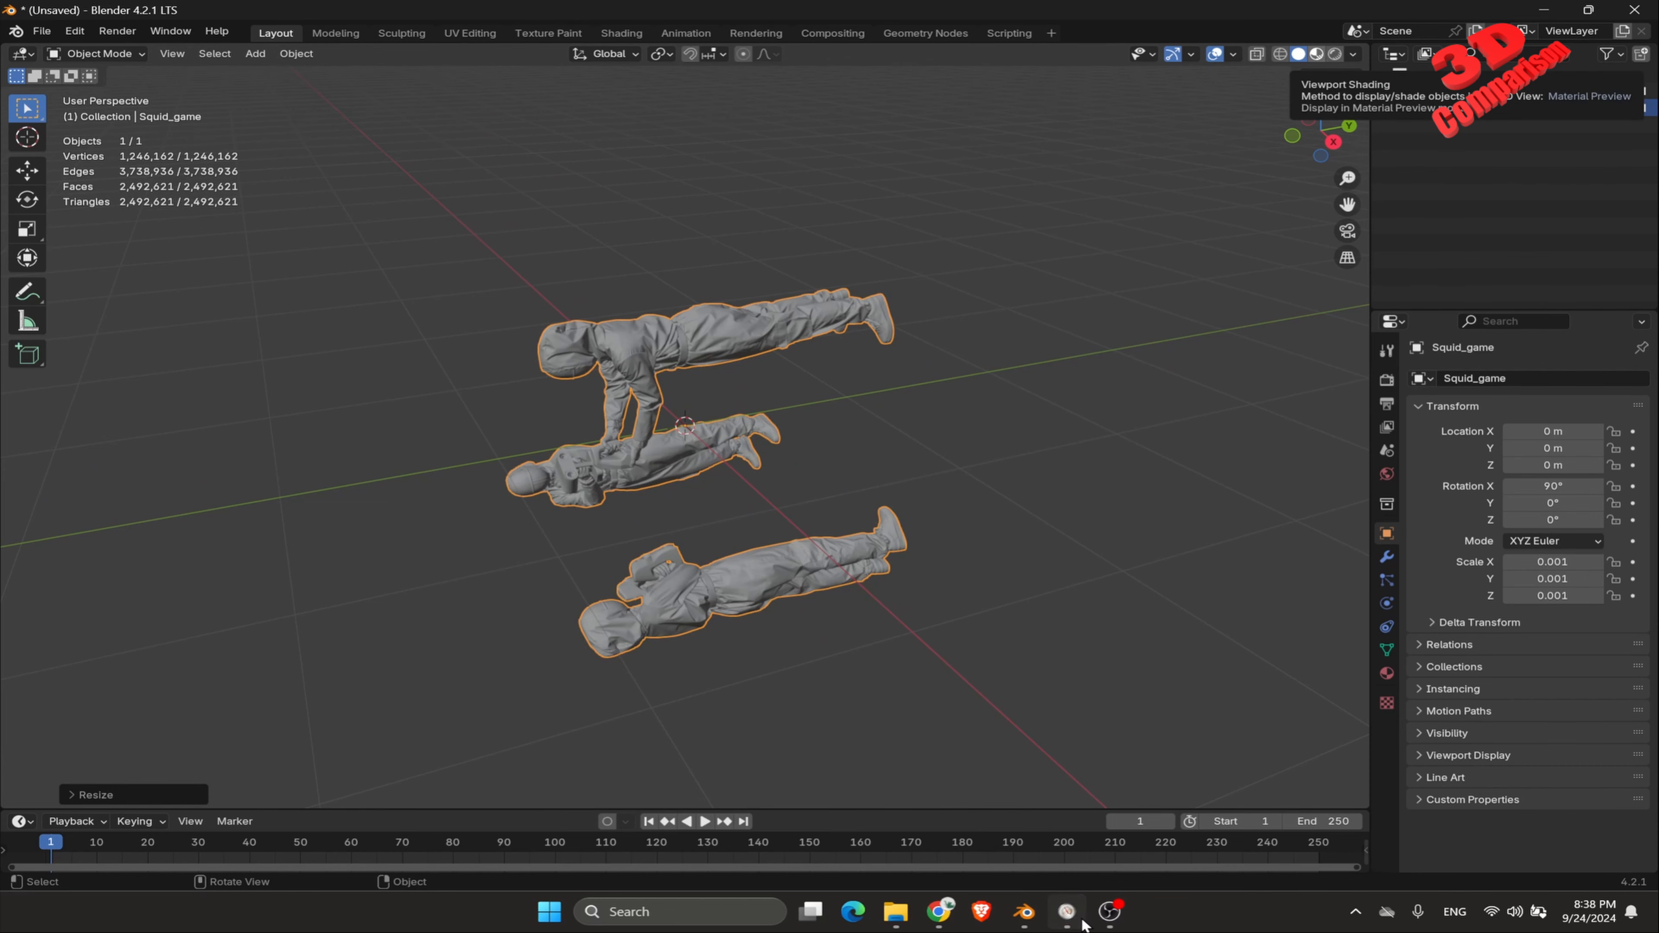
left_click_drag(941, 262, 1081, 303)
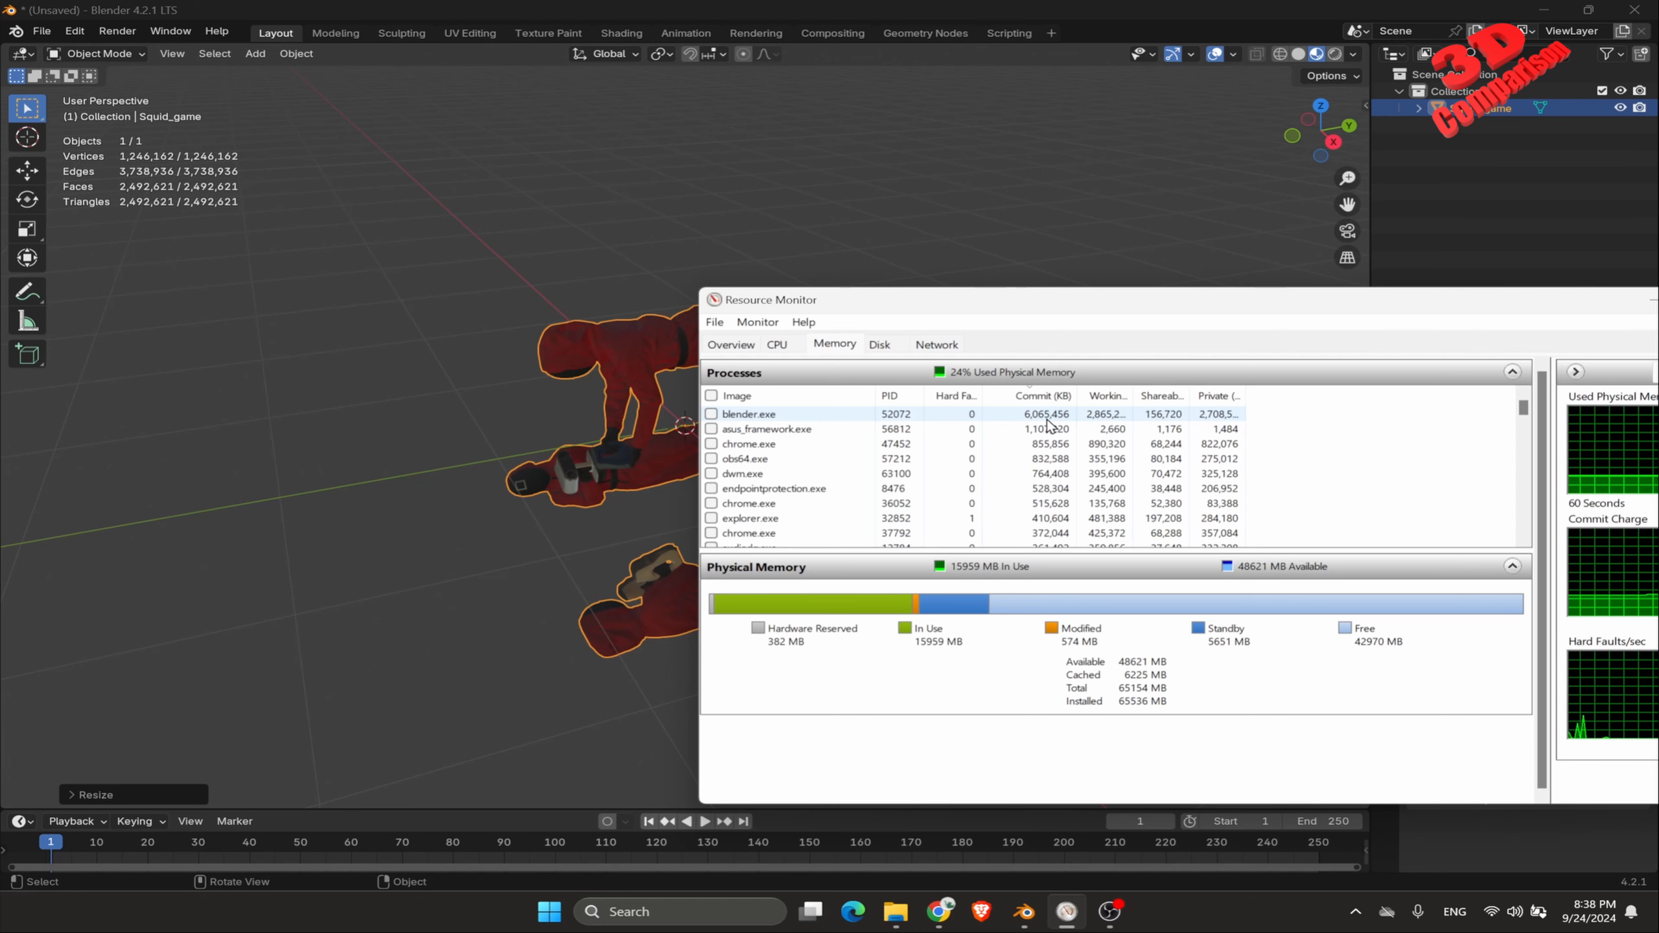
left_click(910, 9)
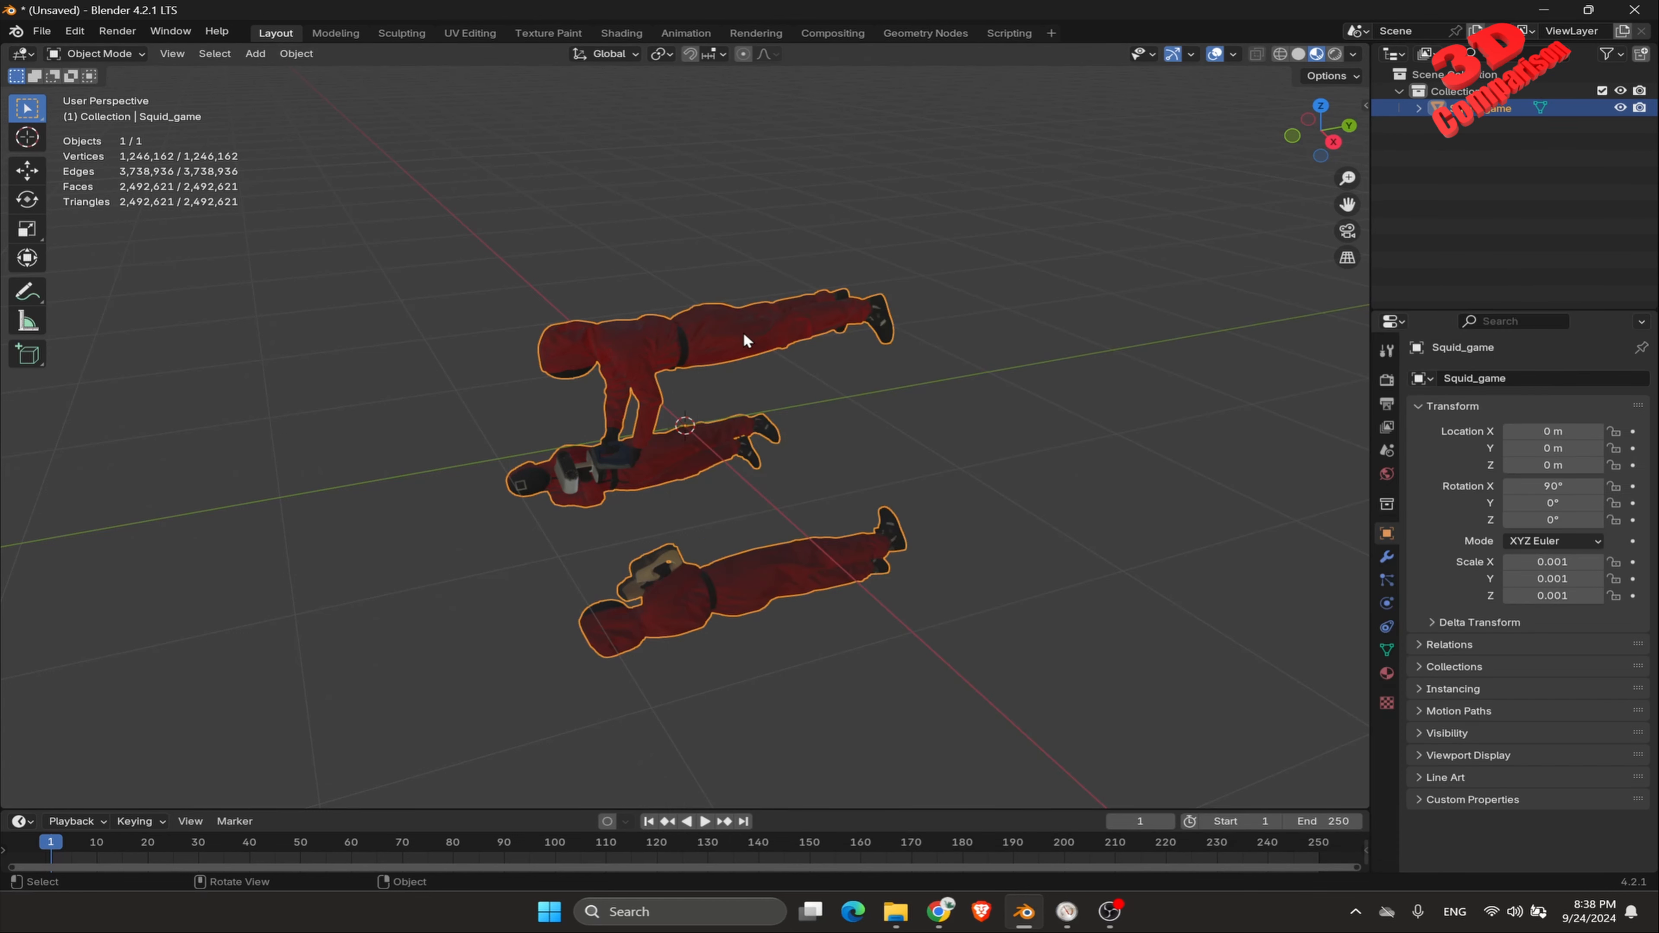
Step: Rotate the Squid_game model by -90° about the global X axis so the figures stand upright
key("r")
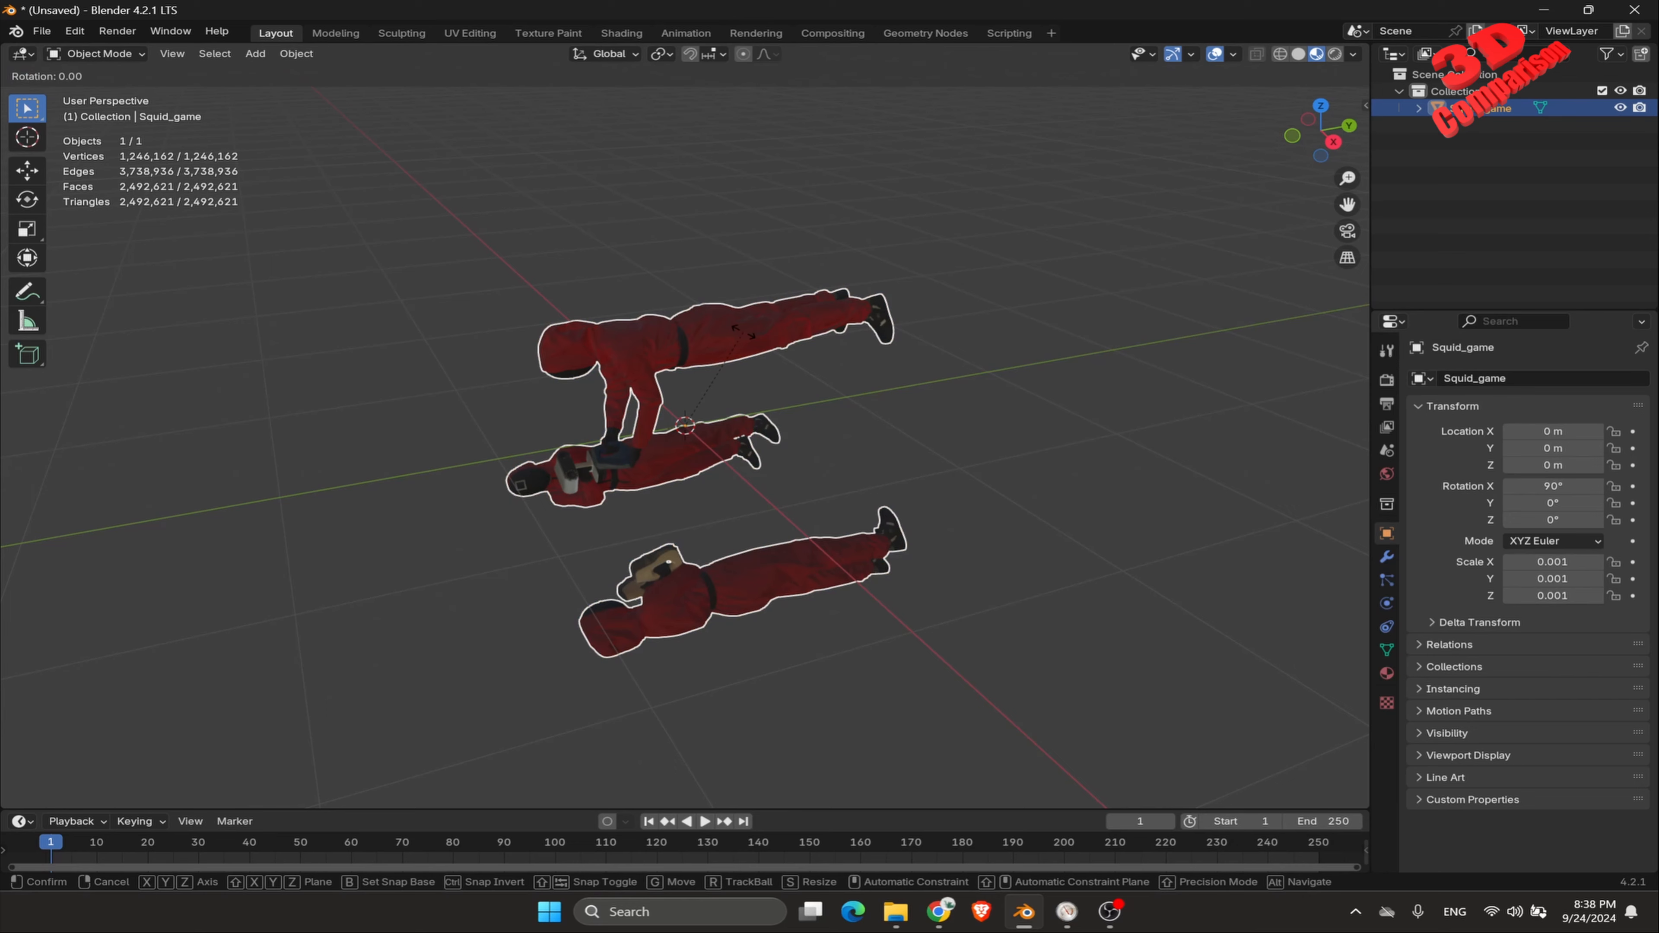
key("y")
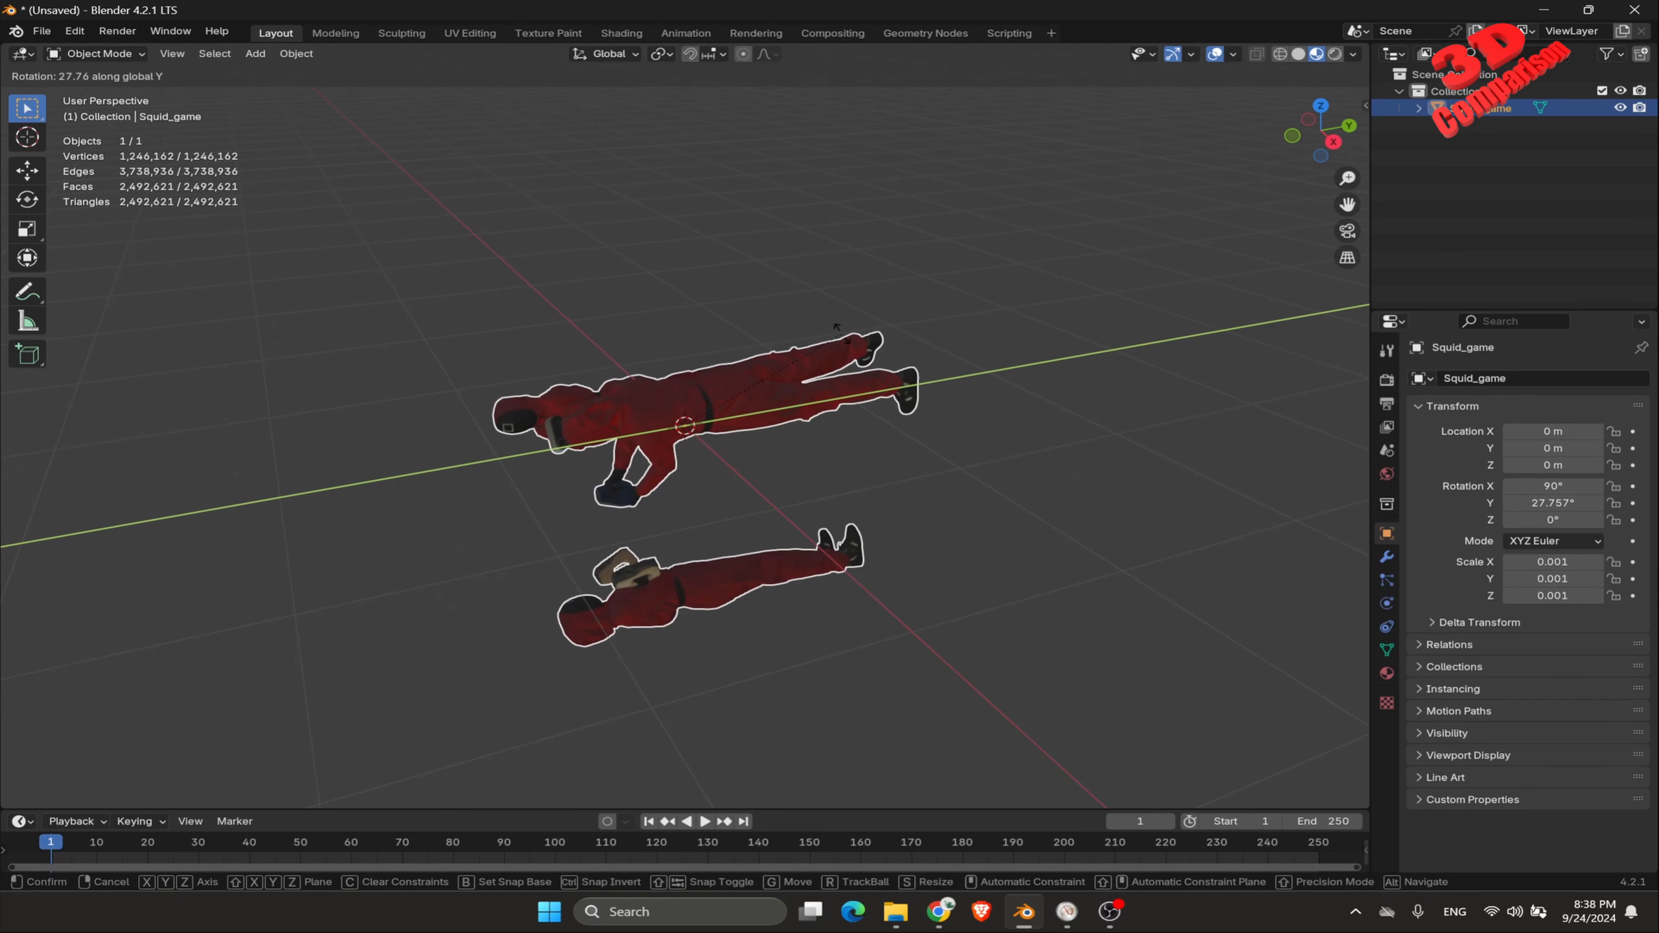
key("x")
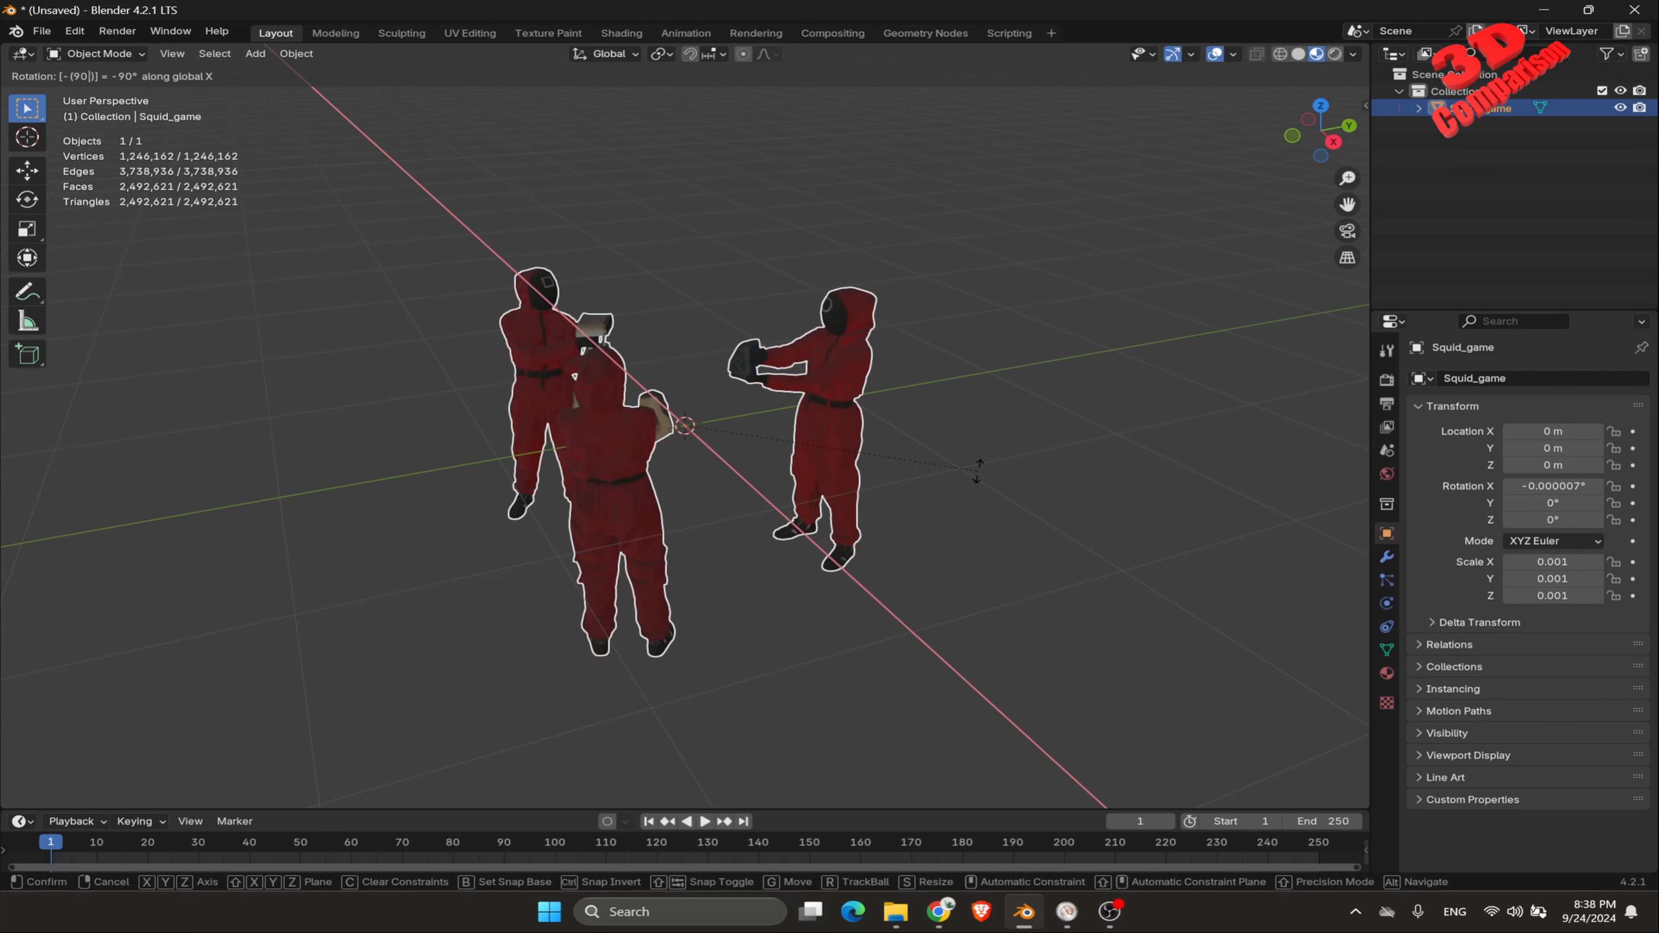
left_click(979, 480)
middle_click_drag(744, 549, 882, 541)
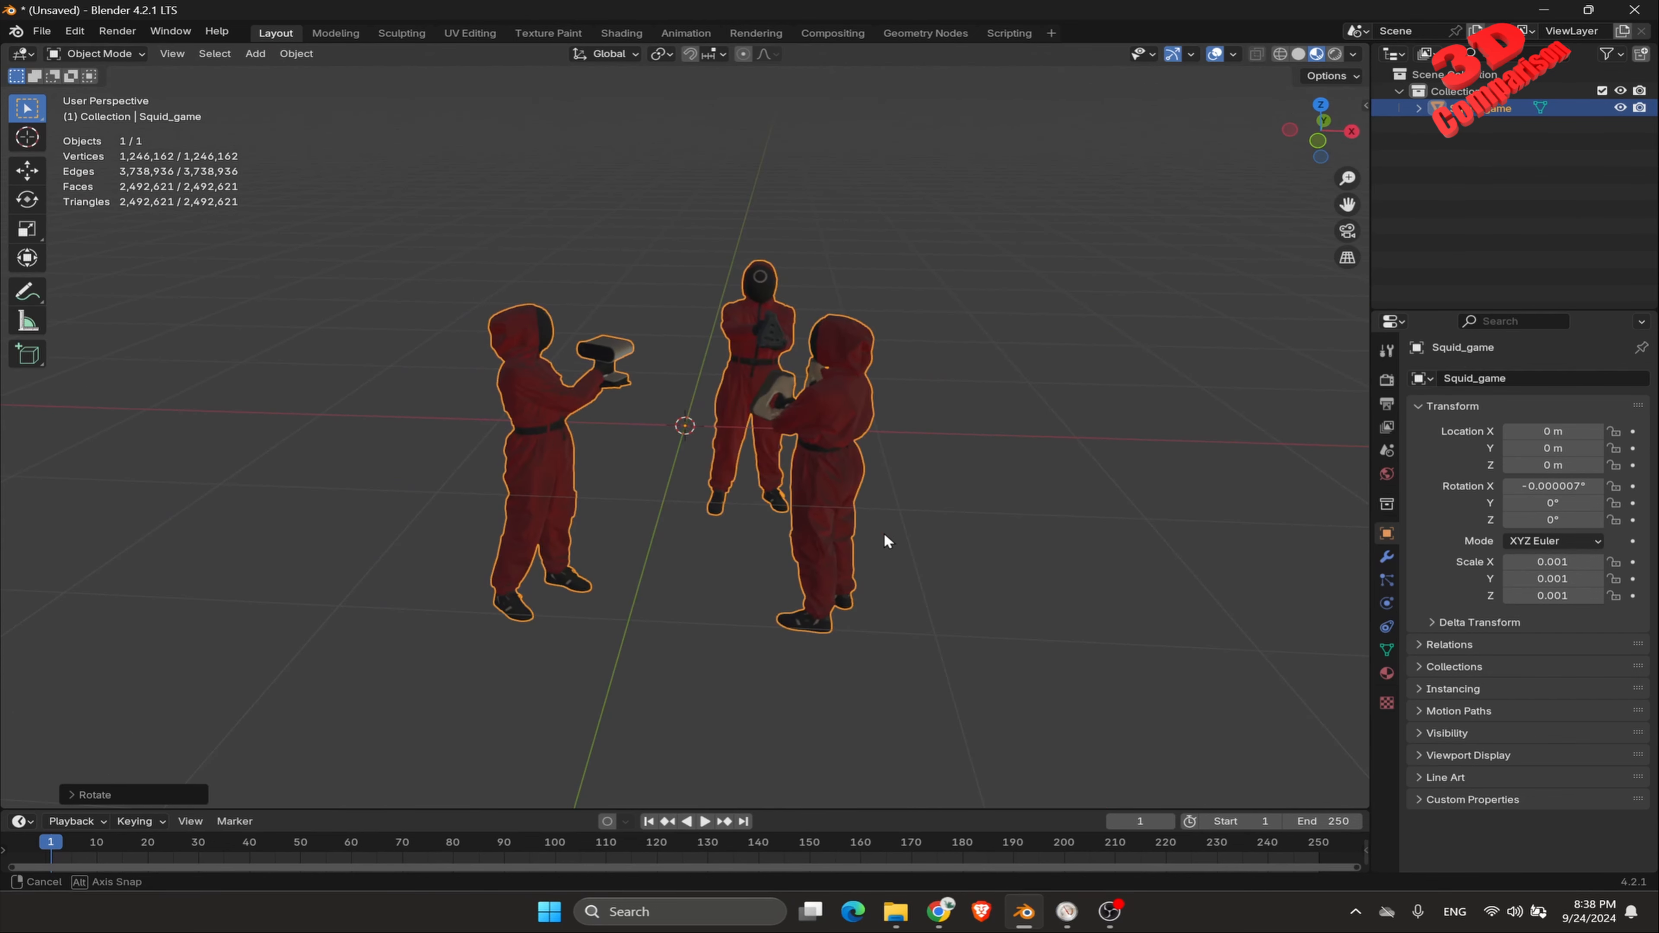
scroll(849, 516, "up", 3)
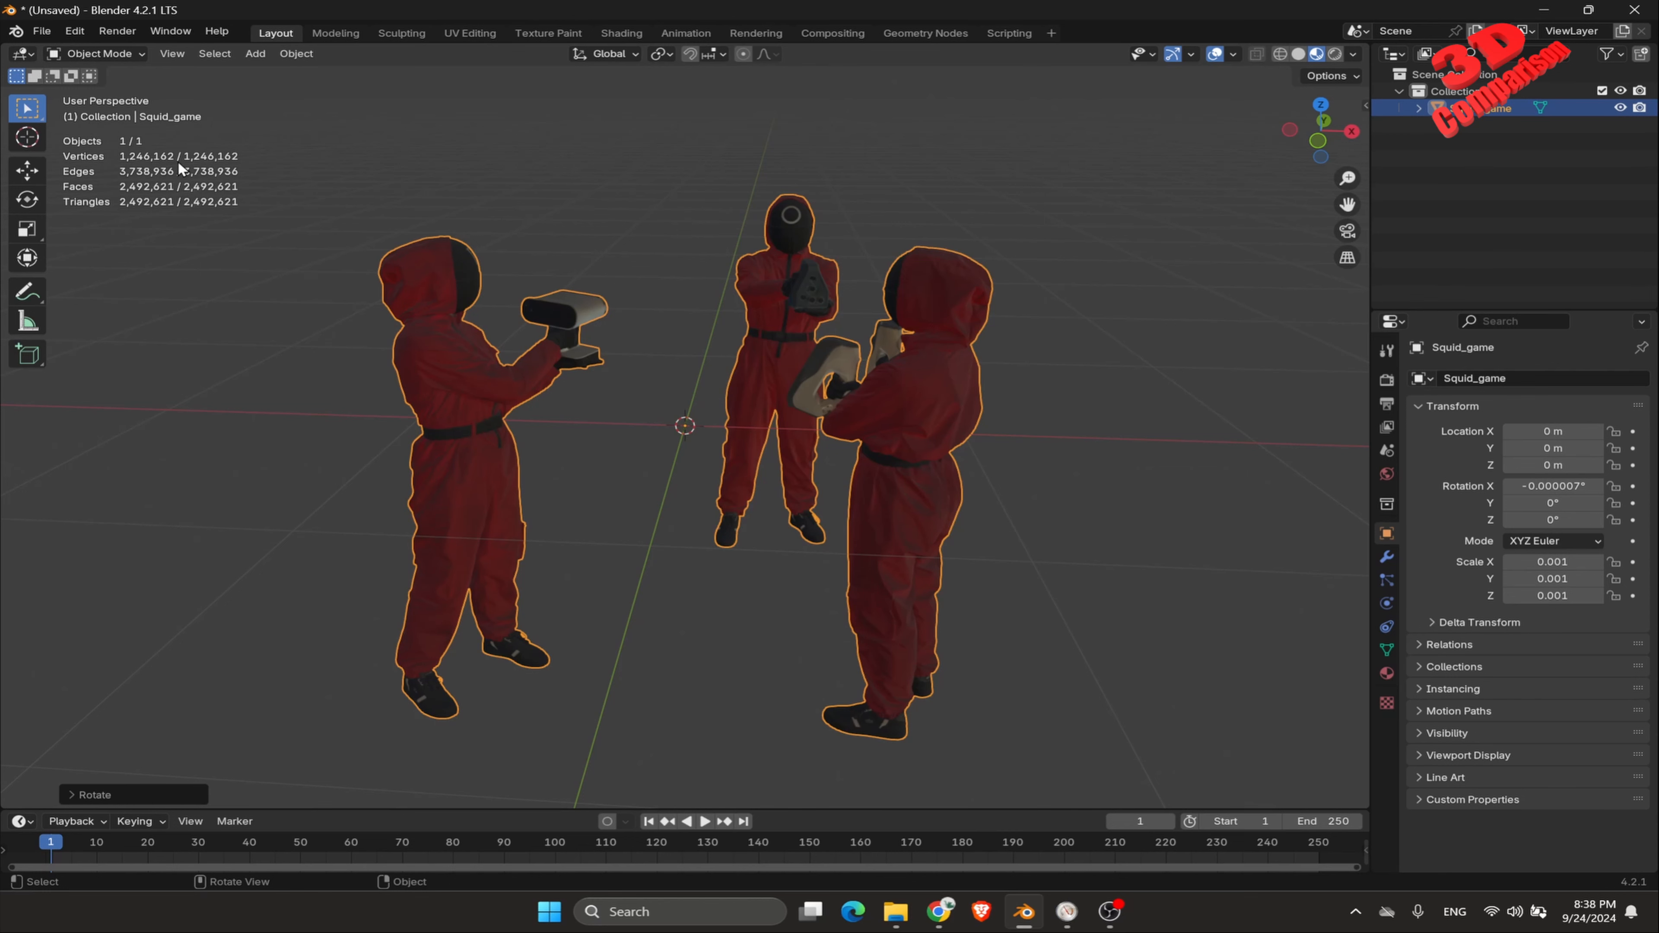
Step: Check Blender's committed memory in Resource Monitor for the scene with the single rotated model
left_click(1067, 912)
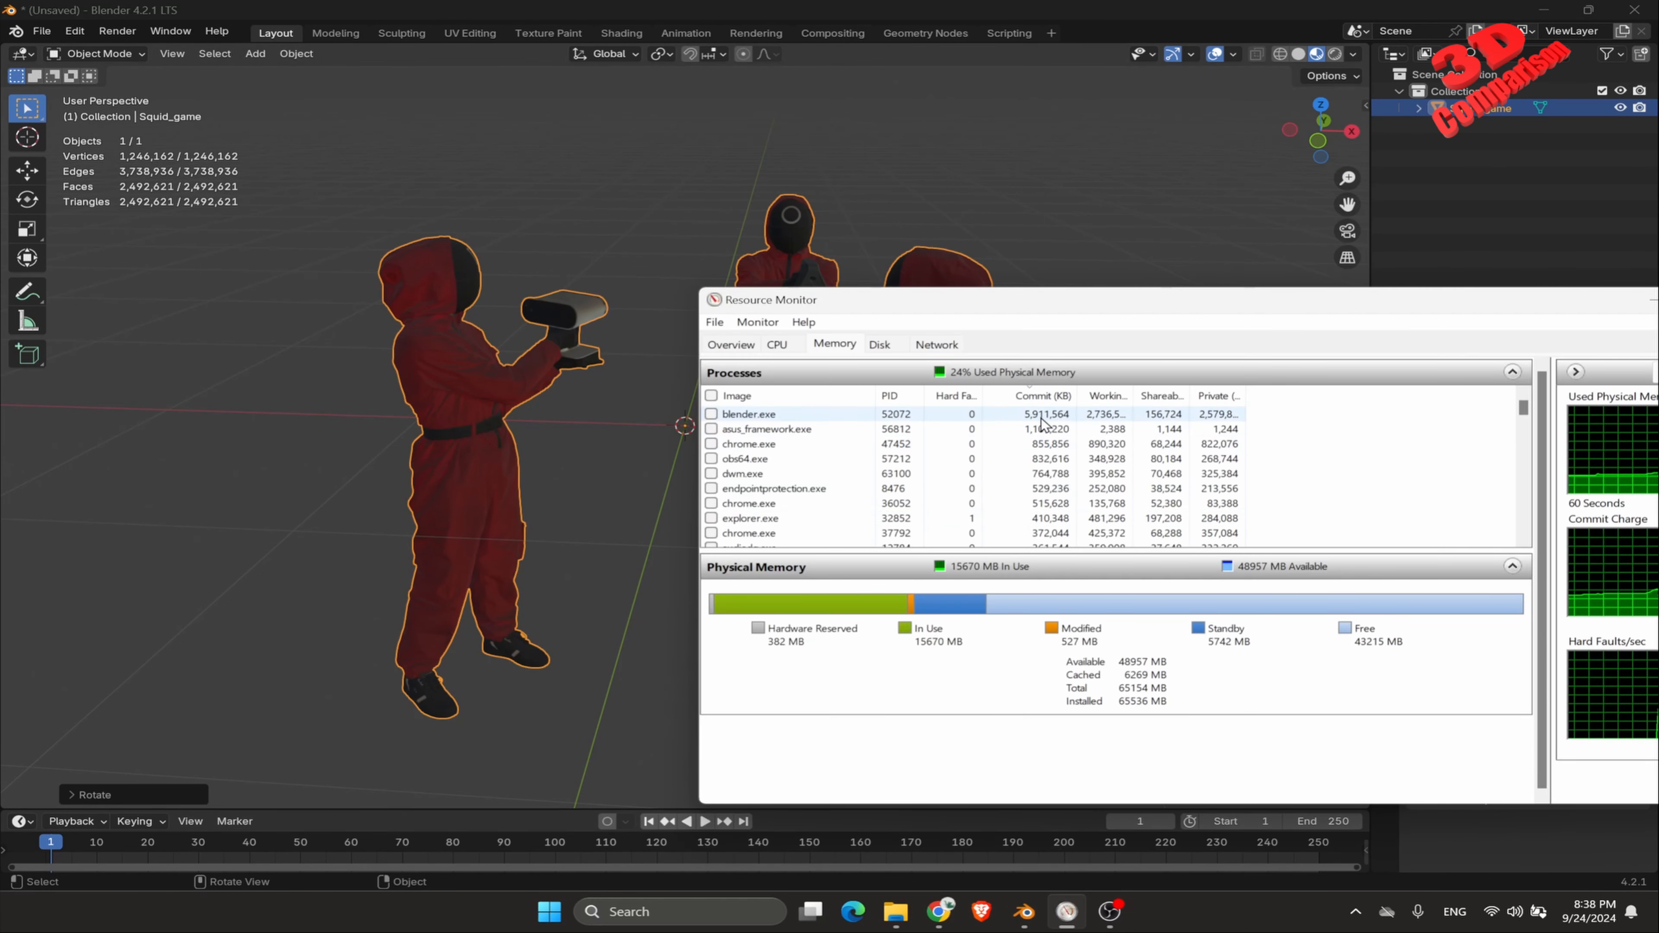
left_click(1018, 9)
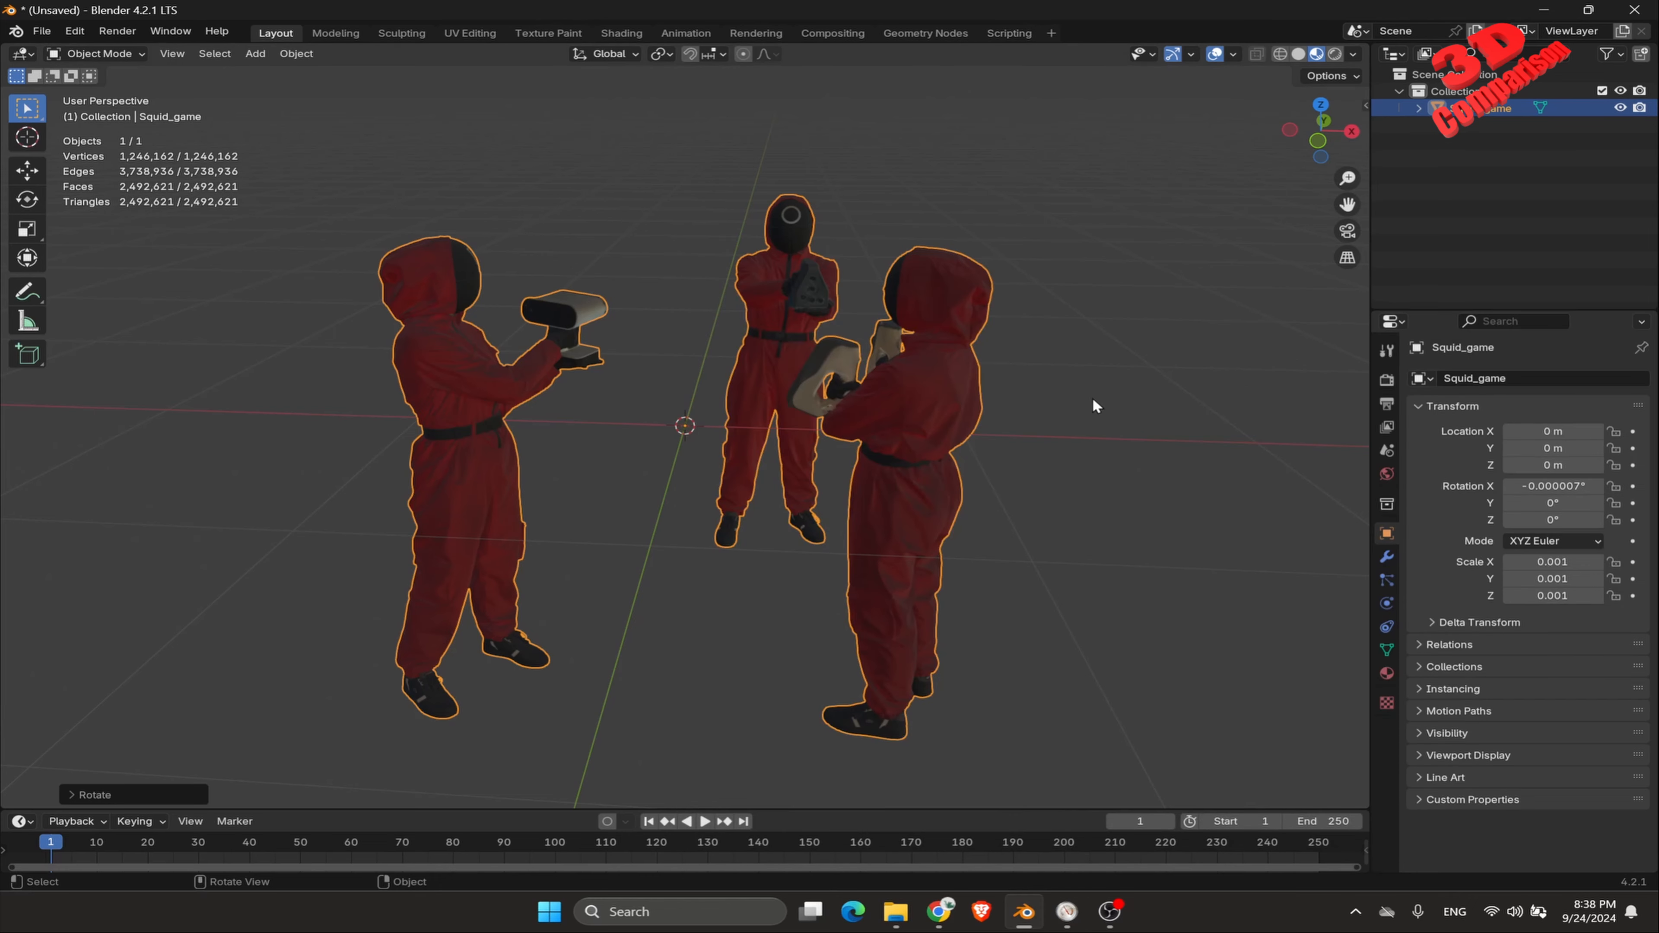
Step: Duplicate the Squid_game model and move the copy about -1.89 m along the global X axis
left_click(1028, 437)
left_click(845, 464)
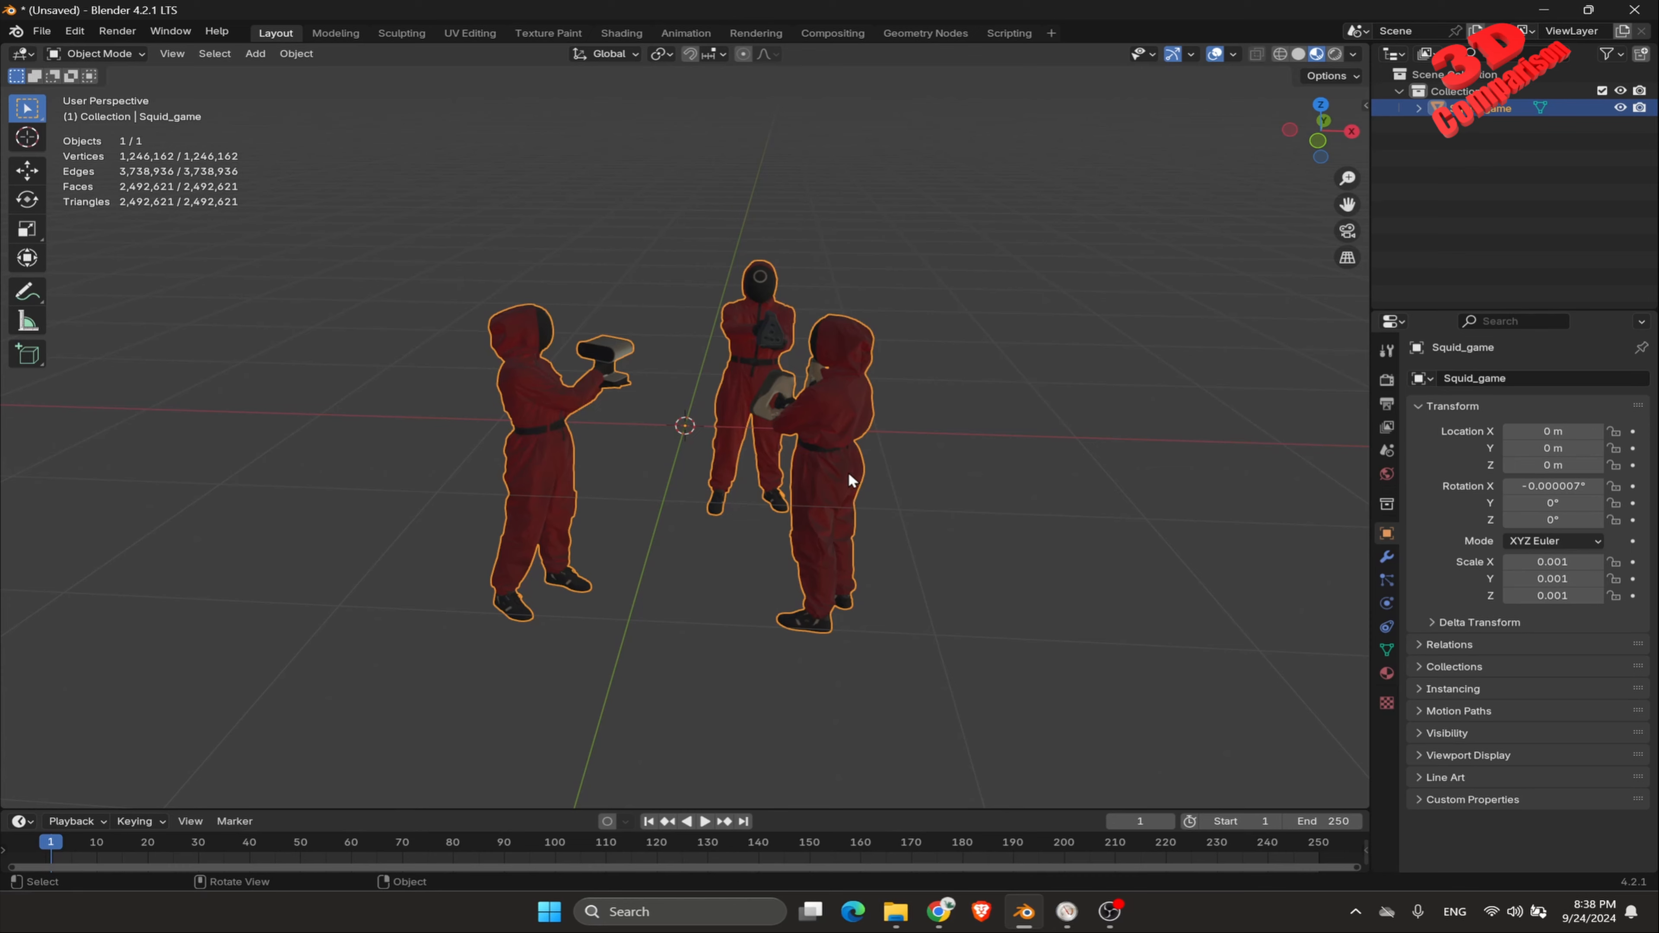
key("shift+d")
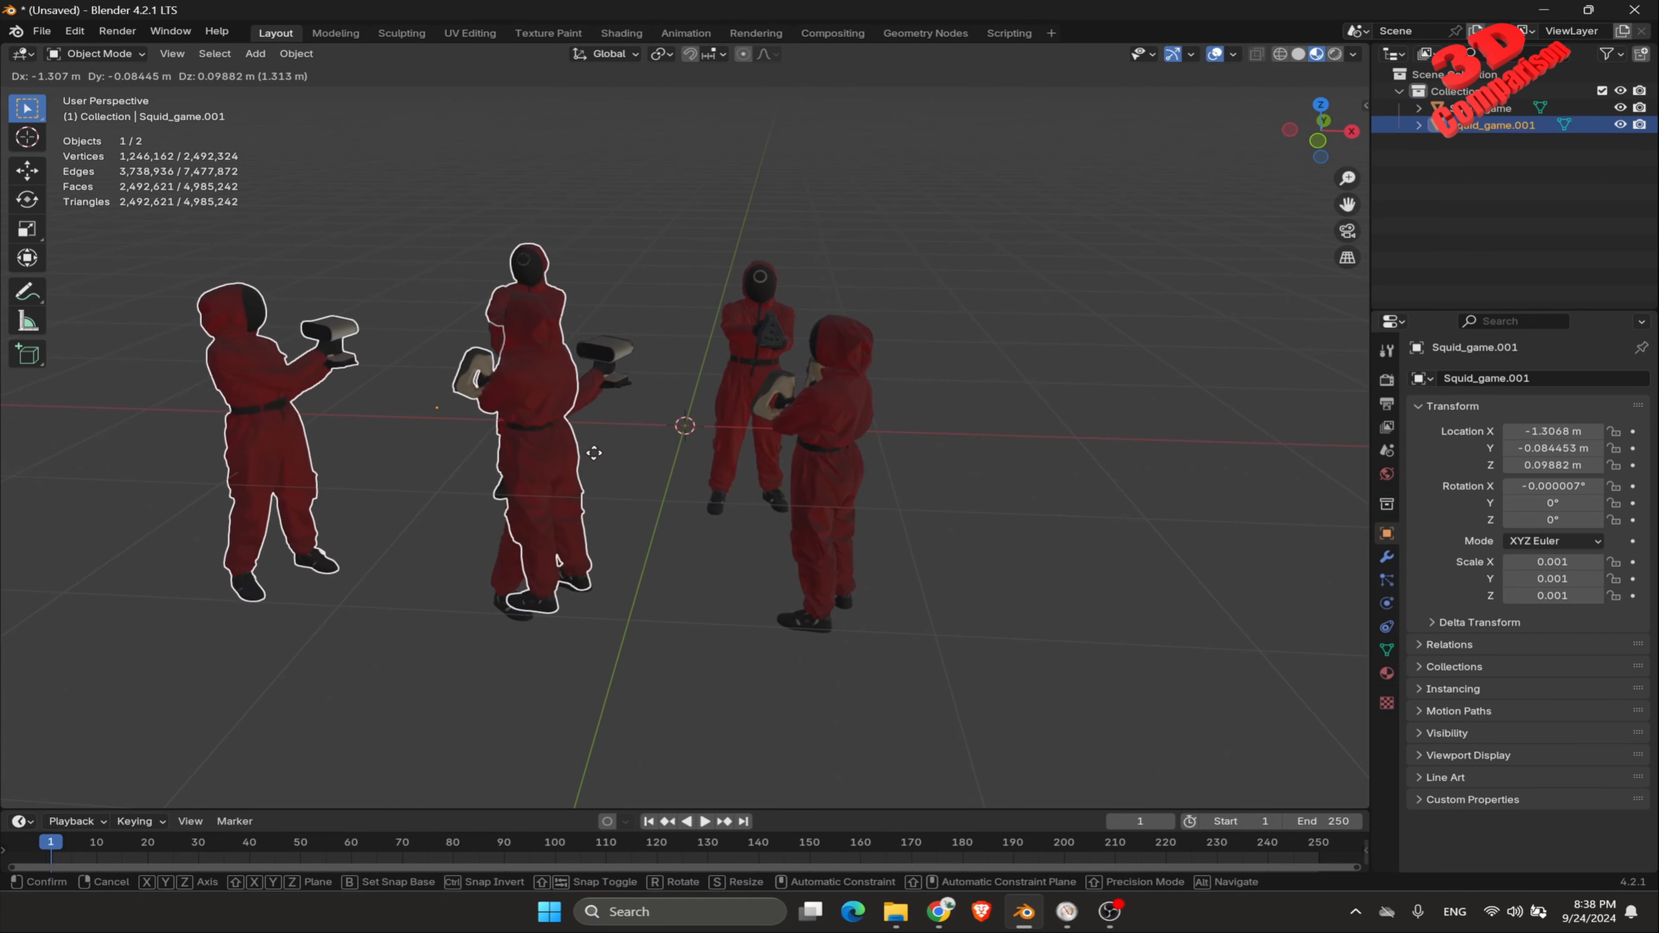
key("x")
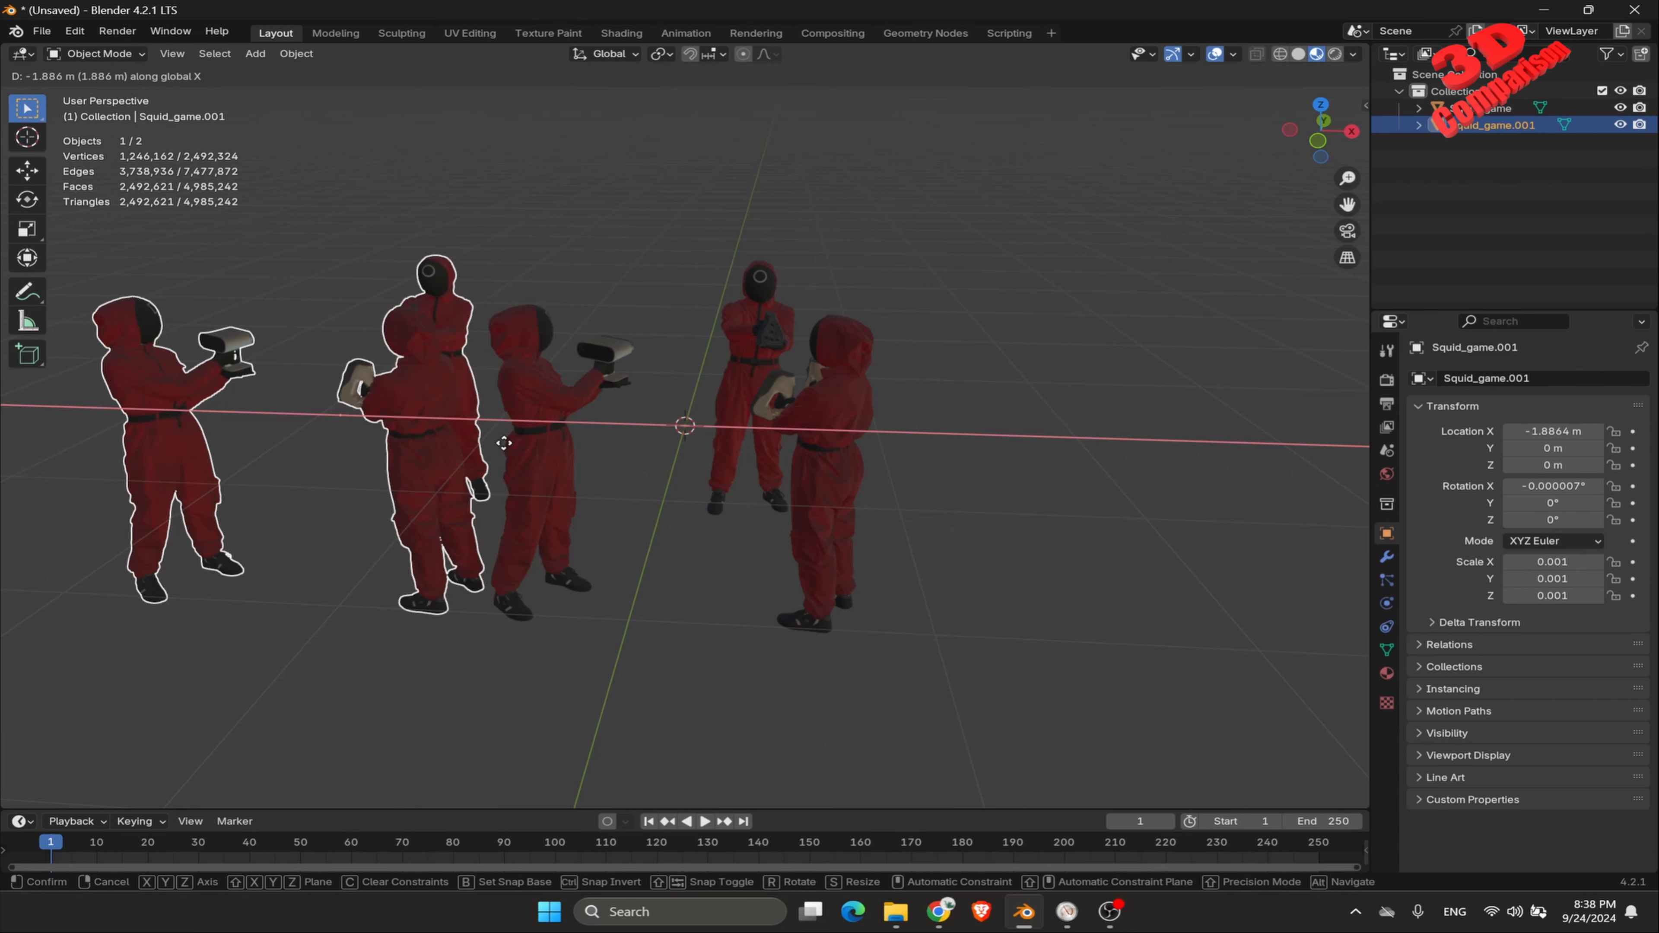
left_click(666, 516)
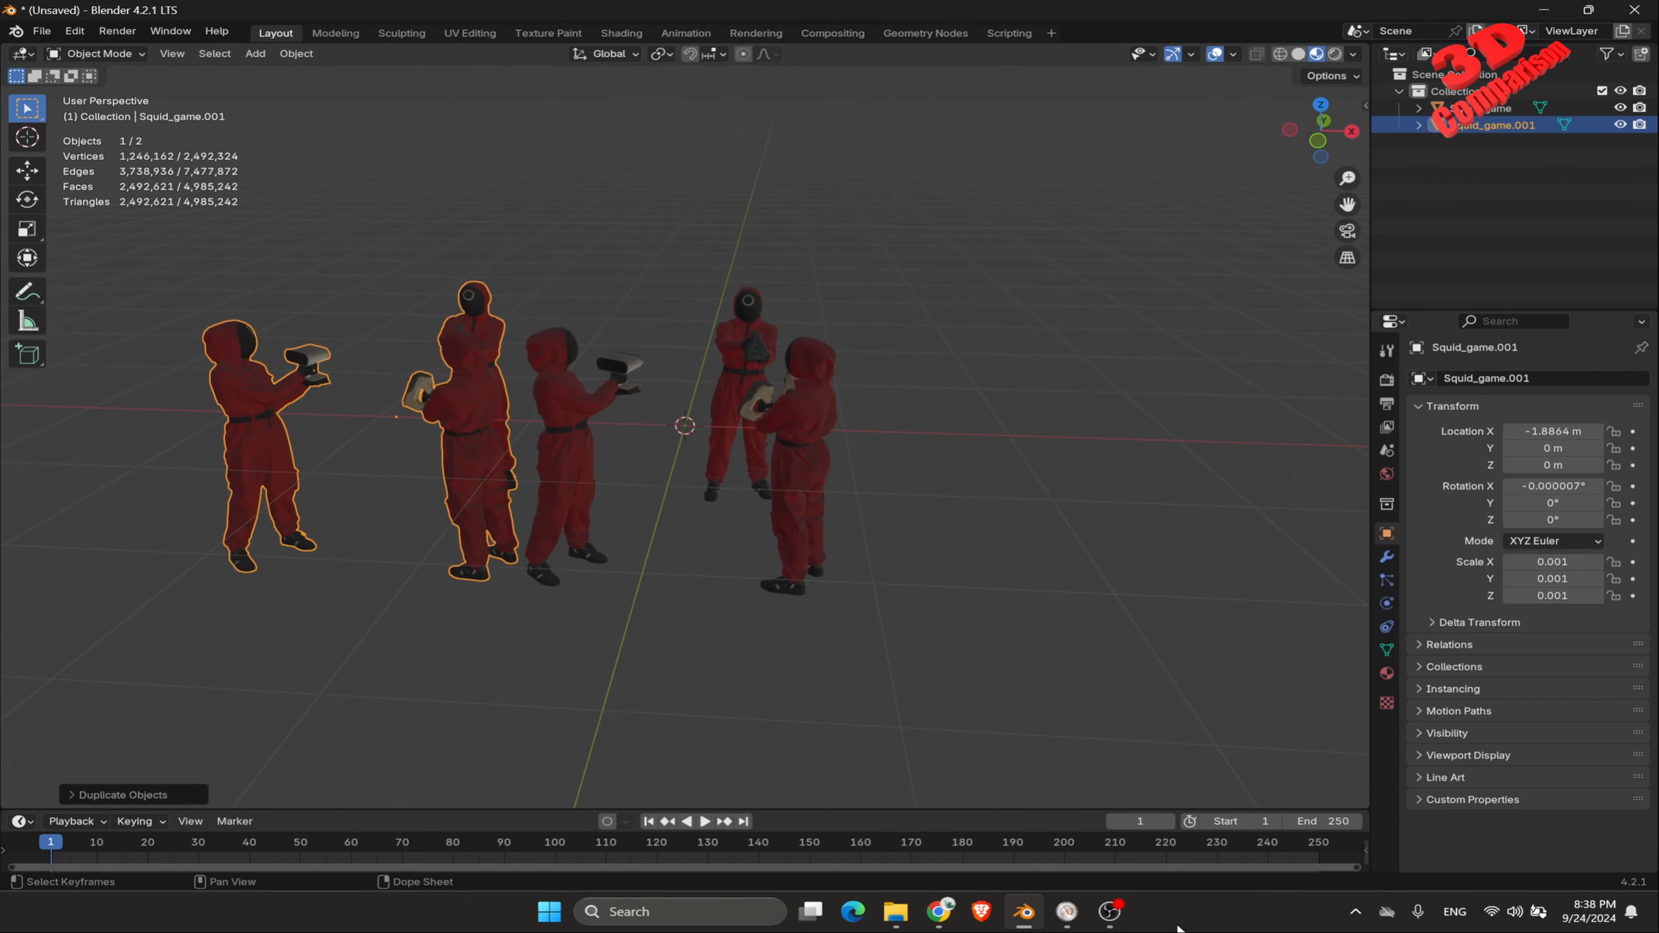
Step: Check Blender's committed memory in Resource Monitor with the duplicated model in the scene, and return to Blender
left_click(1066, 913)
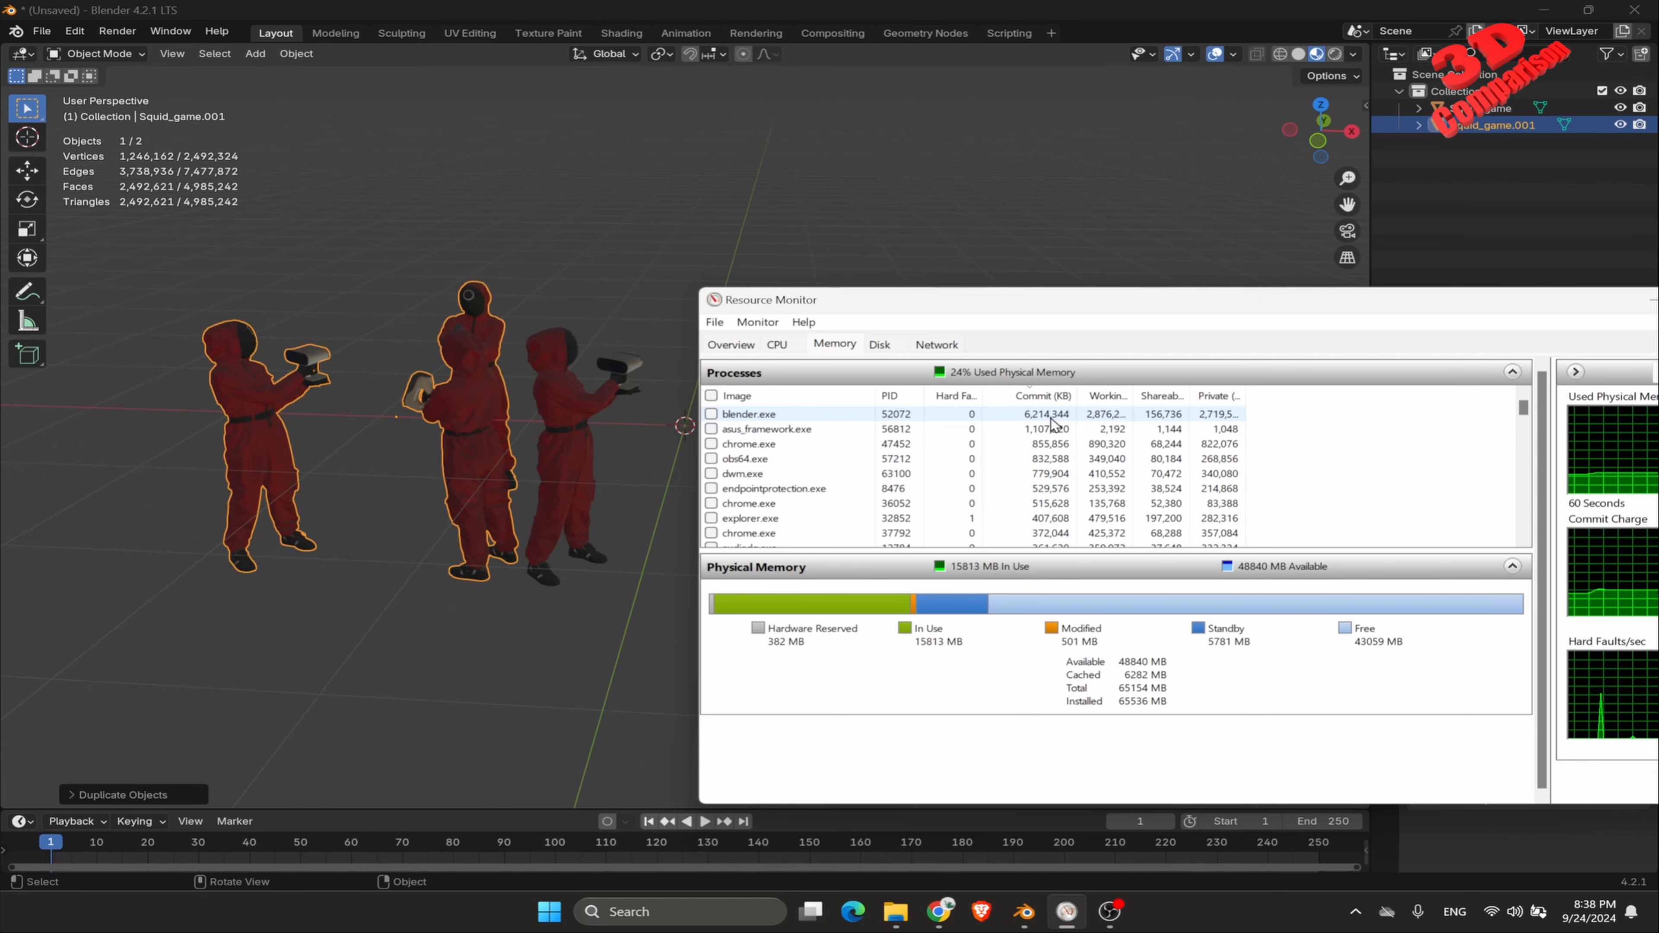
left_click(472, 431)
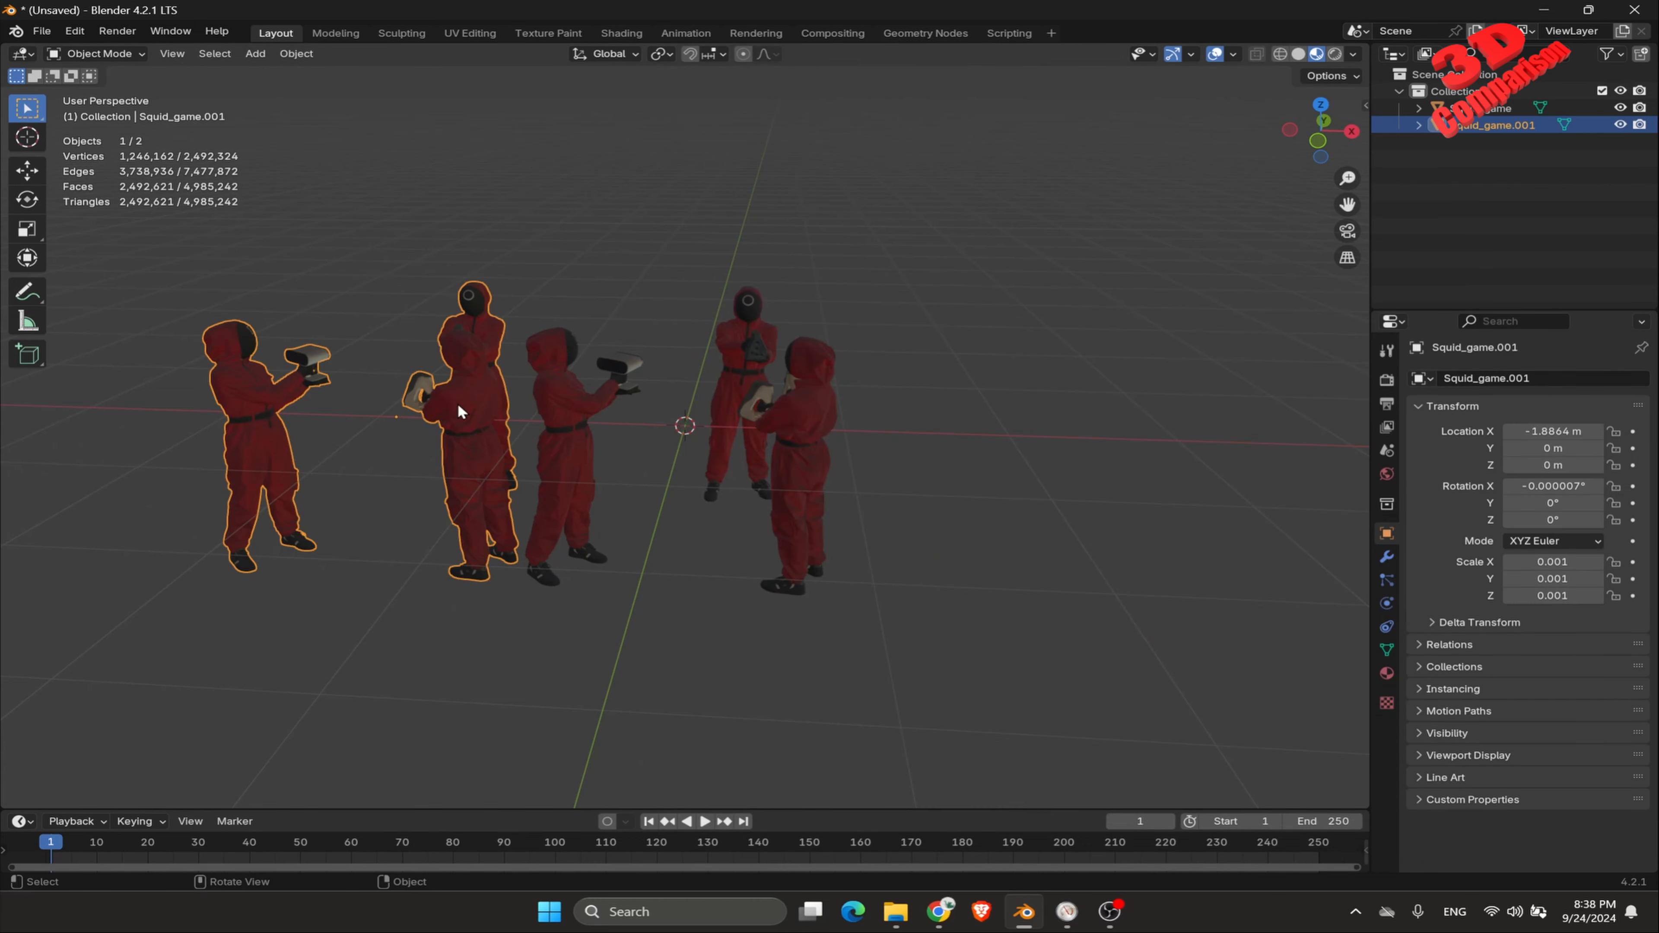
Step: Duplicate the selected Squid_game copy and move the new one about 3.8 m along the global X axis
key("shift+d")
key("x")
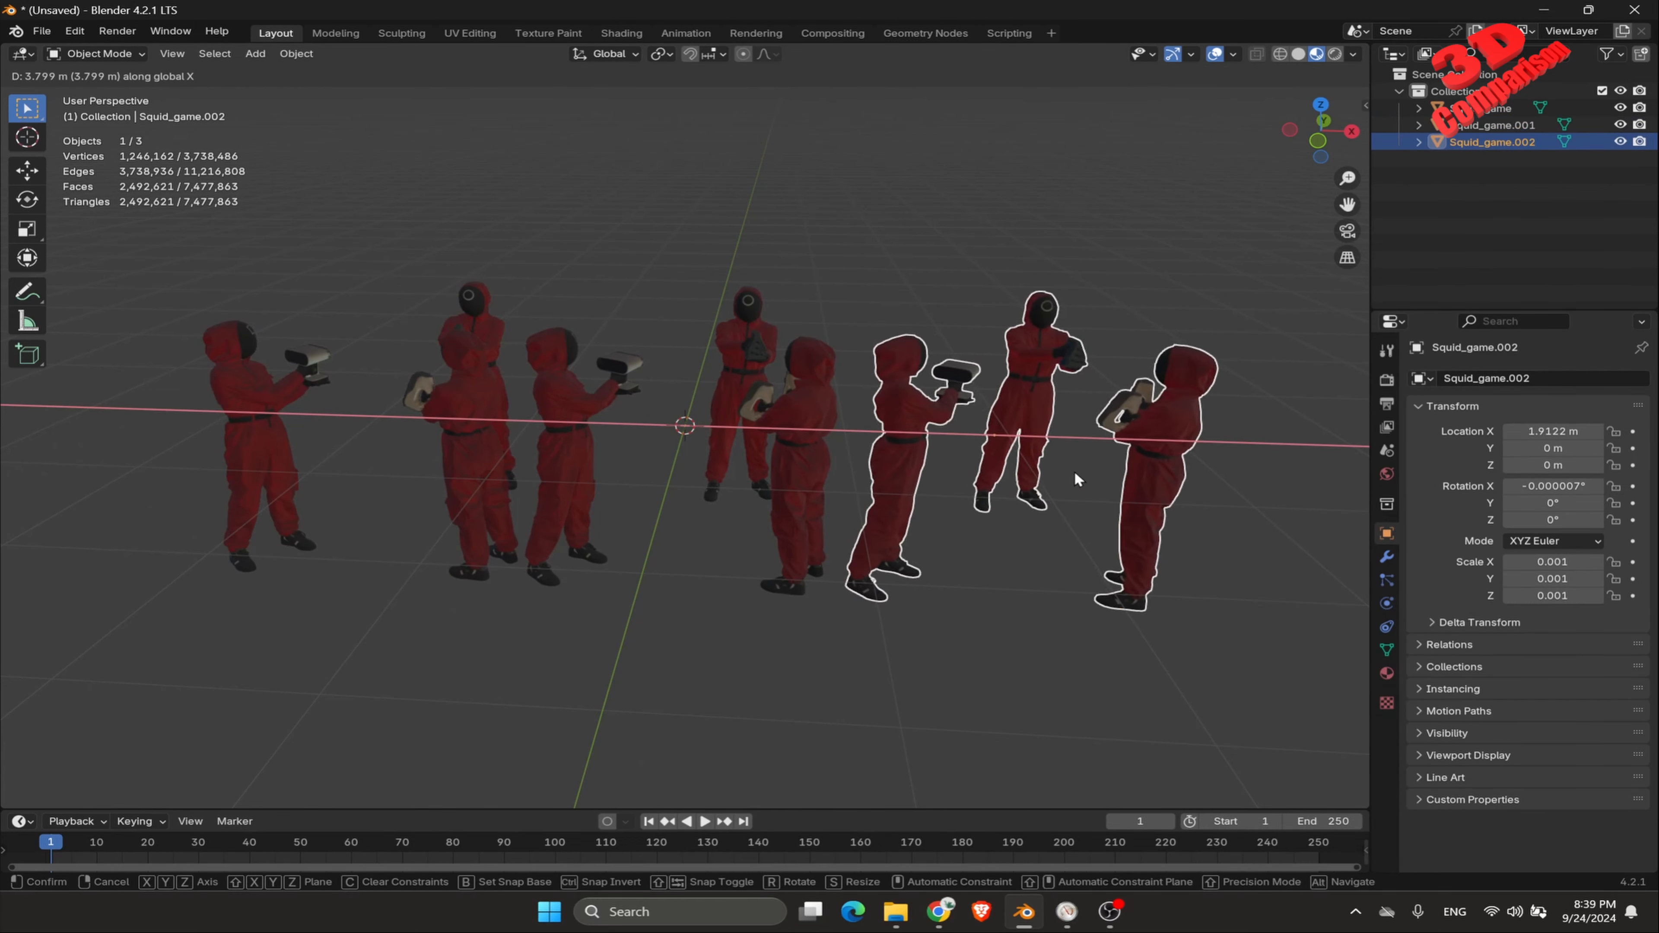
left_click(1082, 478)
Step: Duplicate the original Squid_game model at the origin and move the copy about 2.25 m along the global Y axis
left_click(822, 466)
middle_click_drag(822, 467, 751, 500)
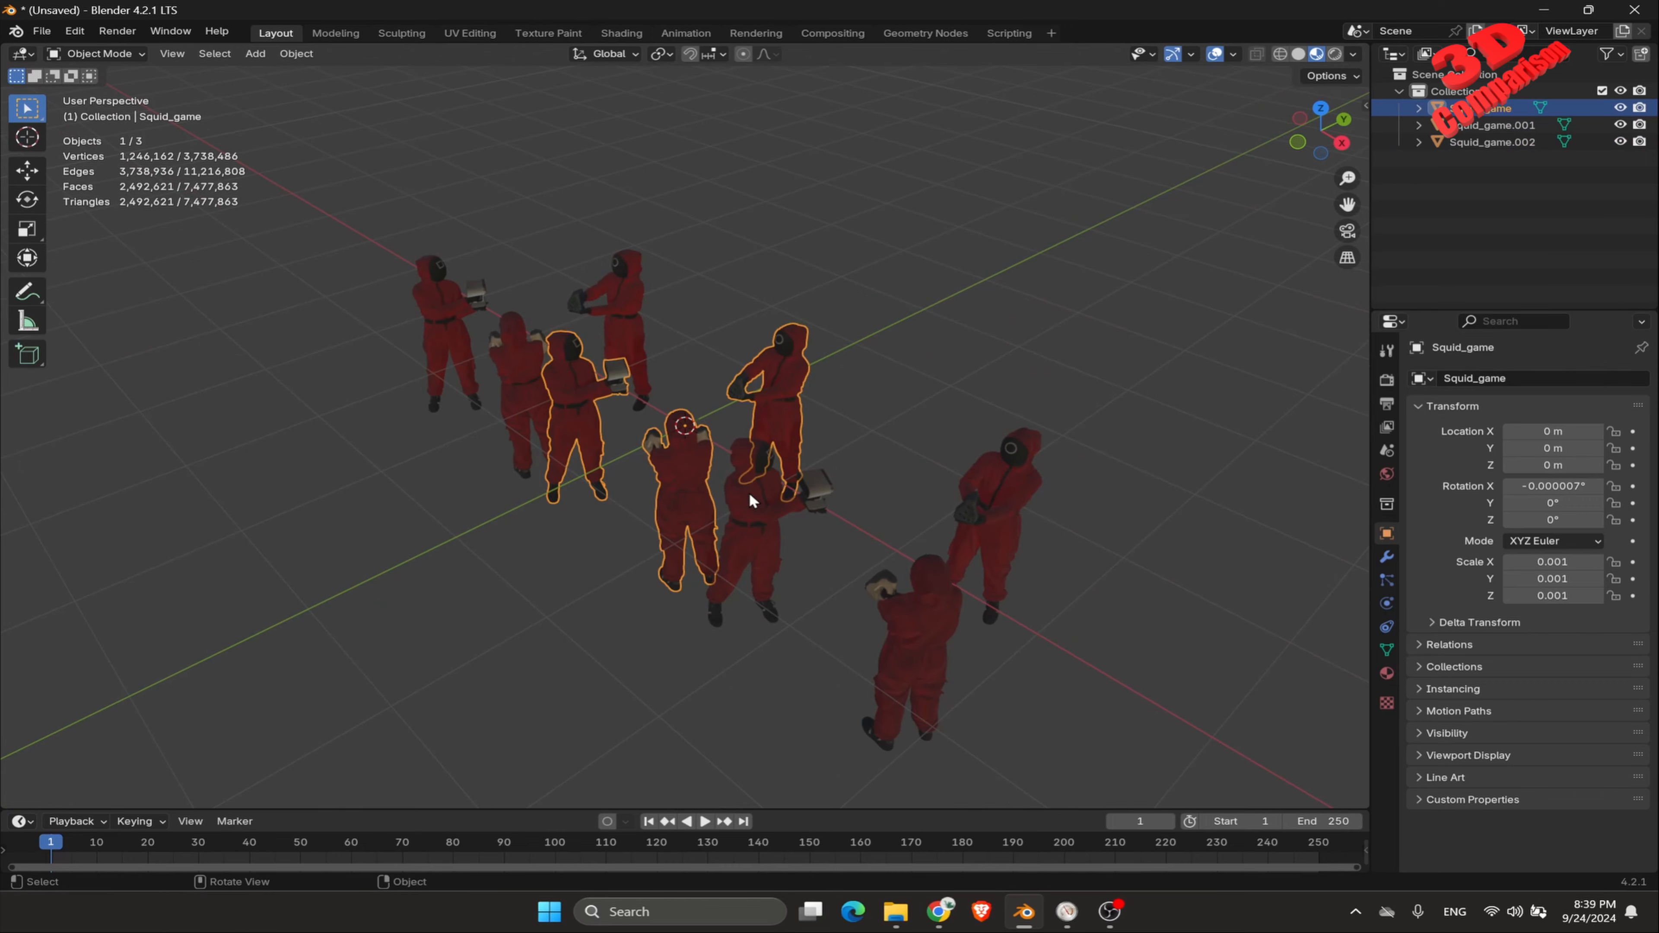
key("shift+d")
key("y")
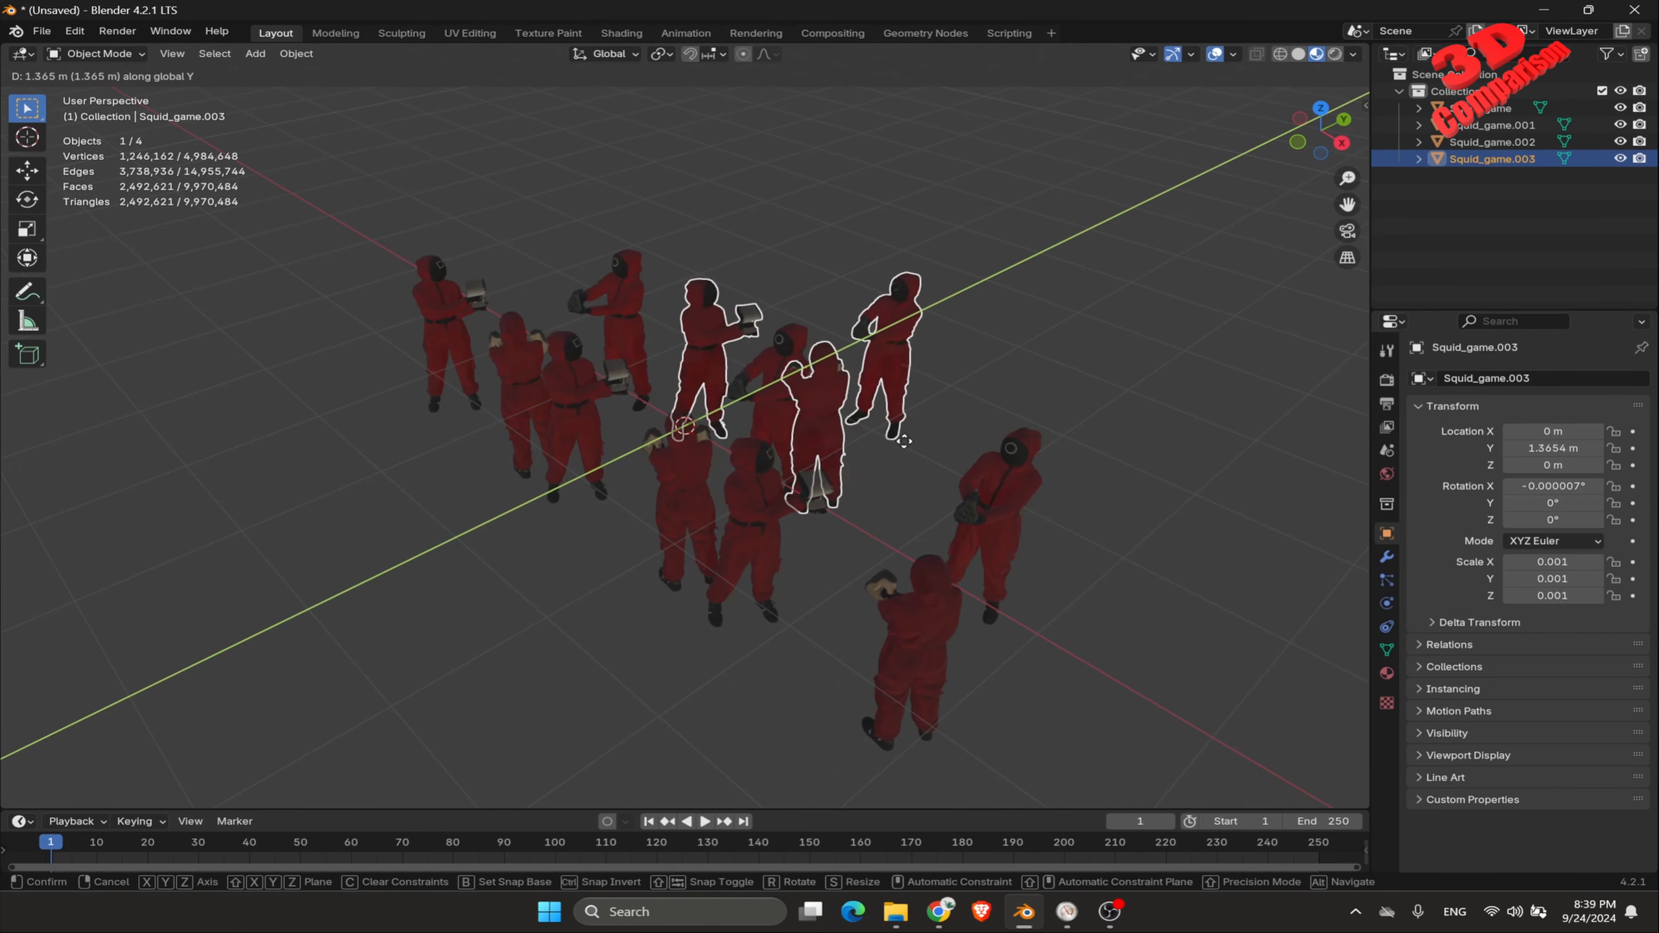
left_click(951, 429)
Step: Duplicate the copy behind the original, move the new one about -4.39 m along the global Y axis, and clear the selection
key("shift+d")
key("y")
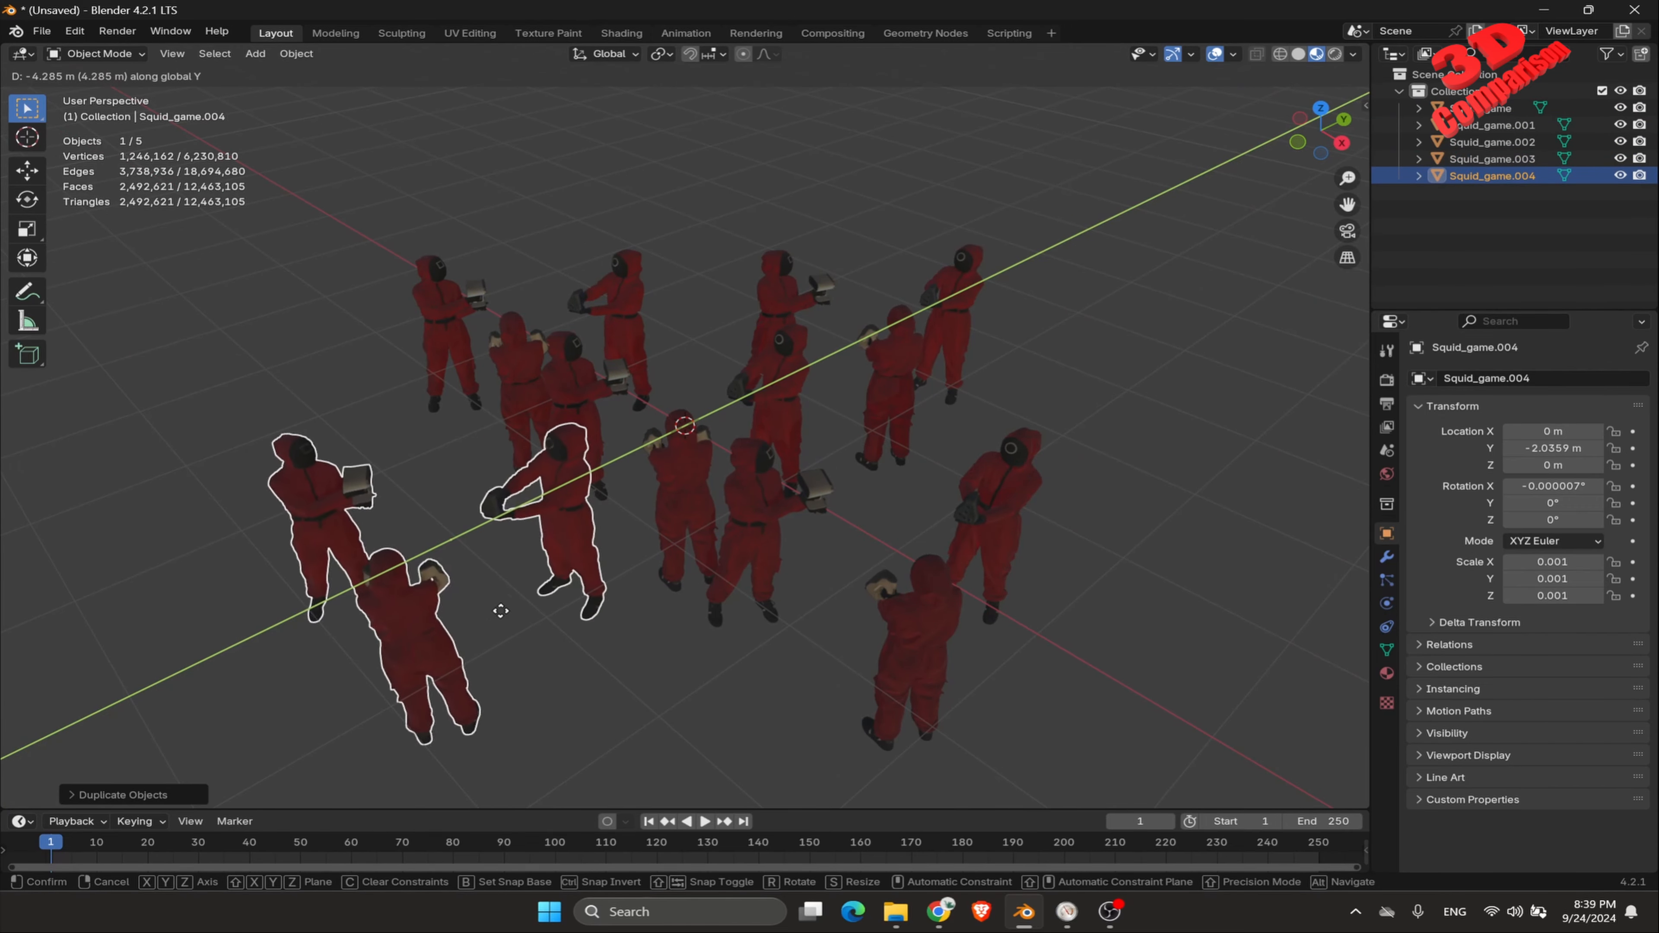
left_click(499, 622)
scroll(834, 556, "down", 1)
left_click(776, 628)
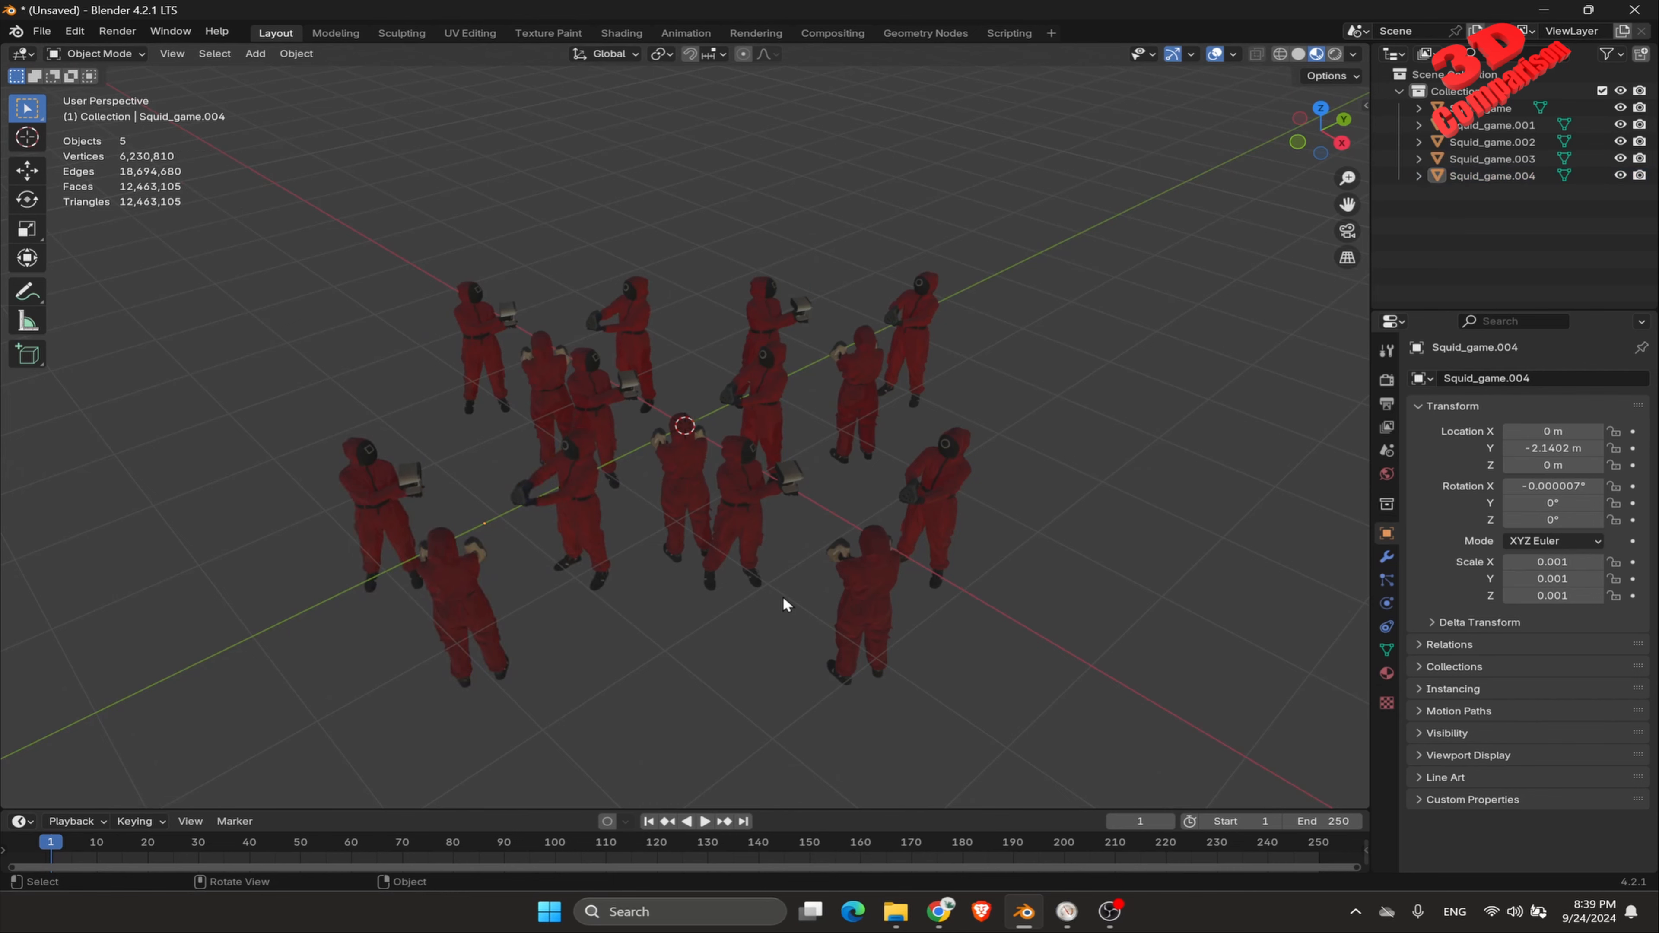
Step: Check the scene's geometry statistics and Blender's committed memory in Resource Monitor with five models, and return to Blender
scroll(781, 603, "down", 1)
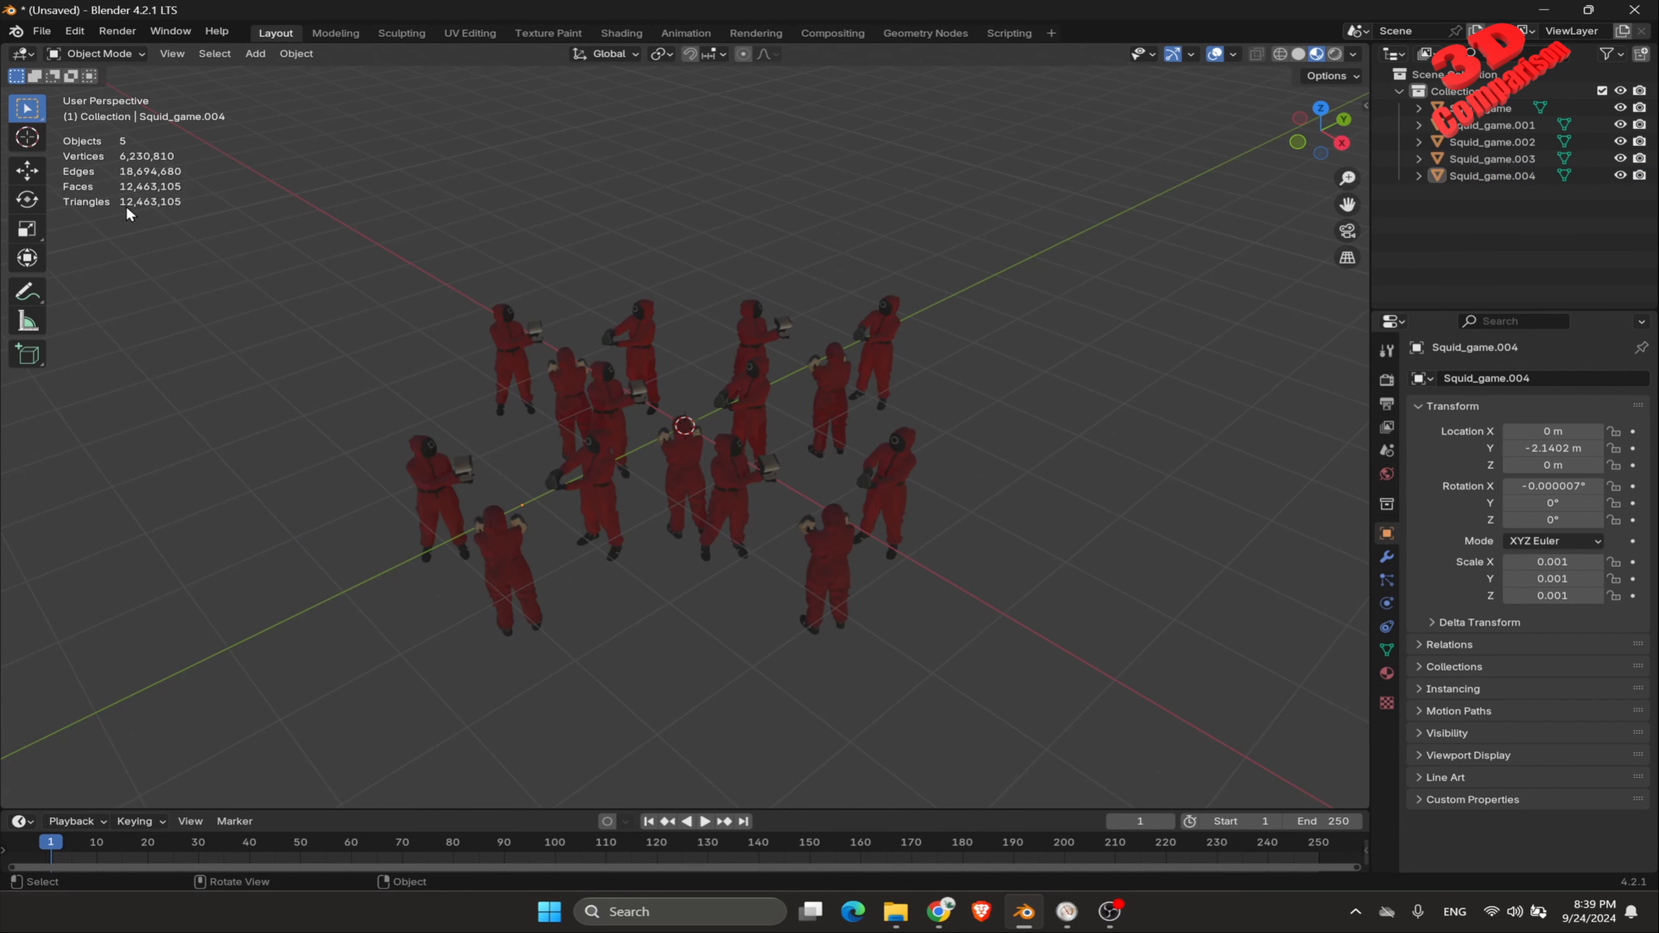
left_click(1066, 911)
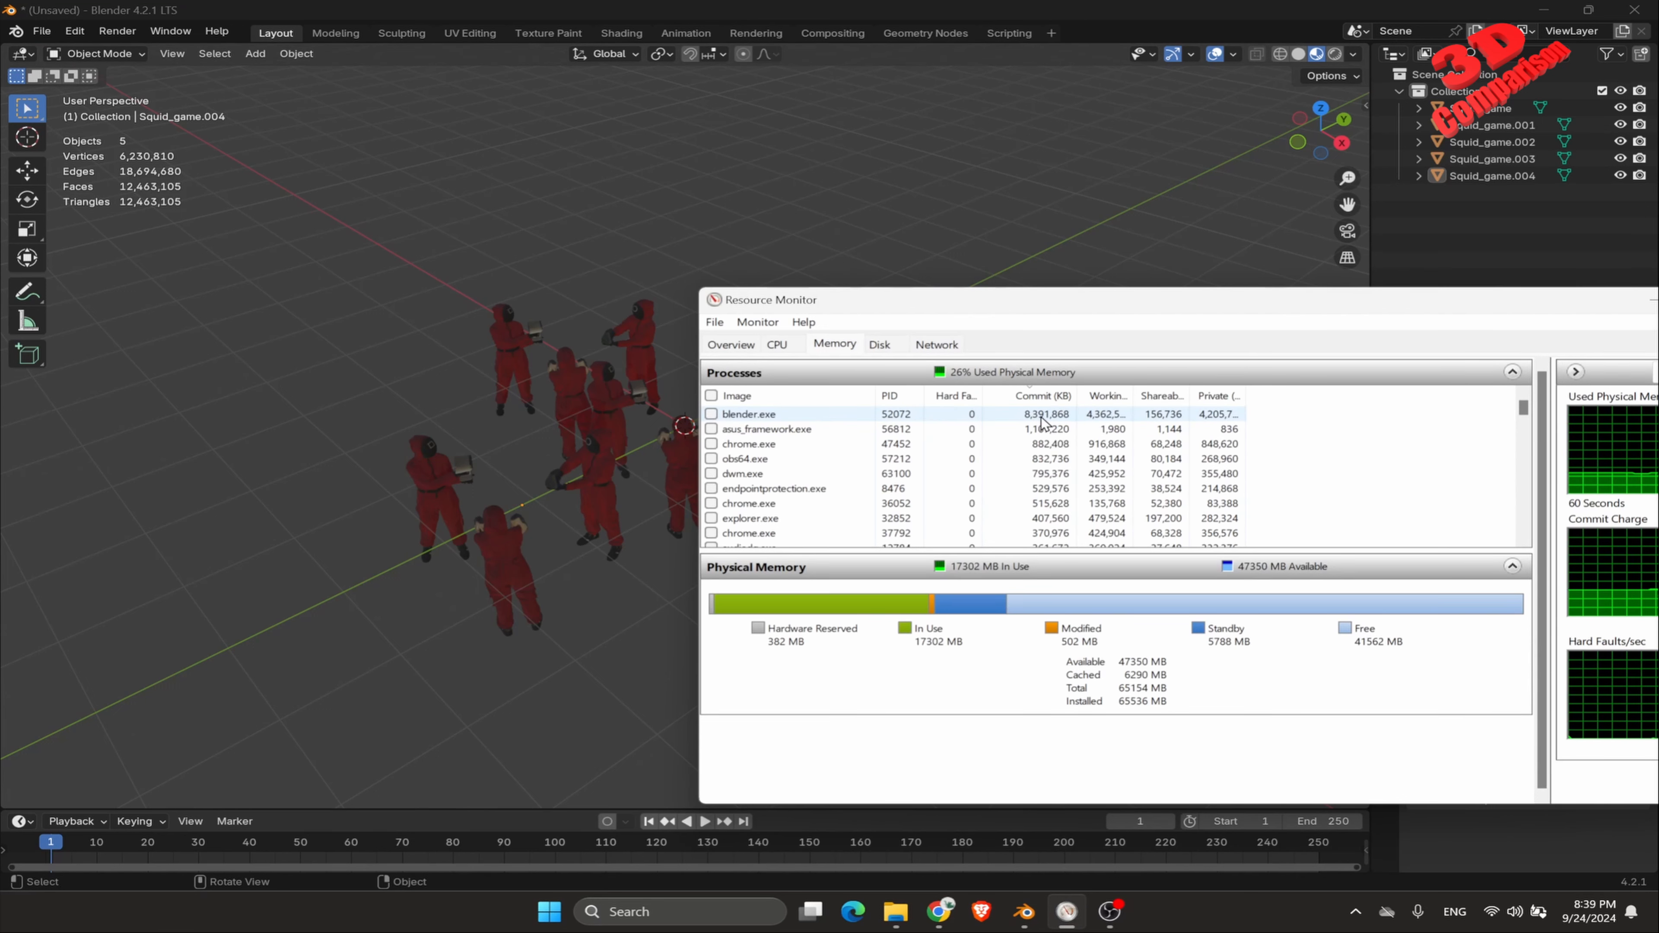
left_click(934, 230)
Step: Select all five Squid_game models, duplicate them and move the copies about 6.38 m along the global Y axis
left_click_drag(387, 284, 953, 671)
key("shift")
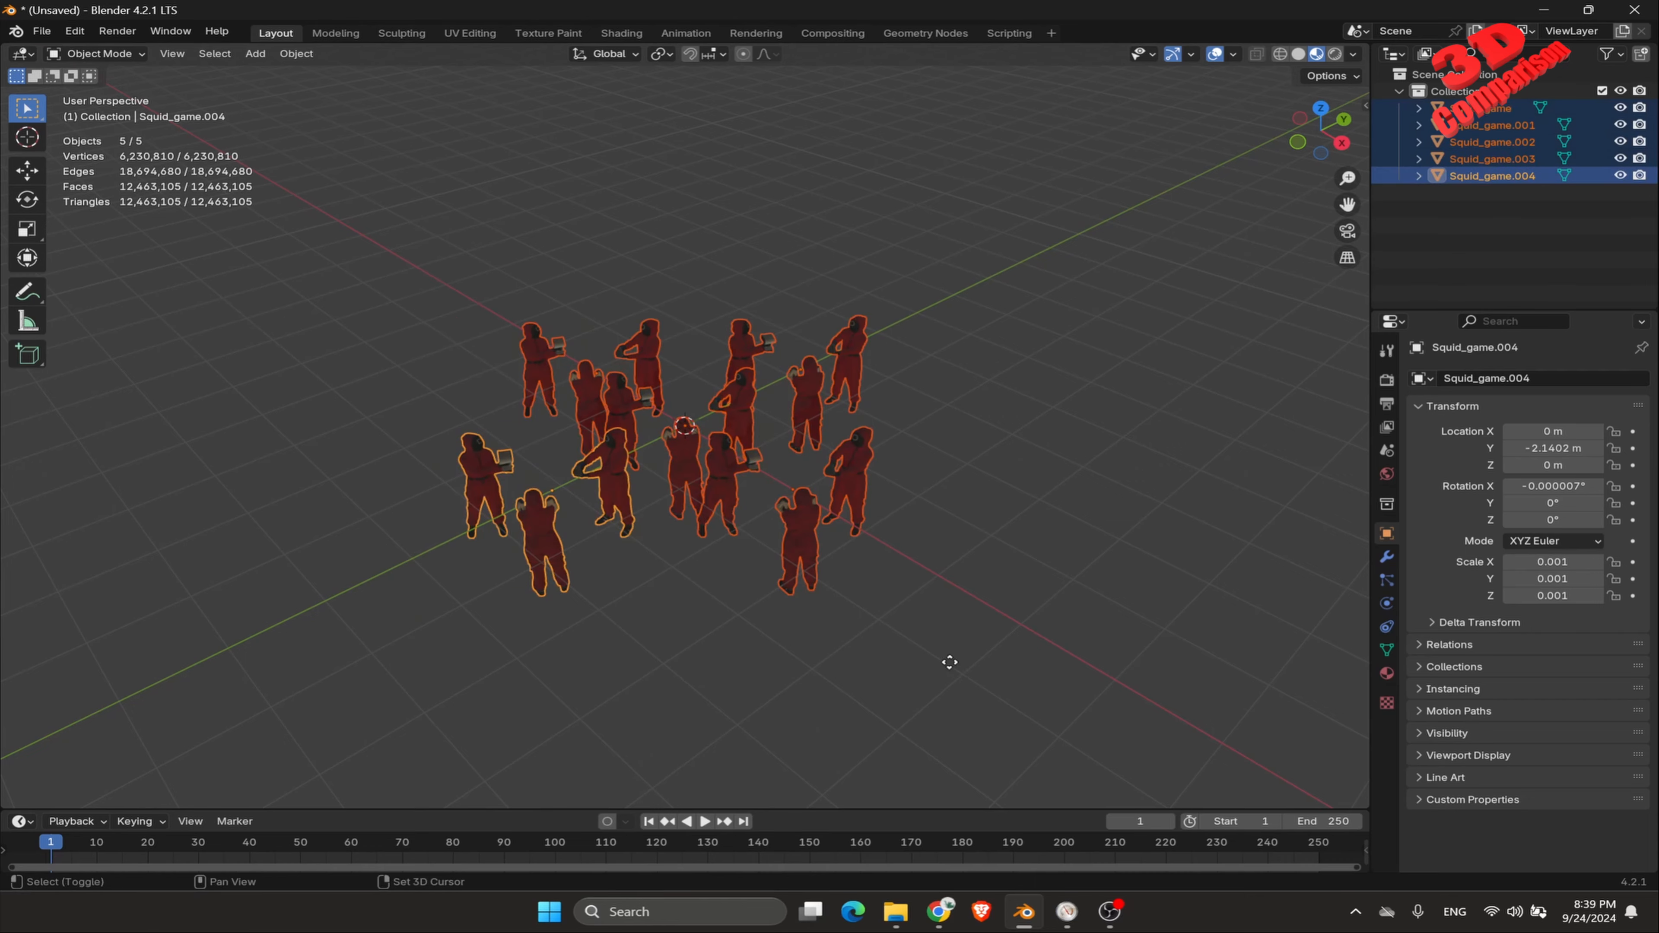
key("shift+d")
key("y")
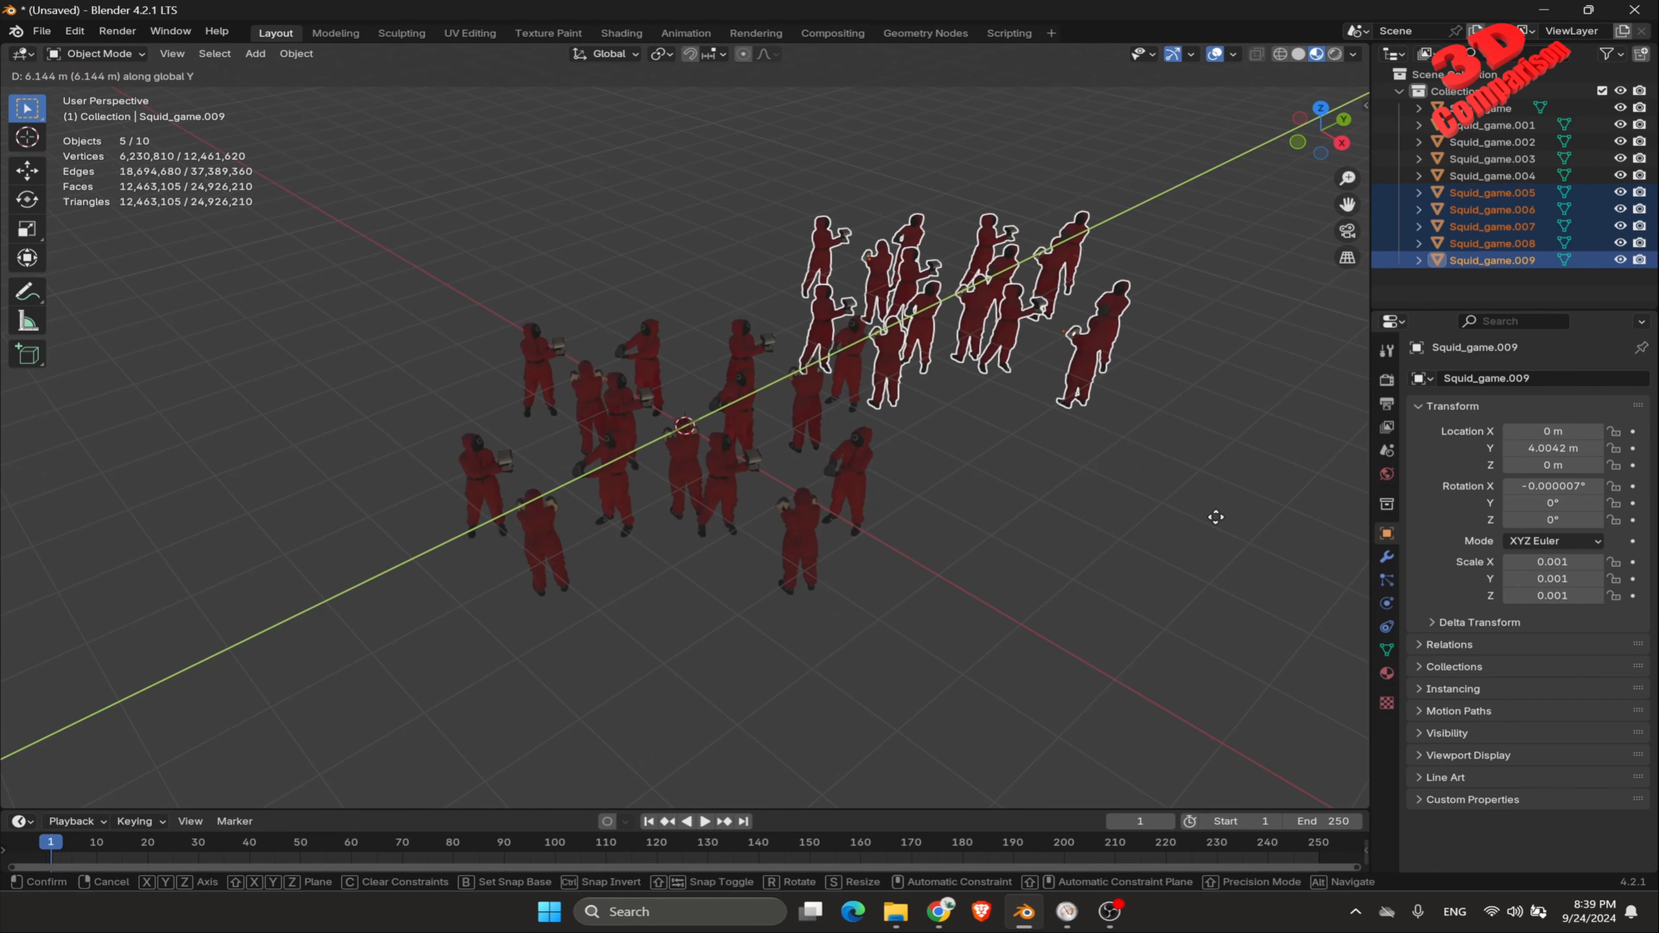
left_click(1071, 562)
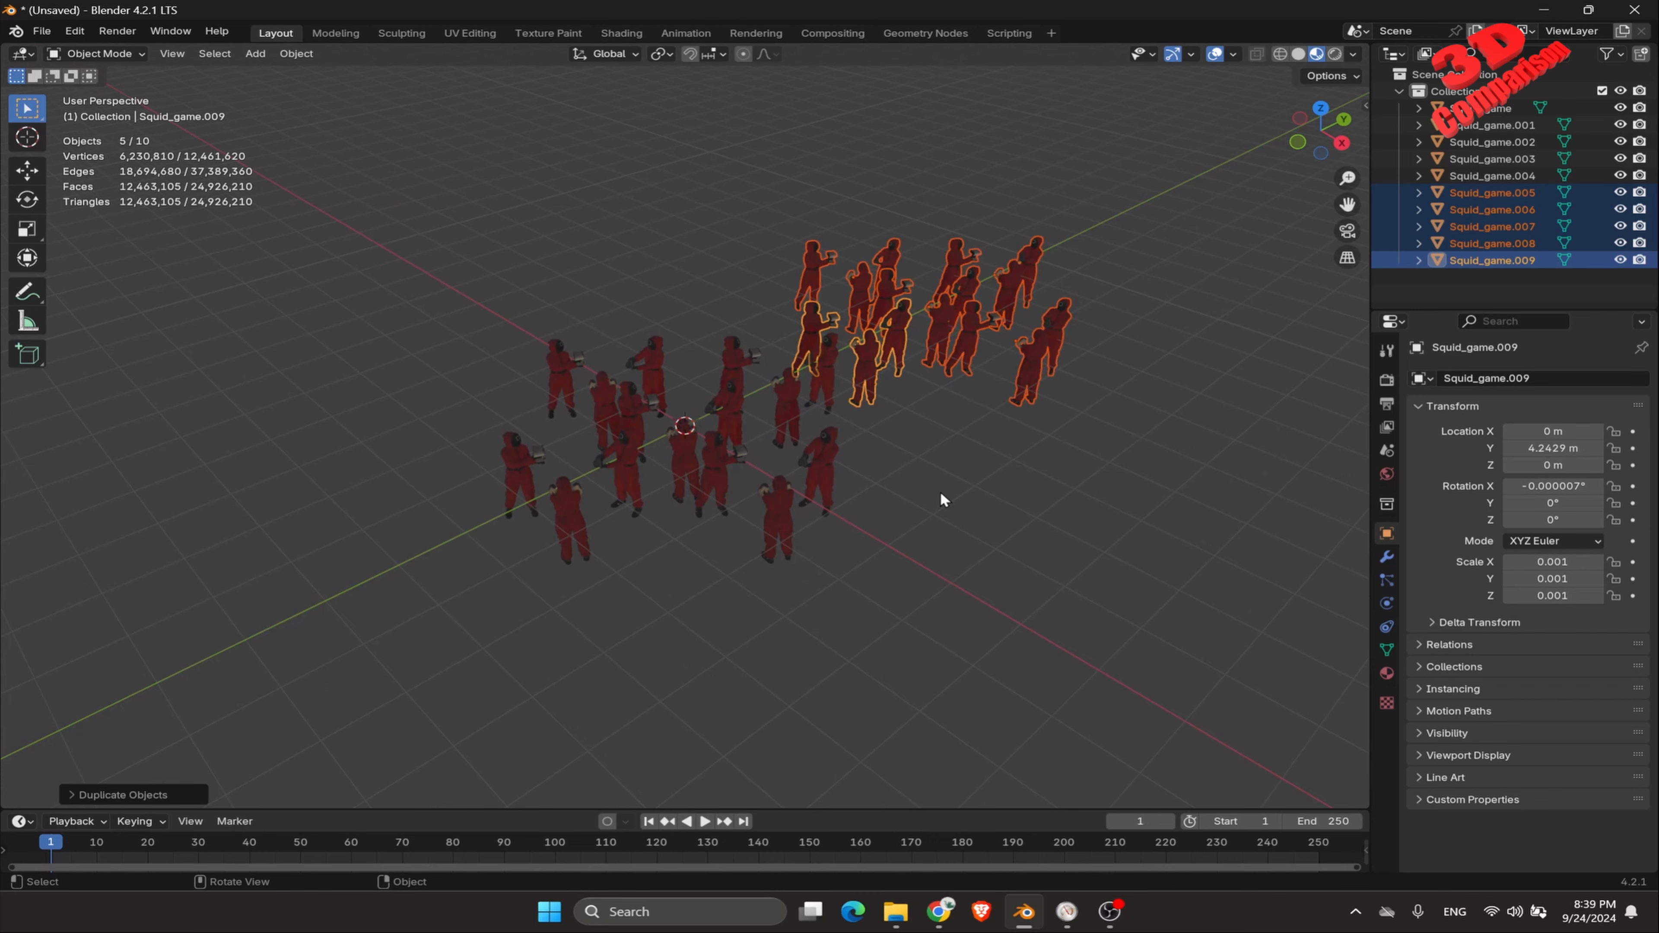
Step: Duplicate the selected group of five and move the copies about -12.5 m along the global Y axis
key("shift+d")
key("y")
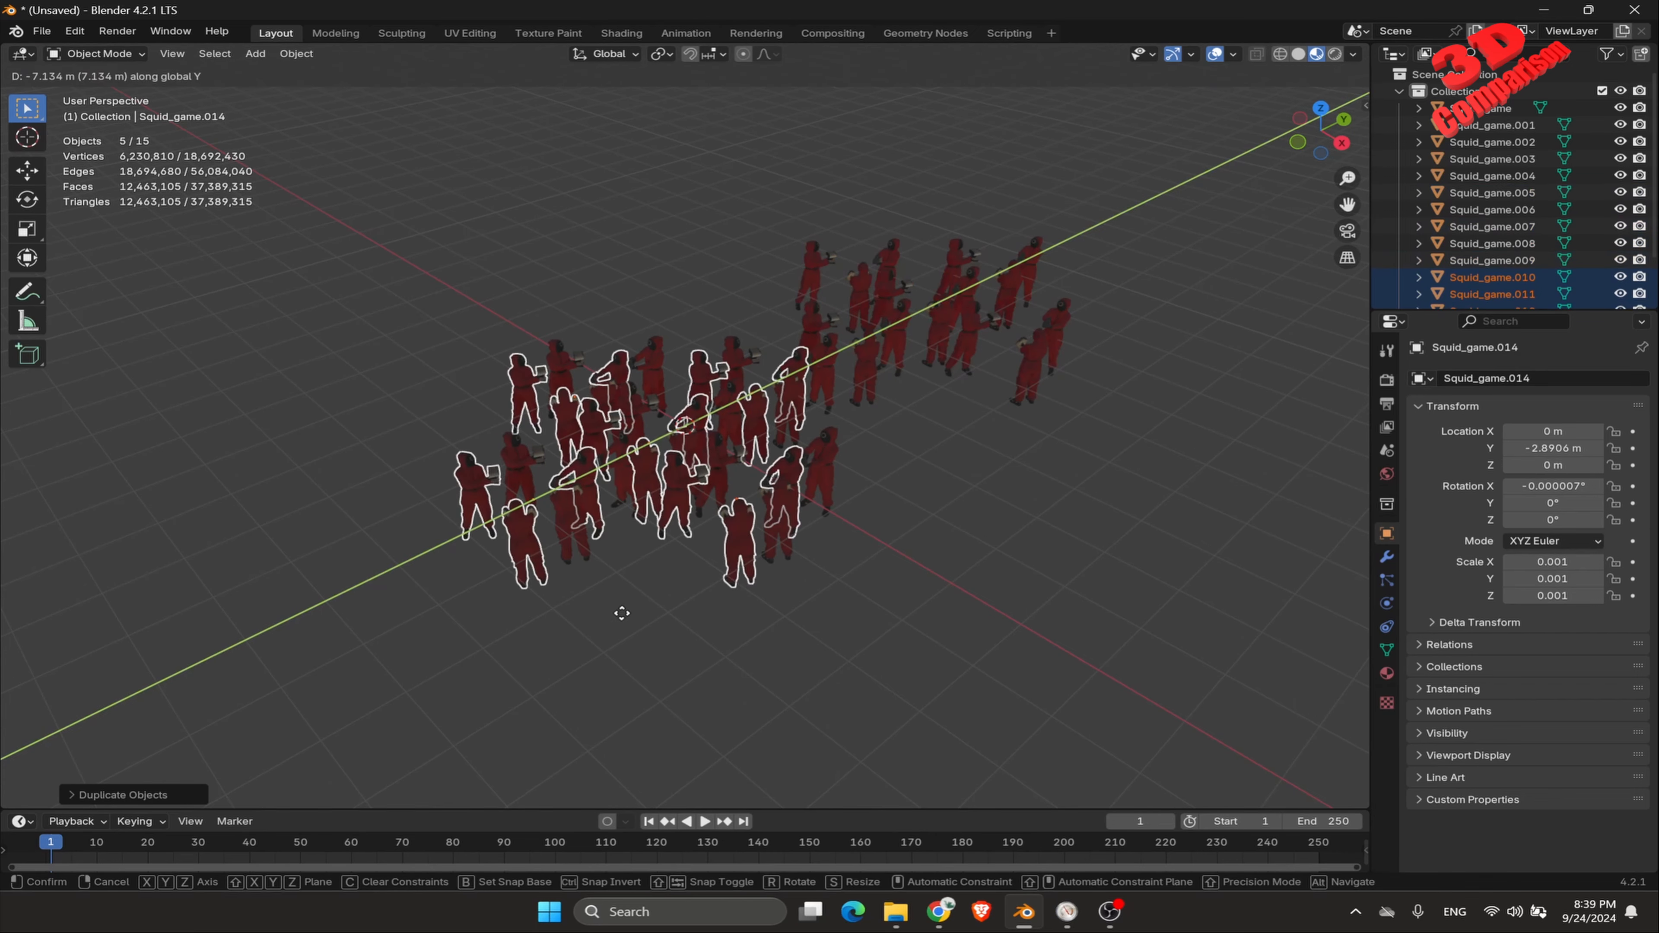
left_click(648, 557)
scroll(666, 519, "down", 1)
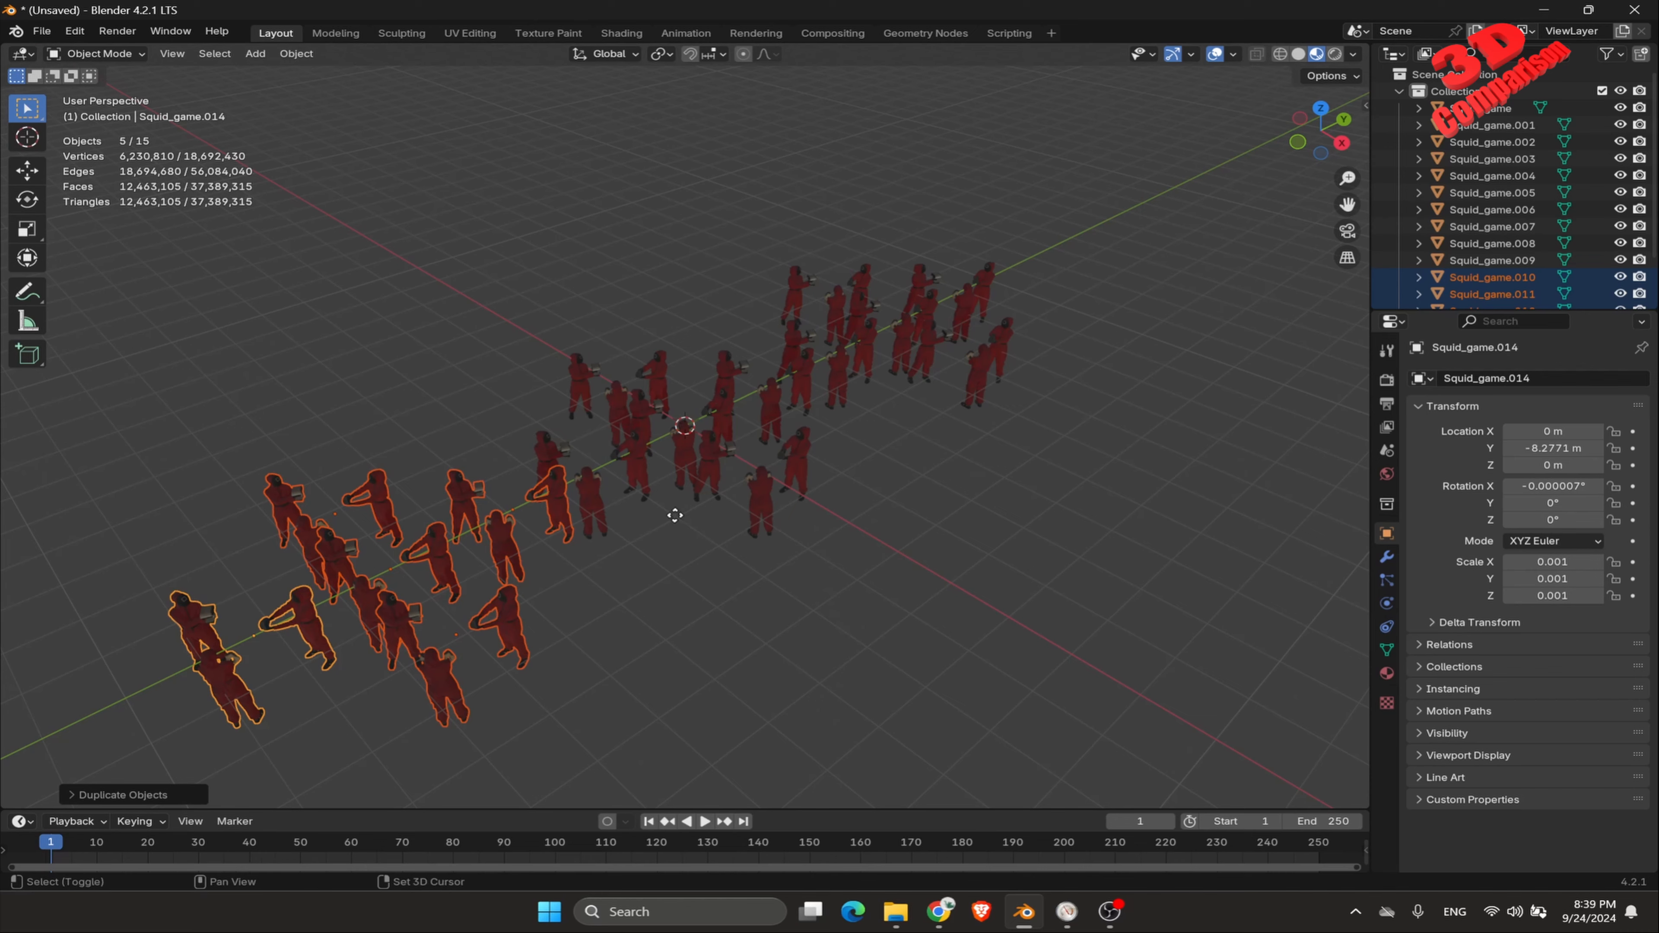
Step: Duplicate the selected group again and move the copies about 5.3 m along global X and 7.08 m along global Y
key("shift+d")
key("x")
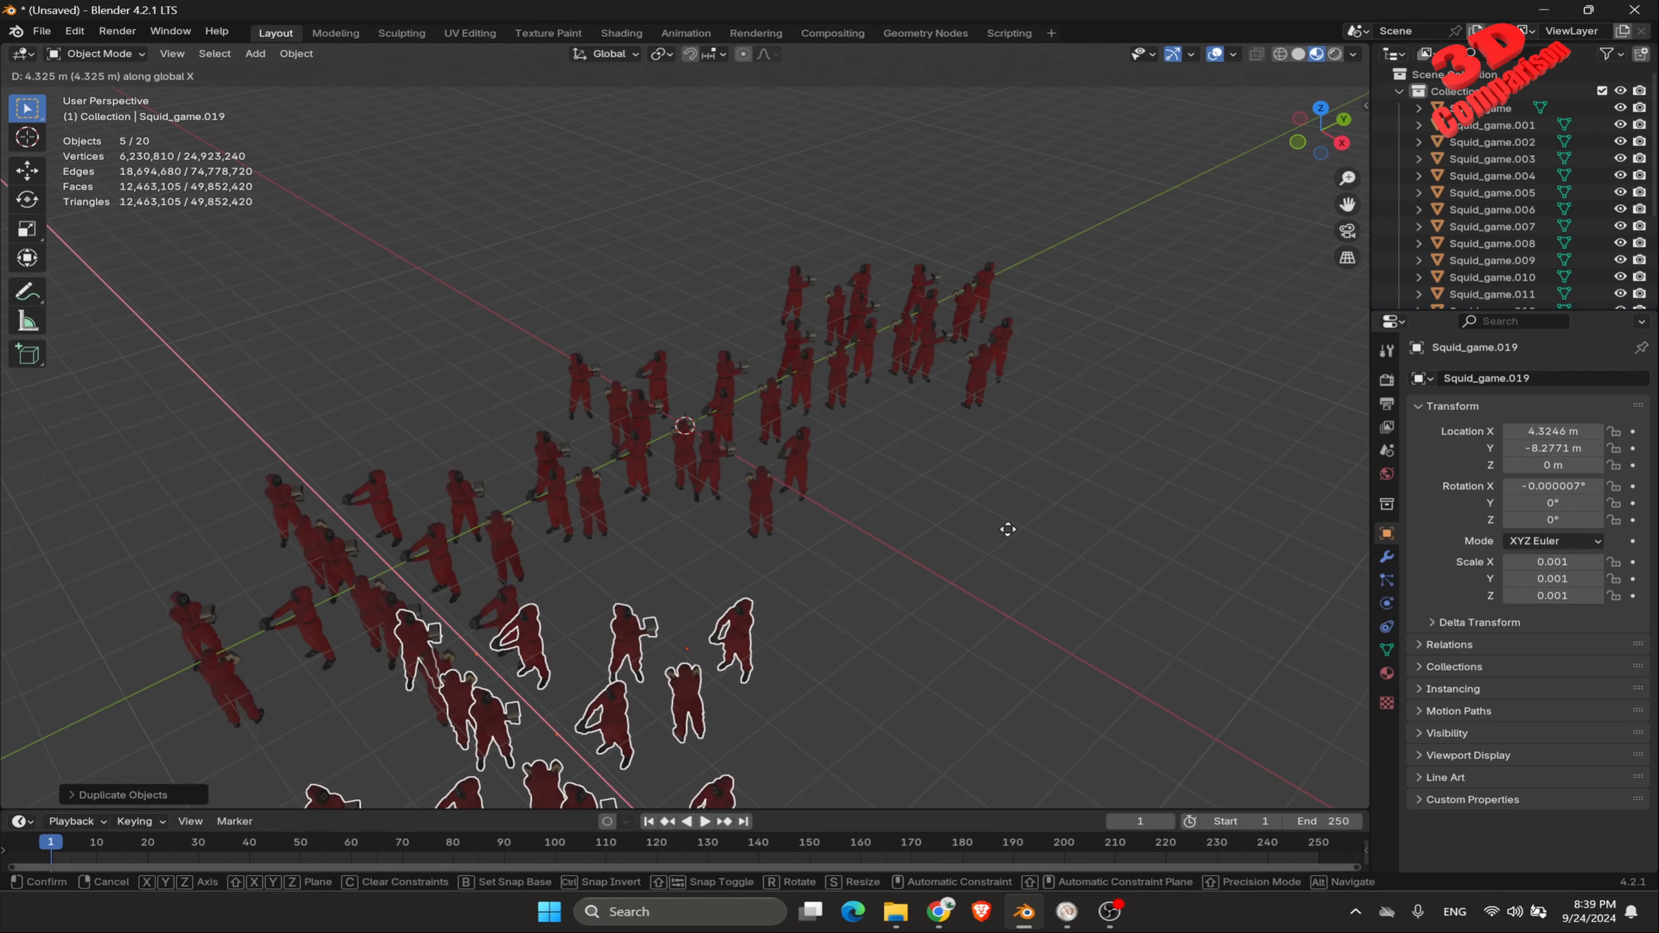
key("y")
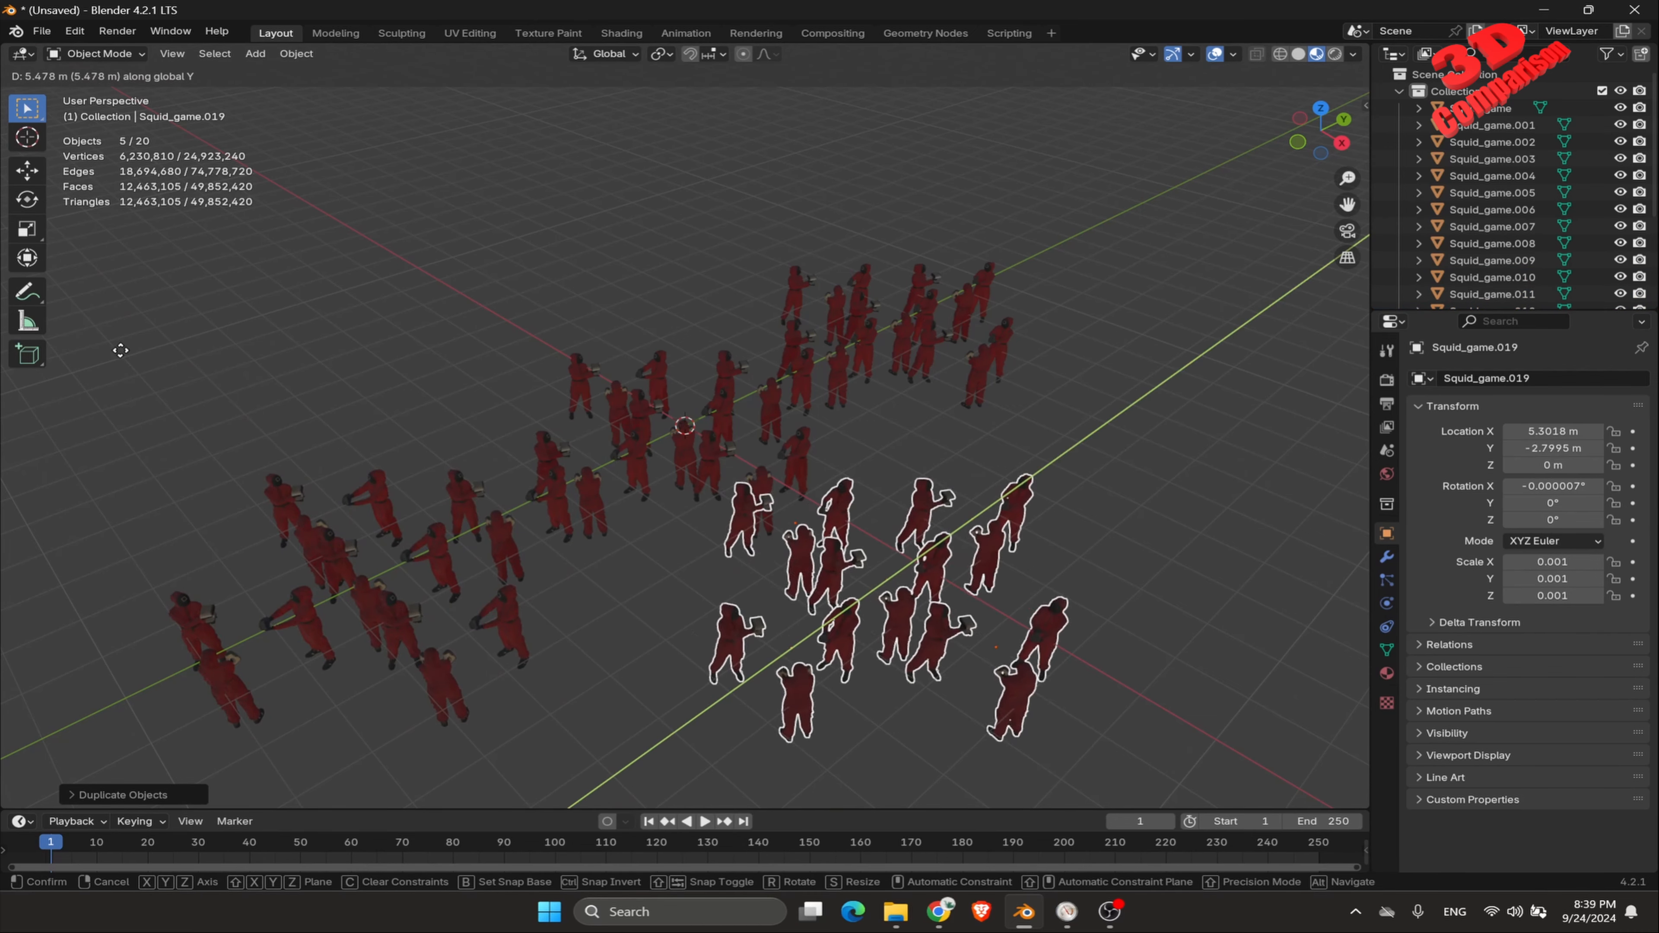
left_click(83, 349)
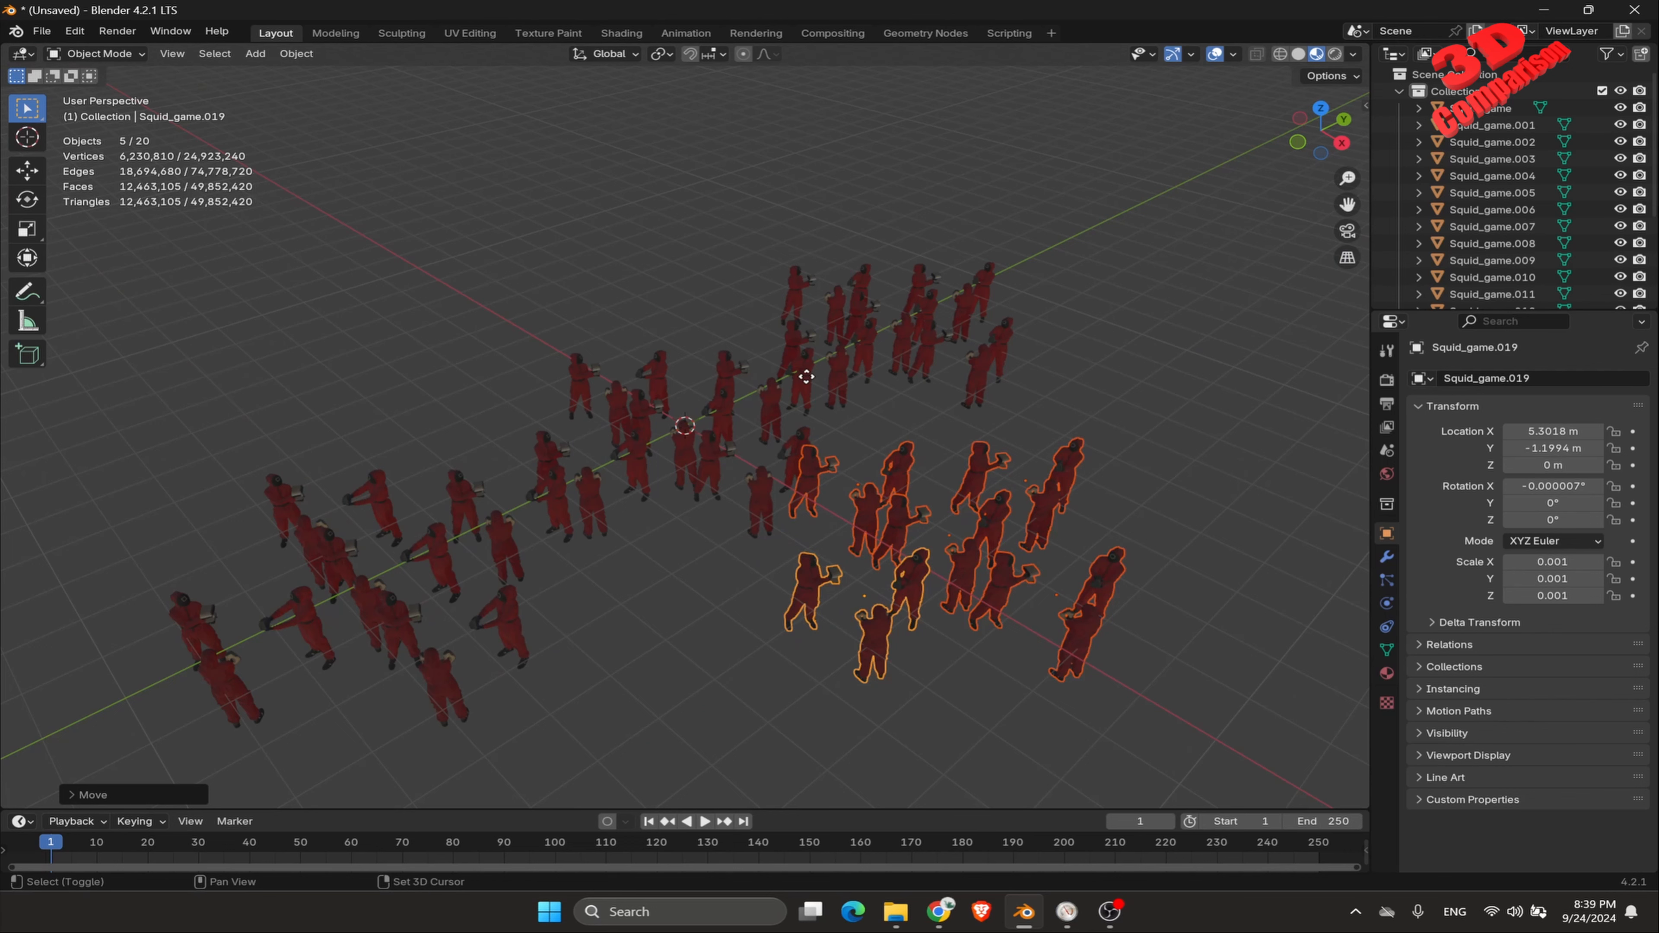
Step: Duplicate the selected group and move the copies about -11.63 m along the global X axis, to the opposite side of the origin
key("shift+d")
key("x")
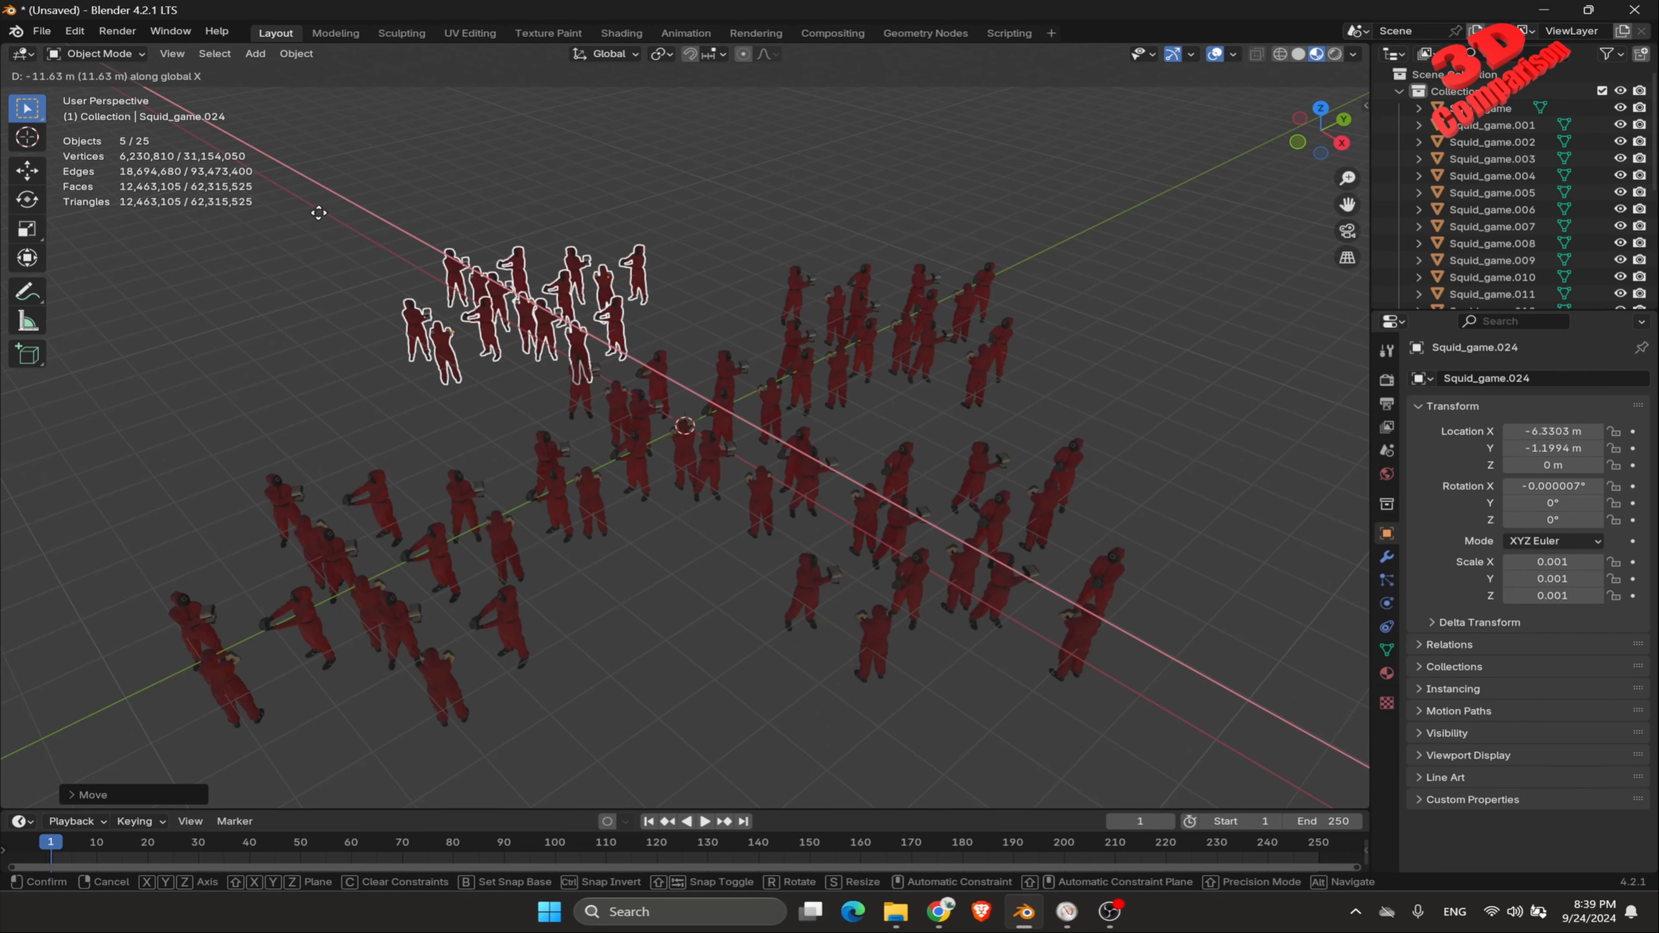
left_click(291, 368)
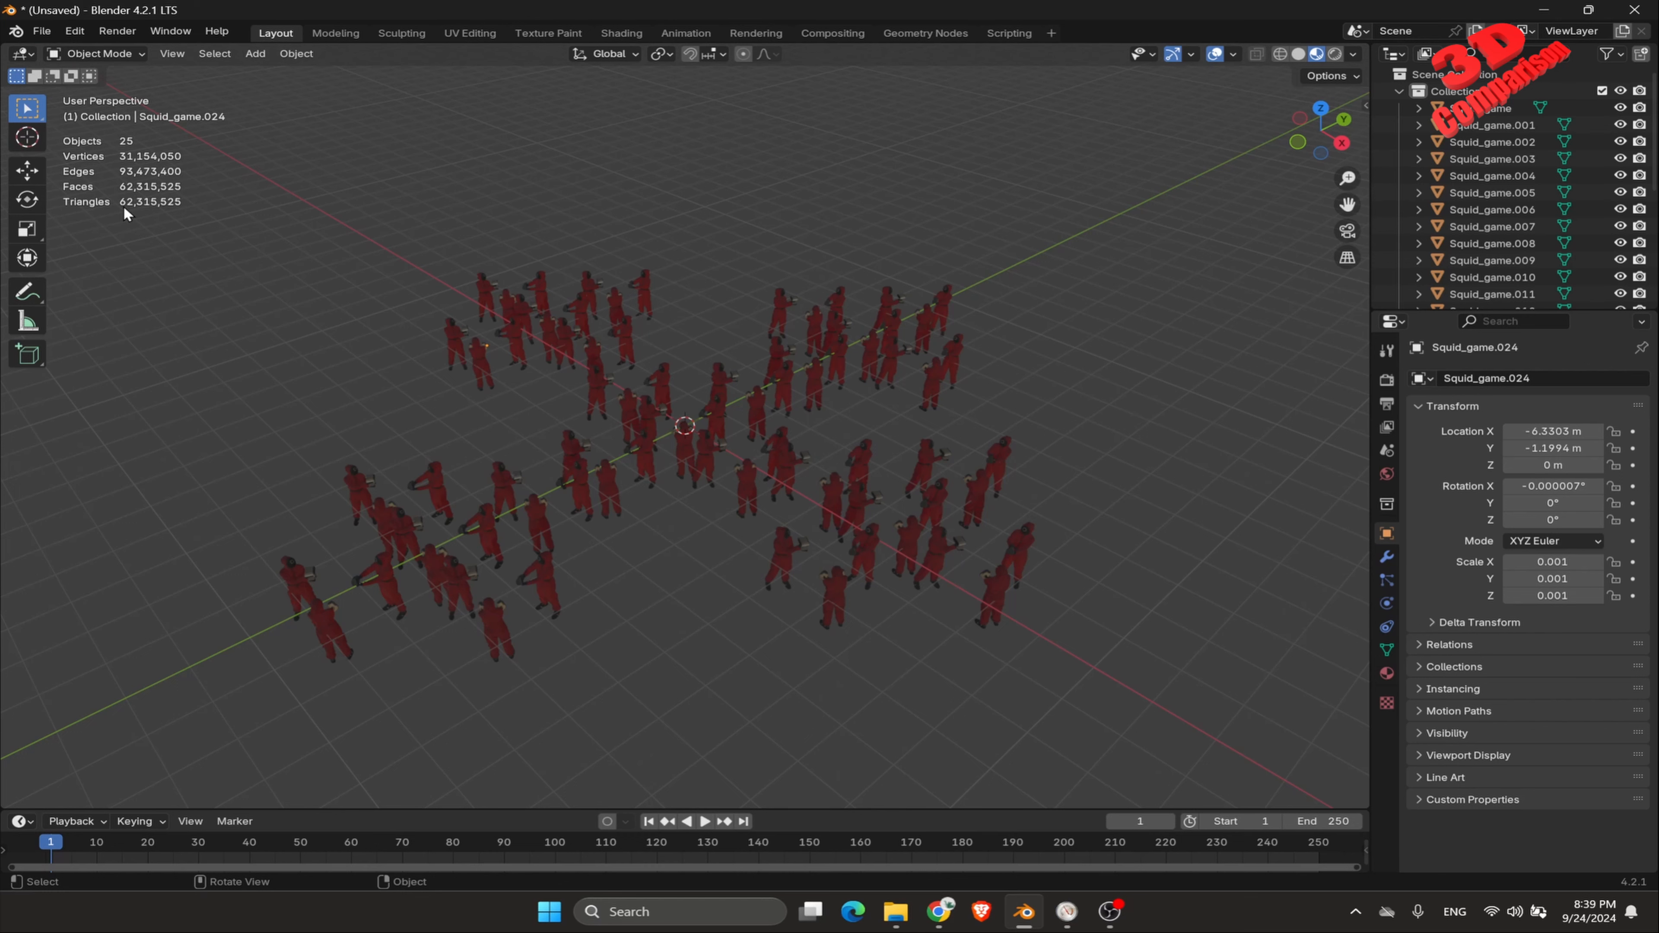
Step: Check Blender's committed memory in Resource Monitor with 25 models in the scene, and return to Blender
left_click(1067, 911)
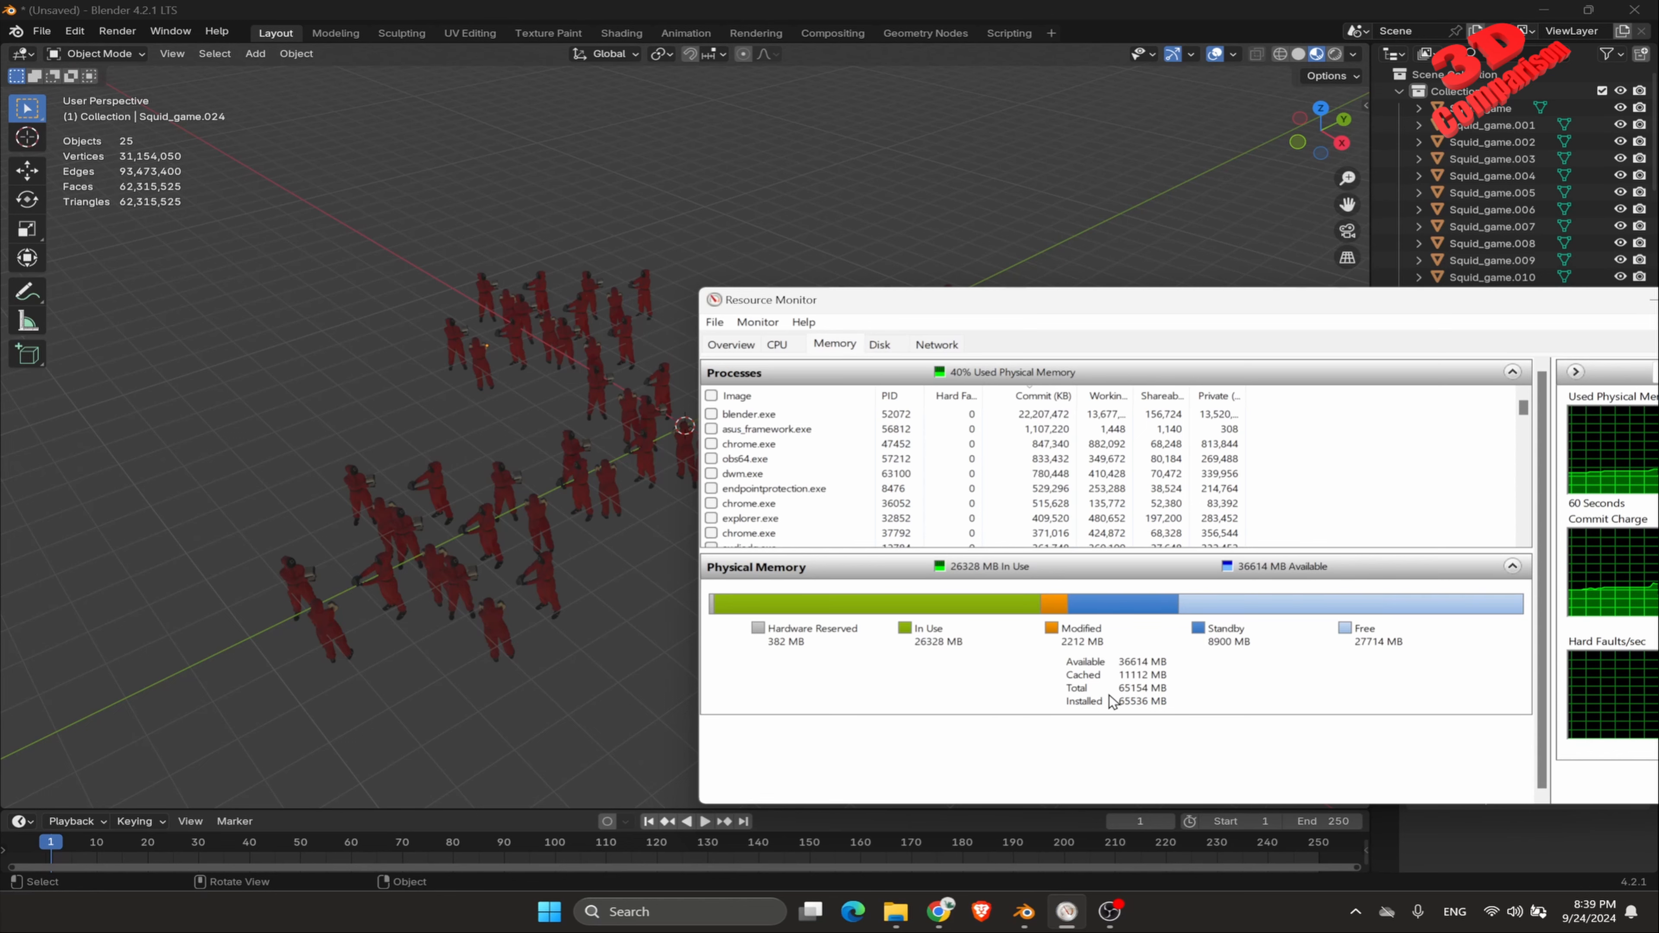
left_click(414, 330)
Step: Select all 25 Squid_game models and try to duplicate them at once
scroll(420, 331, "down", 1)
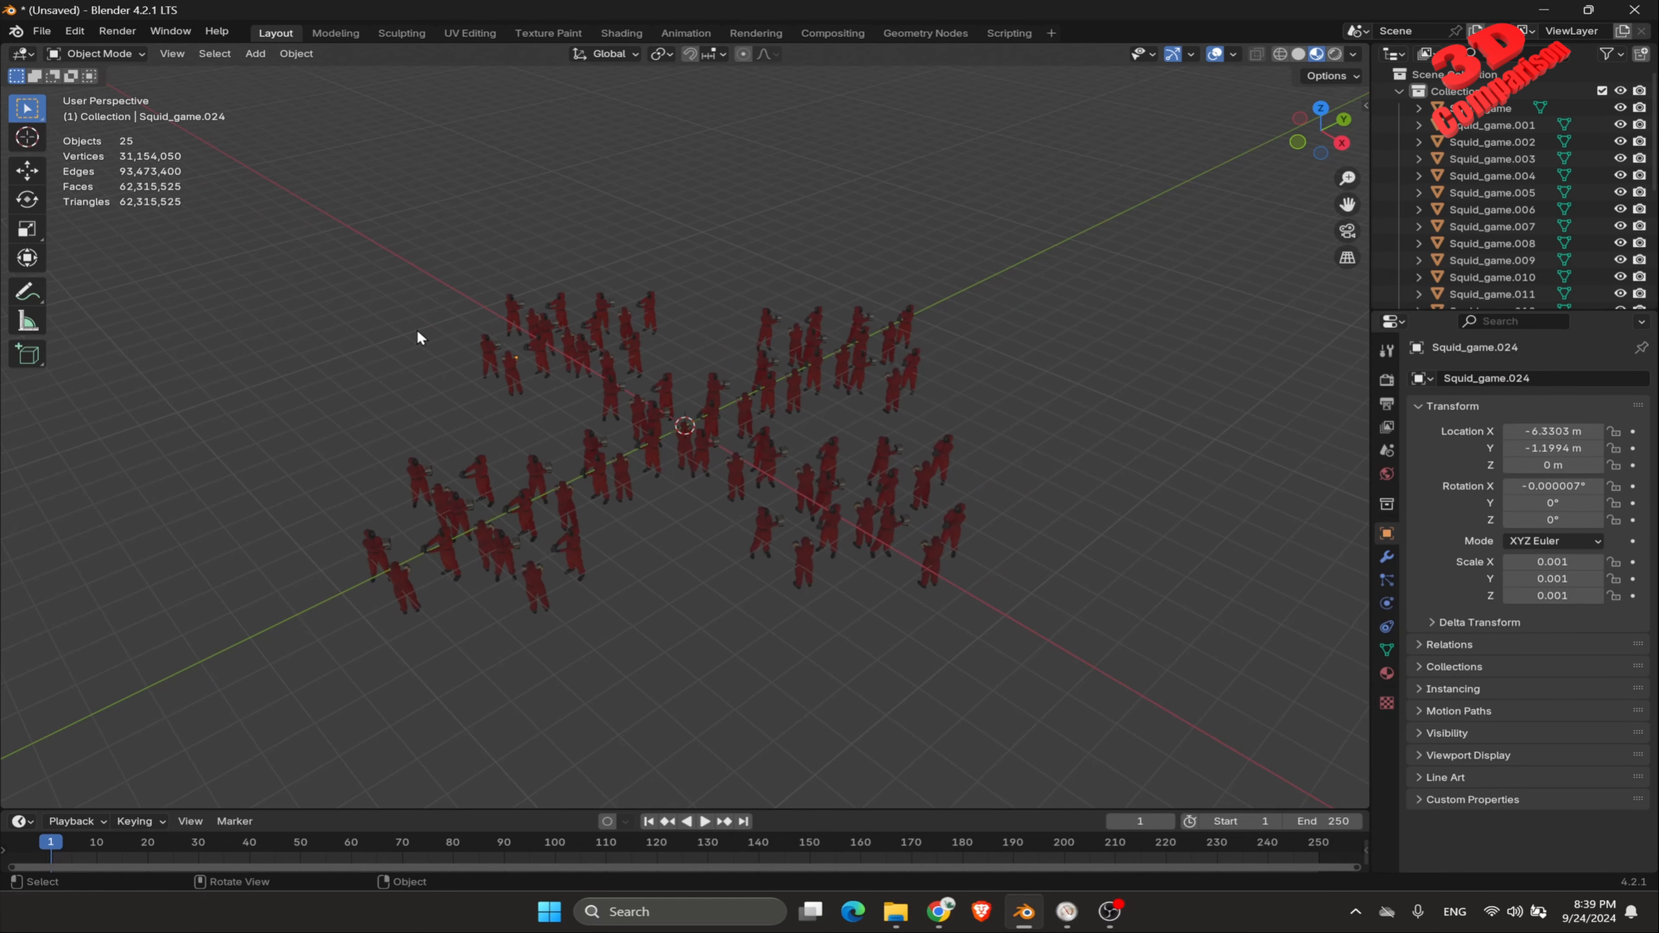
scroll(416, 329, "down", 1)
left_click_drag(381, 260, 1028, 682)
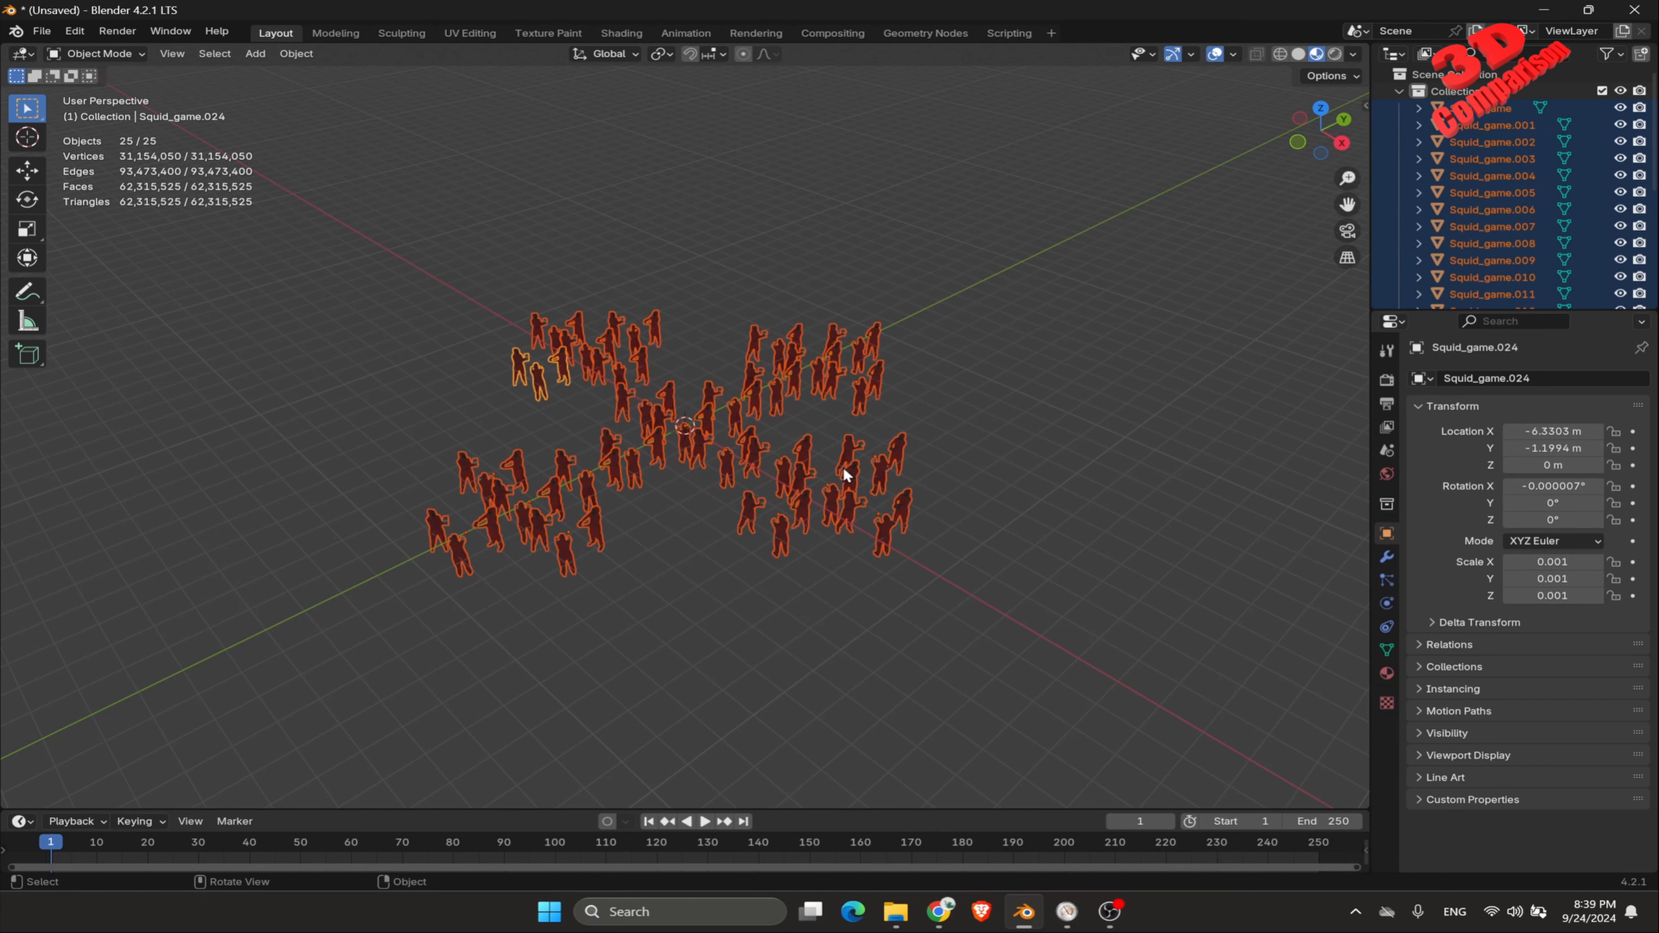
key("shift+d")
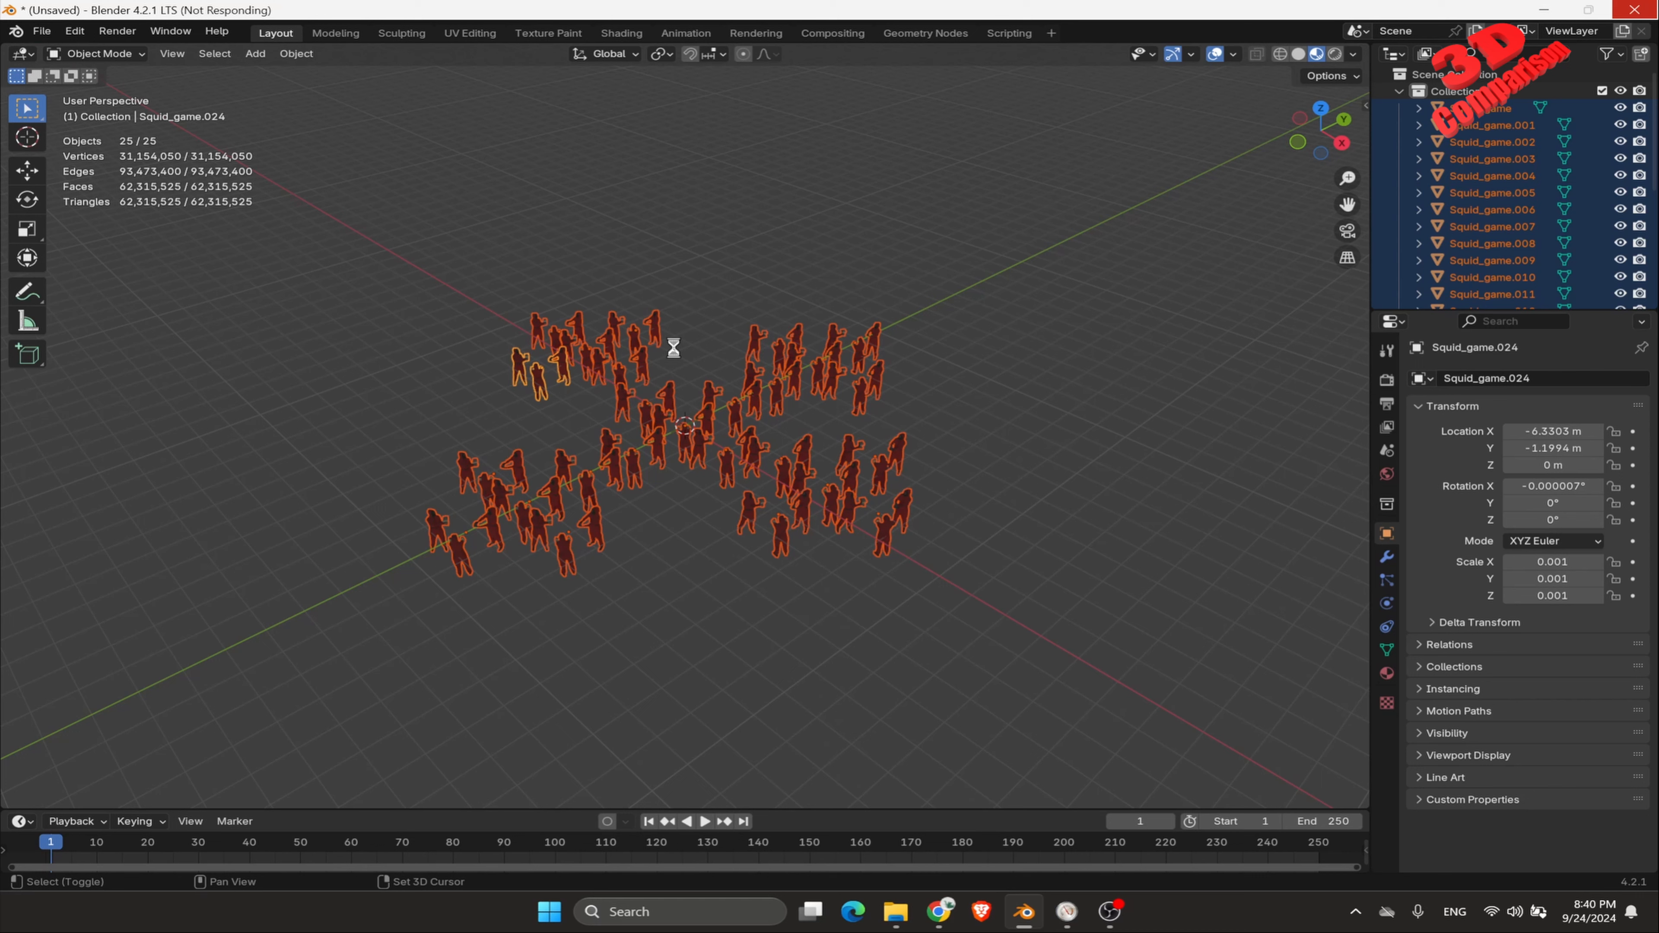
Step: Monitor Blender's committed and physical memory in Resource Monitor during the duplication, moving its window fully into view, and minimize it
left_click(1066, 911)
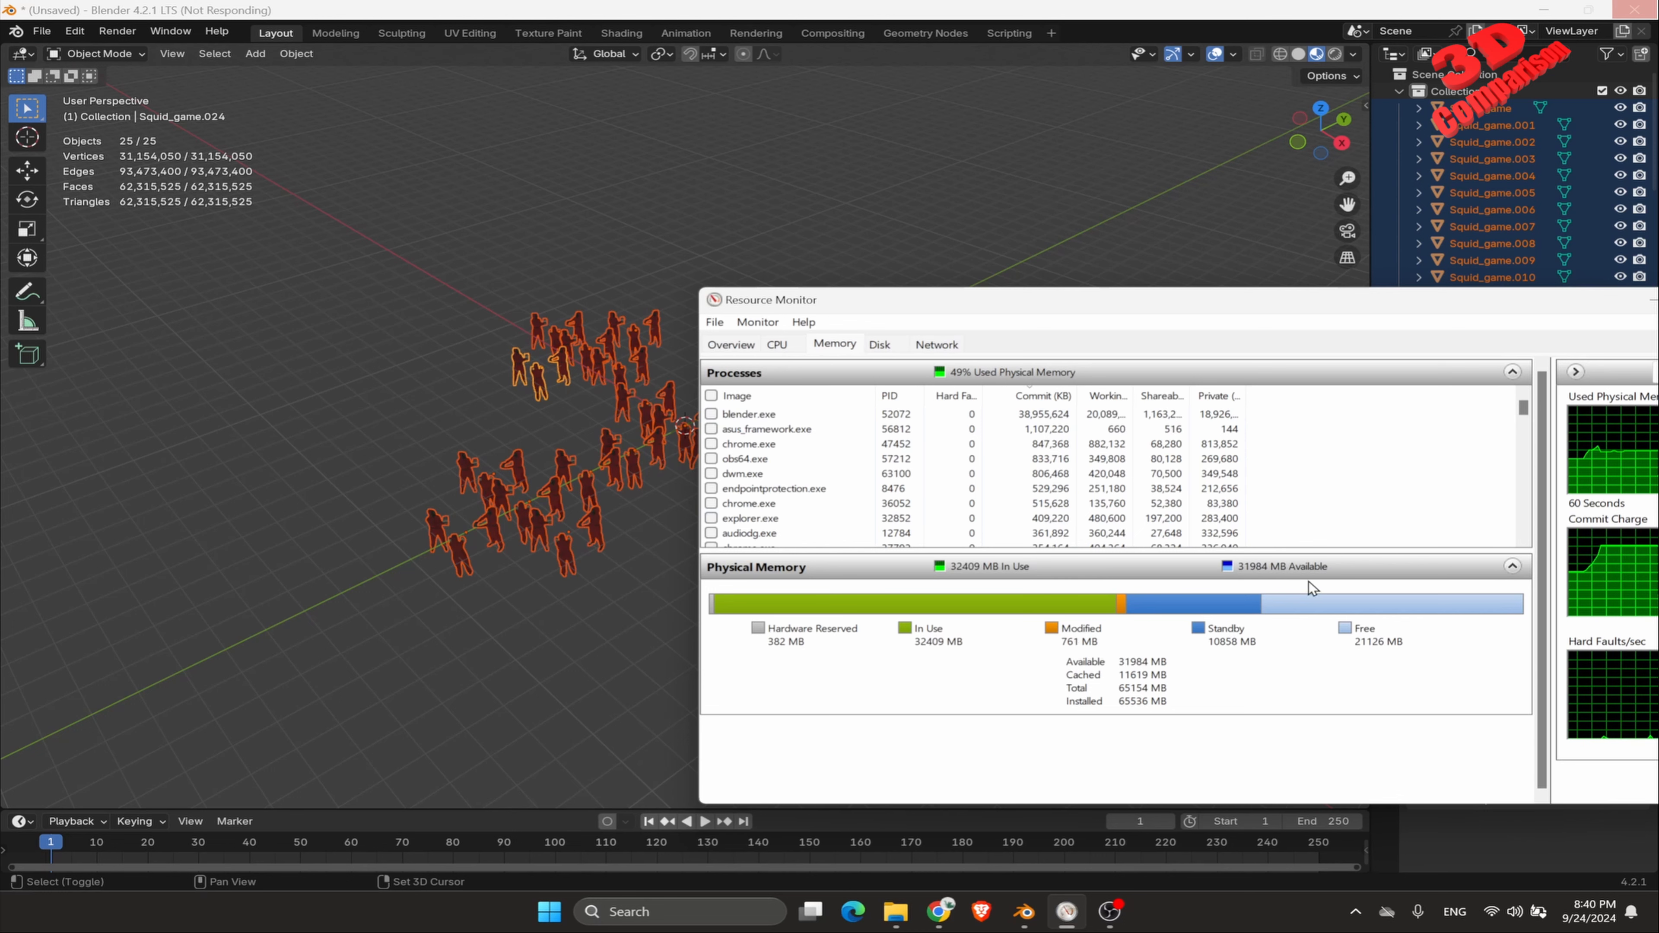
left_click_drag(1539, 304, 1308, 303)
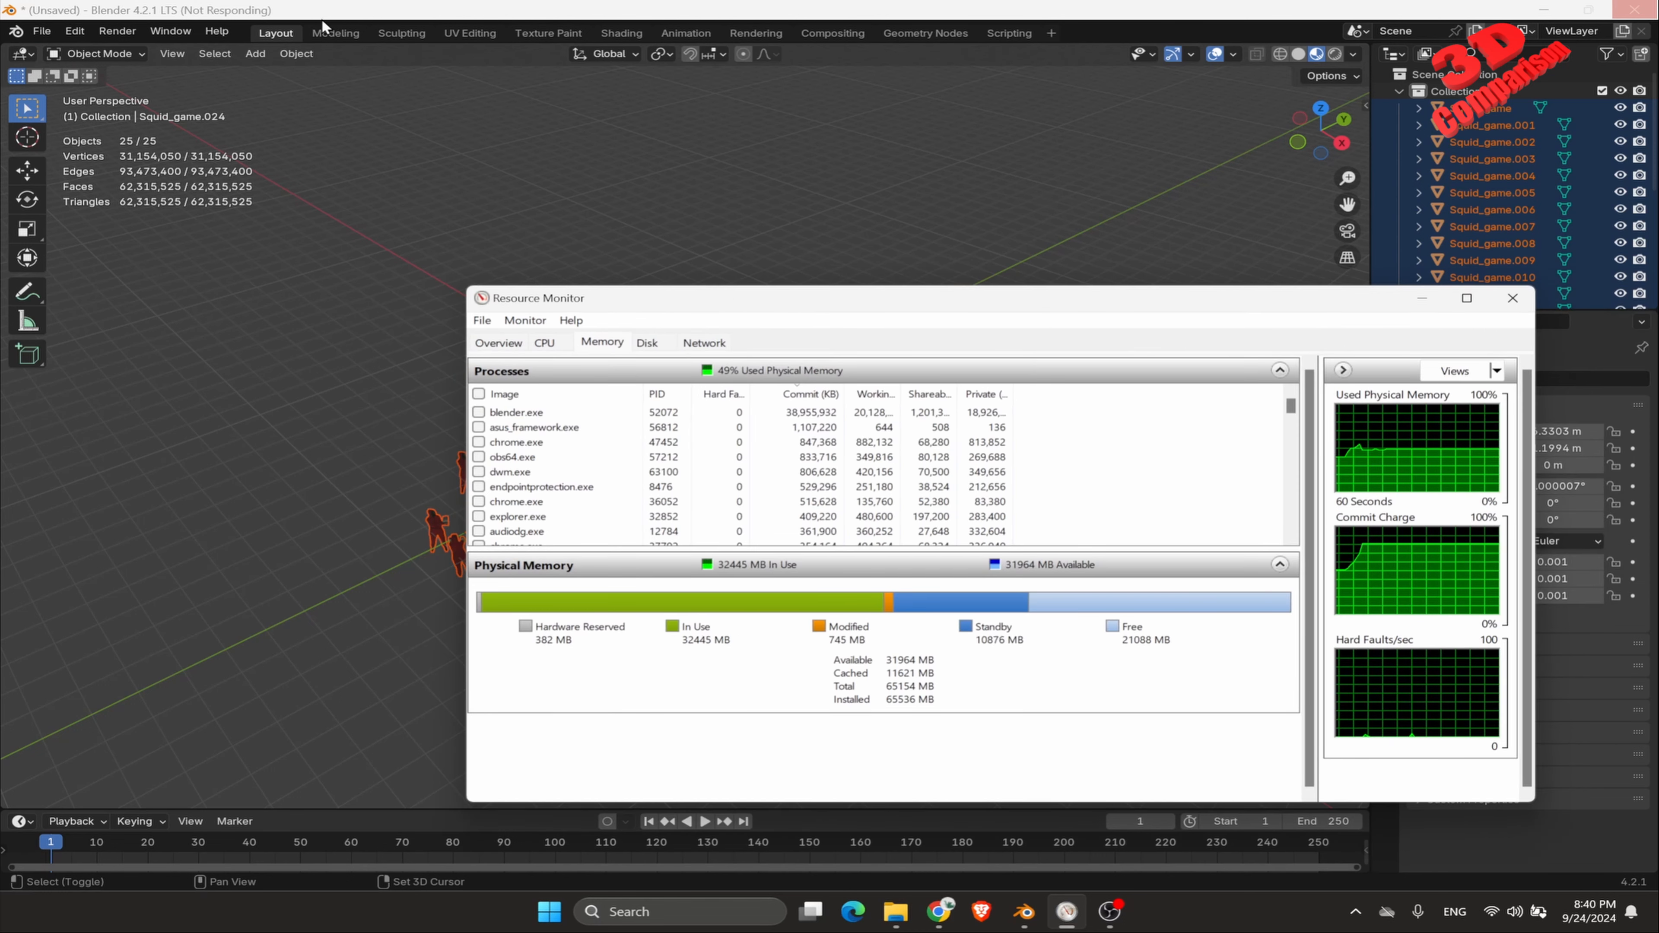
left_click(363, 16)
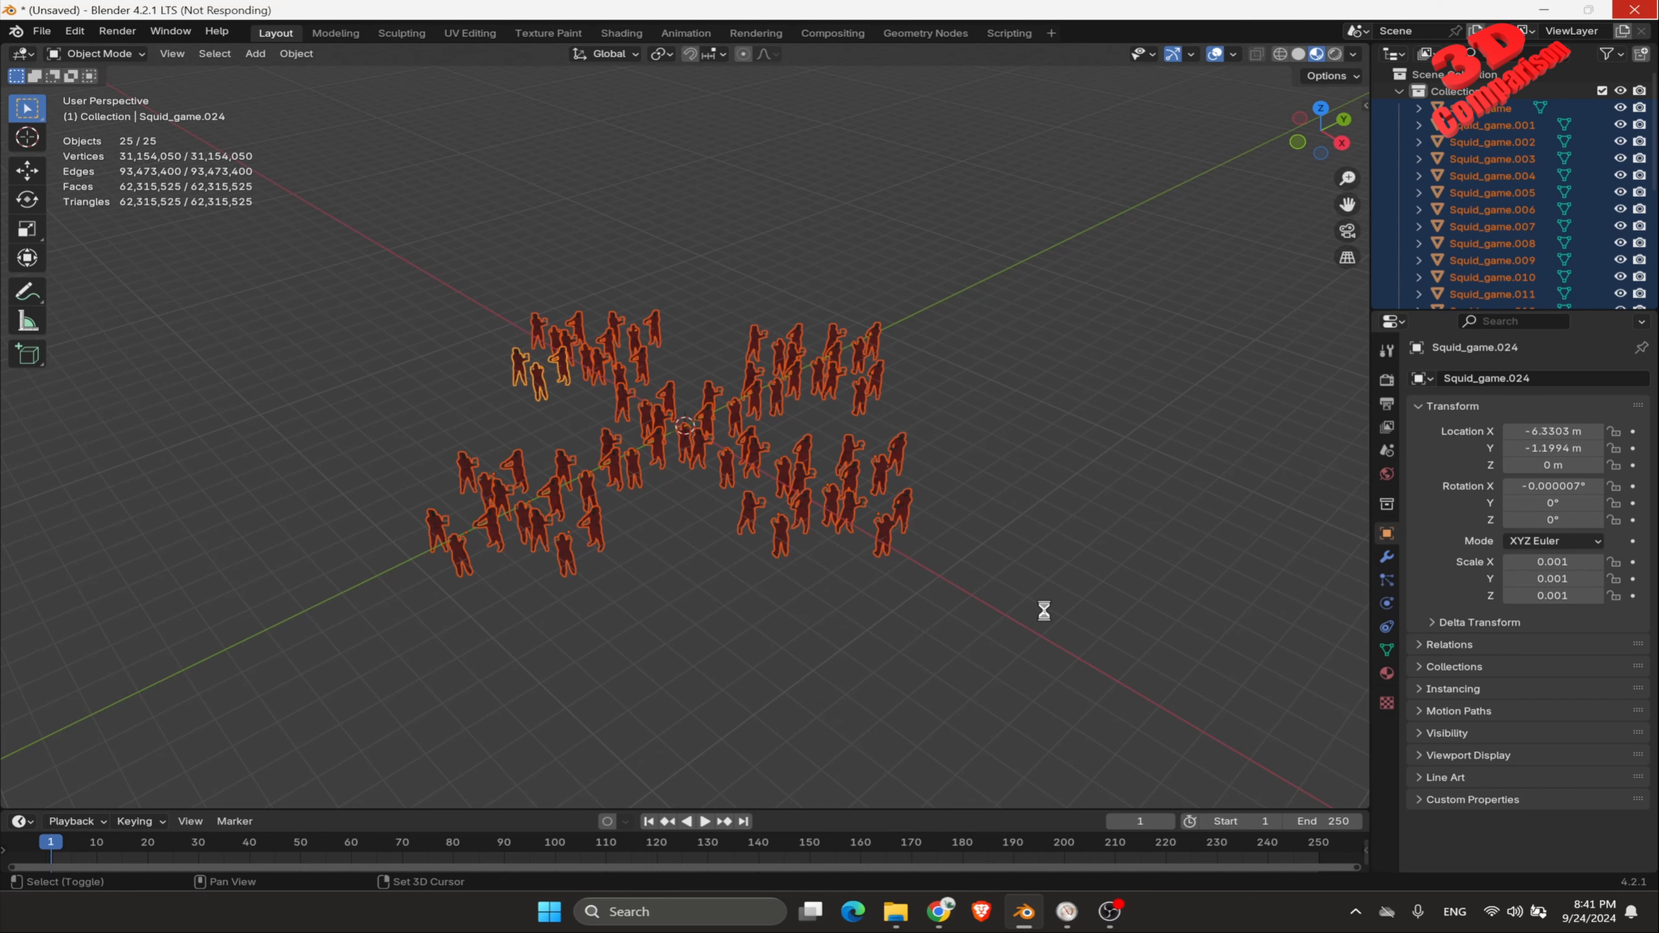
left_click(1067, 912)
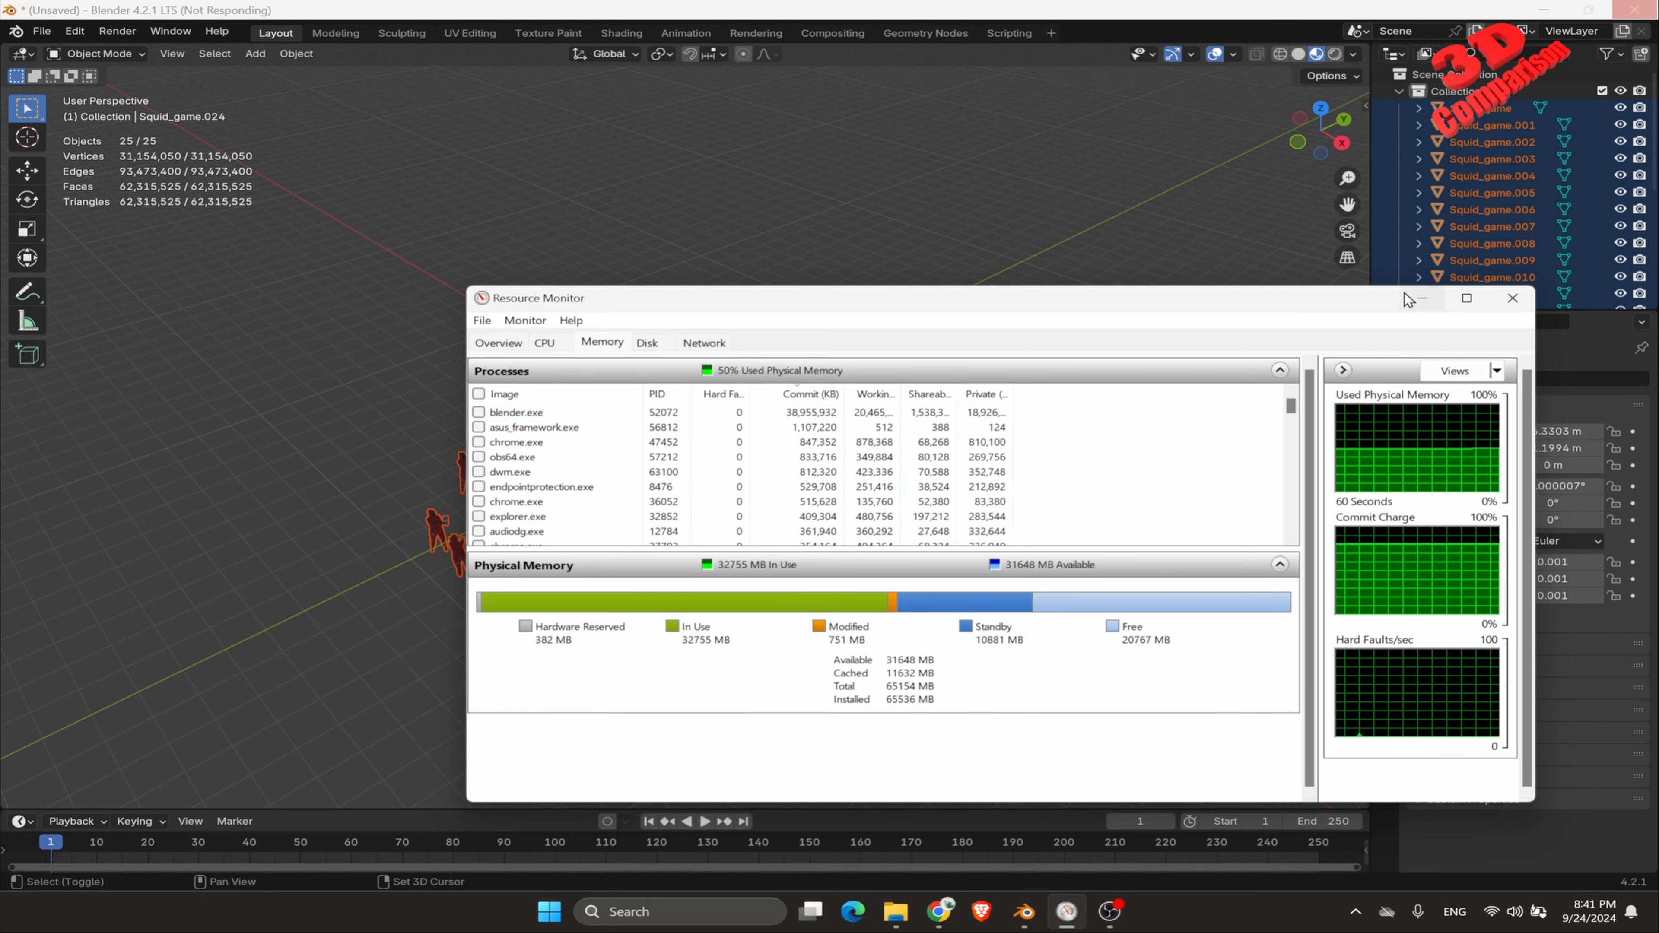
left_click(1420, 298)
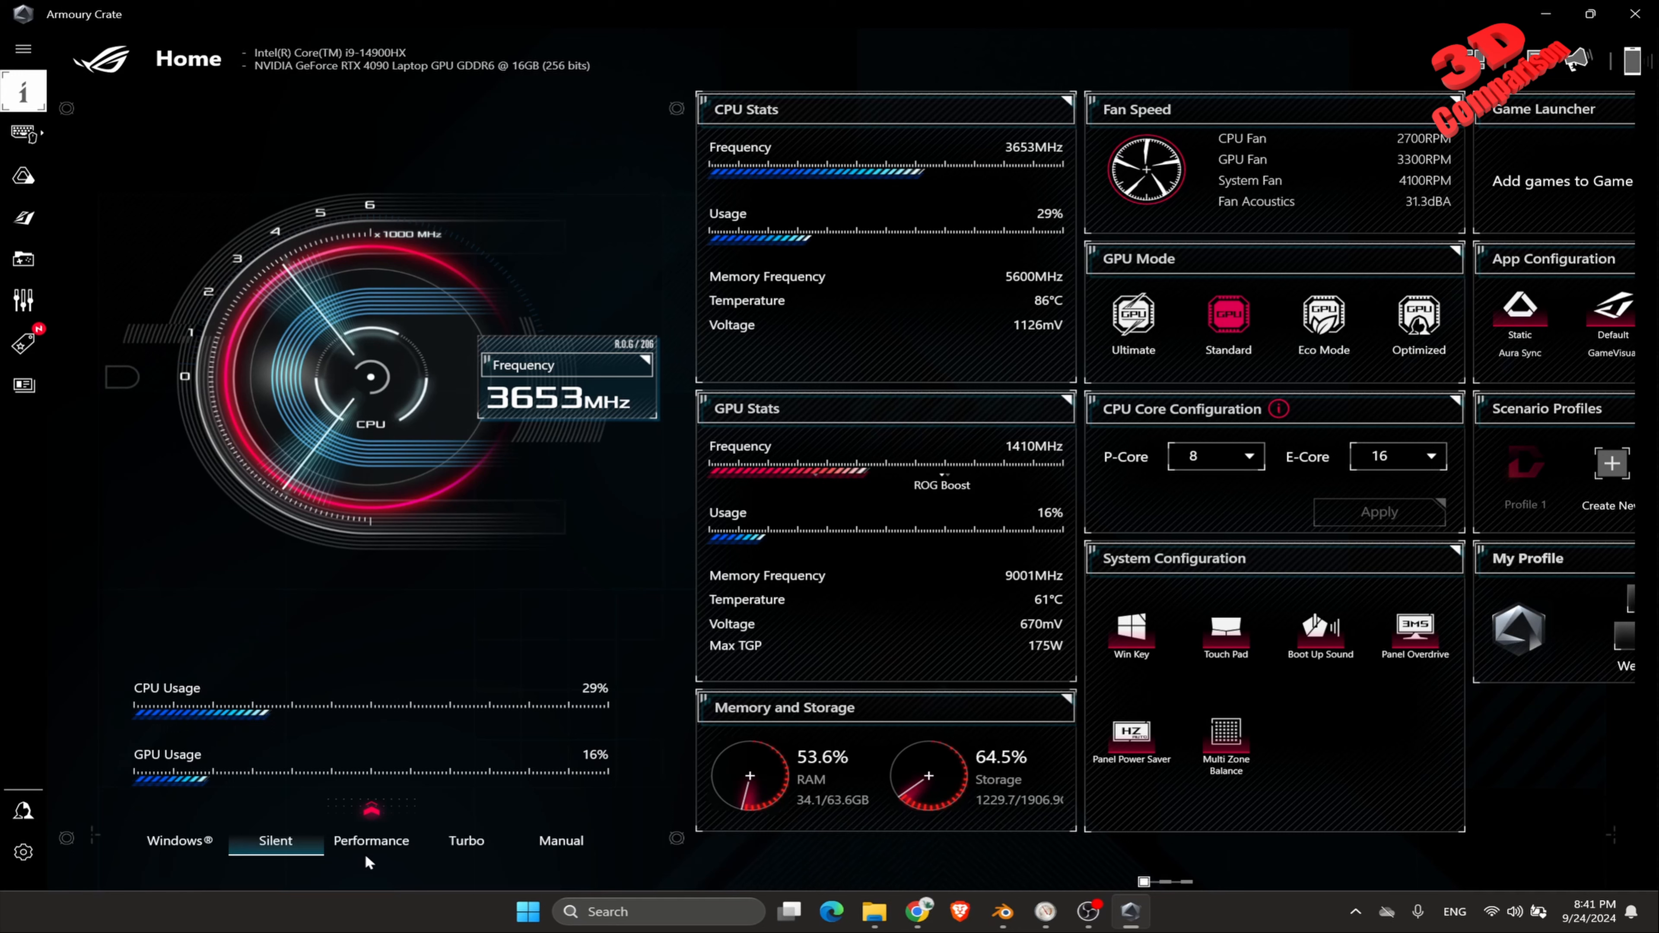
Step: Switch the laptop's operating mode to Performance in Armoury Crate, and minimize it to return to Blender
left_click(375, 824)
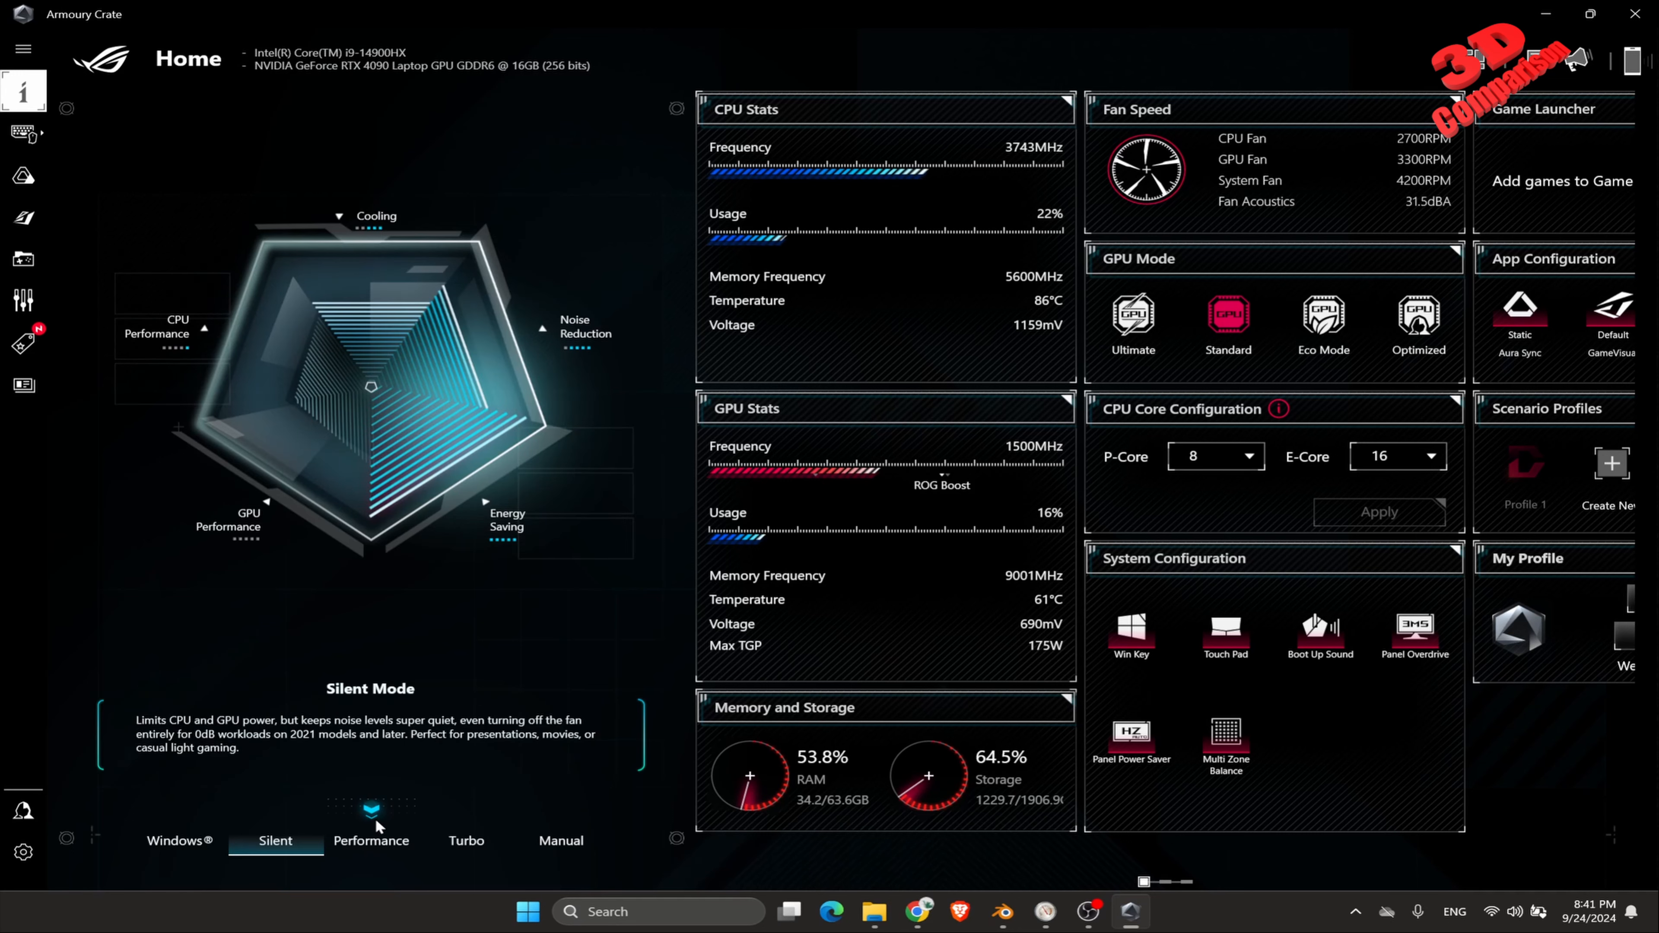
left_click(376, 840)
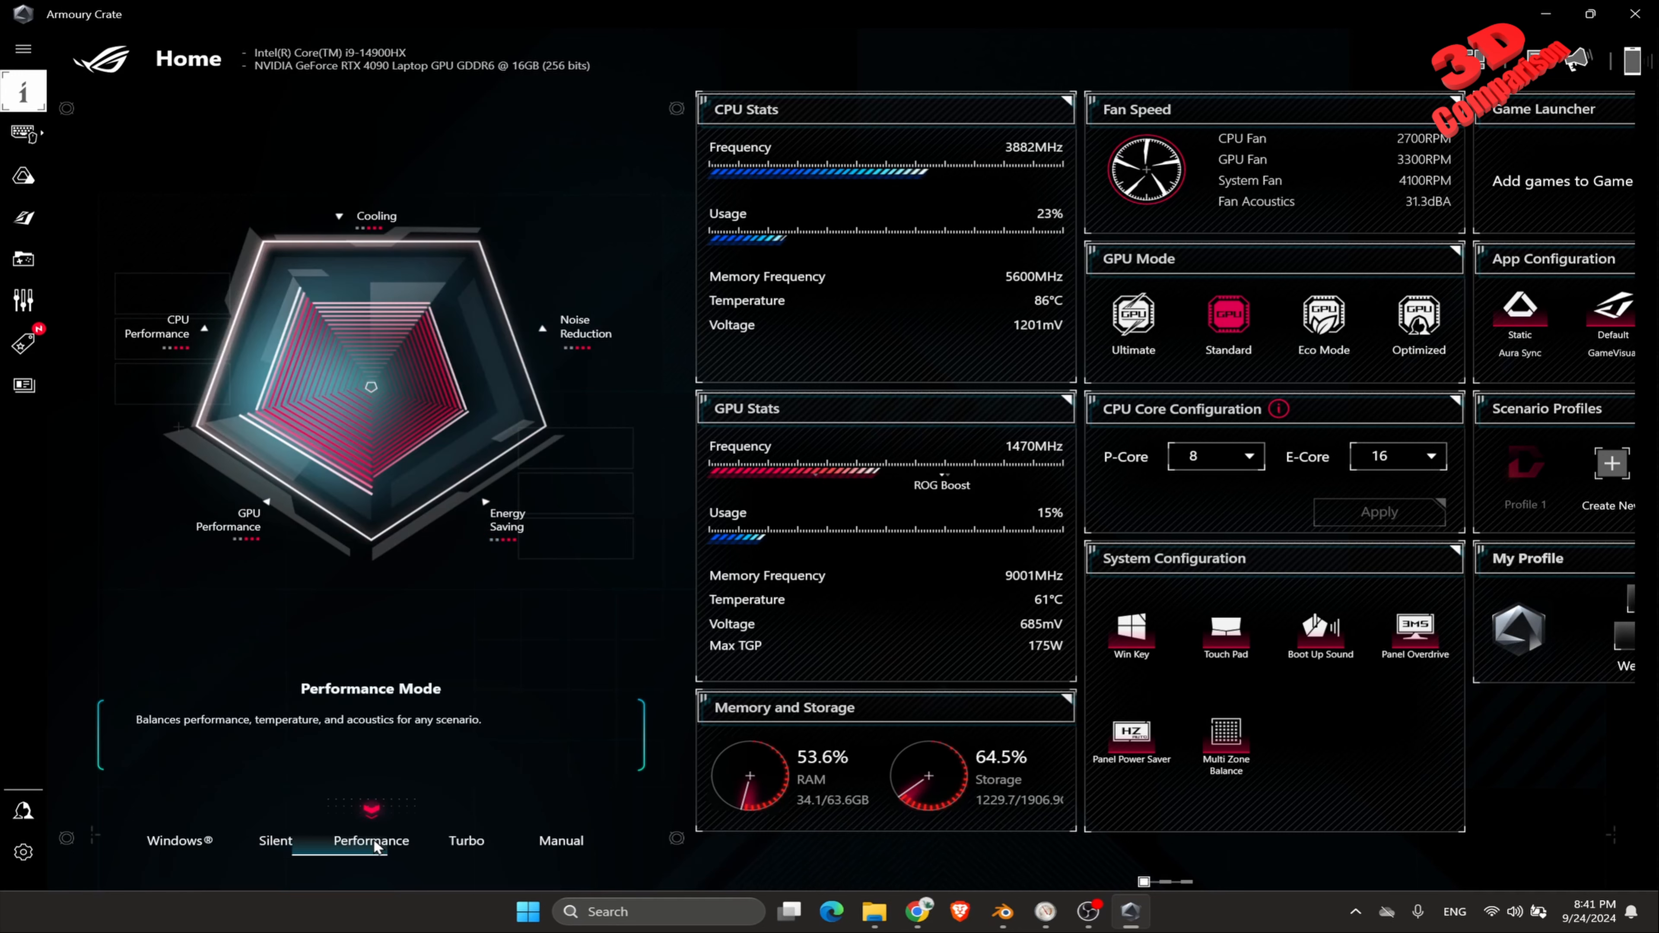
left_click(1559, 20)
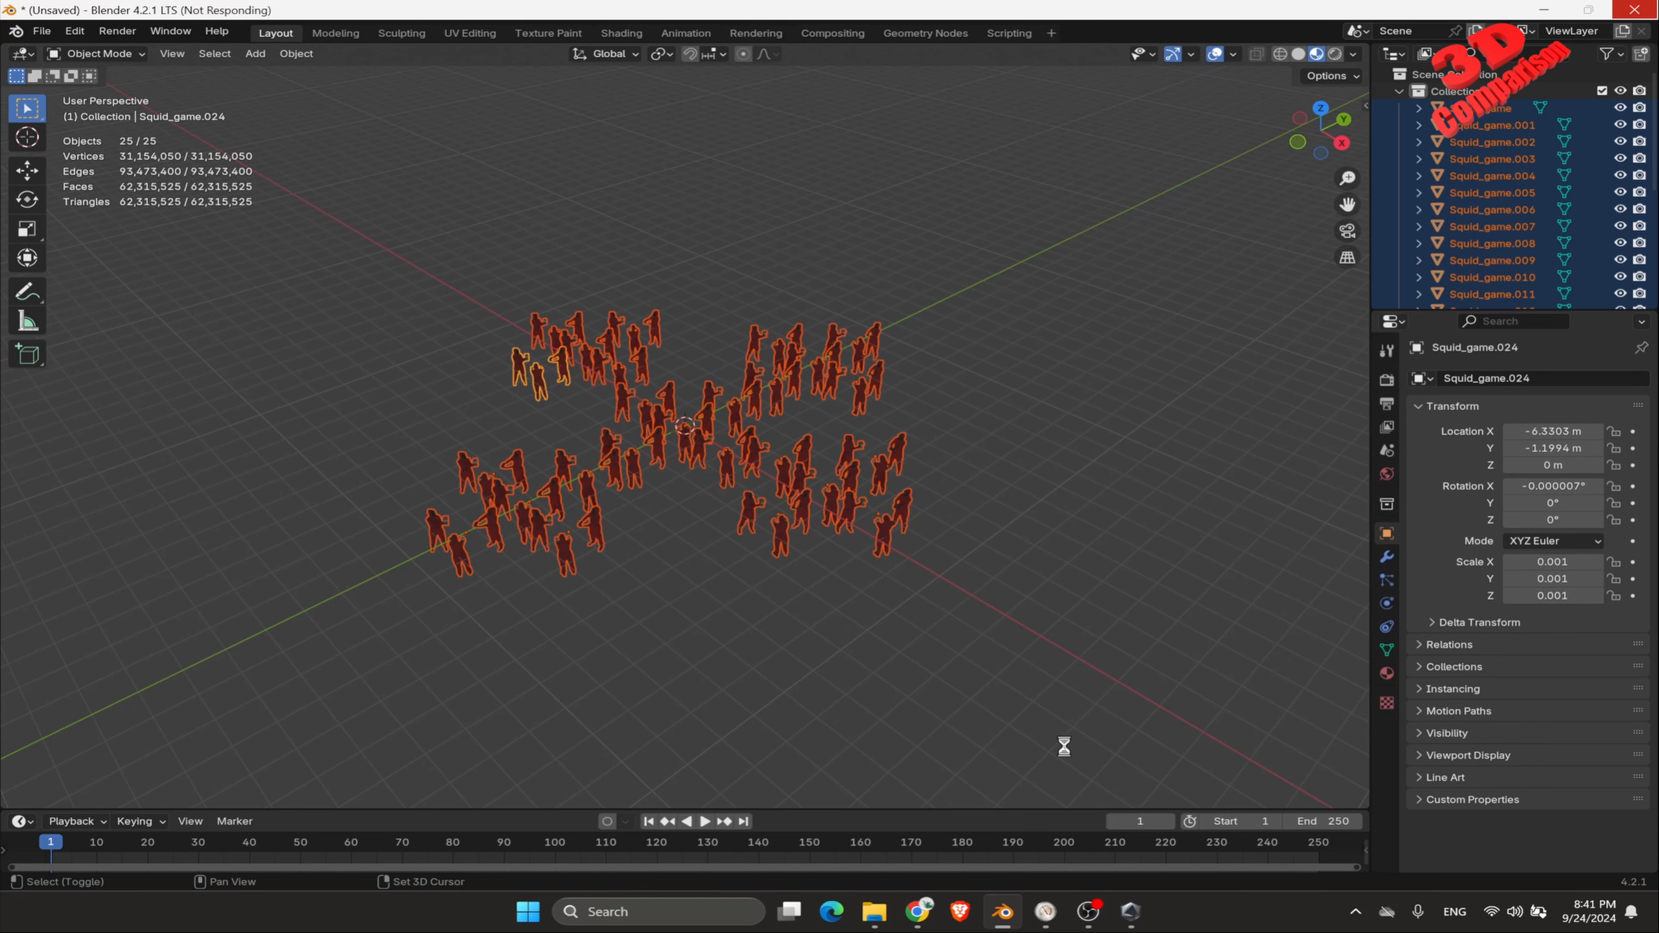
Step: Examine blender.exe's committed memory and its CPU usage and process status in Resource Monitor, leaving the process running
left_click(1047, 915)
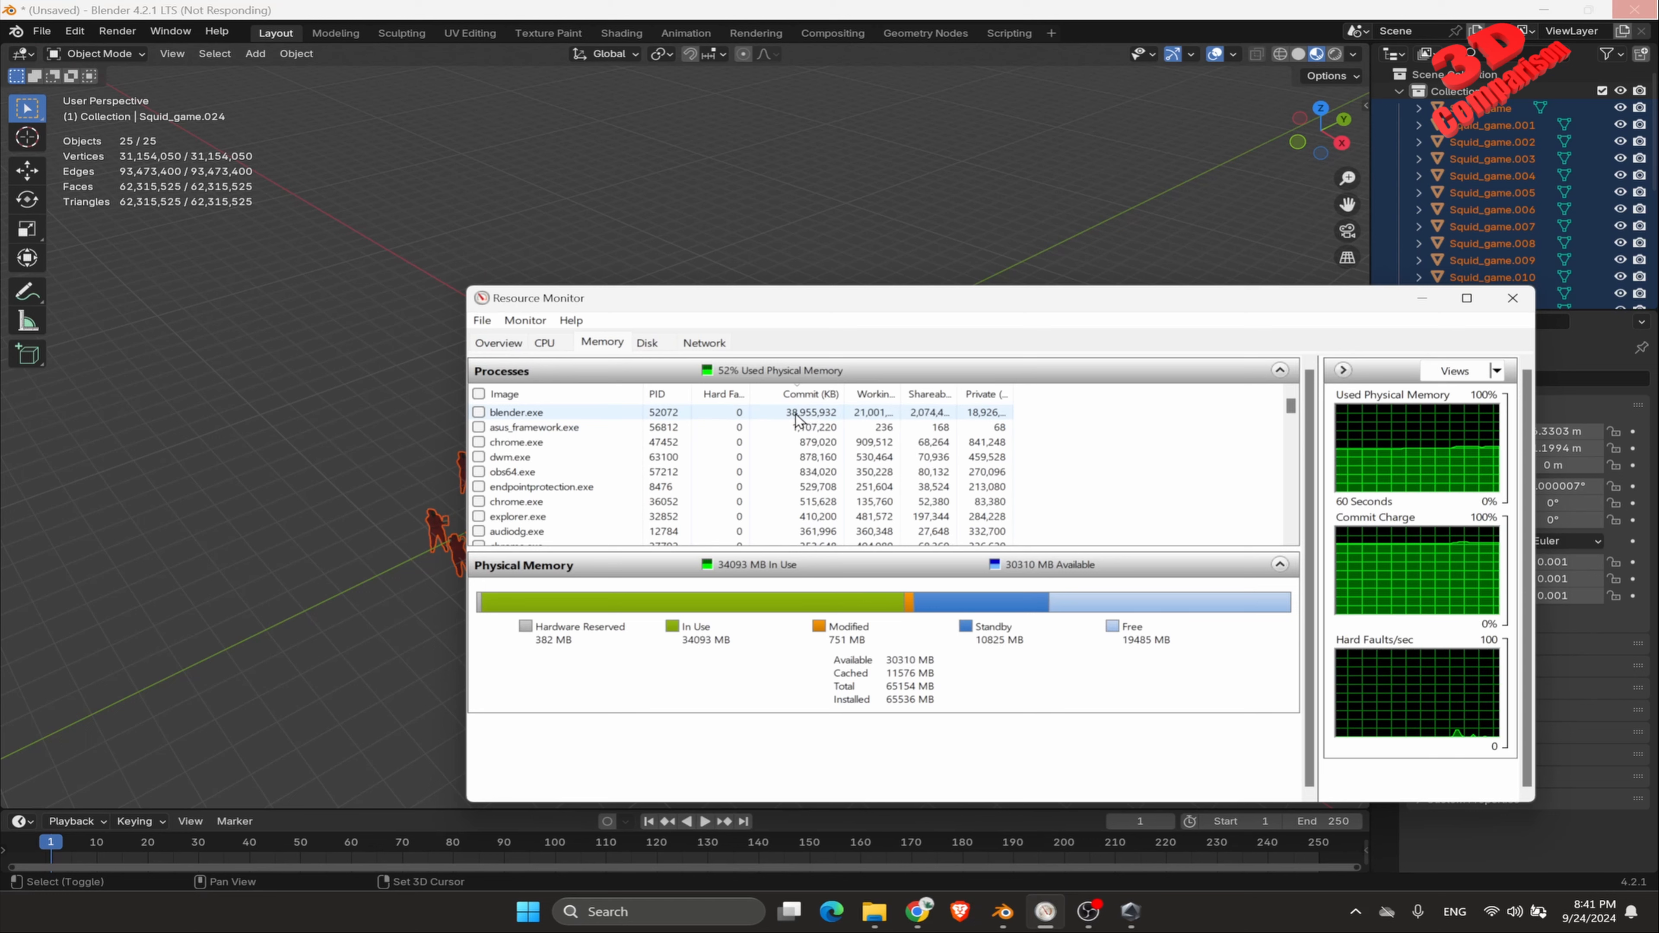
left_click(544, 342)
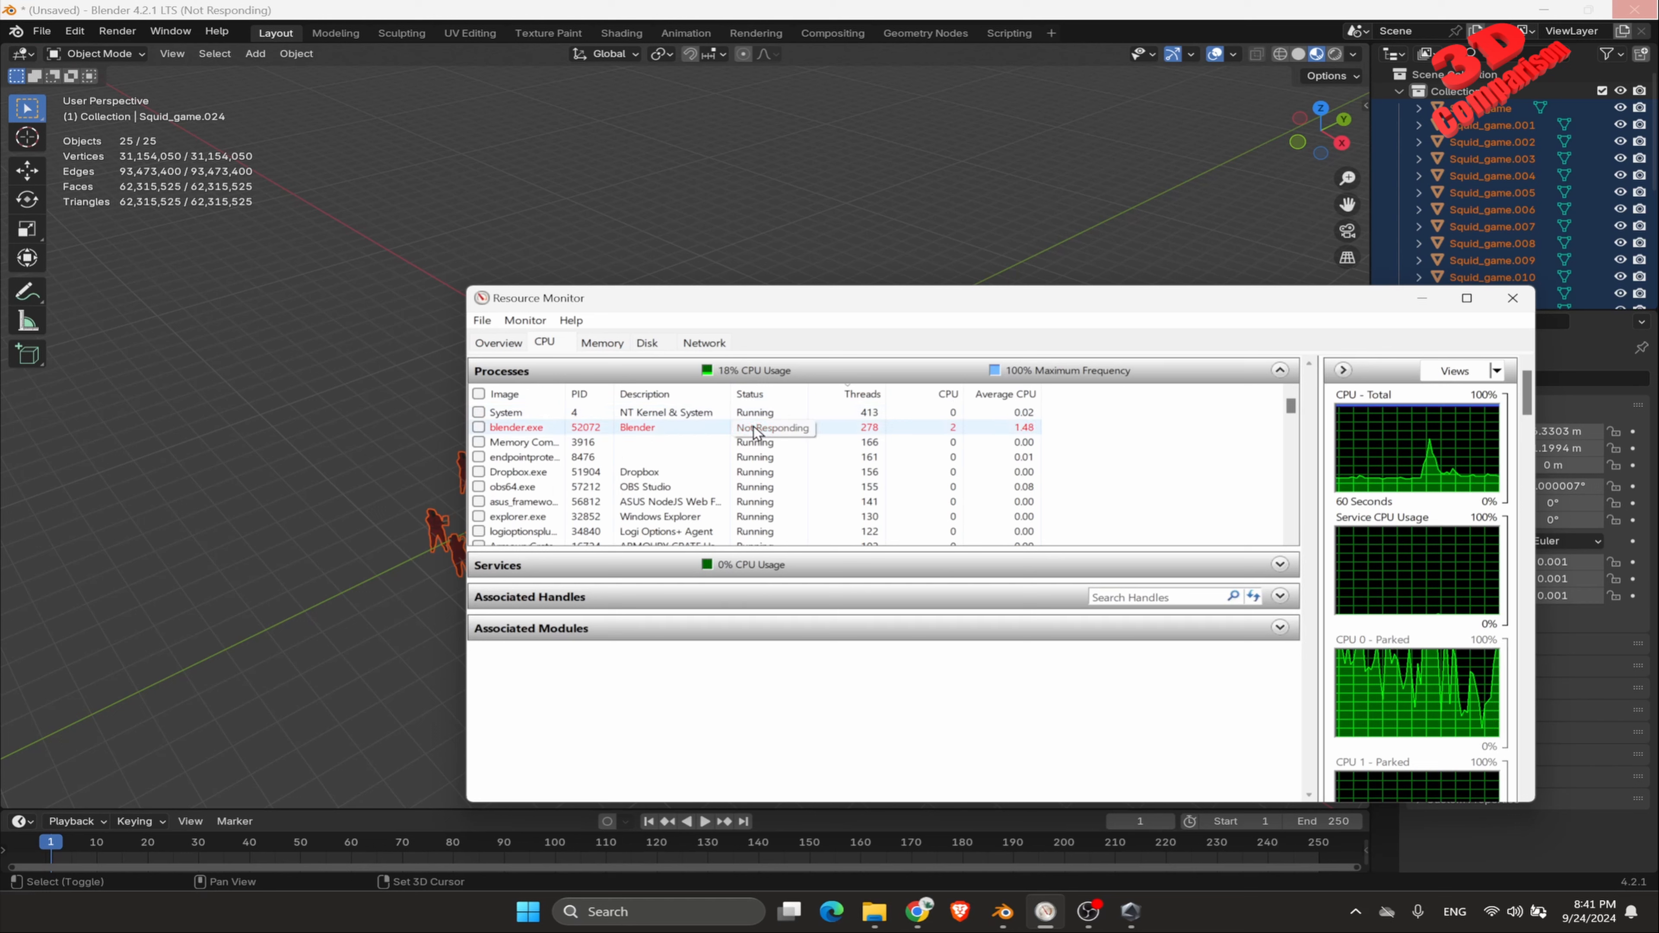
left_click(601, 343)
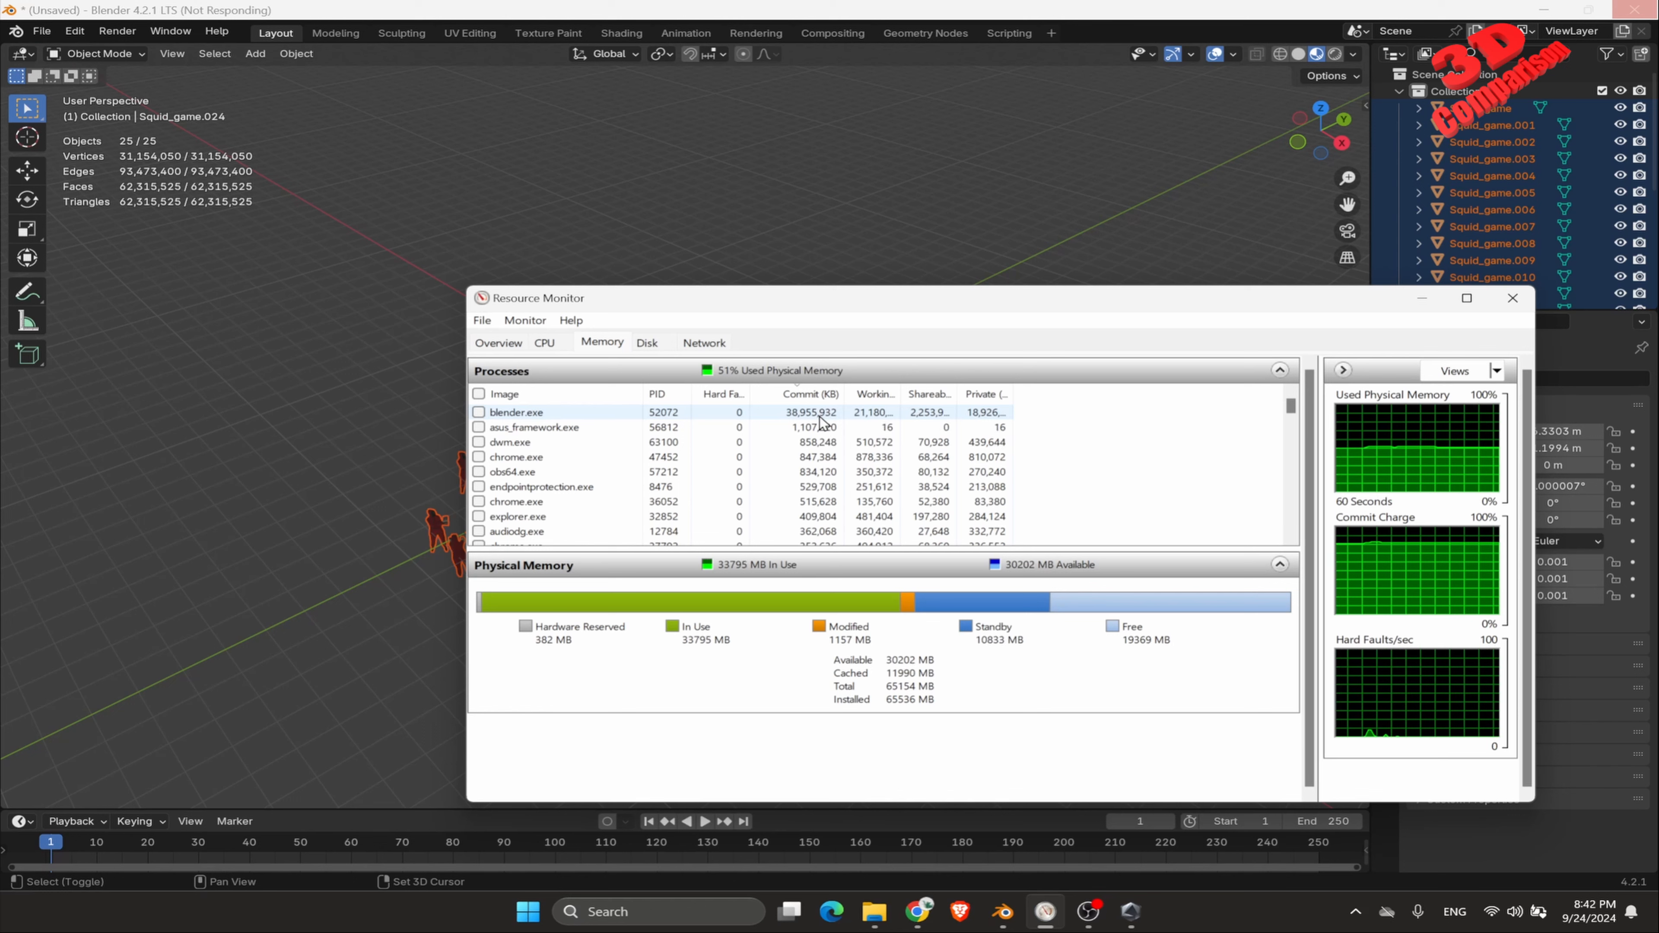
left_click(552, 347)
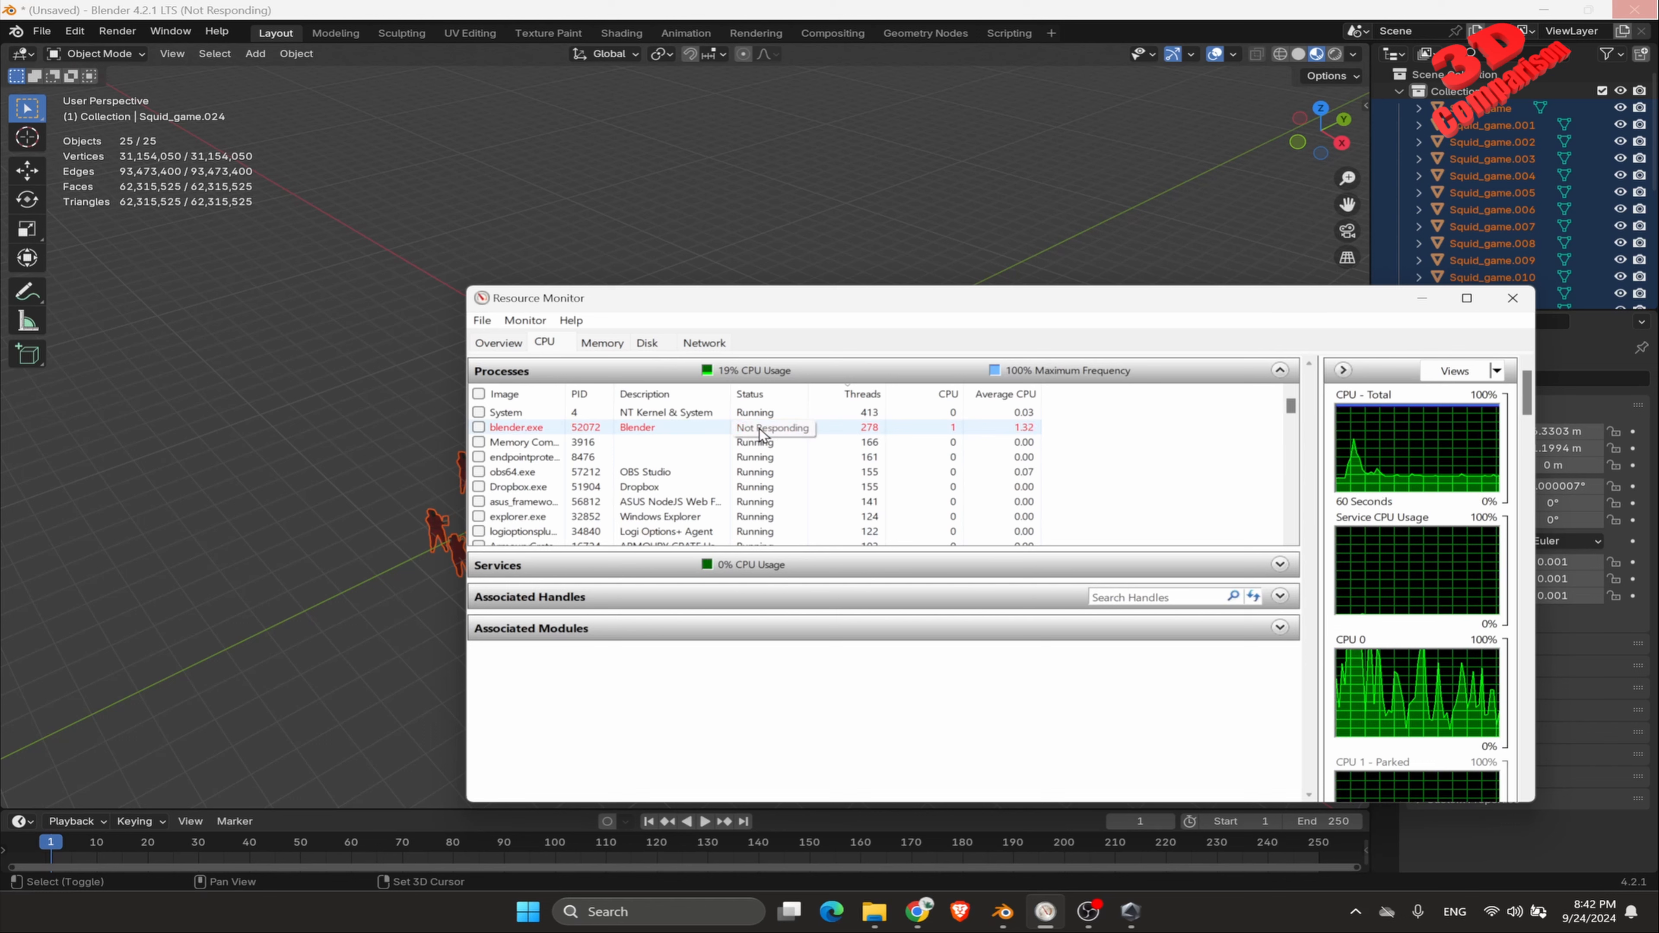
right_click(666, 427)
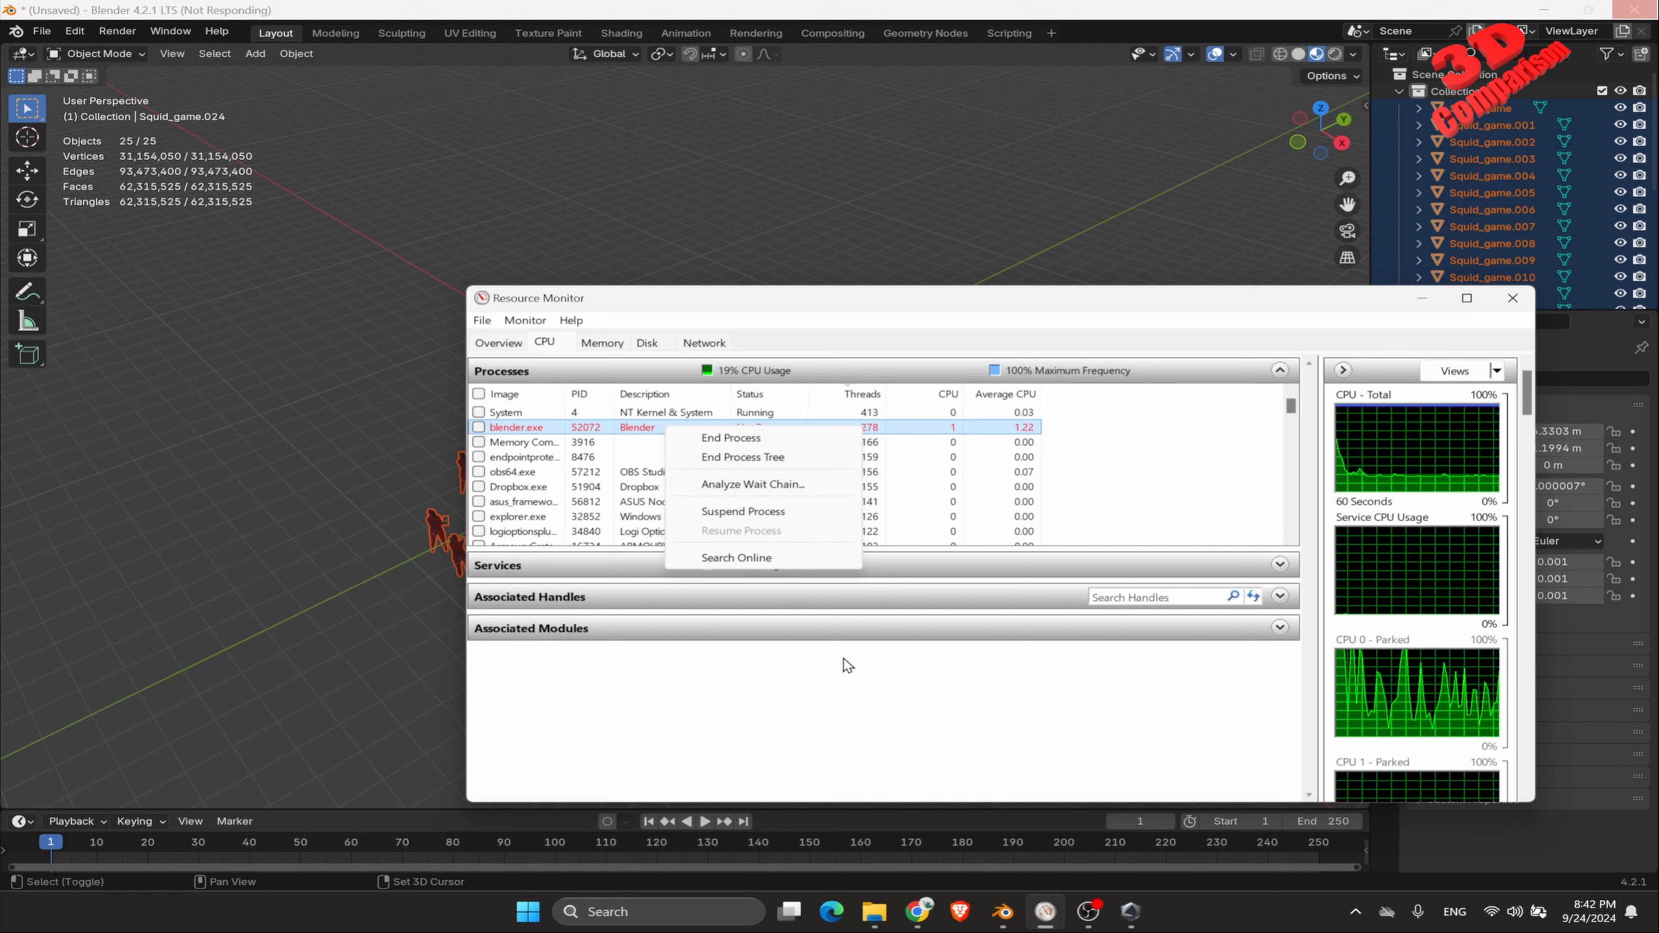
left_click(867, 660)
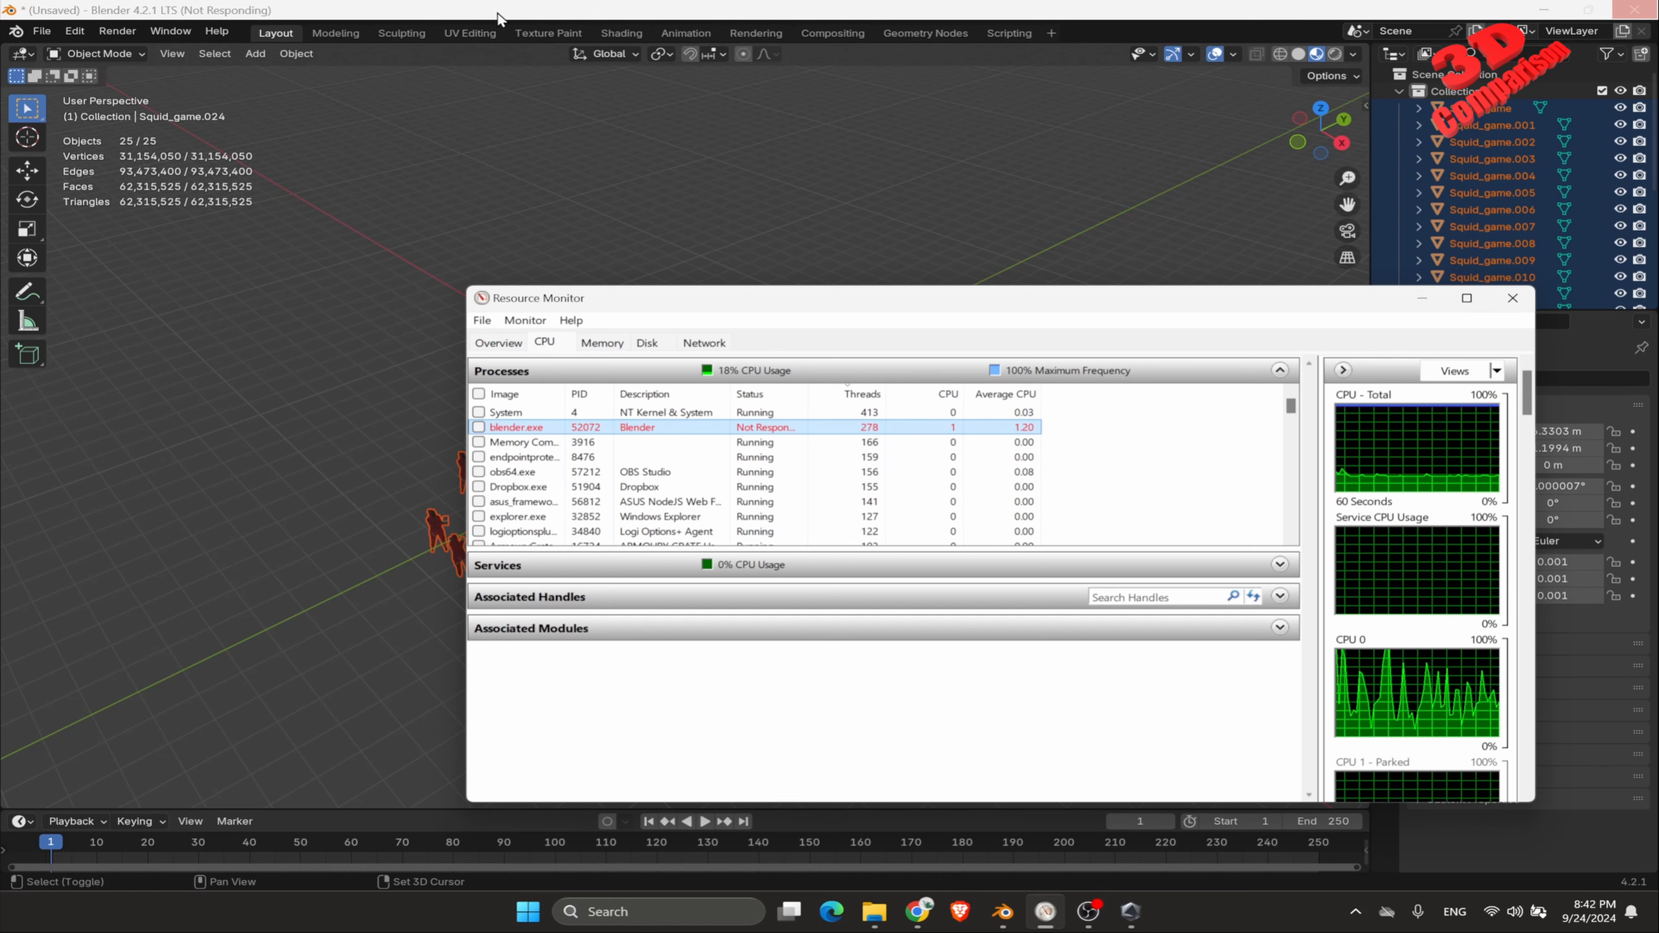
Step: Examine blender.exe's memory figures in Resource Monitor, widening the Working Set, Shareable and Private columns until they are fully readable
left_click(1002, 911)
left_click(1045, 910)
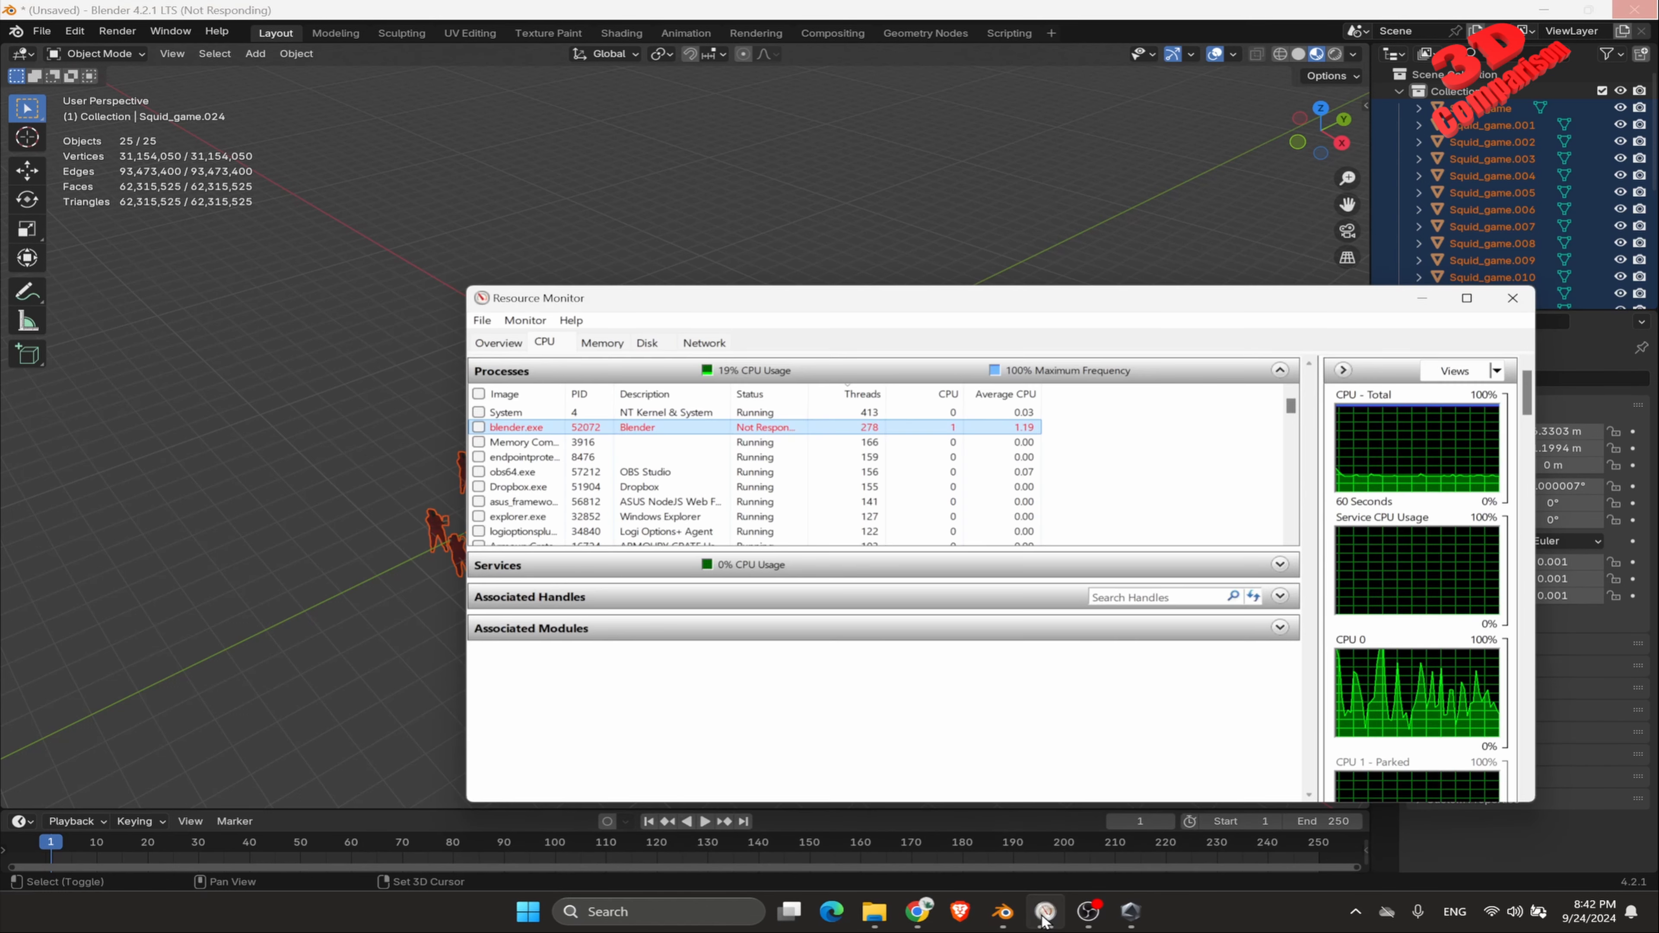
left_click(602, 342)
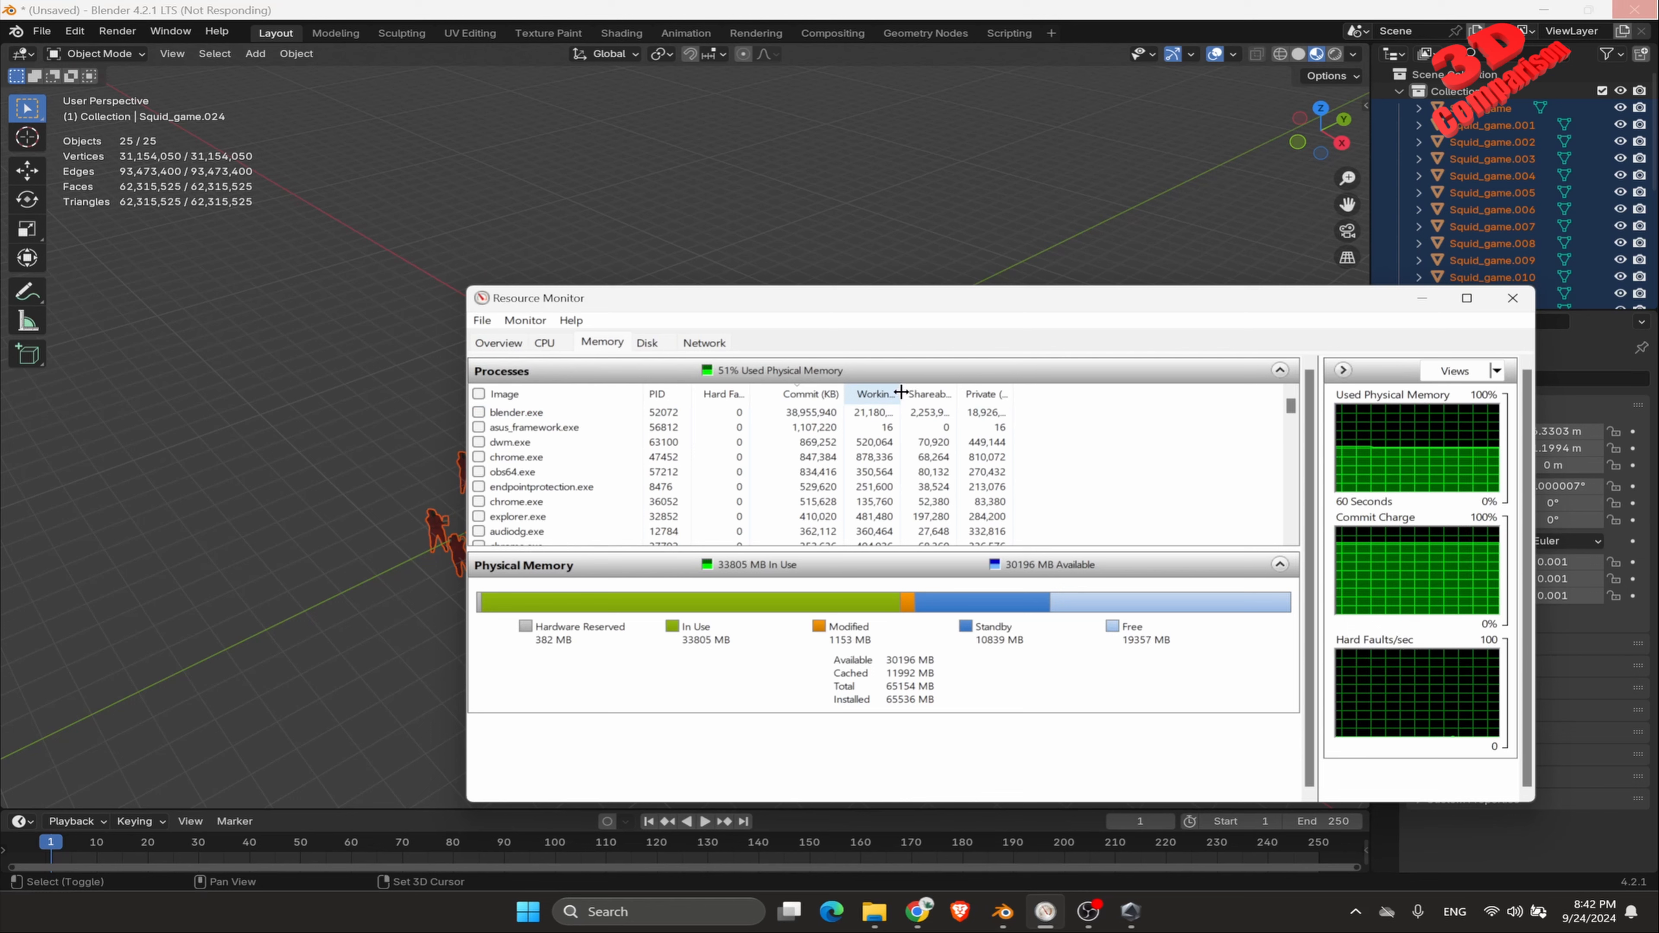
left_click_drag(907, 390, 1233, 394)
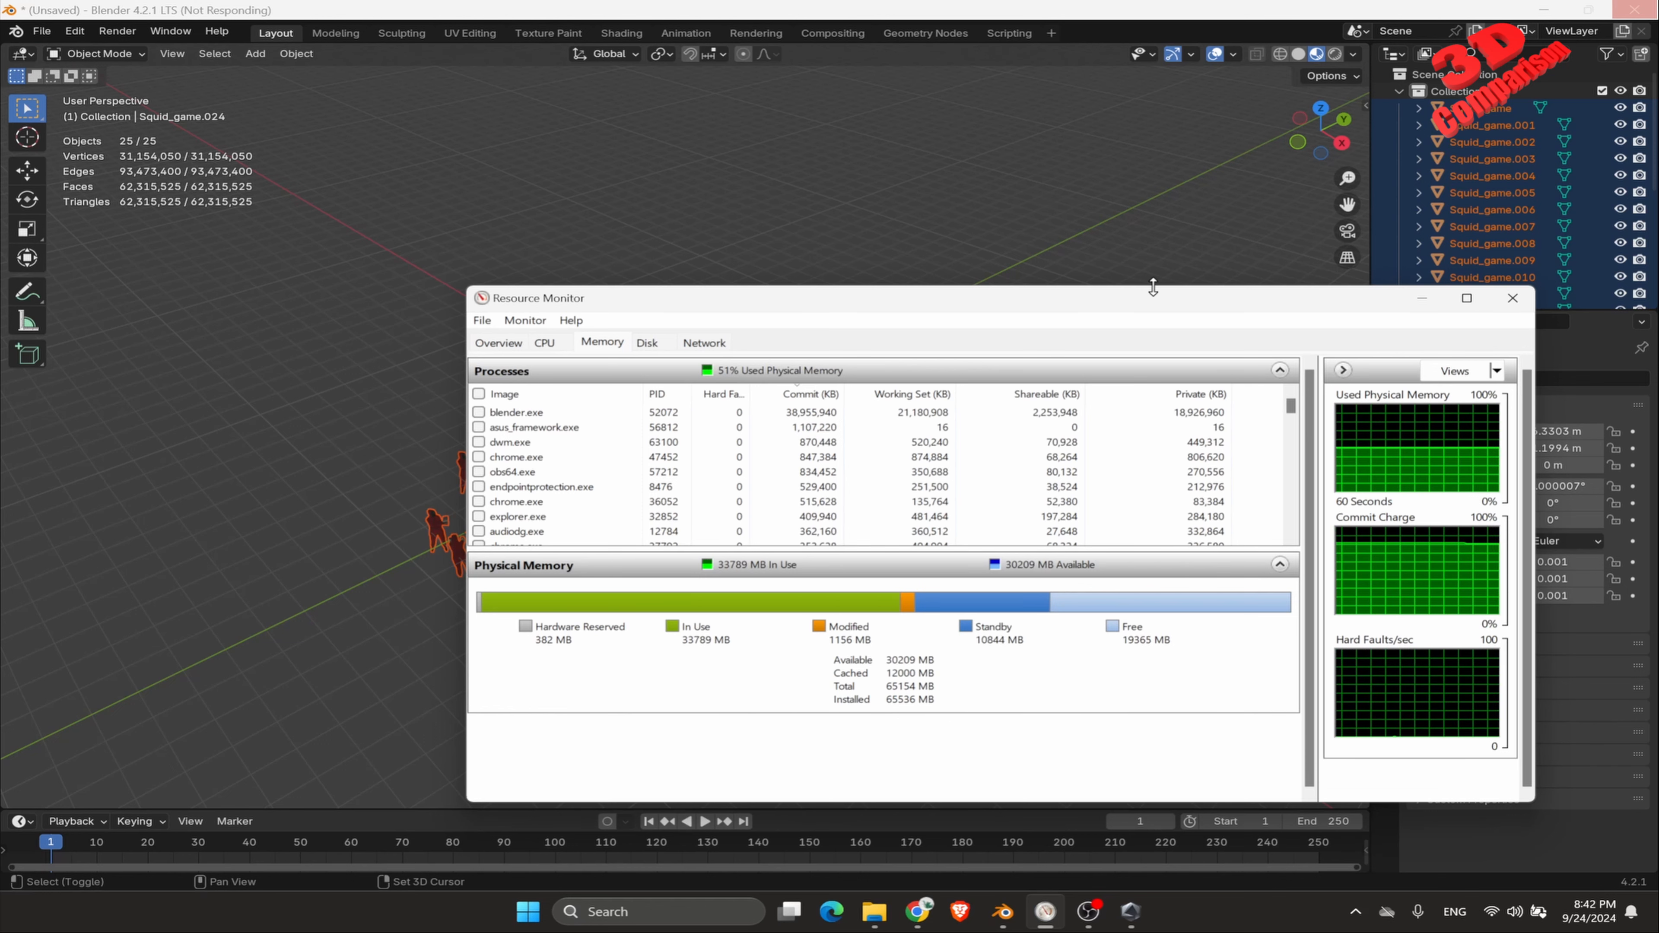
left_click(585, 10)
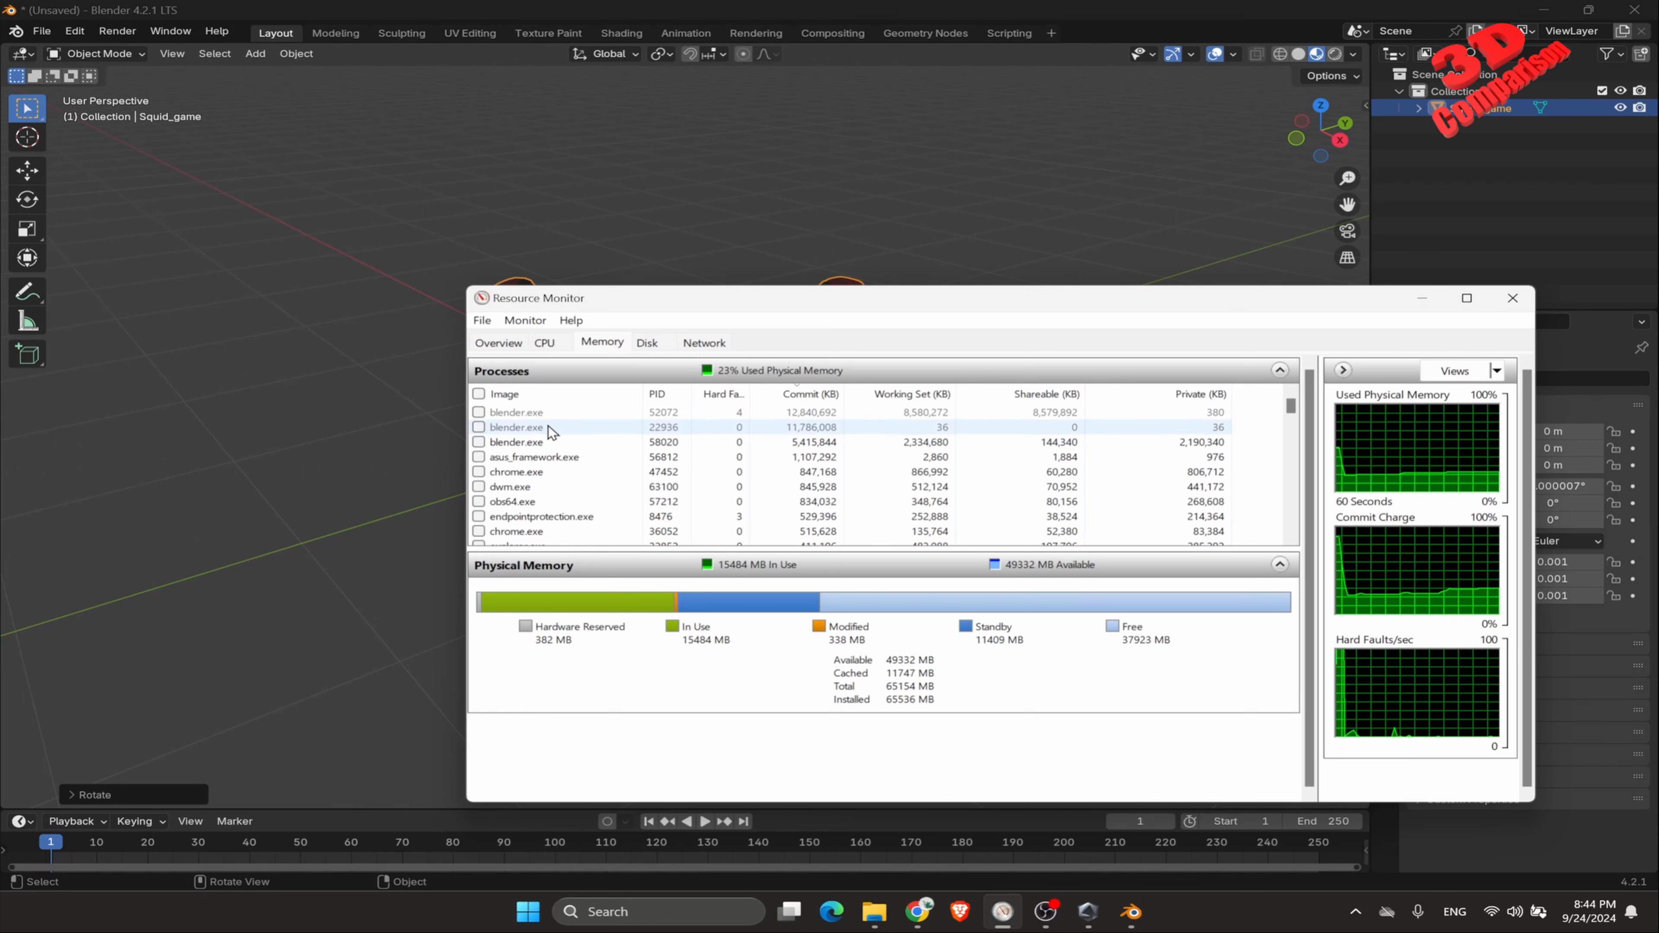
Step: Examine the restarted blender.exe process's committed memory in Resource Monitor, and minimize the monitor to return to Blender
right_click(537, 426)
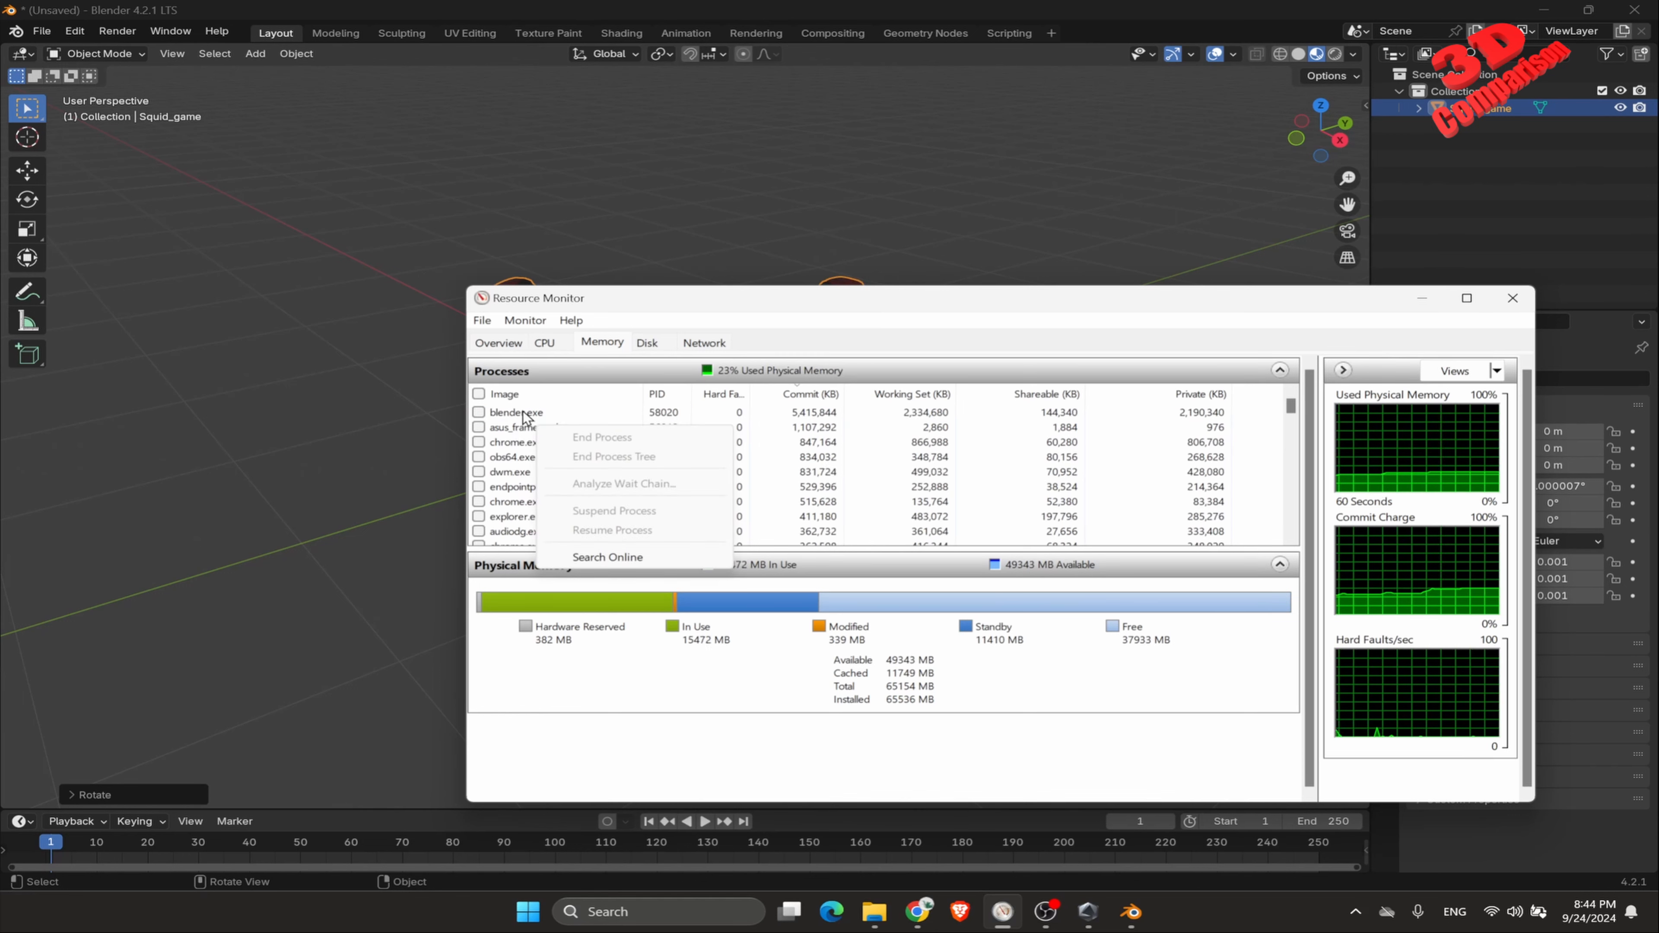
left_click(524, 414)
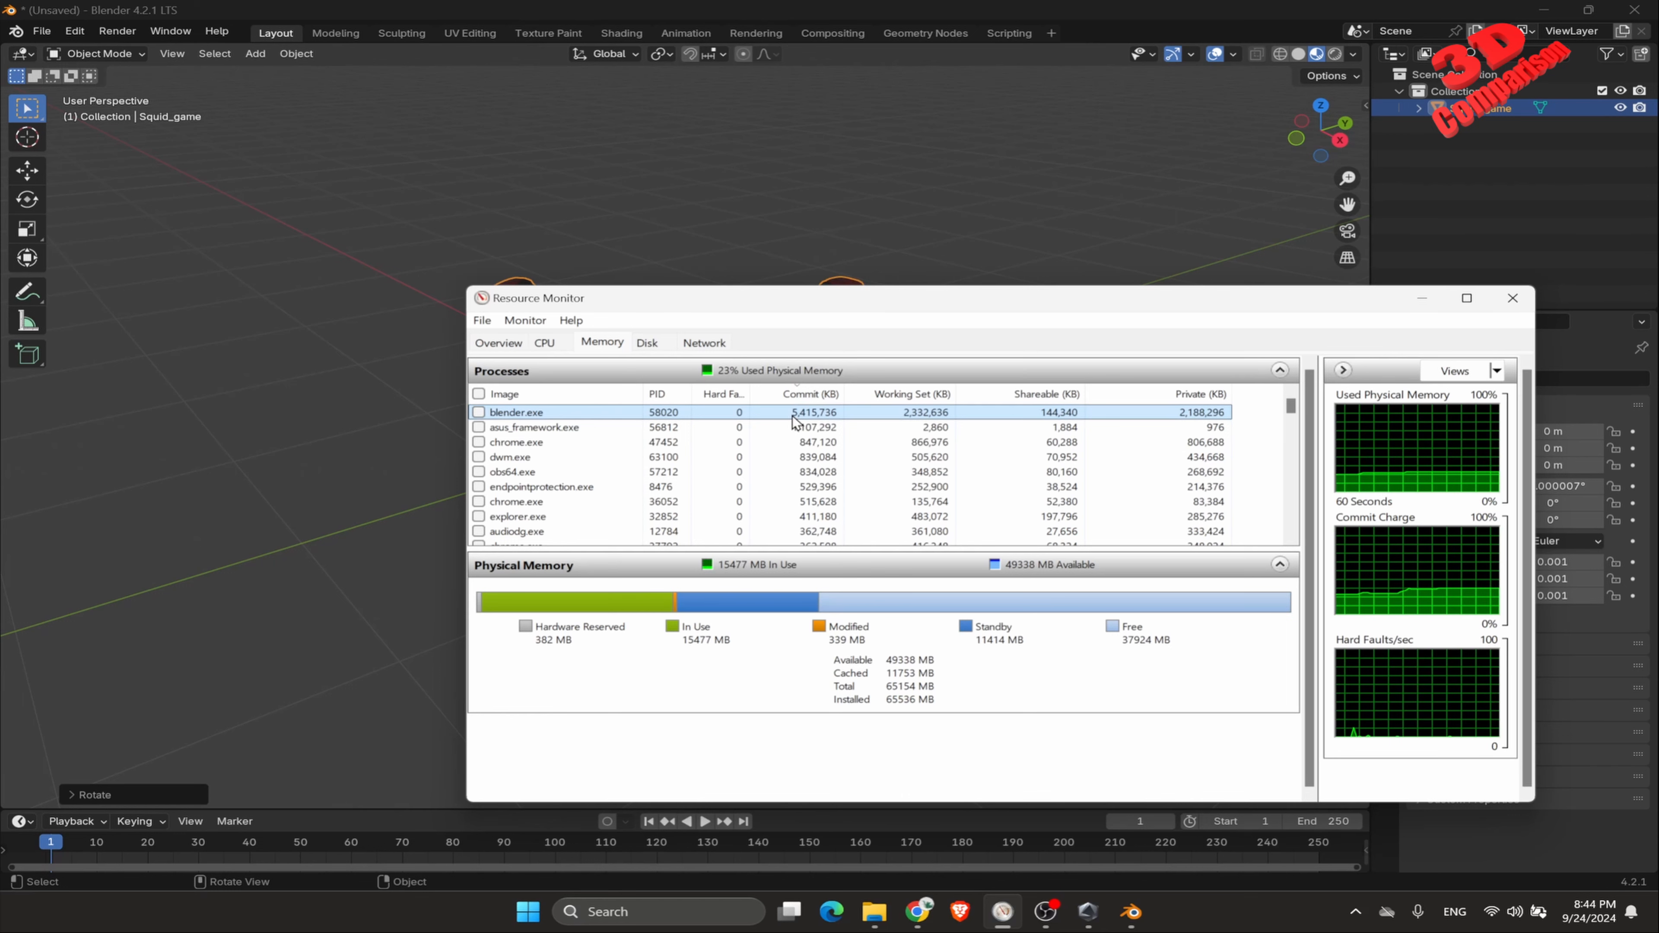
left_click(1413, 302)
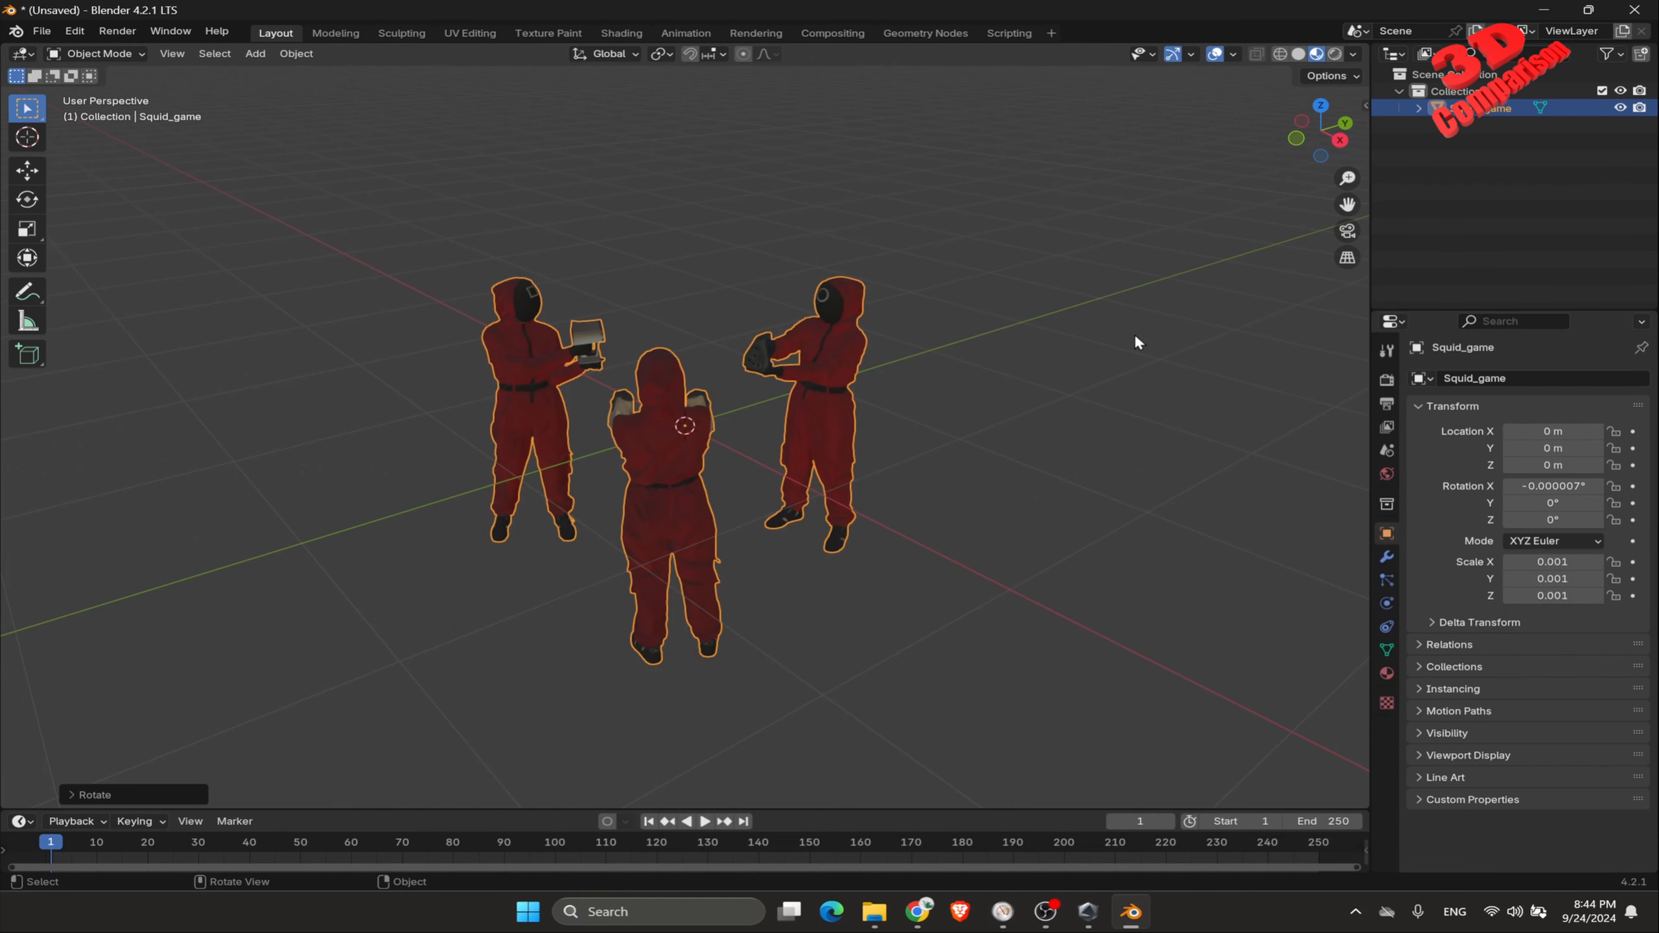
Step: Create two linked duplicates of the Squid_game model along X, one at about 2.04 m and one on the negative side of the original
left_click(840, 391)
left_click(823, 394)
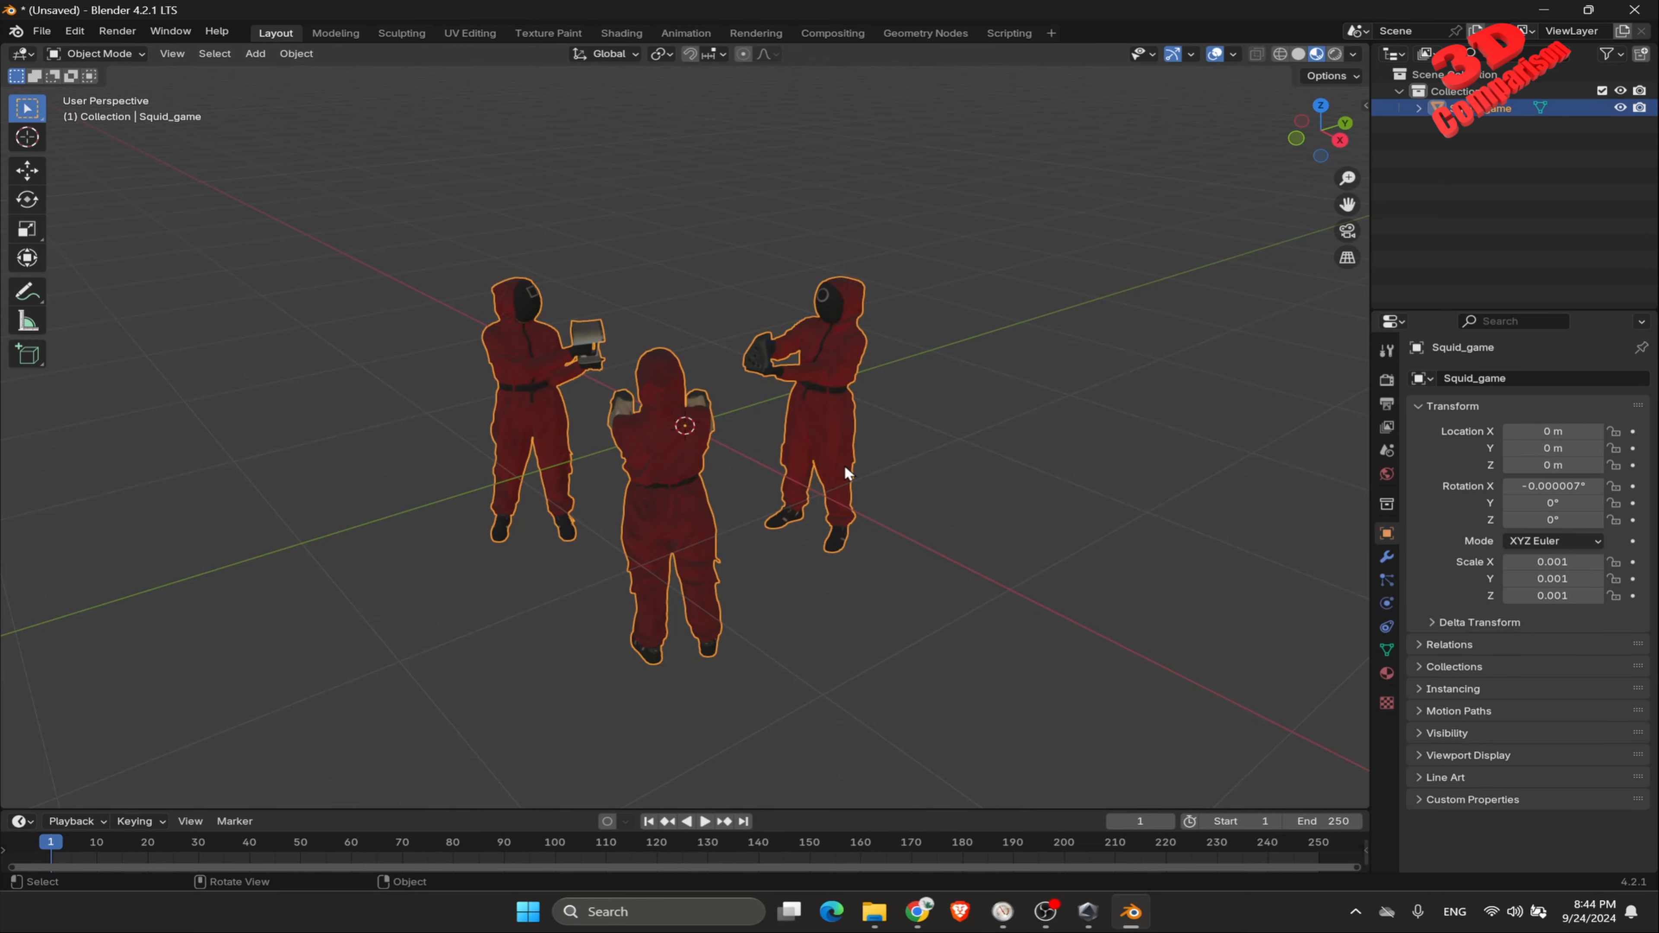
scroll(845, 465, "down", 1)
key("shift+d")
key("x")
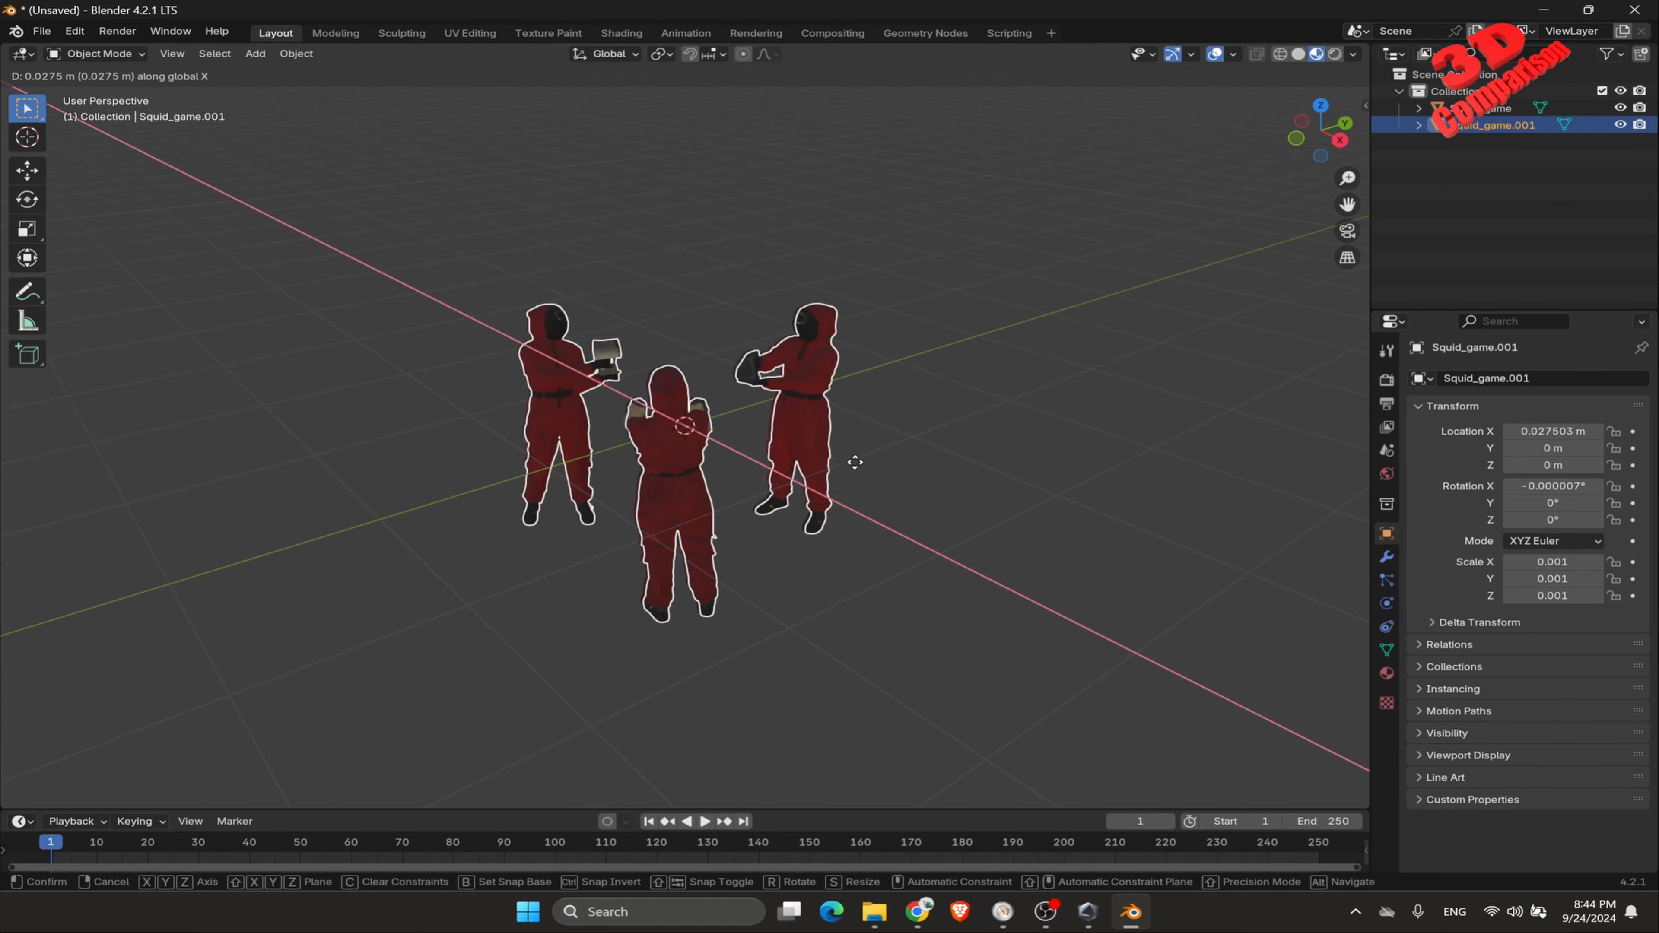
left_click(983, 511)
scroll(882, 455, "down", 3)
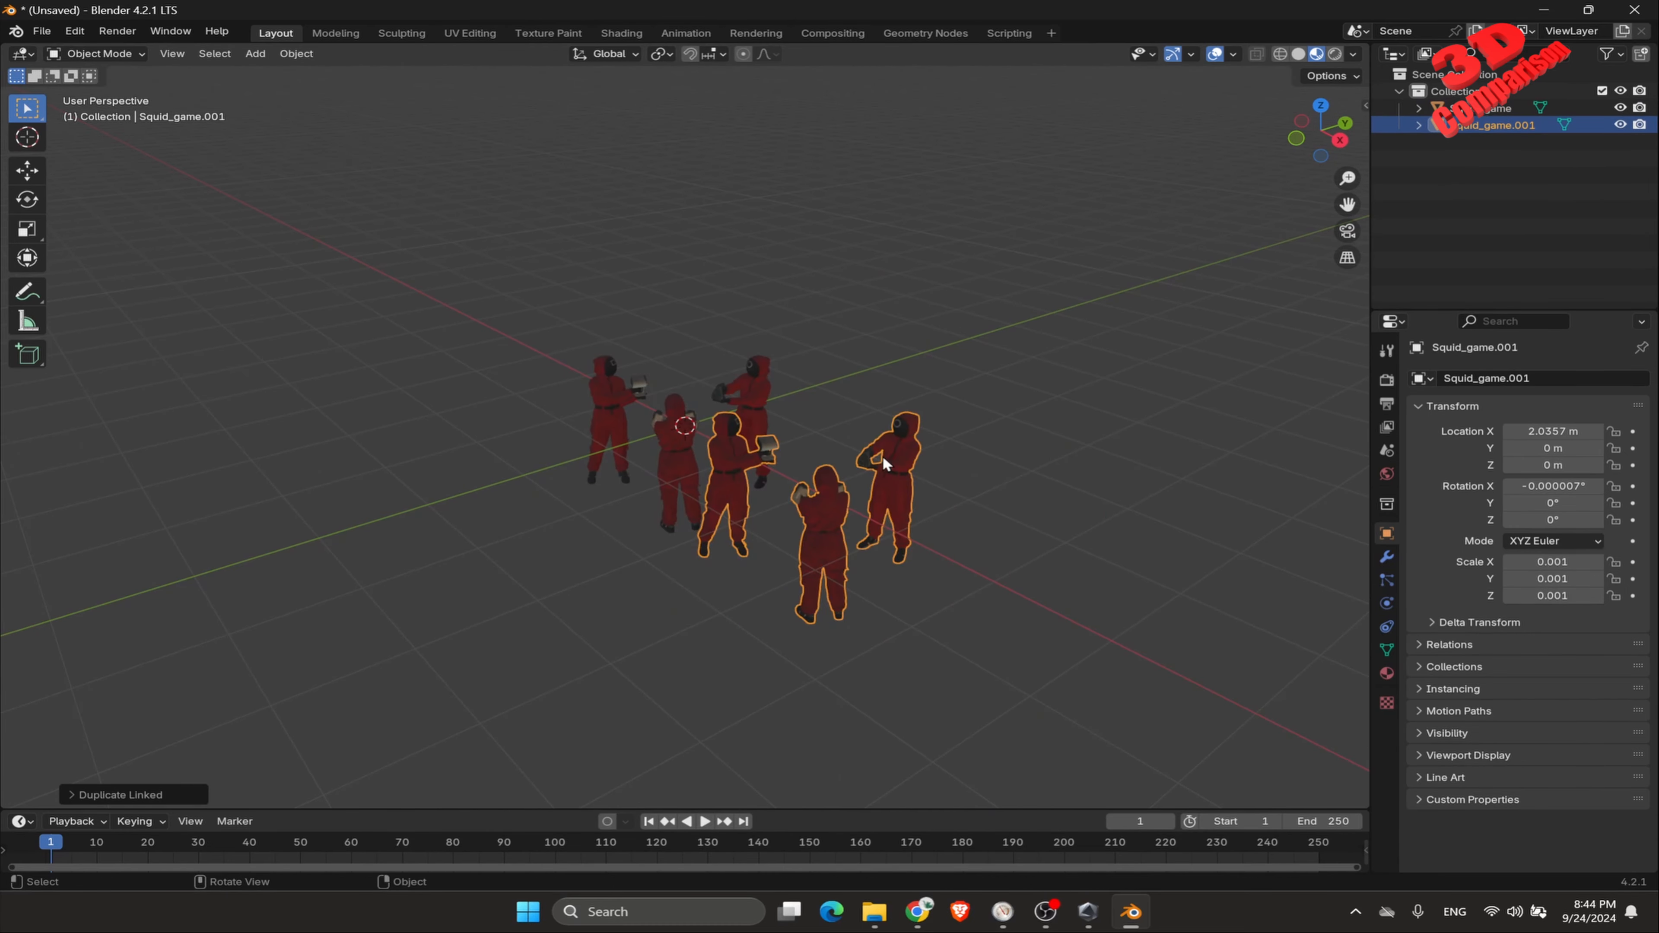
key("shift+d")
key("x")
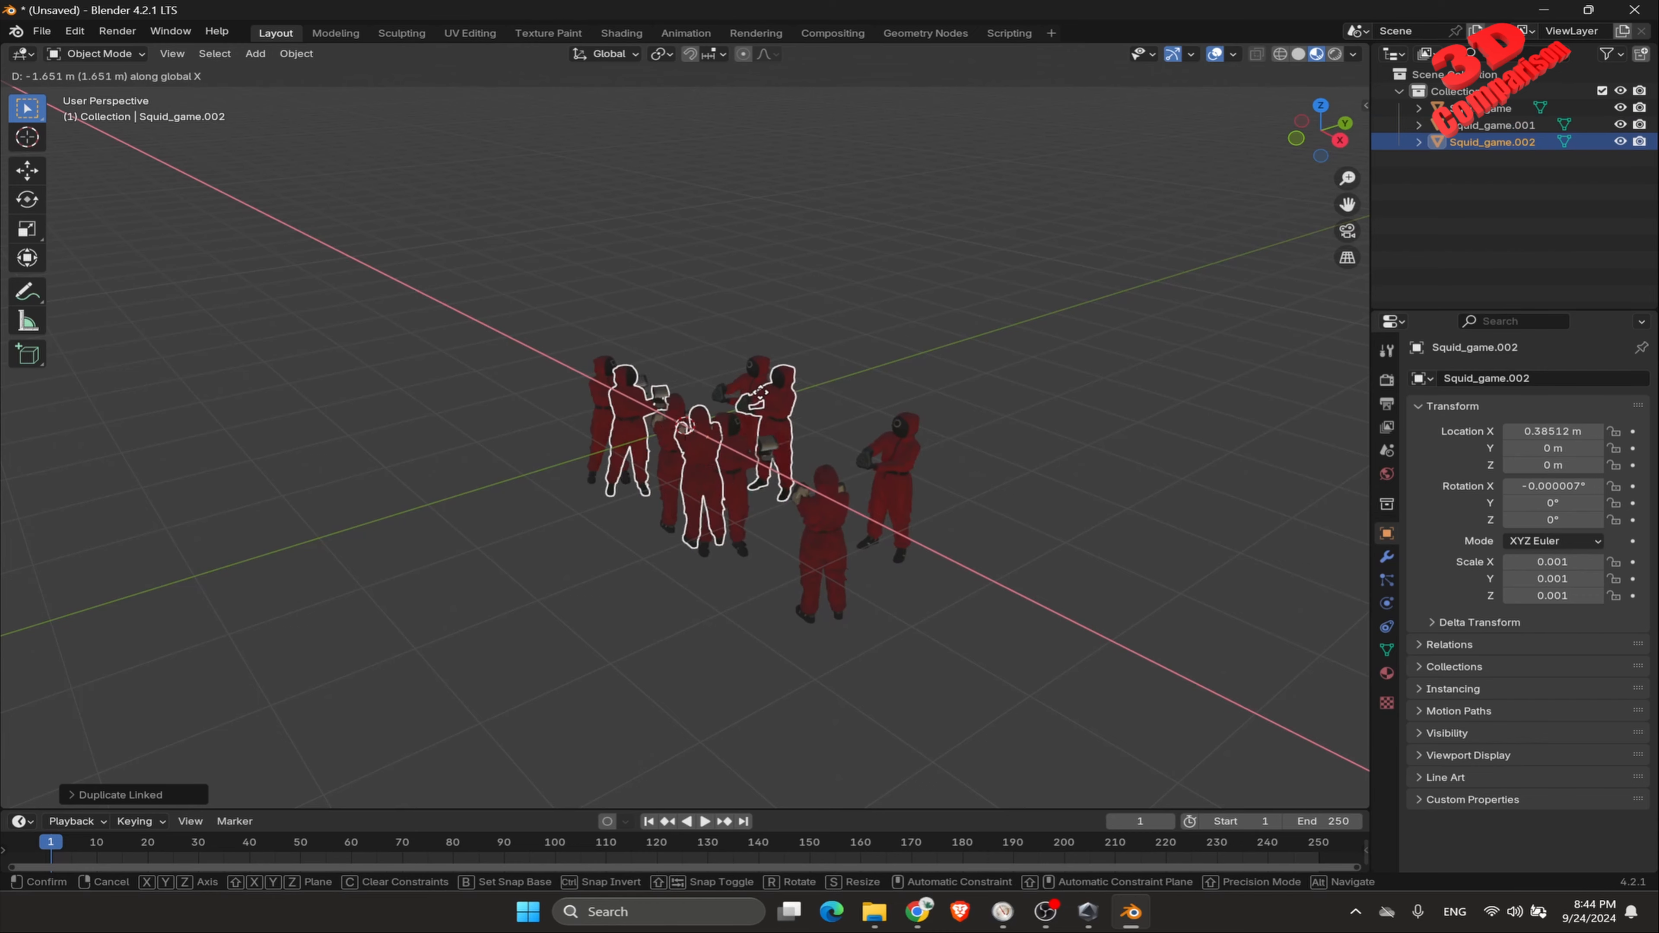
left_click(630, 330)
Step: Add two more linked duplicates of the original model along Y, at about -2.5 m and 2.71 m, and deselect everything
left_click(676, 456)
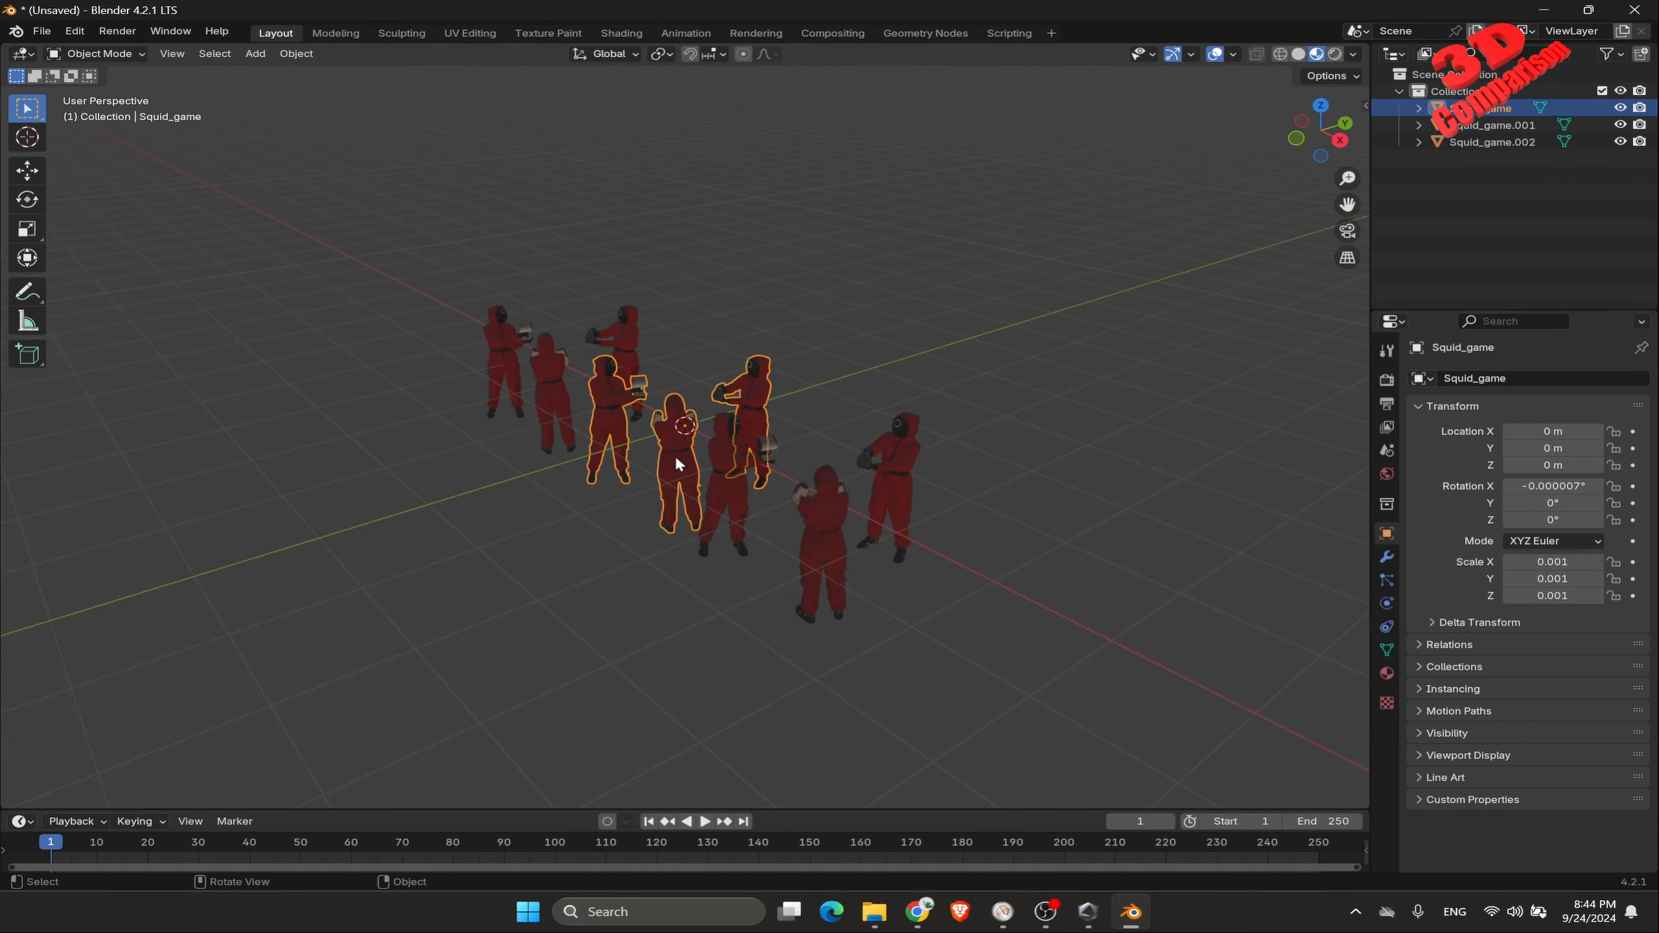
key("shift+d")
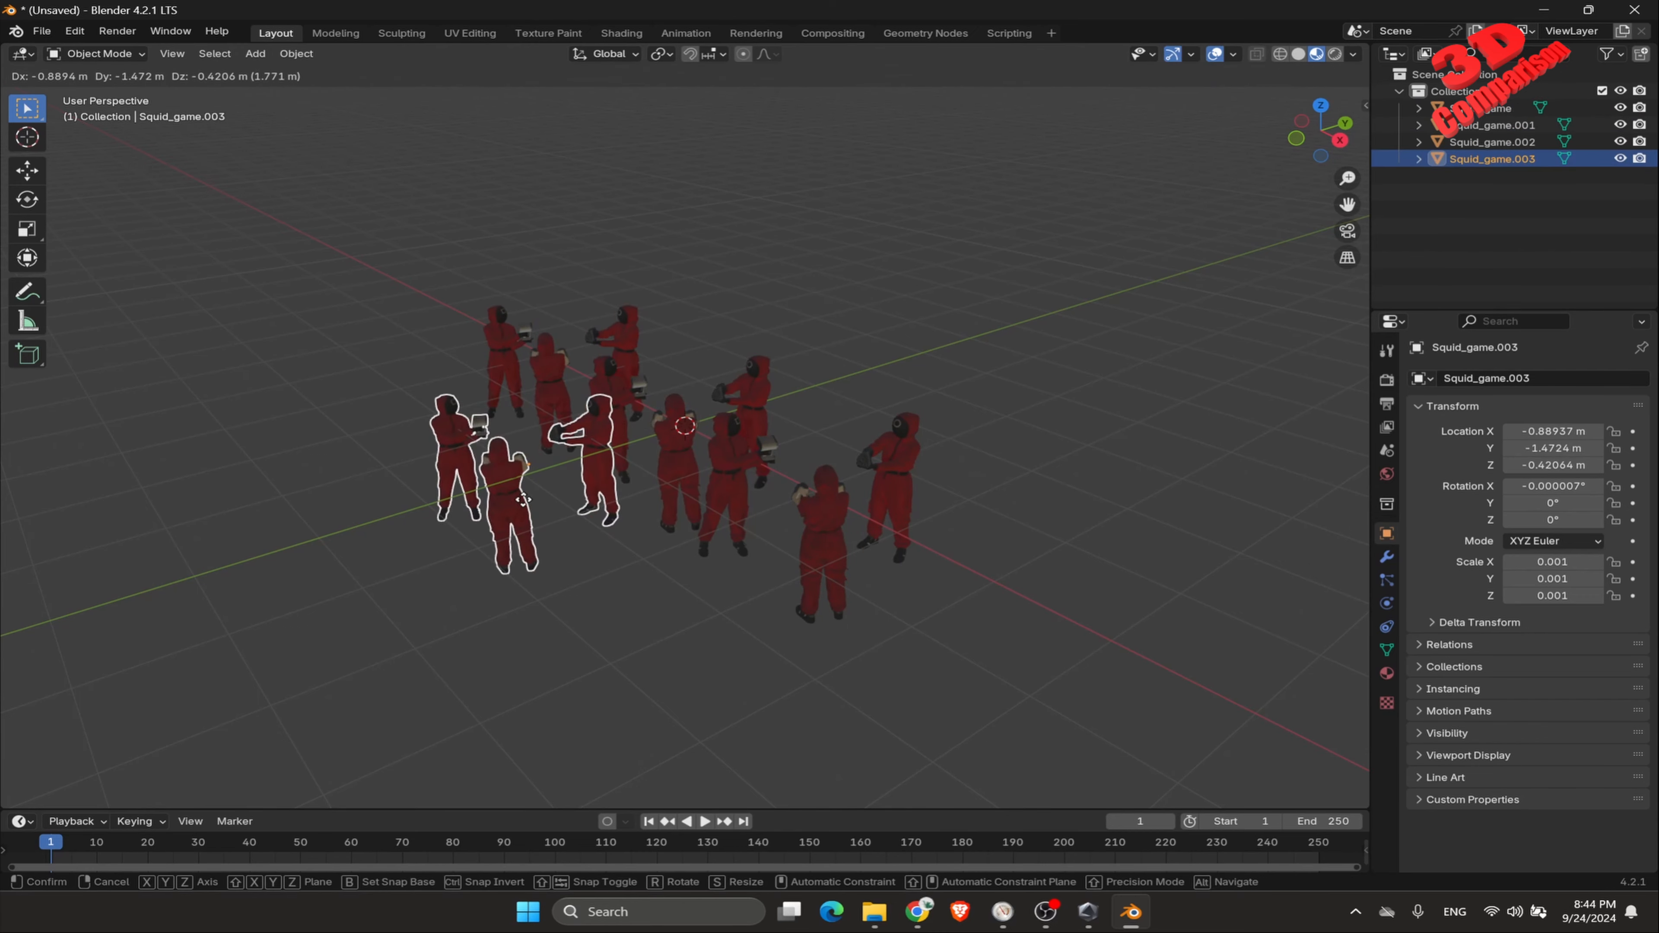
key("y")
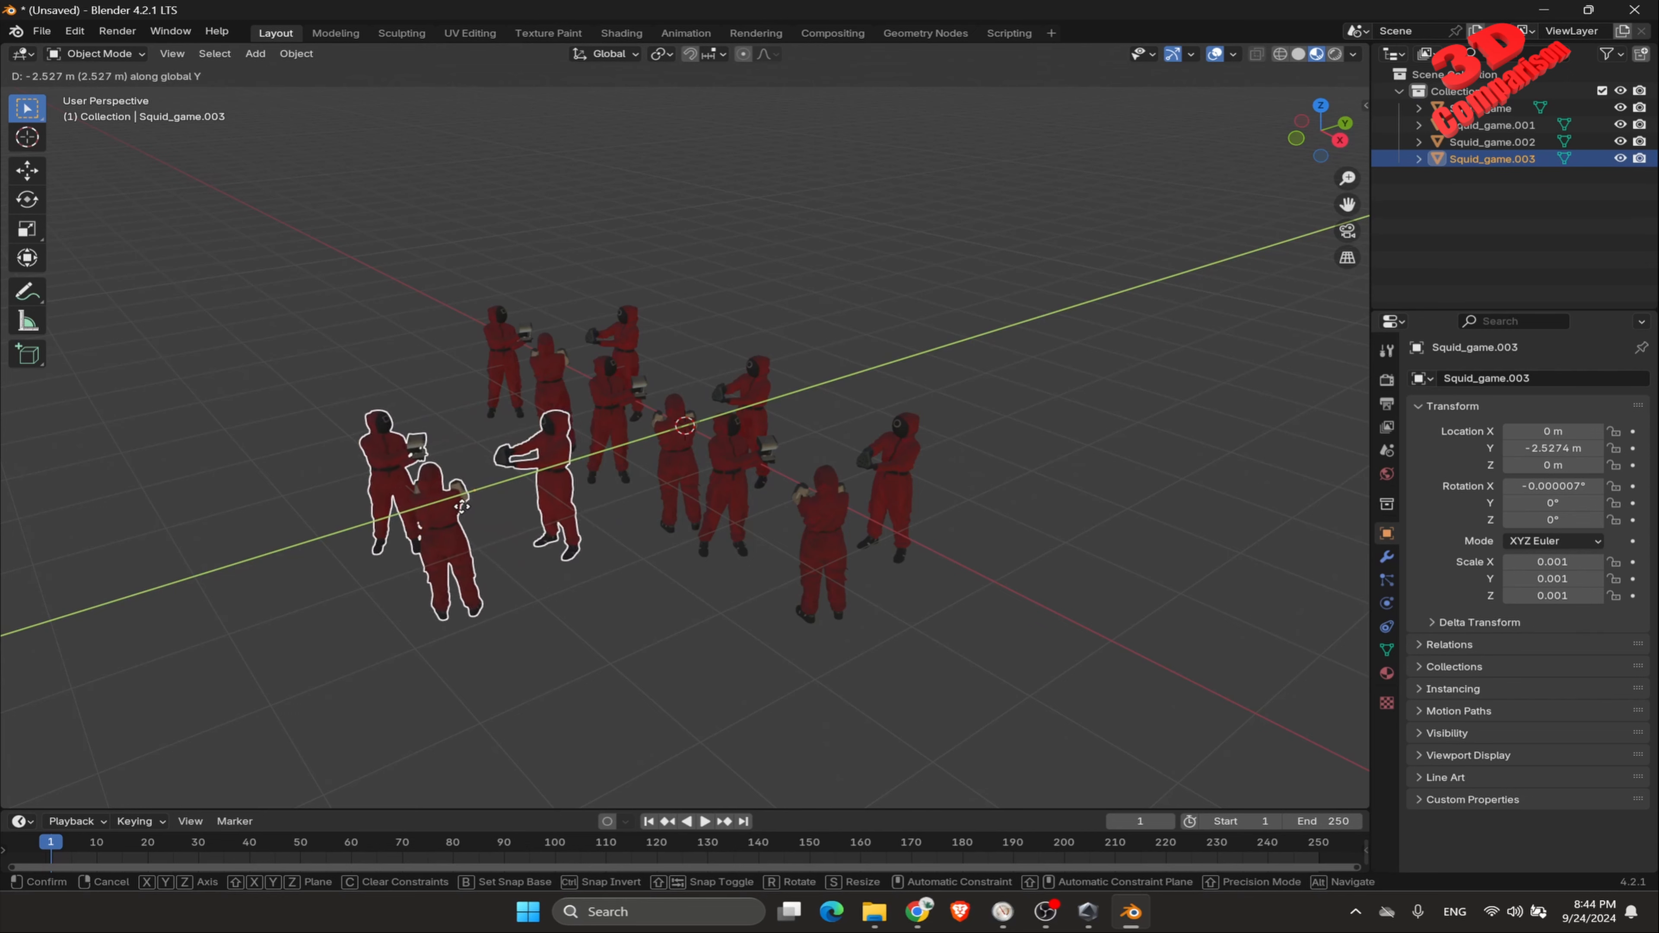
left_click(470, 505)
key("alt+d")
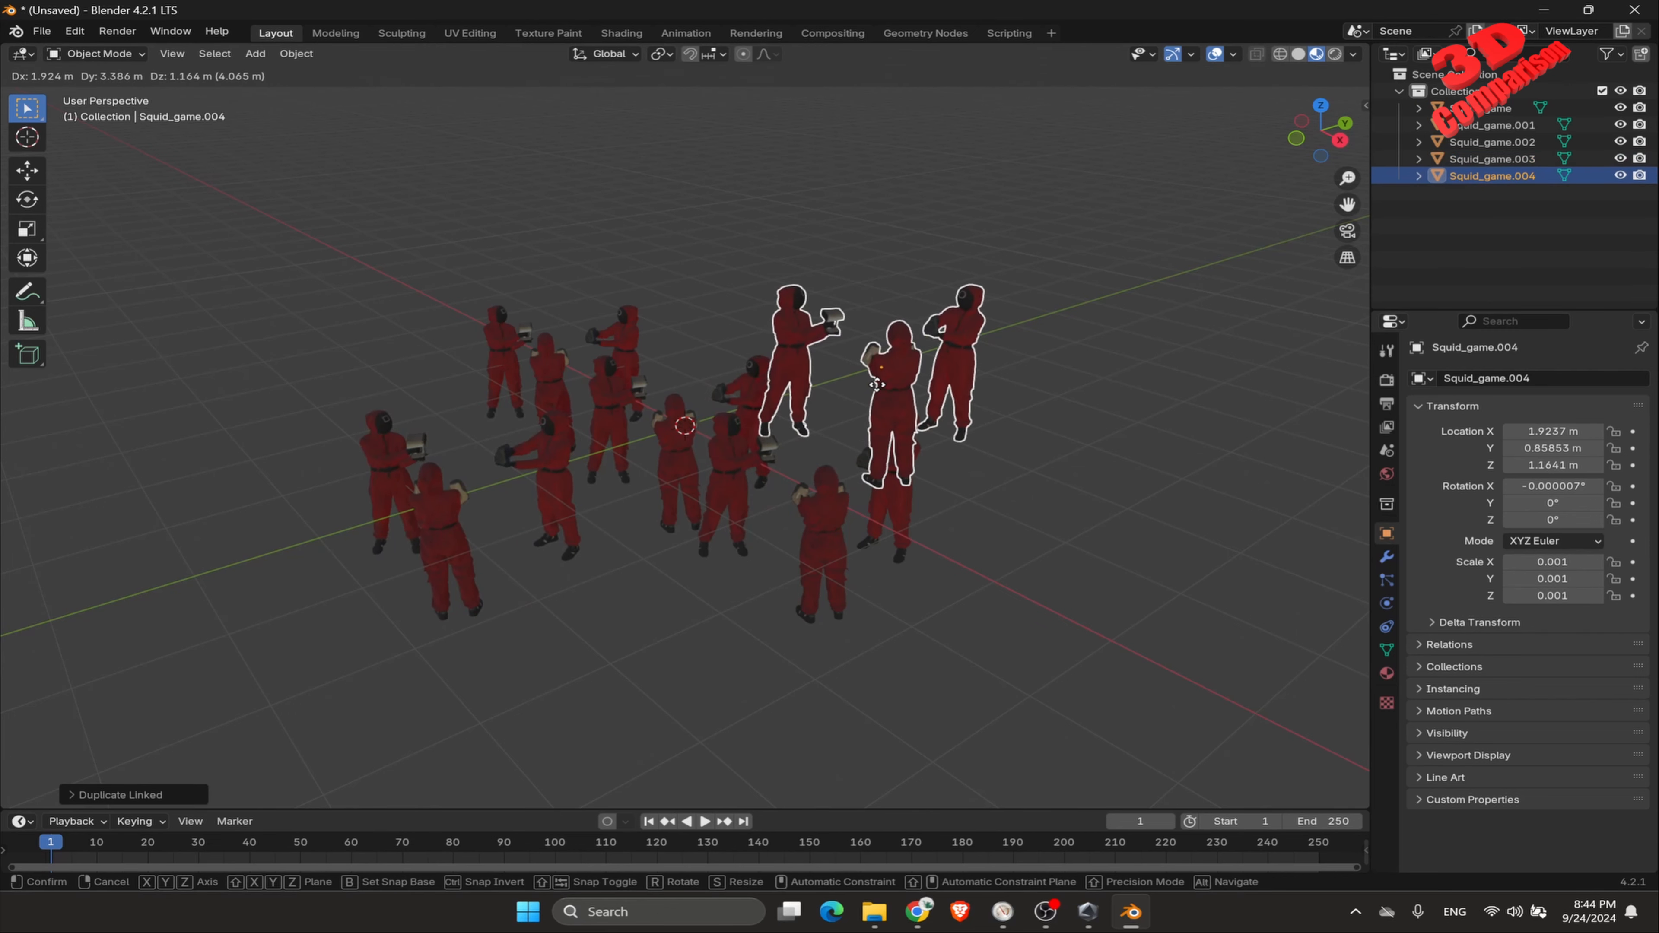
key("y")
left_click(969, 458)
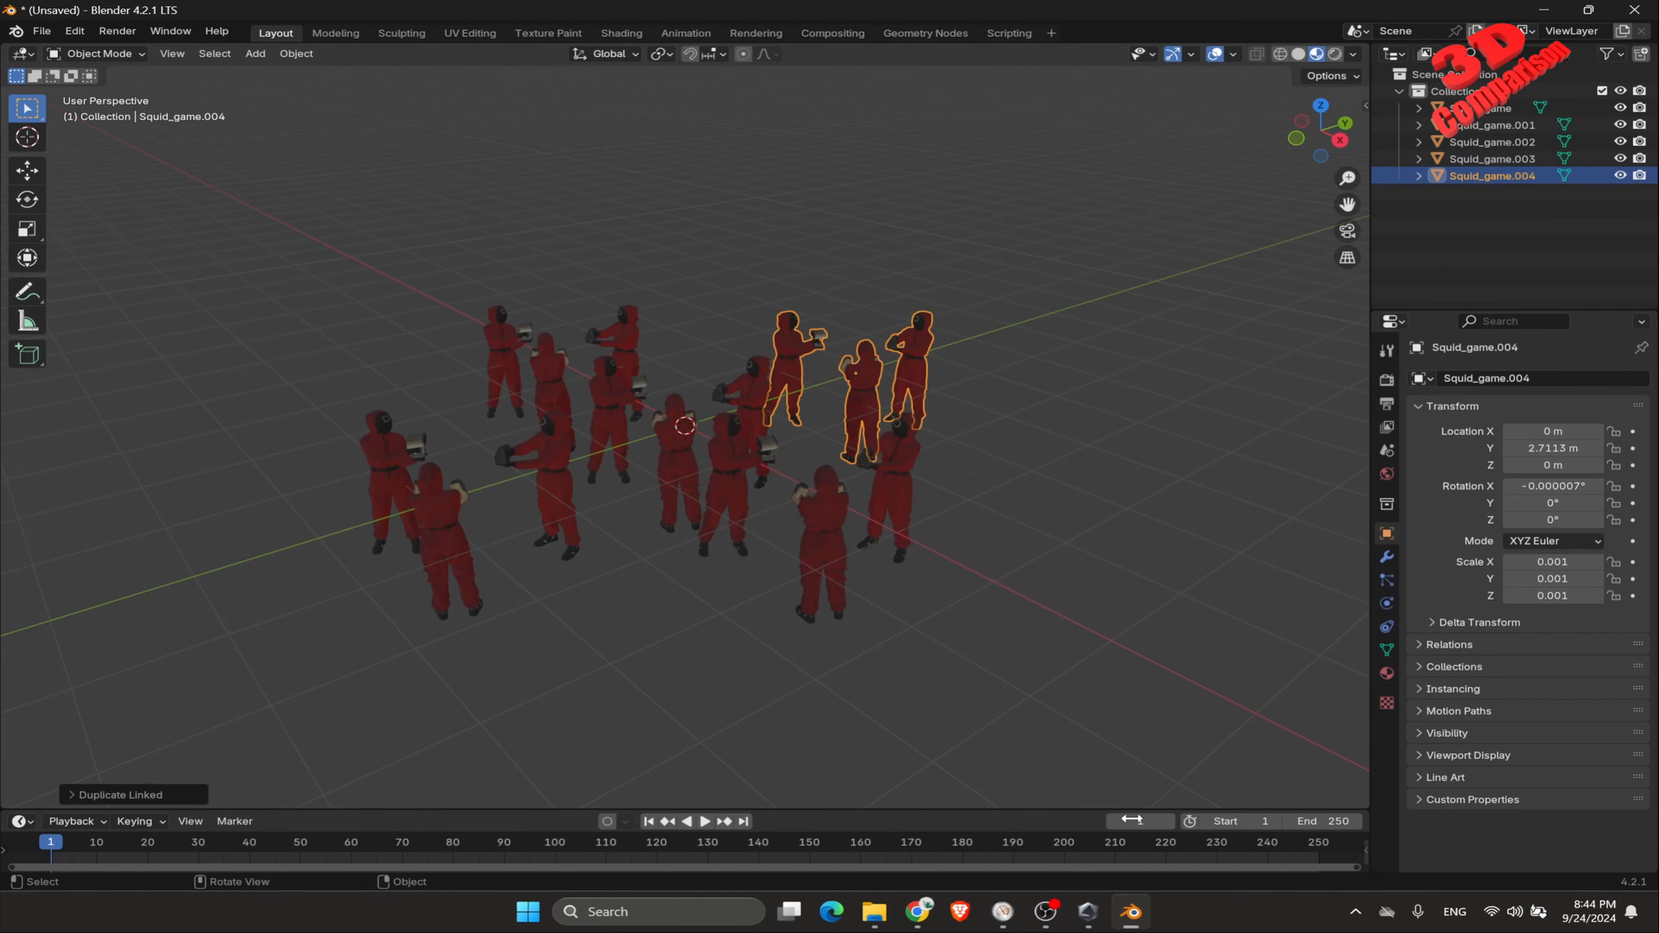
left_click(1010, 770)
scroll(953, 611, "down", 1)
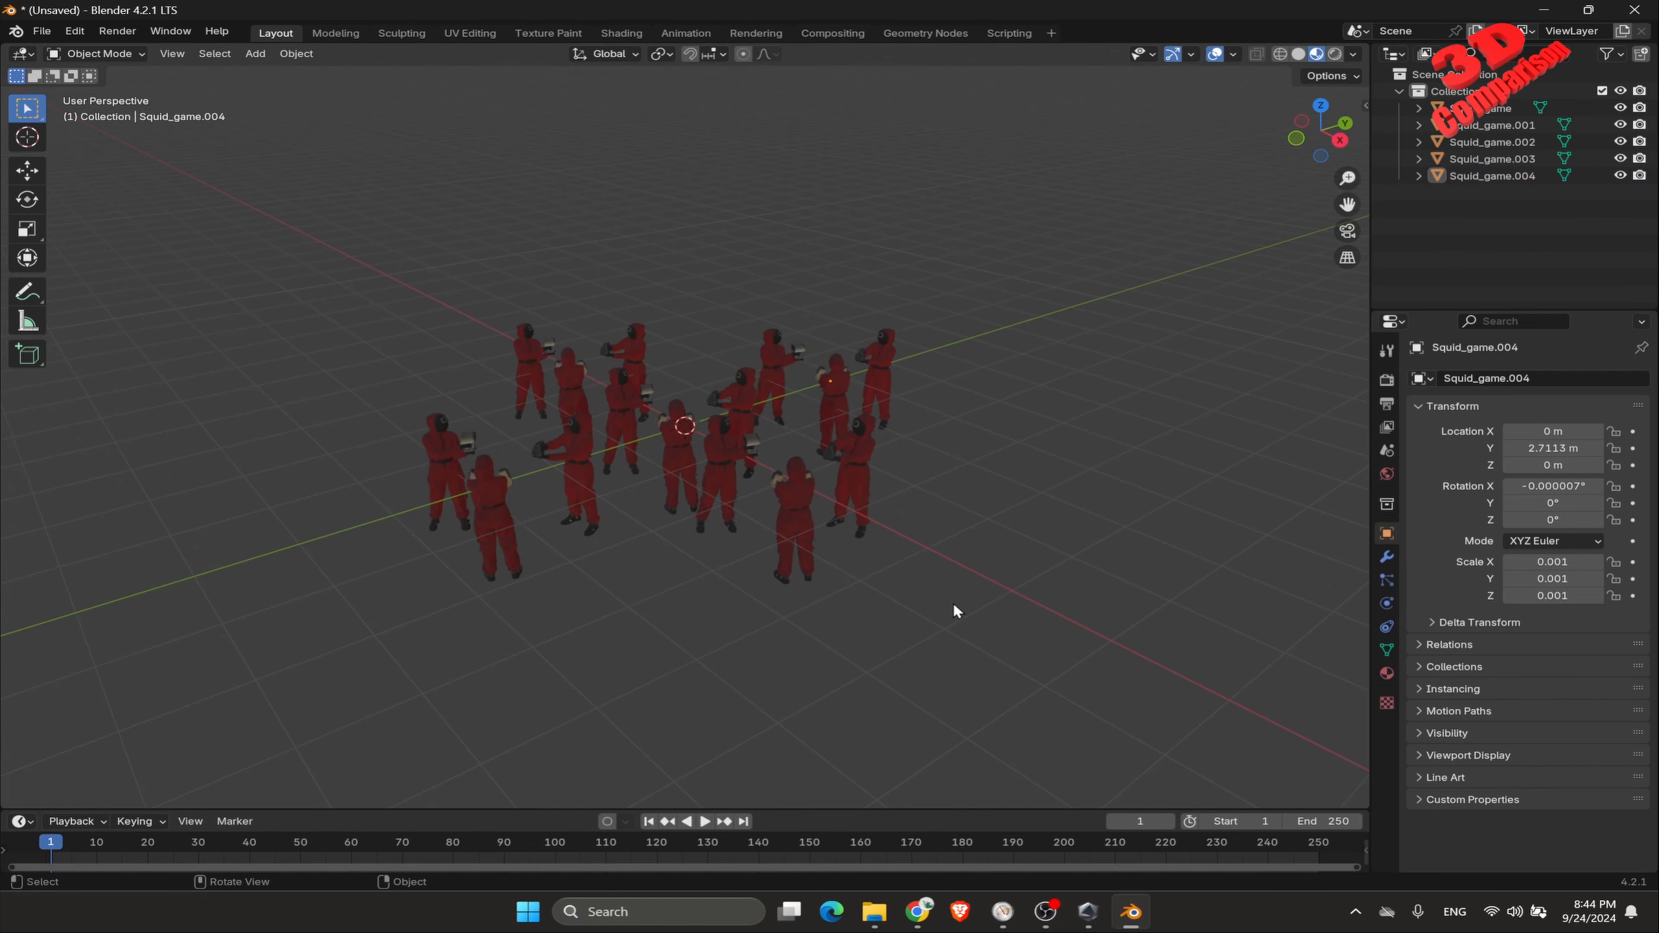
Step: Turn on the Statistics overlay in the viewport and select all five Squid_game models
left_click(1232, 55)
left_click(1135, 194)
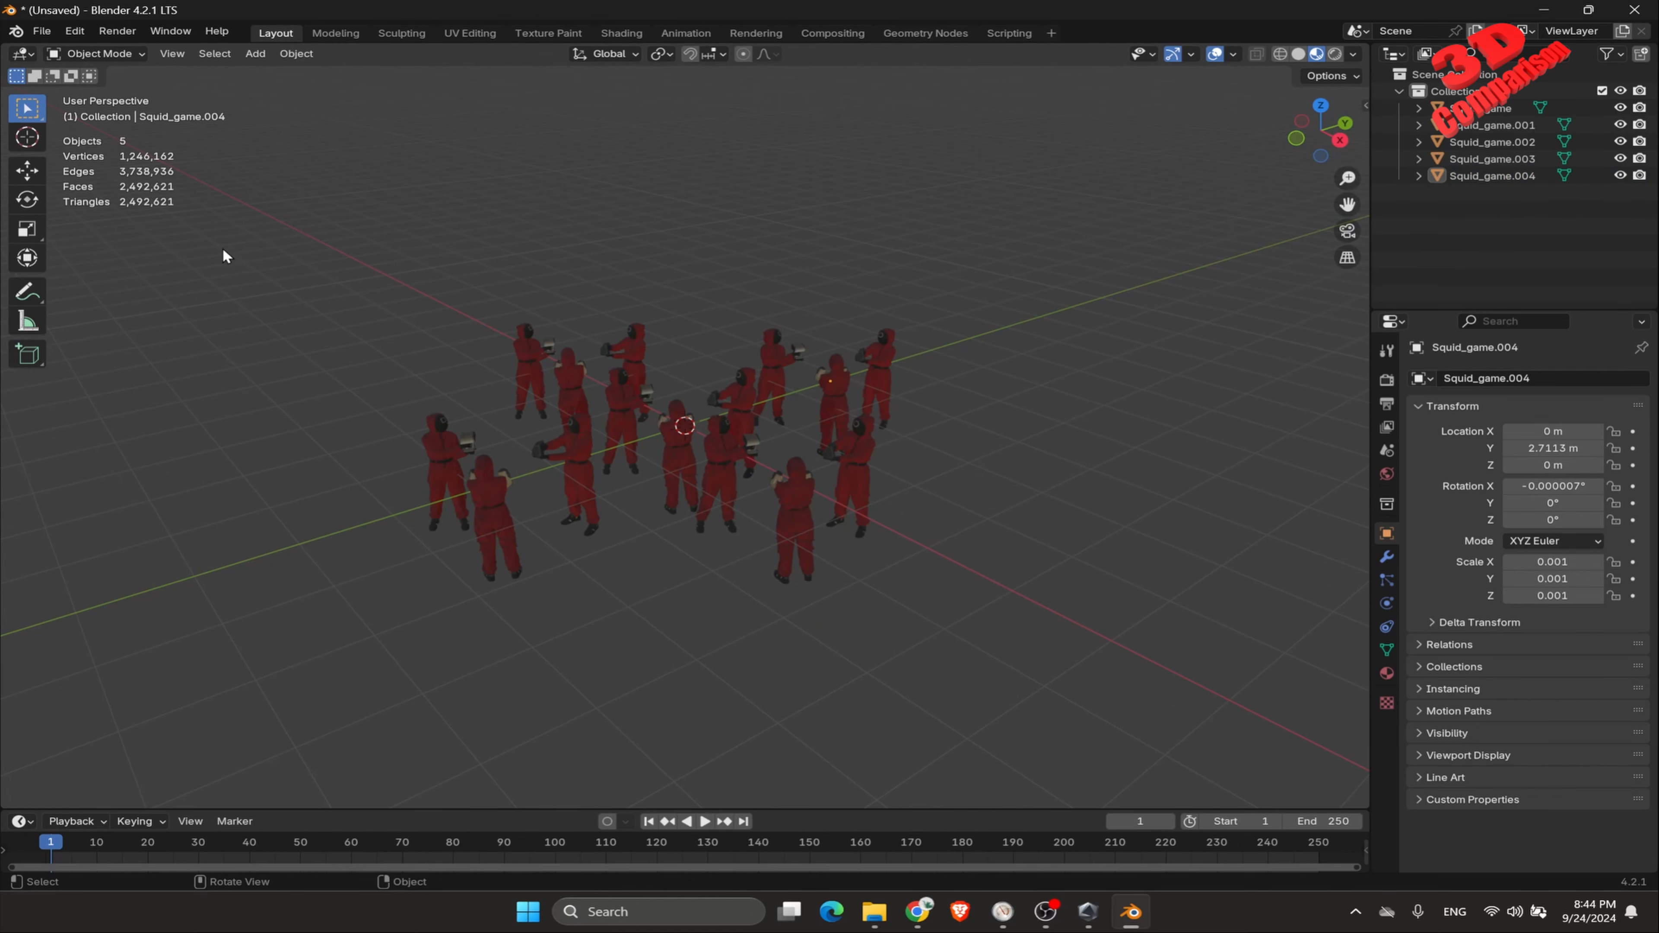
left_click_drag(221, 246, 922, 588)
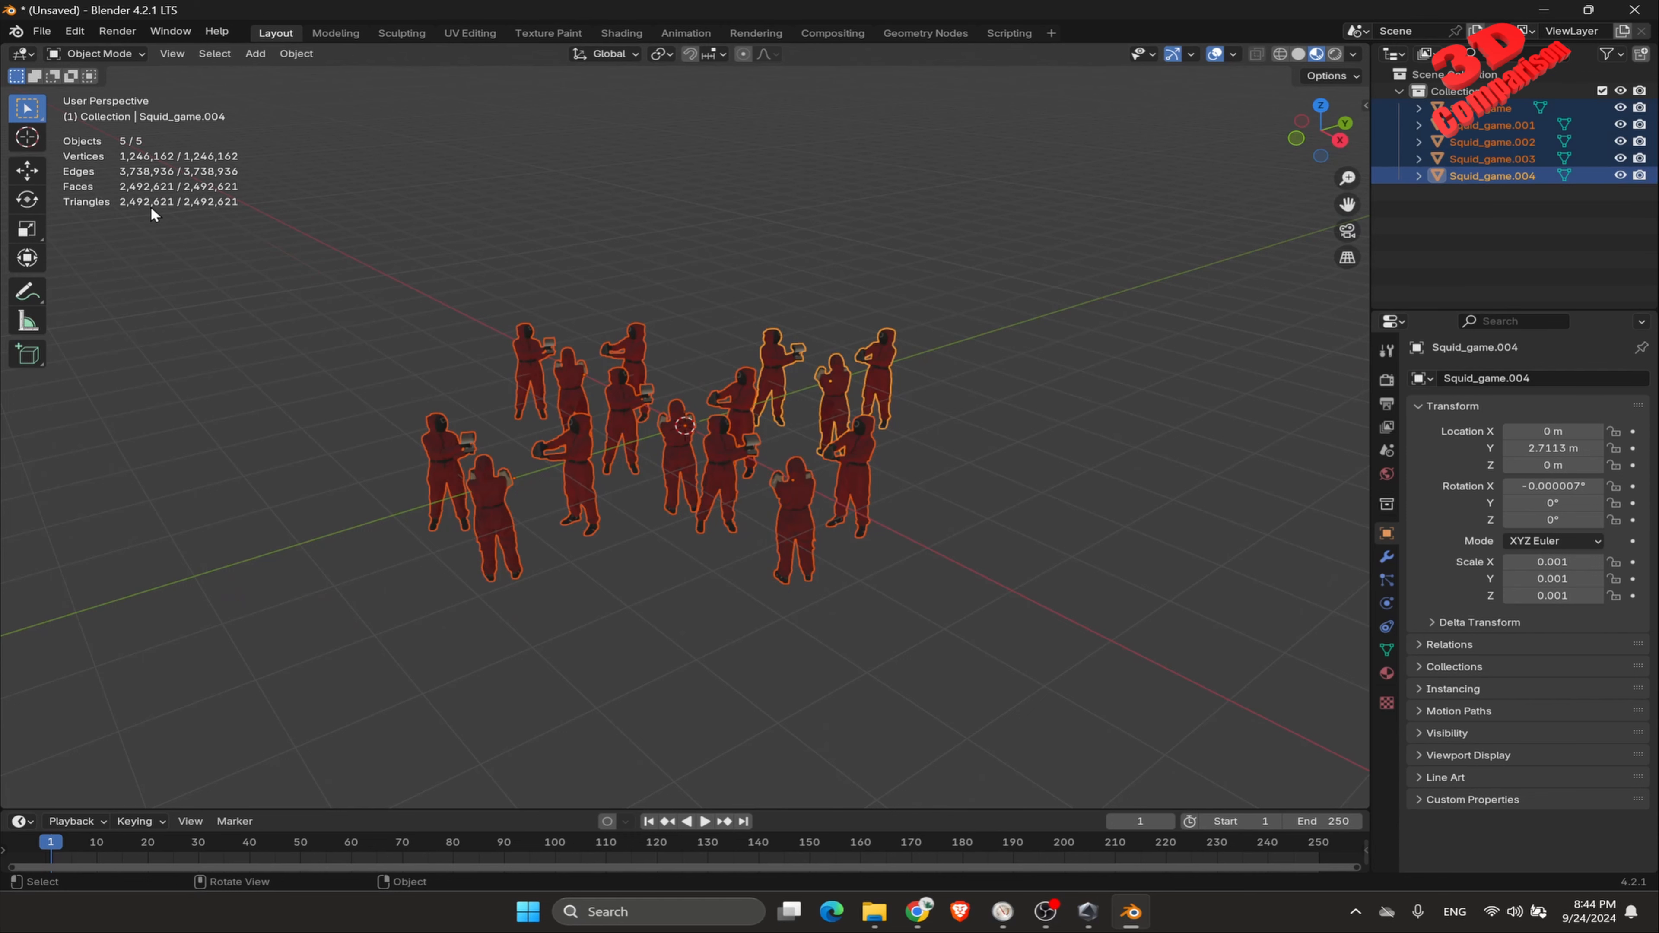
Step: Check blender.exe's committed memory in Resource Monitor with the five linked models, and return to Blender
left_click(1003, 911)
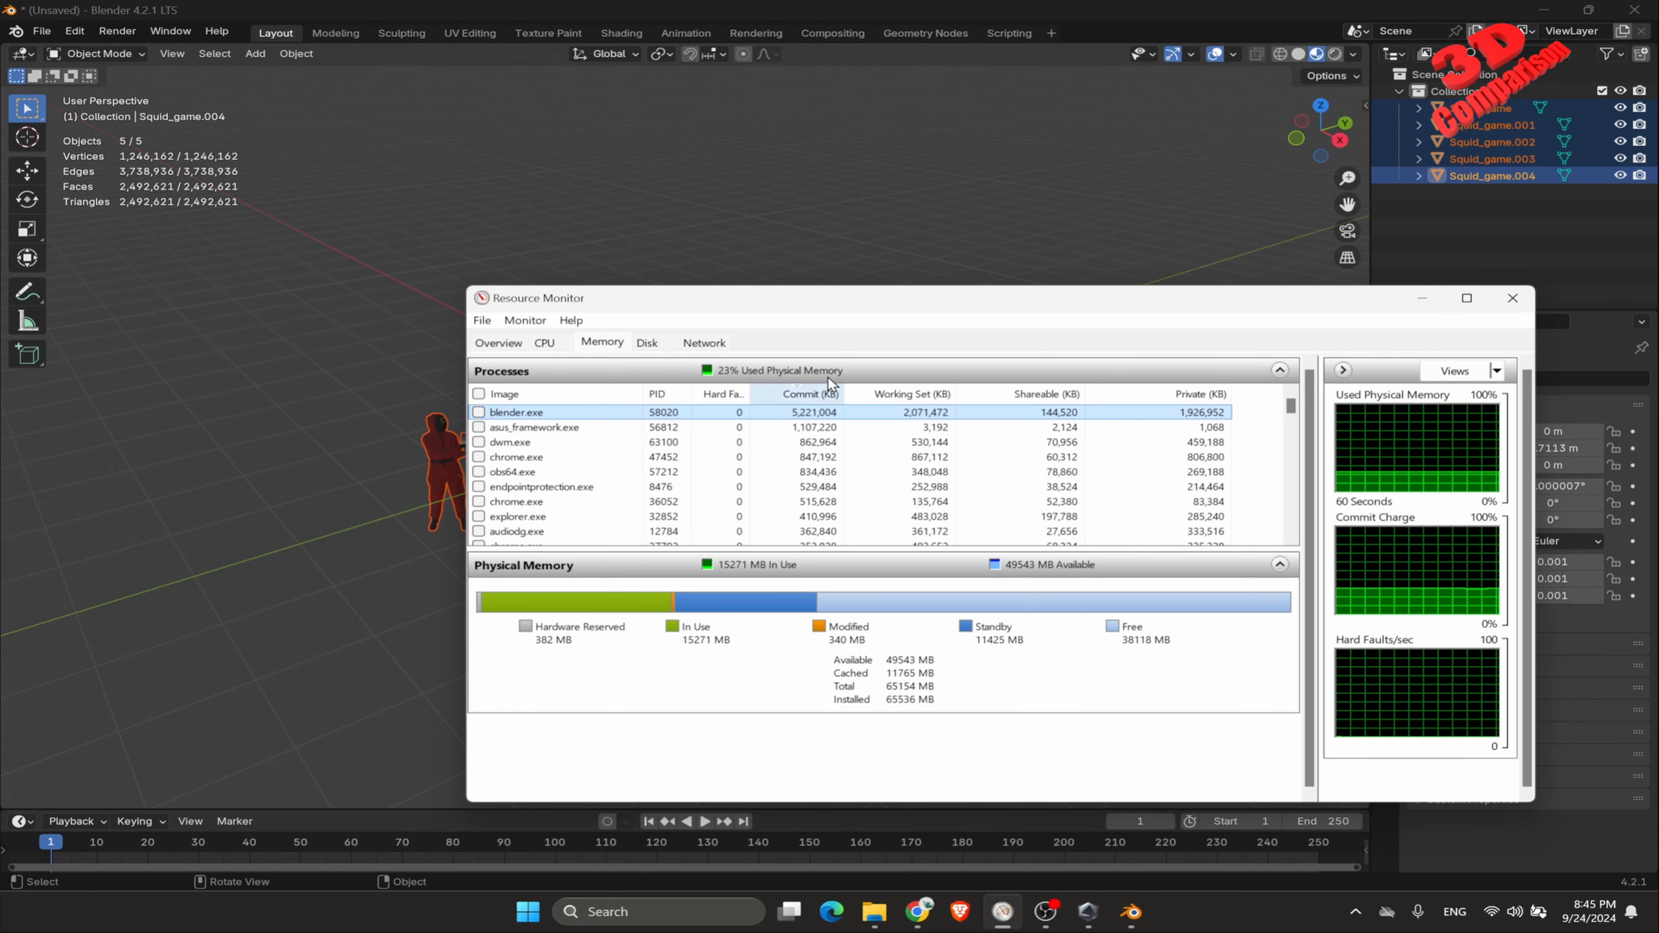
left_click(848, 236)
Step: Make a linked duplicate of the five-model group about 6.9 m along X, and another about 12.3 m back in negative X
left_click_drag(399, 272, 980, 664)
scroll(883, 562, "down", 2)
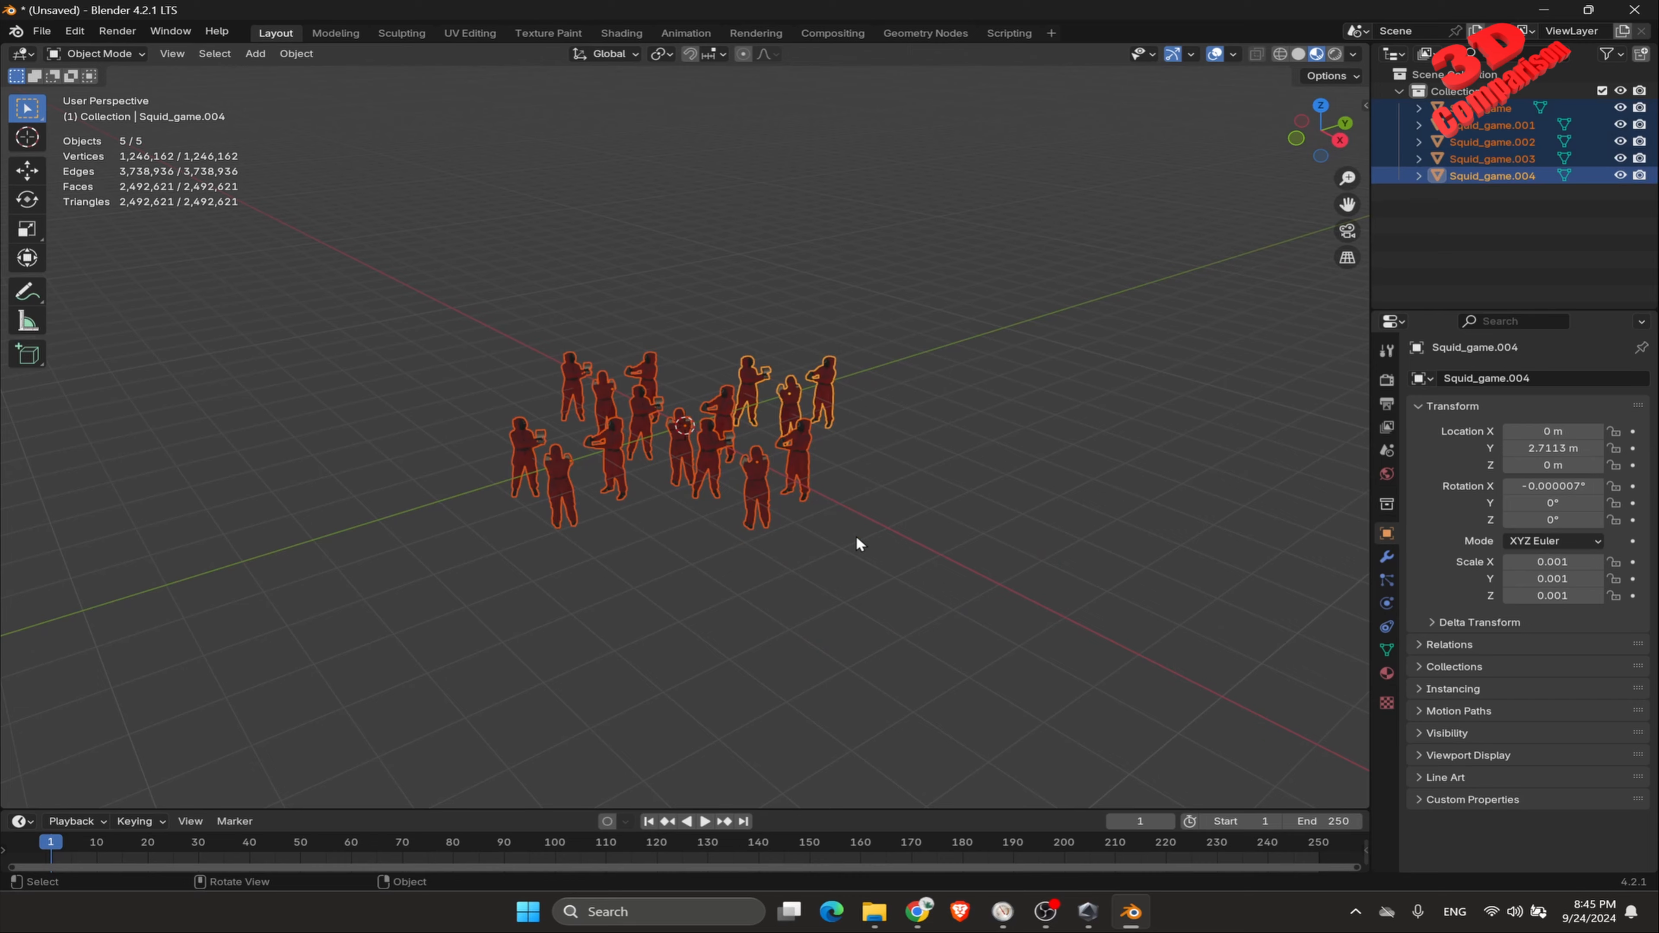
key("shift+d")
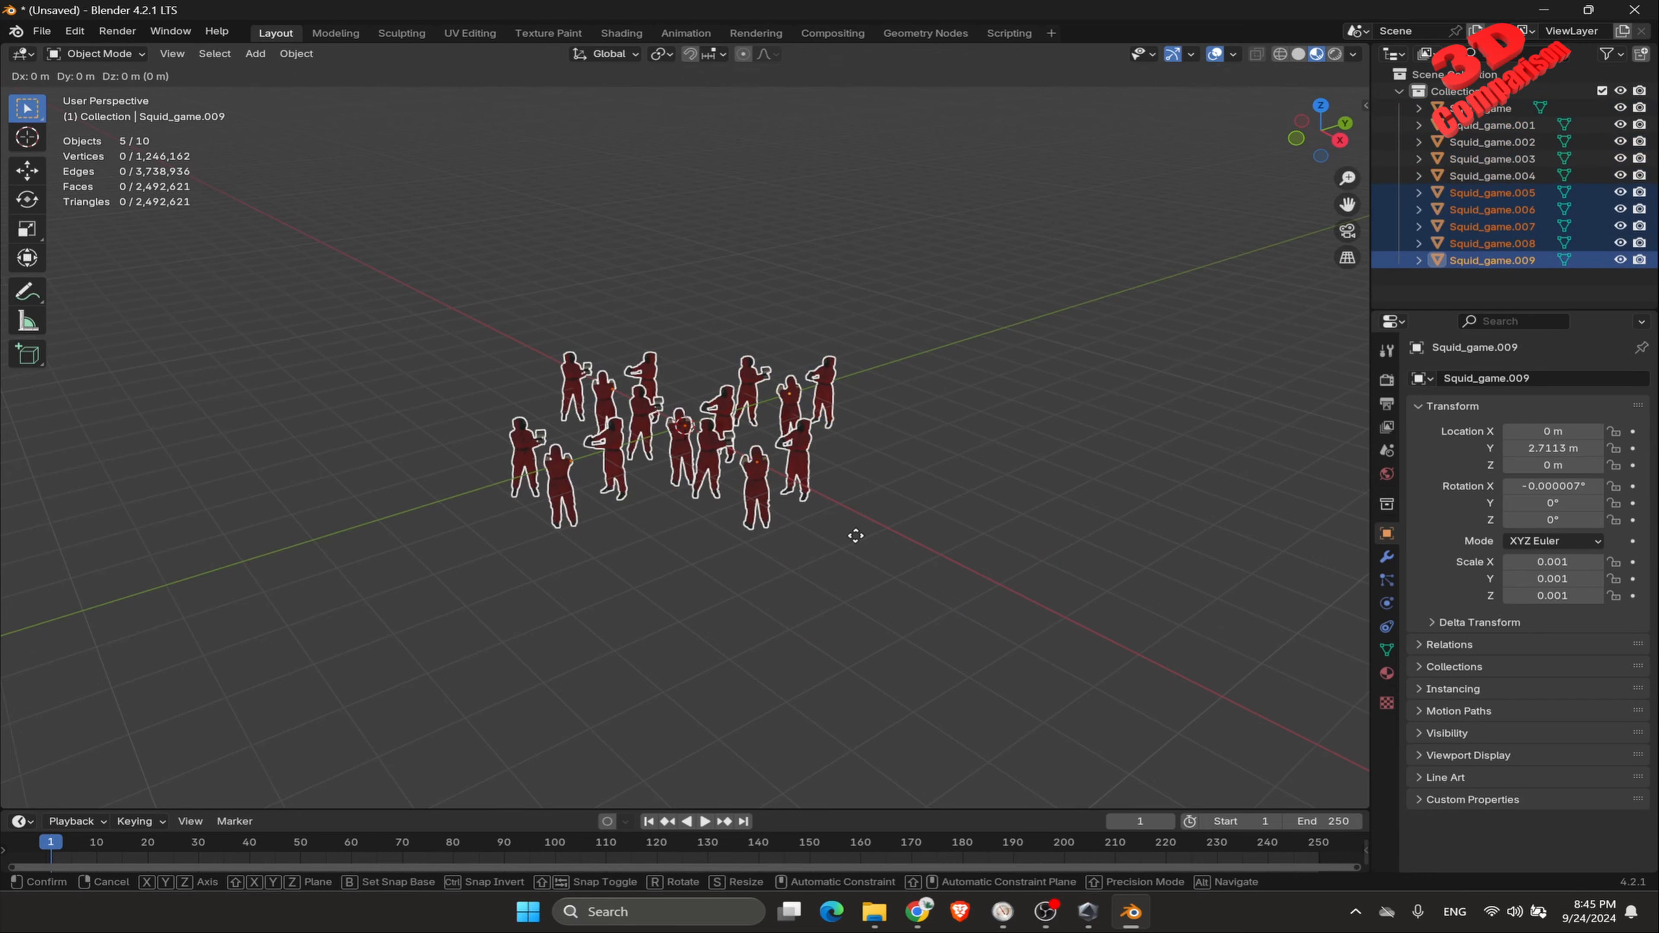
left_click(1041, 563)
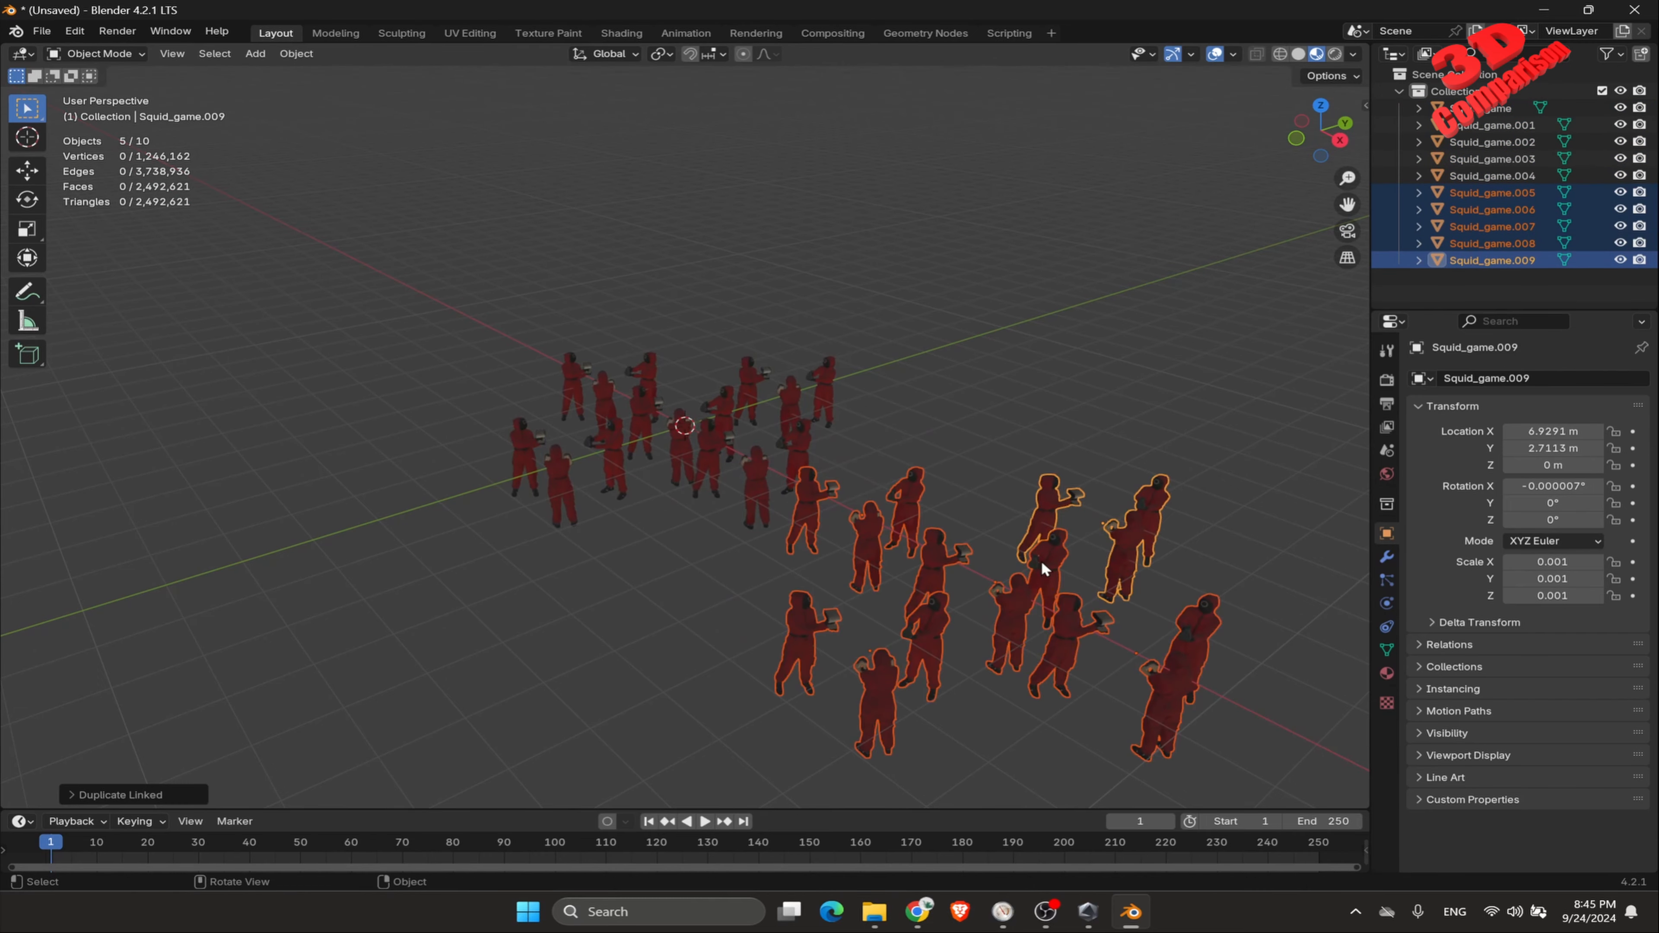
key("shift+d")
key("x")
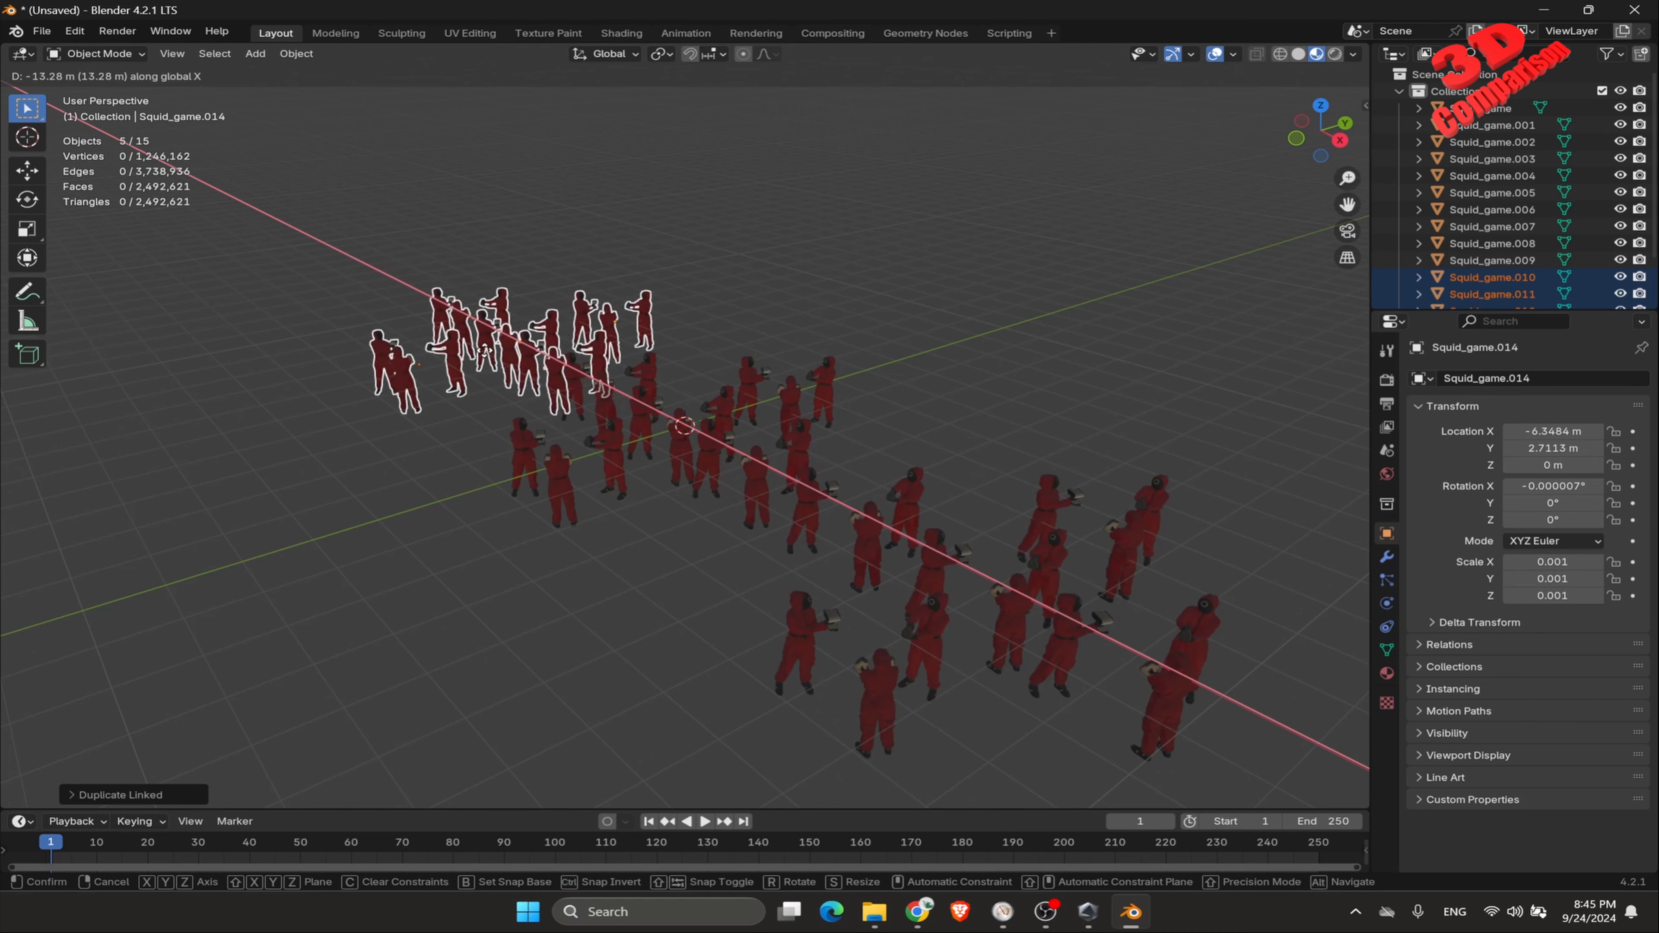
left_click(659, 481)
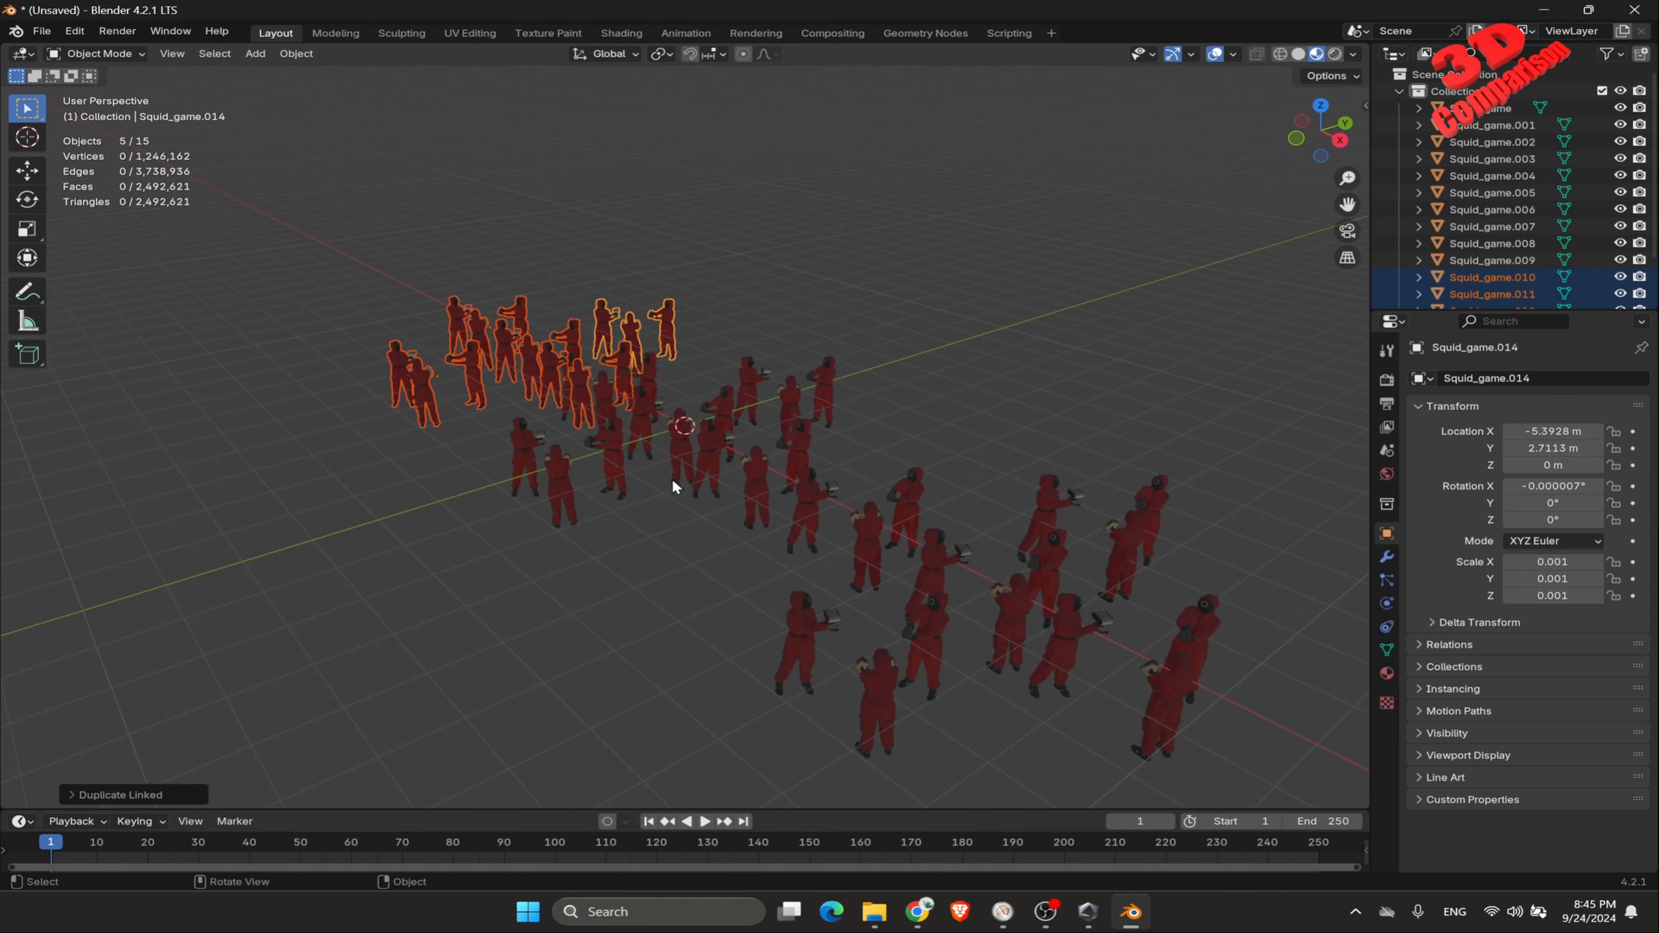
Step: Make a linked duplicate of the selected five-model group about 8.3 m along positive Y
key("shift+d")
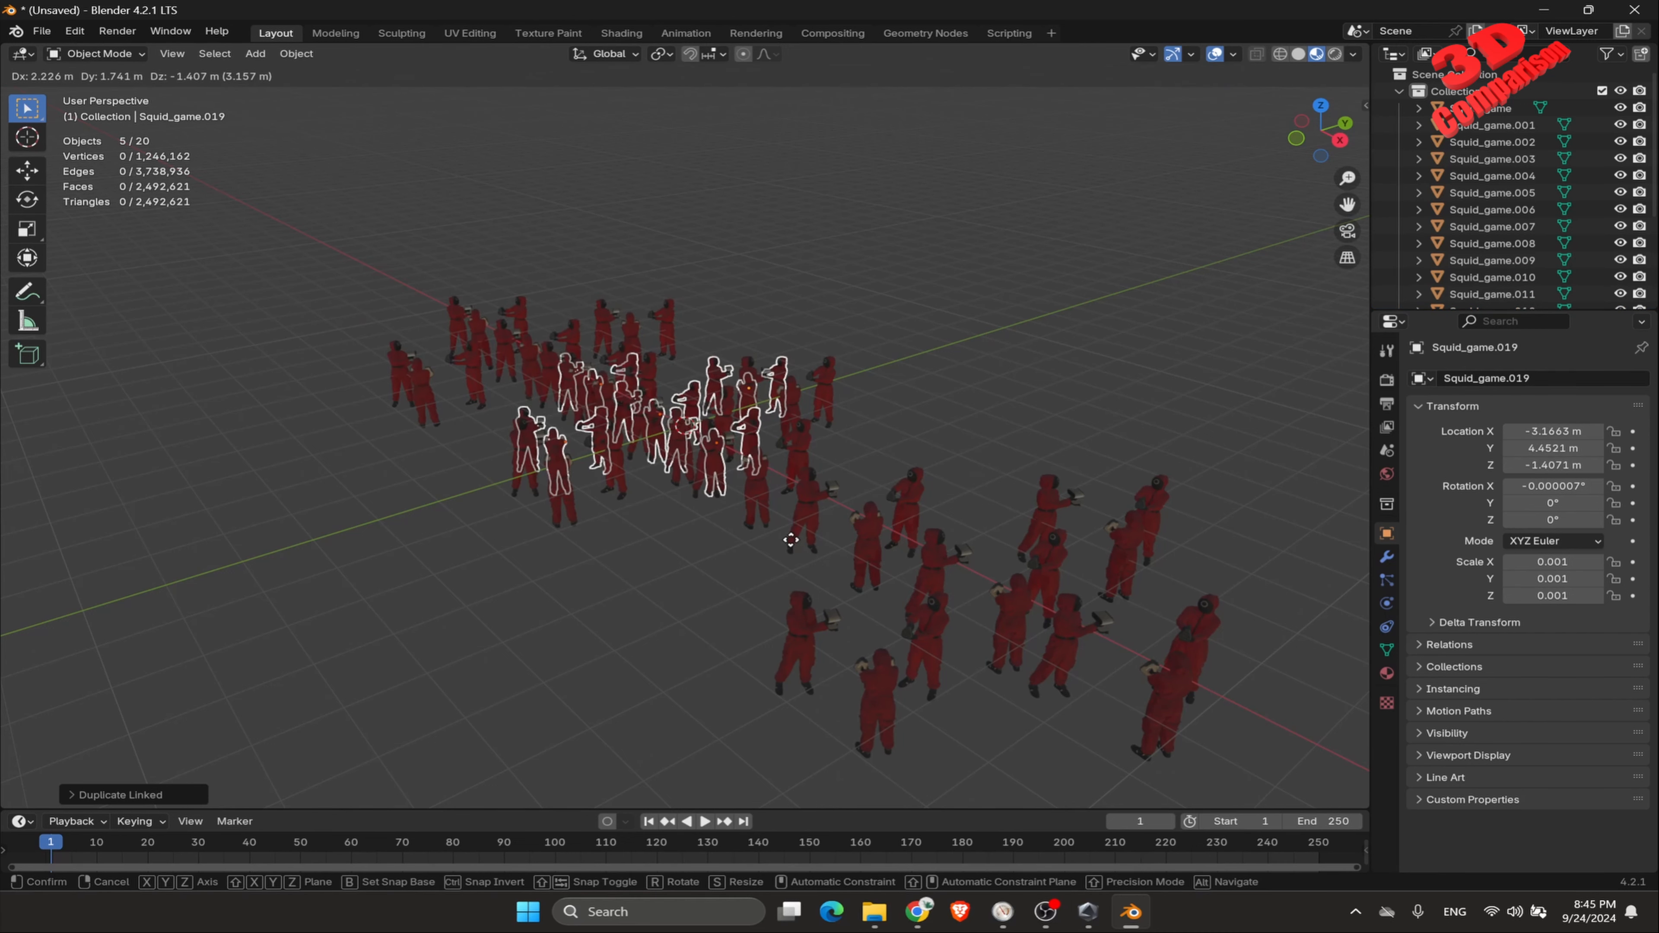
key("y")
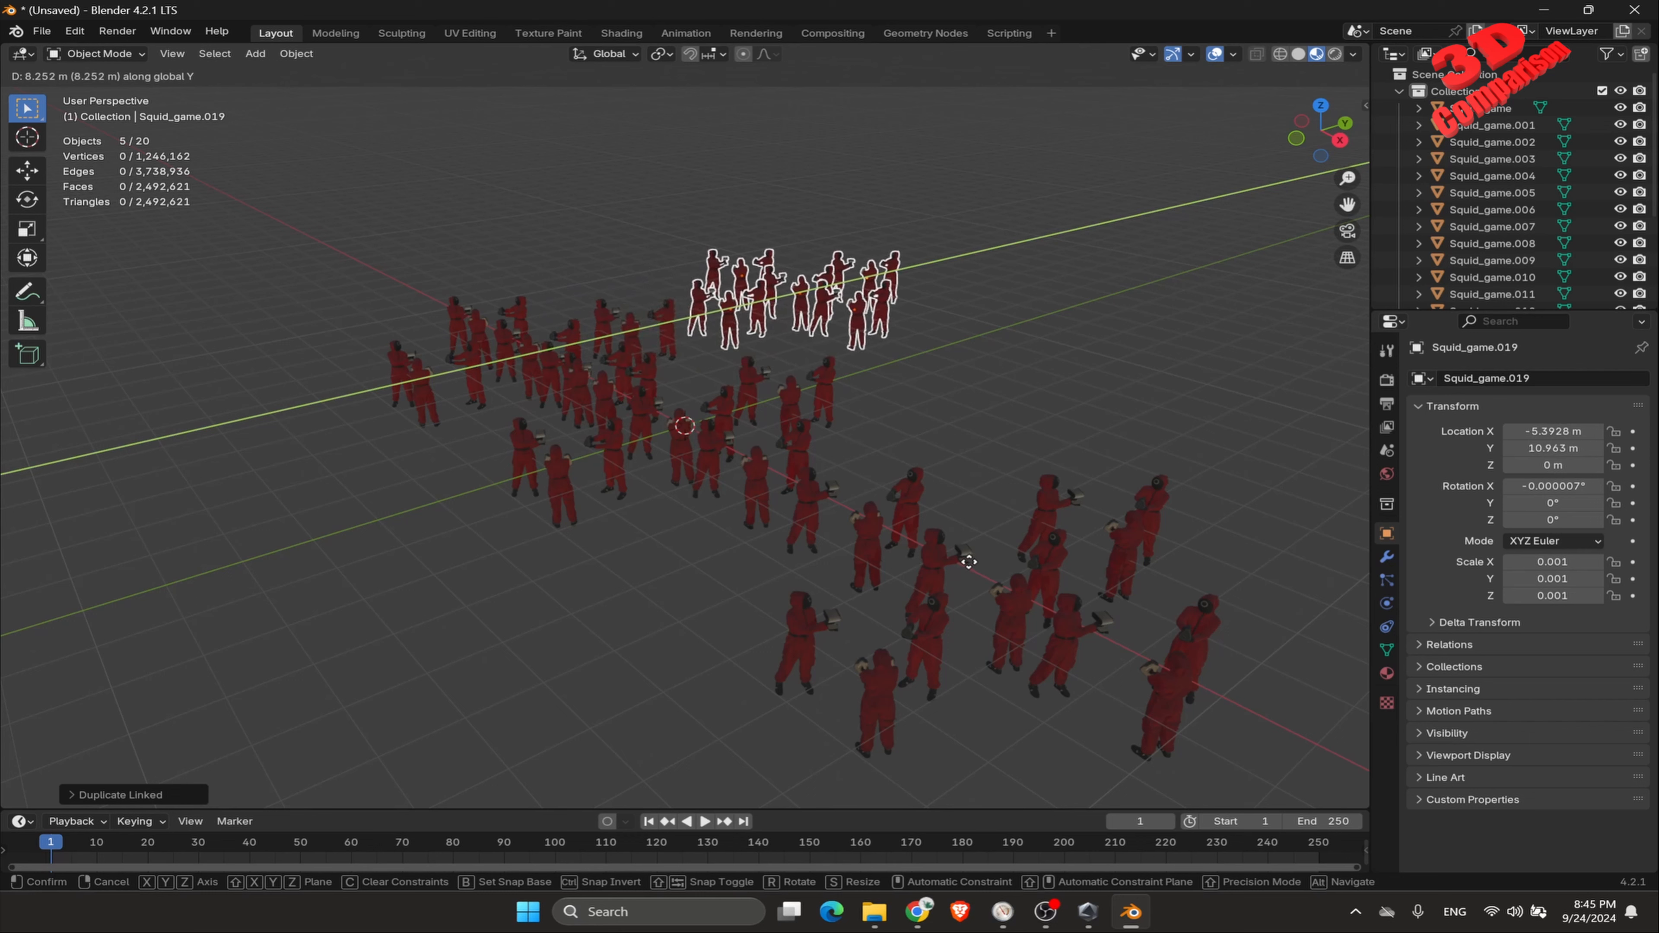
left_click(969, 561)
key("x")
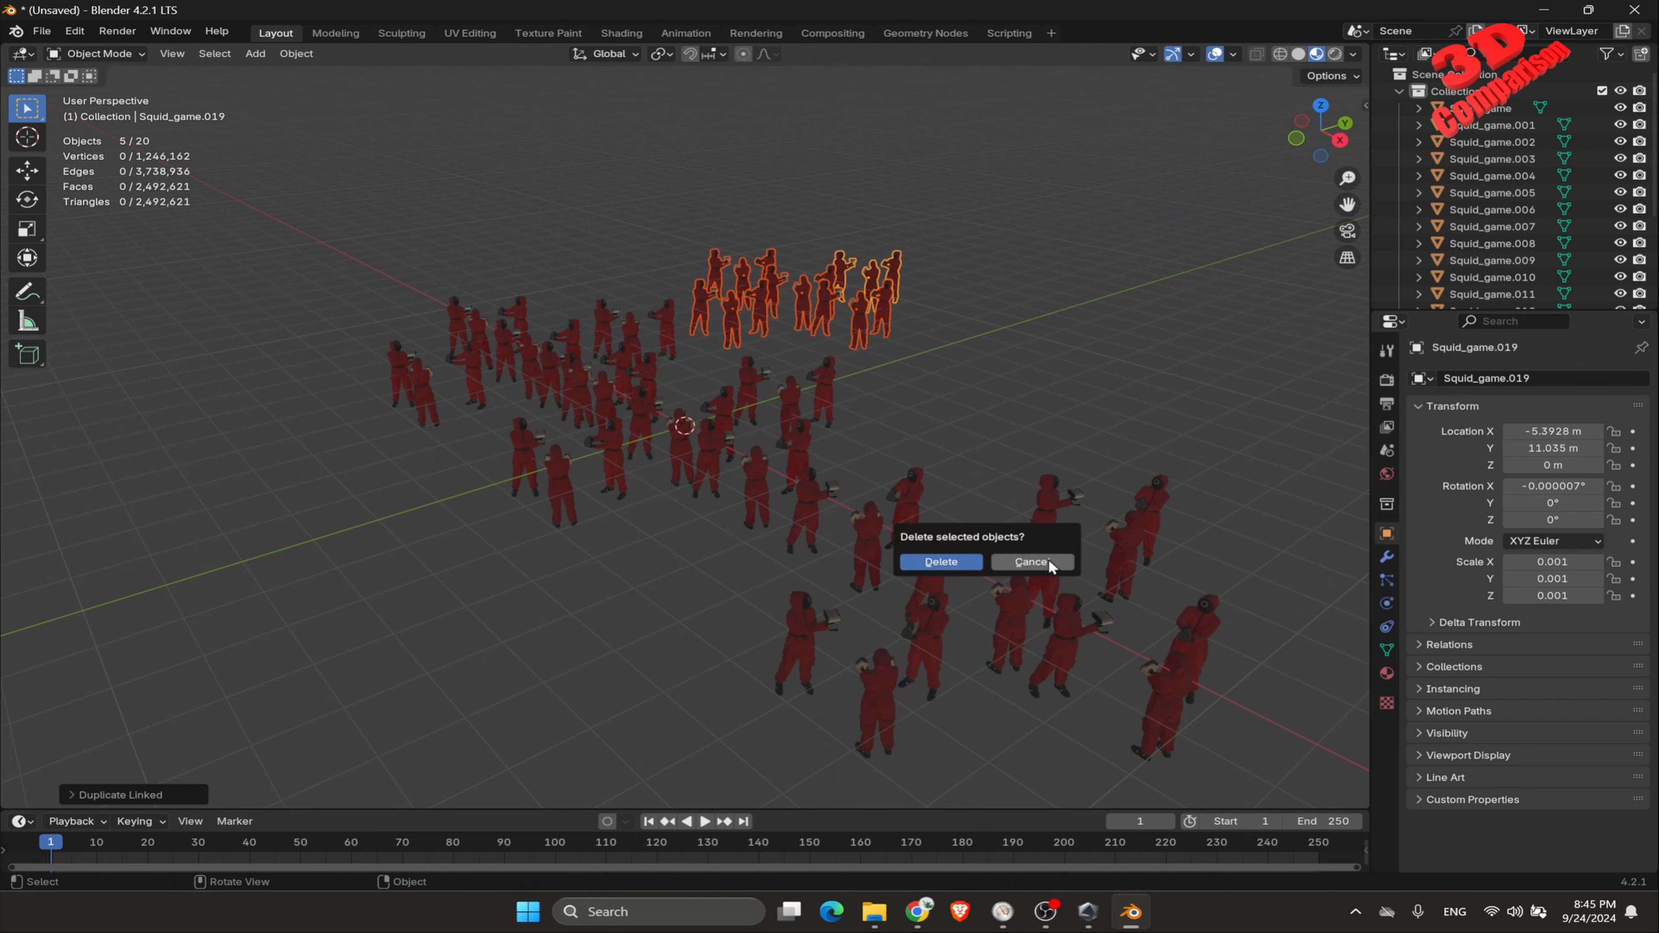
left_click(1048, 558)
key("x")
left_click(1052, 470)
Step: Move the newest five-model group about 4.5 m along positive X
key("g")
key("x")
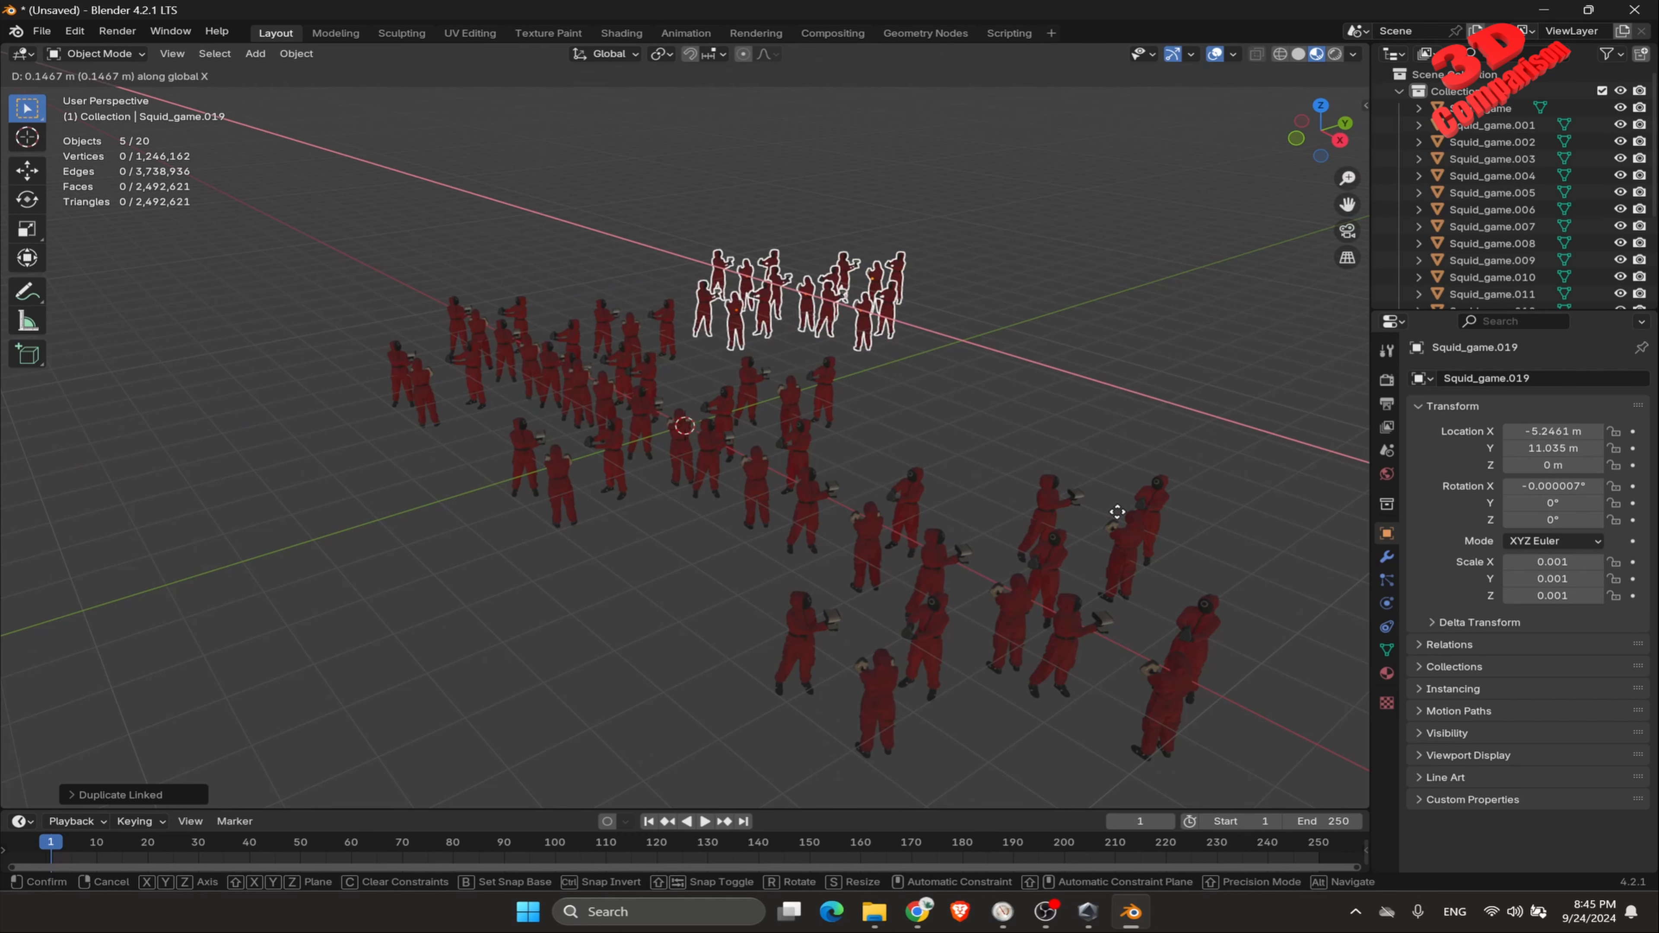
left_click(1147, 544)
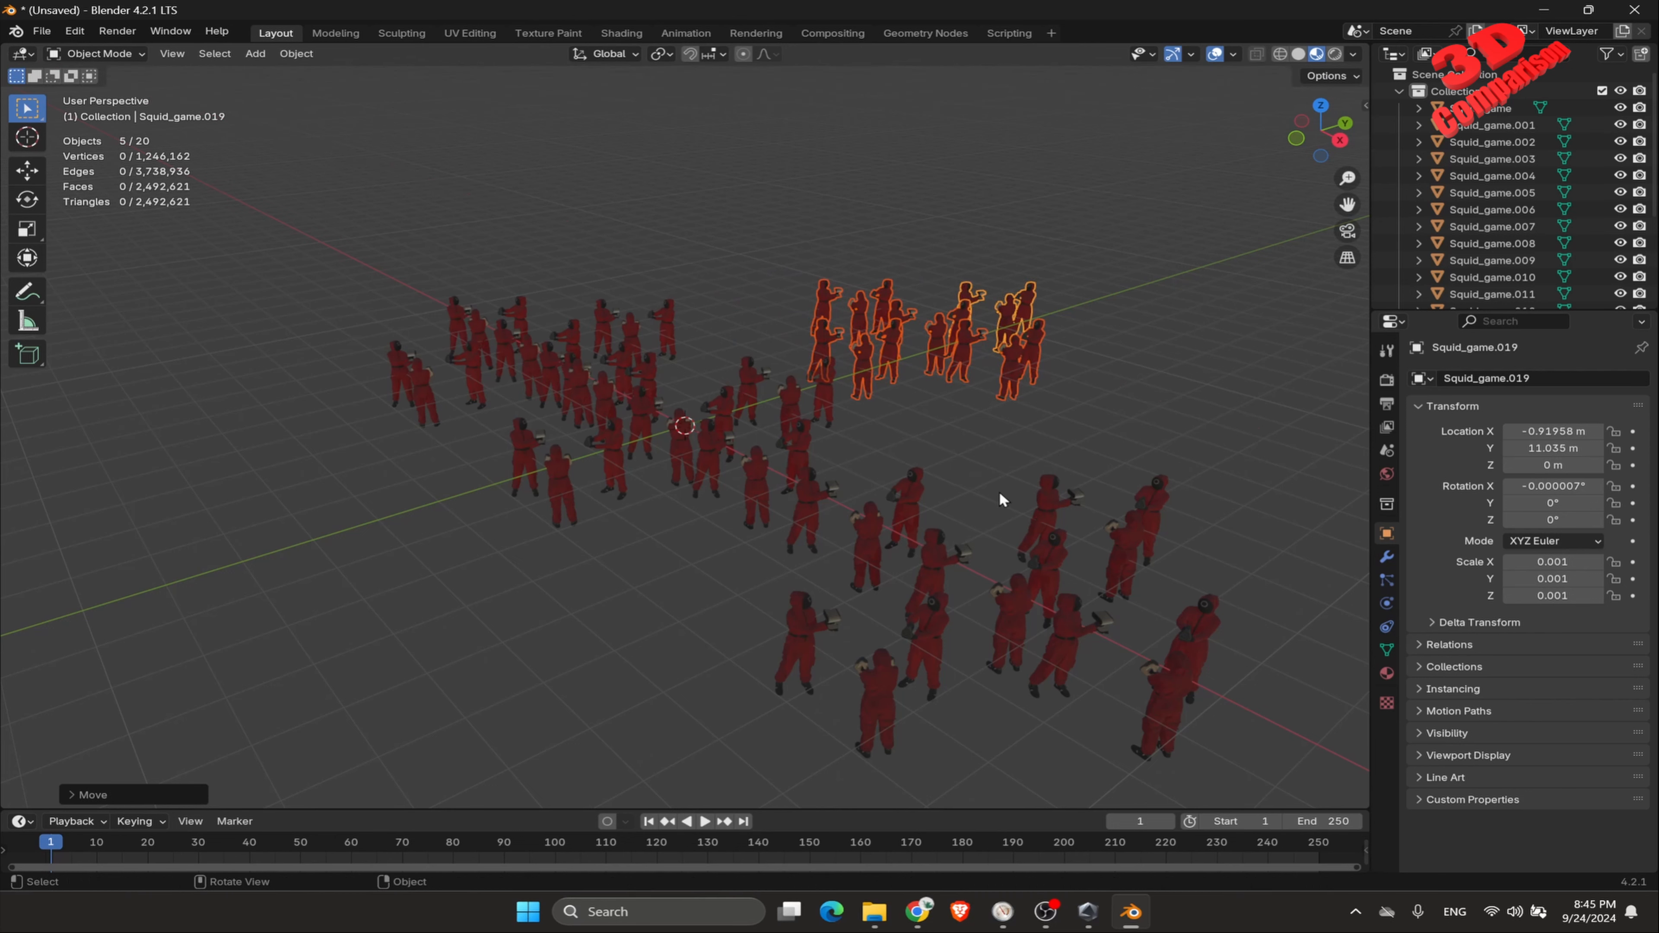
Step: Make a linked duplicate of that group about 15.7 m in negative Y, completing 25 models, and clear the selection
key("shift+d")
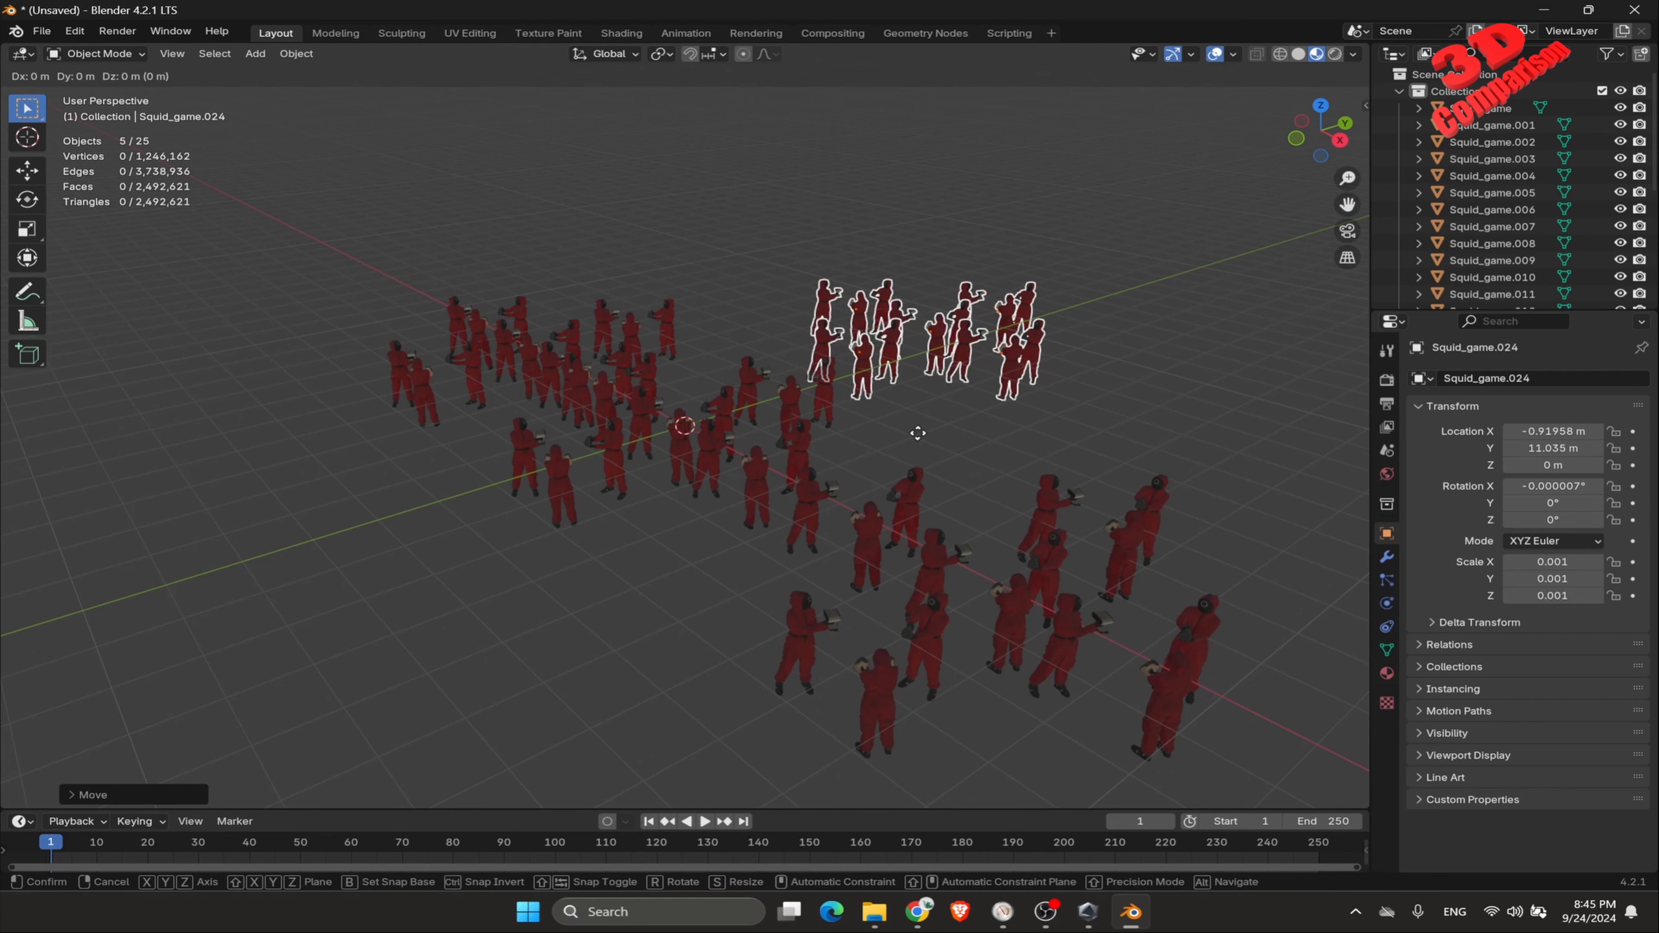
key("y")
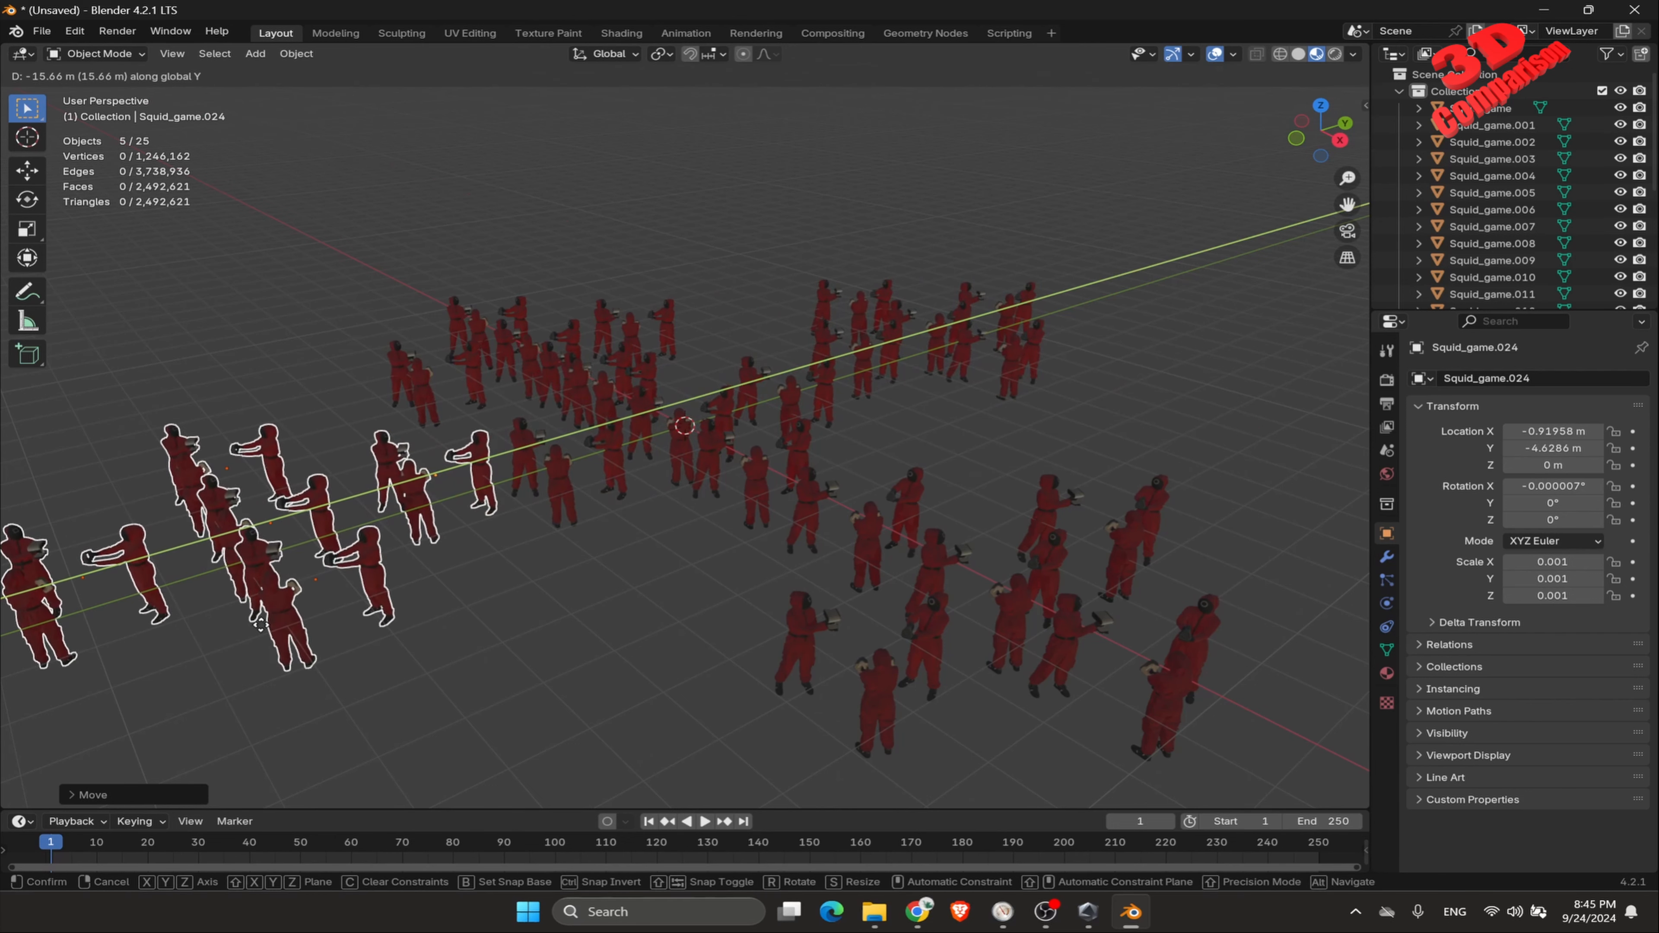
left_click(265, 616)
scroll(747, 511, "down", 2)
left_click(665, 585)
Step: Select all 25 linked models, check blender.exe's committed memory in Resource Monitor, and return to Blender with all models selected
left_click_drag(232, 264, 1160, 752)
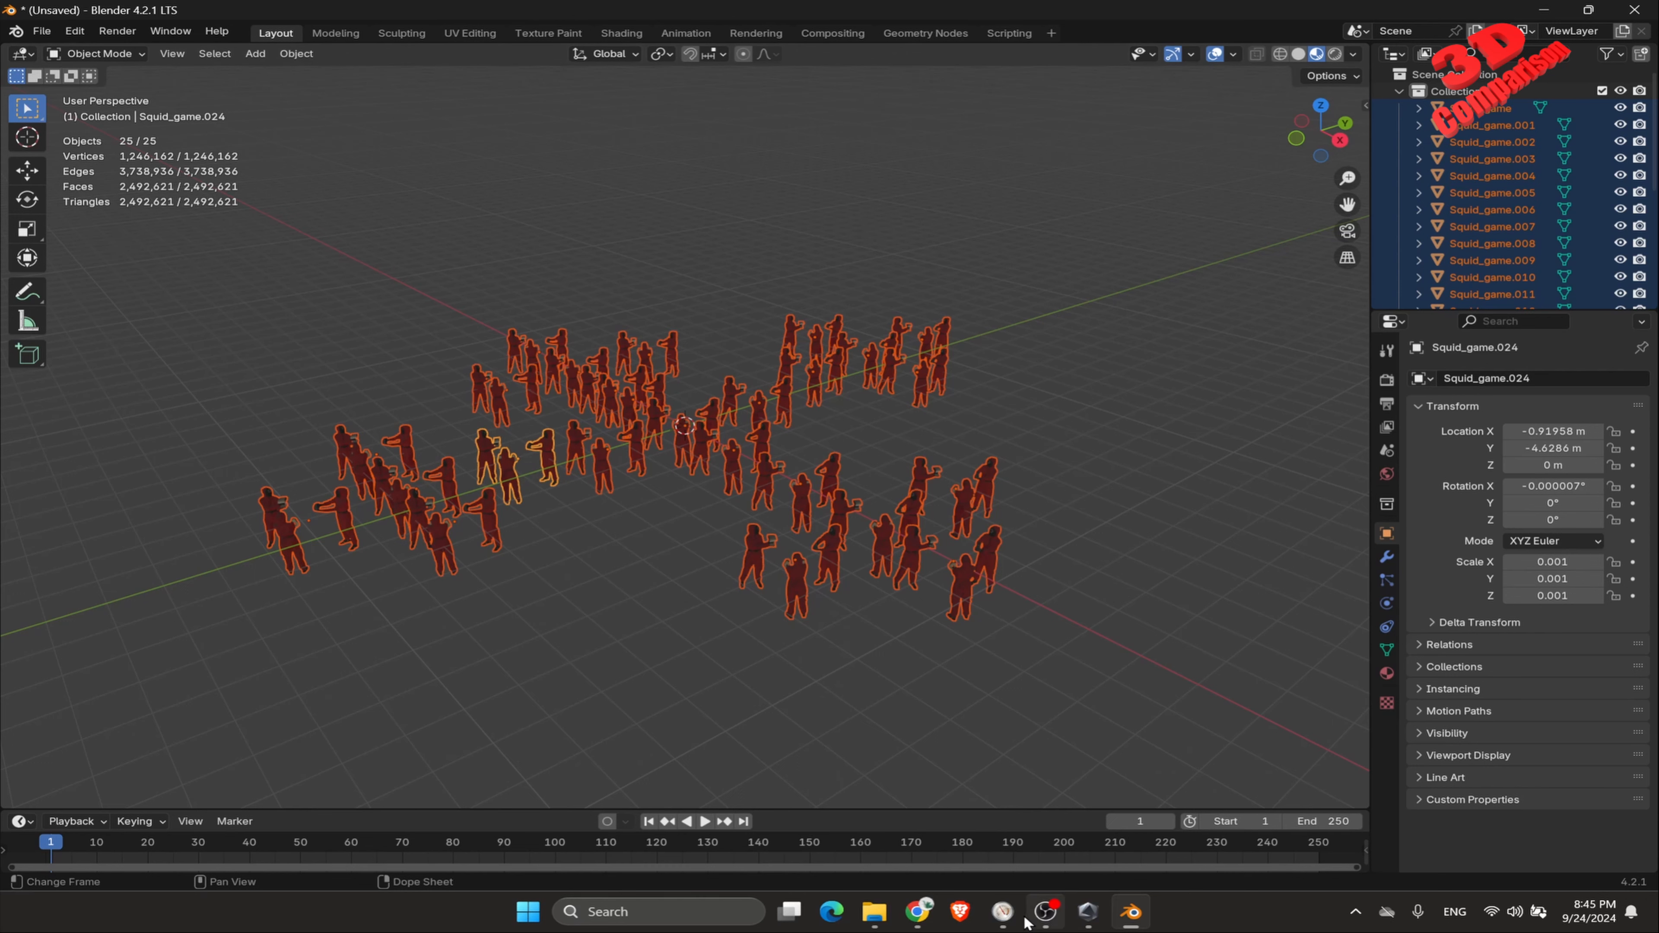
mouse_move(1002, 911)
left_click(1034, 760)
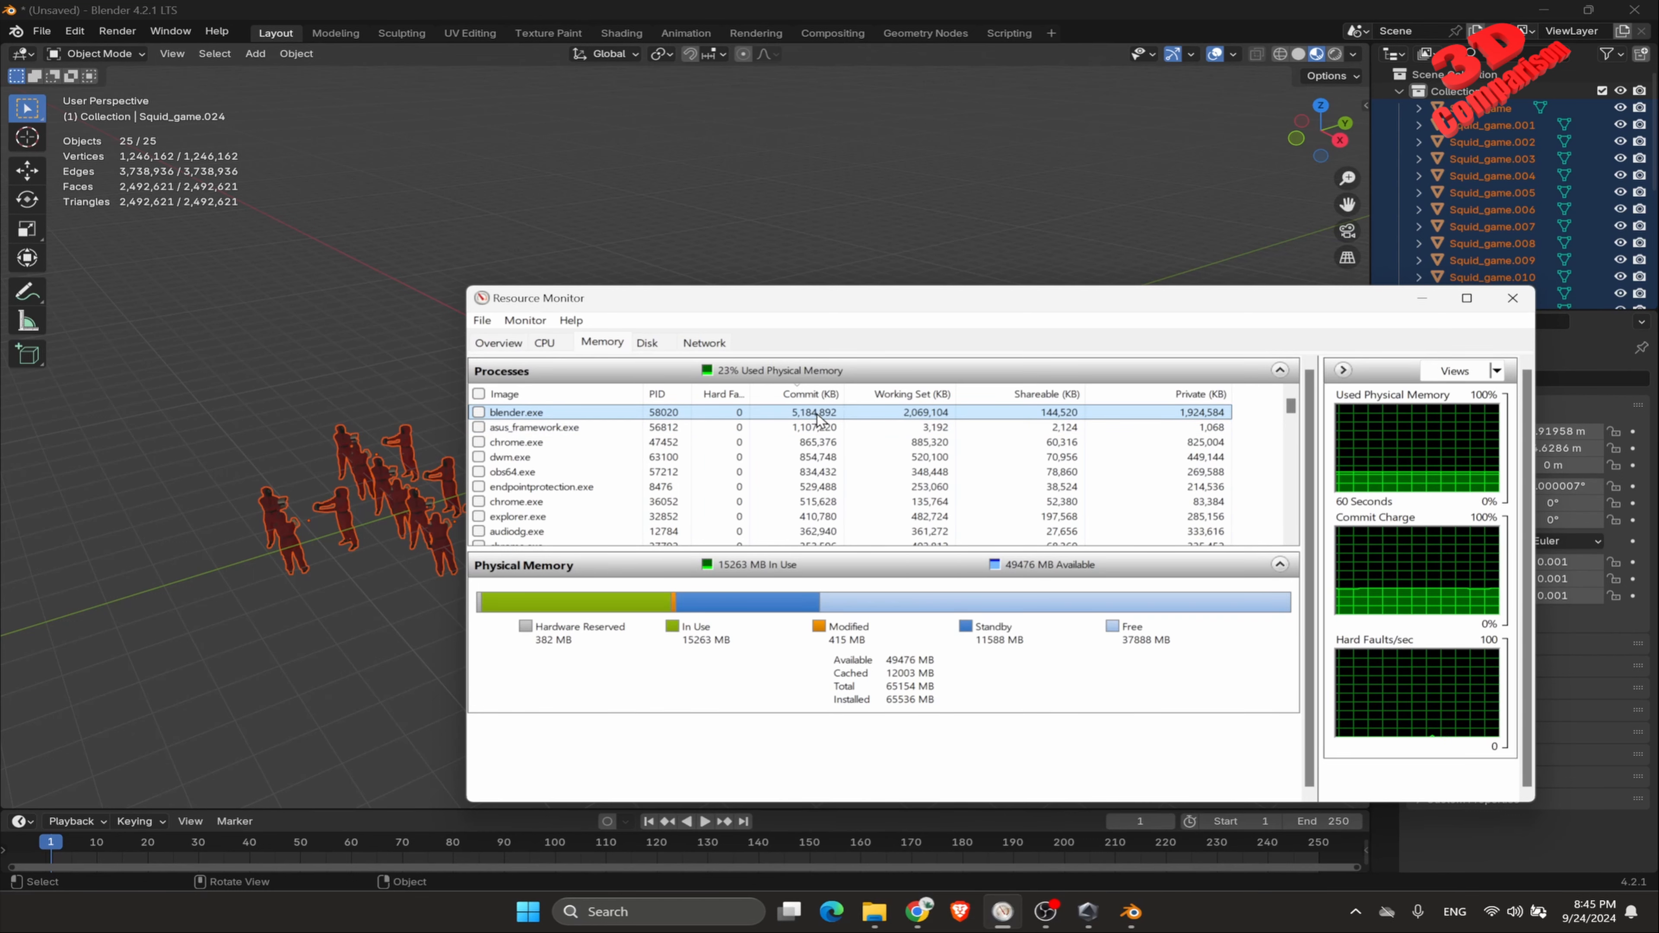
left_click(274, 471)
left_click_drag(206, 266, 1070, 755)
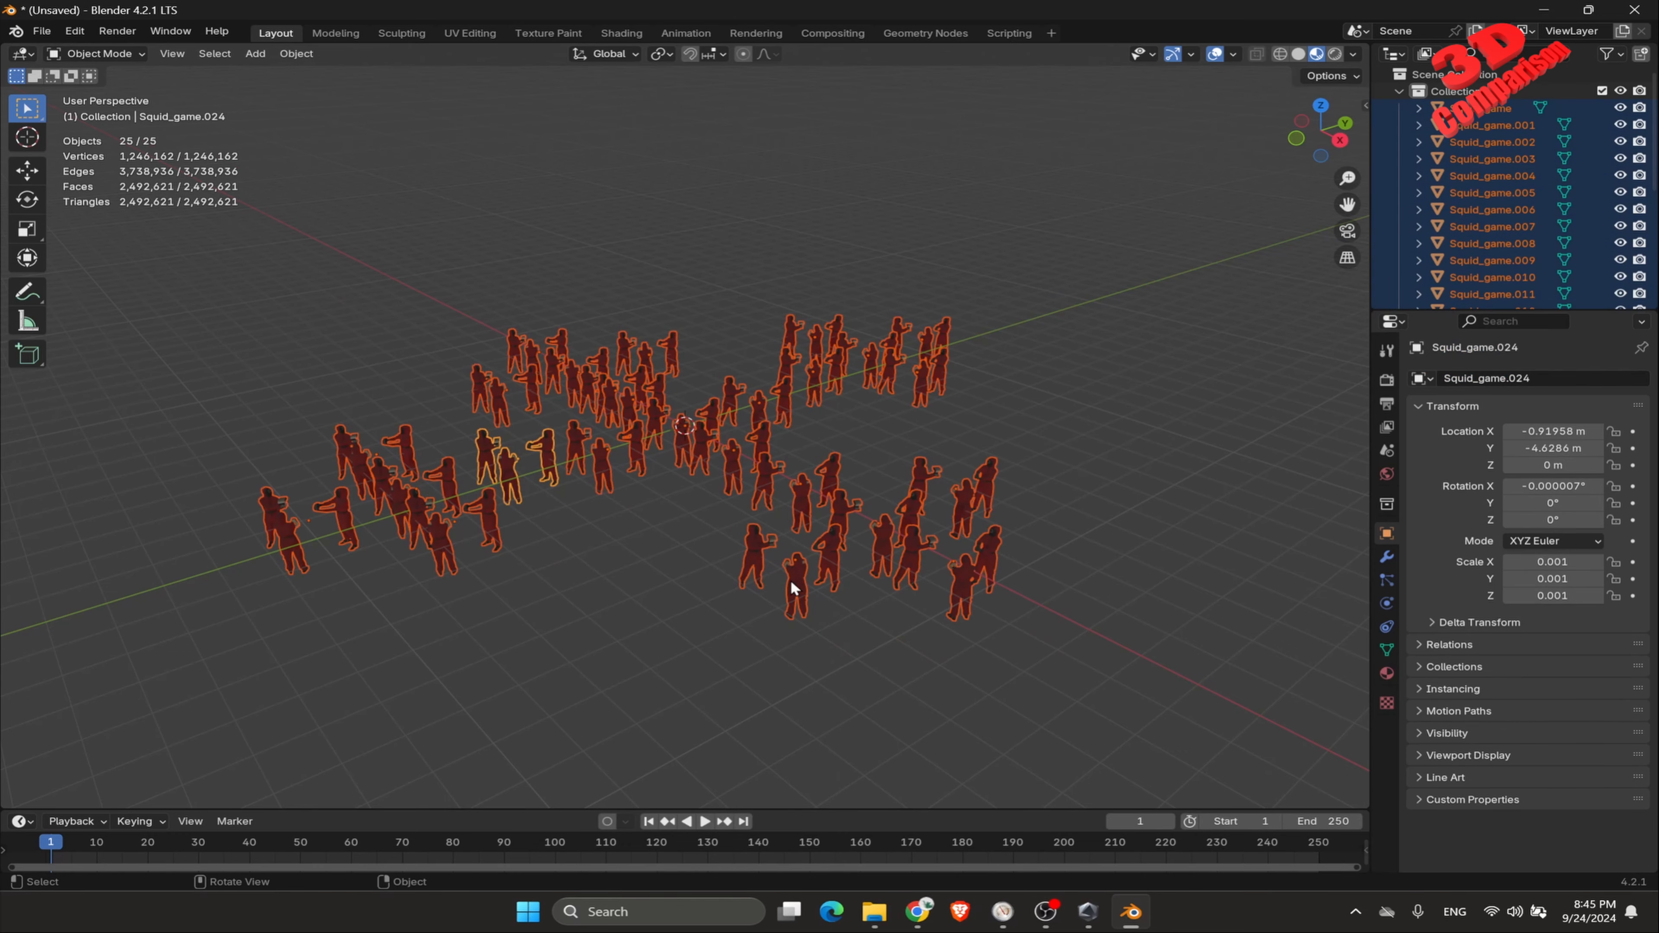
Step: Make a linked duplicate of all 25 selected models about 1.35 m up along Z
key("shift+d")
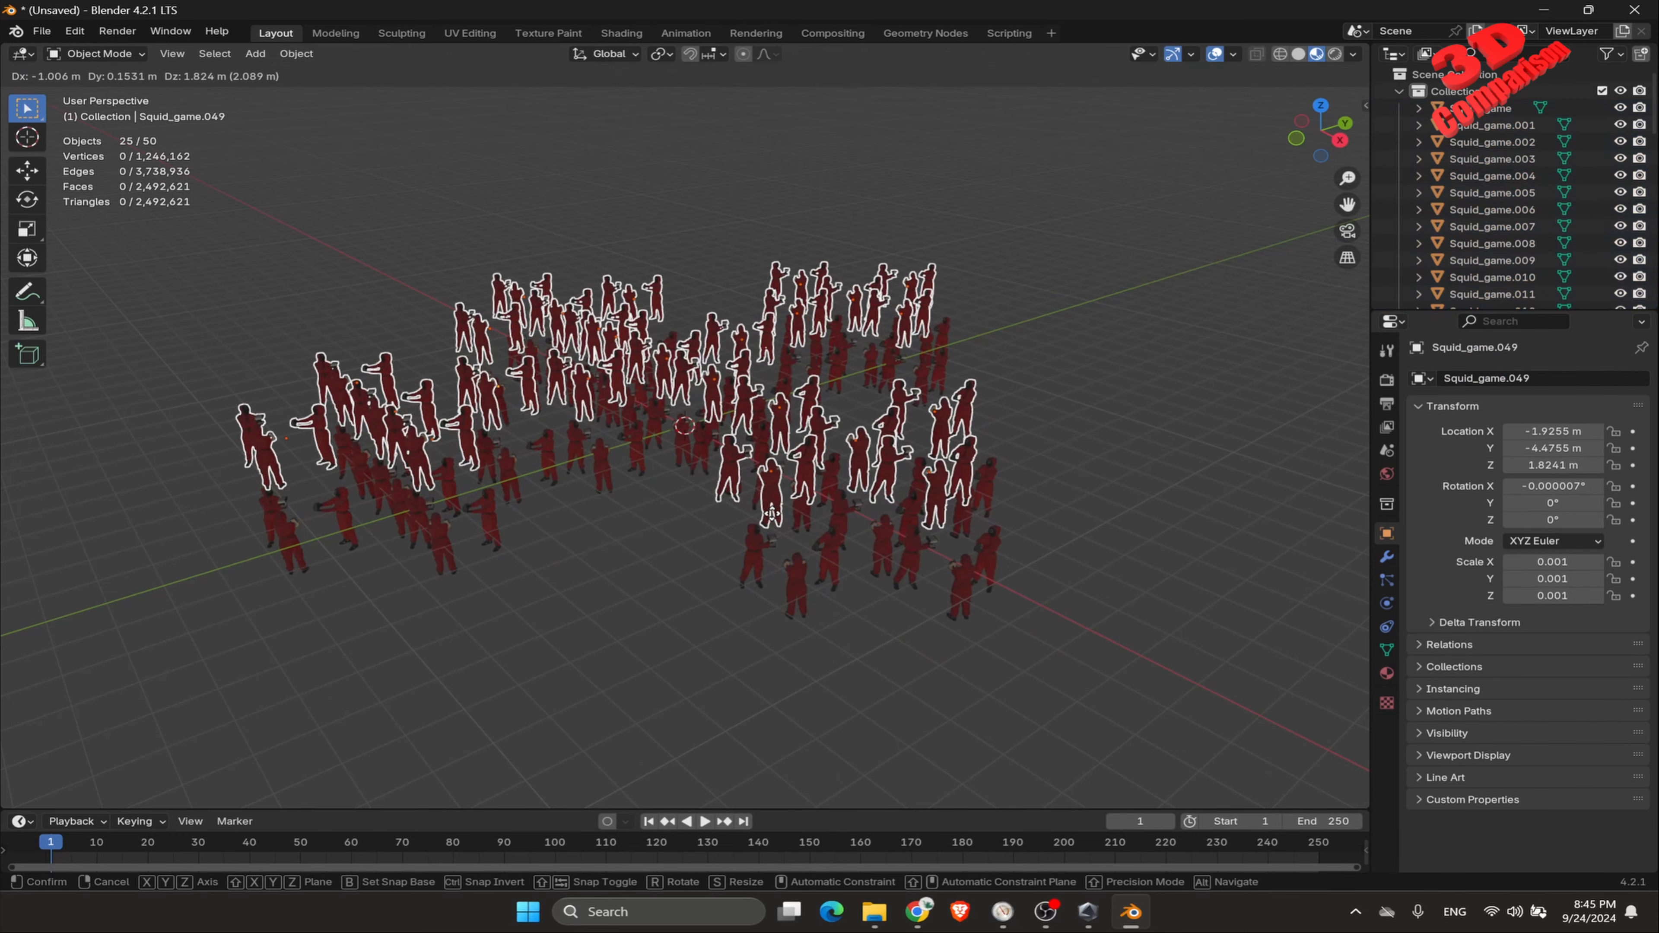
key("x")
key("z")
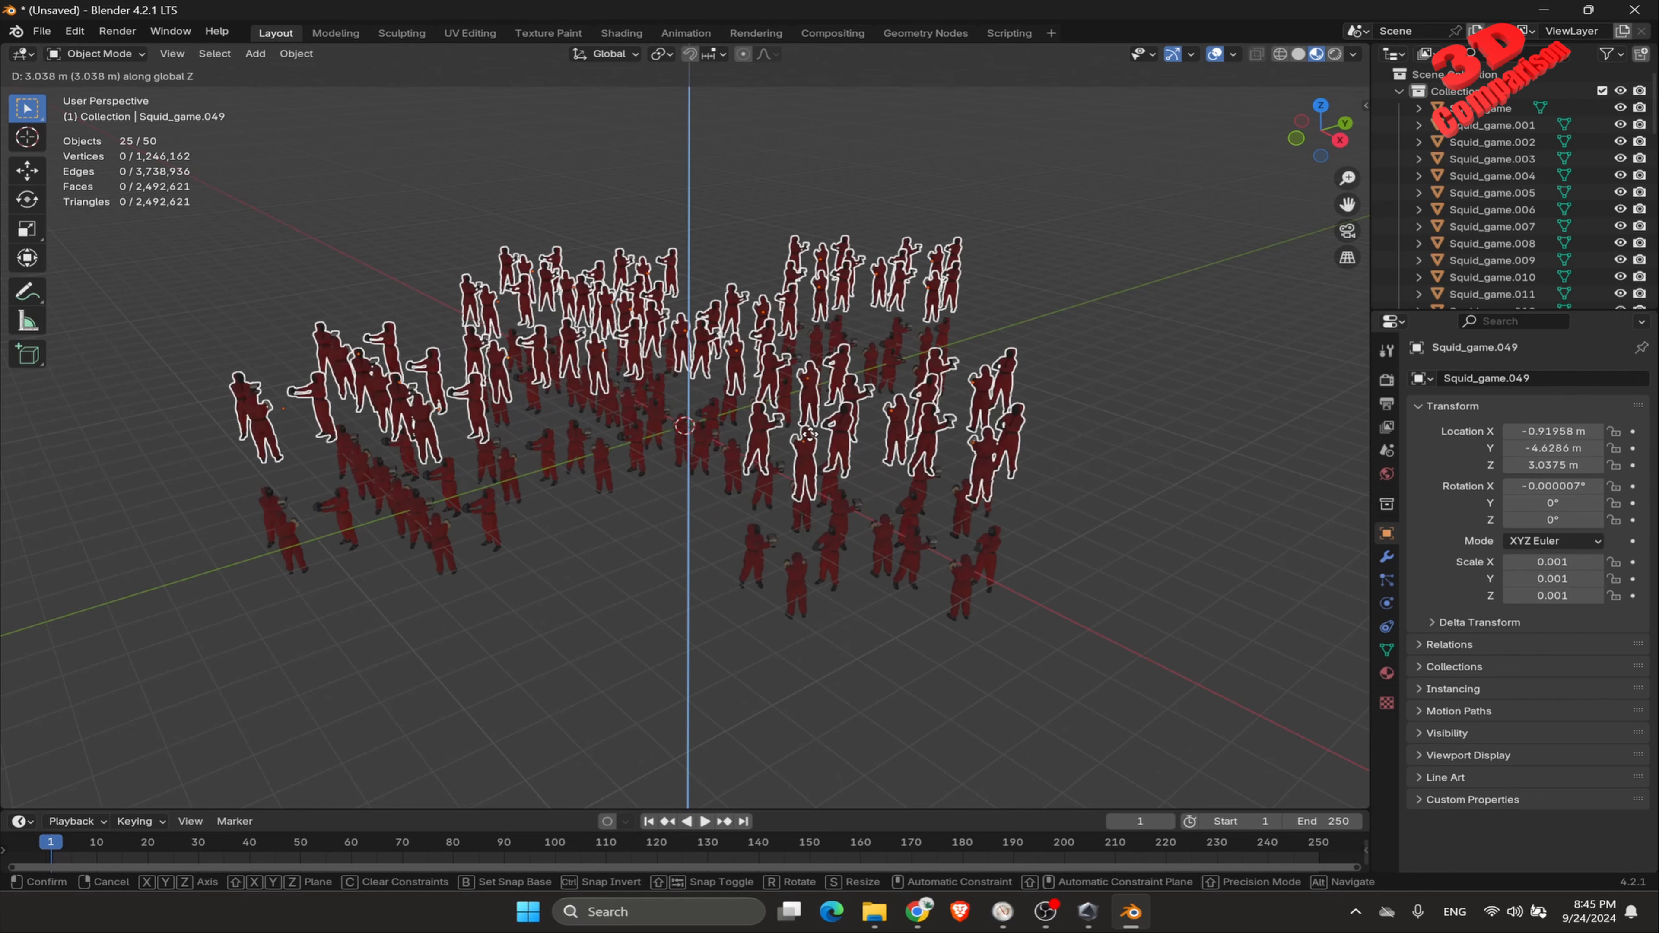
left_click(825, 538)
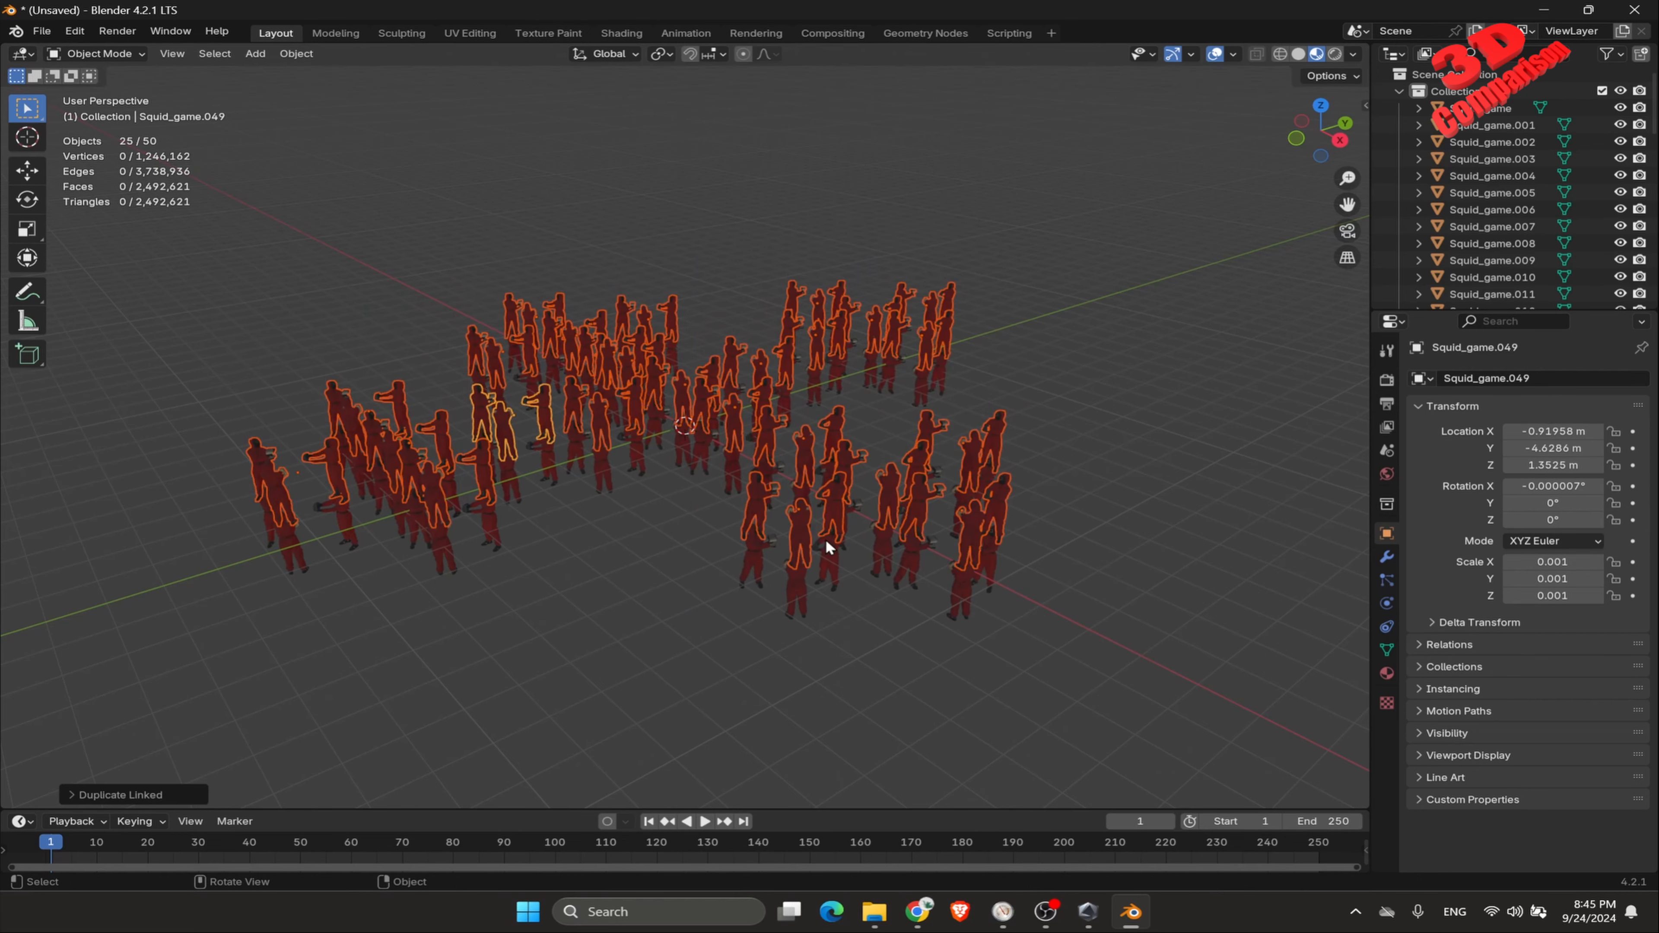
Step: Stack three more linked duplicates of the 25-model layer upward along Z, spaced about 1.8, 1.9 and 1.6 m, and clear the selection
key("shift+d")
key("z")
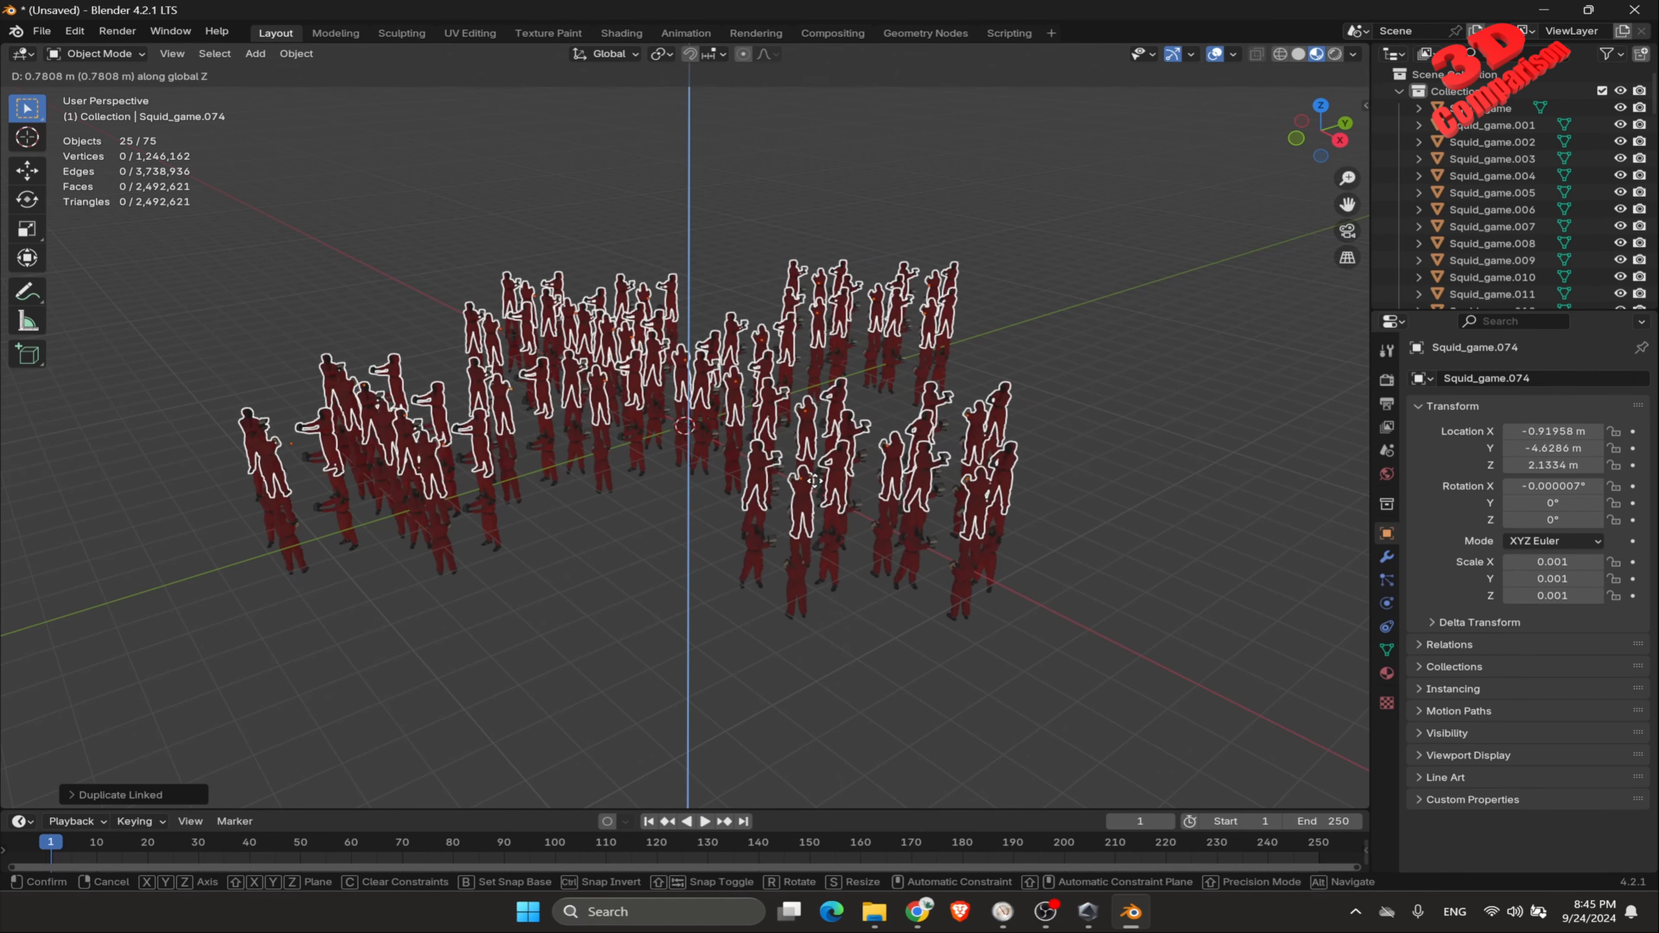
left_click(813, 480)
key("shift+d")
key("z")
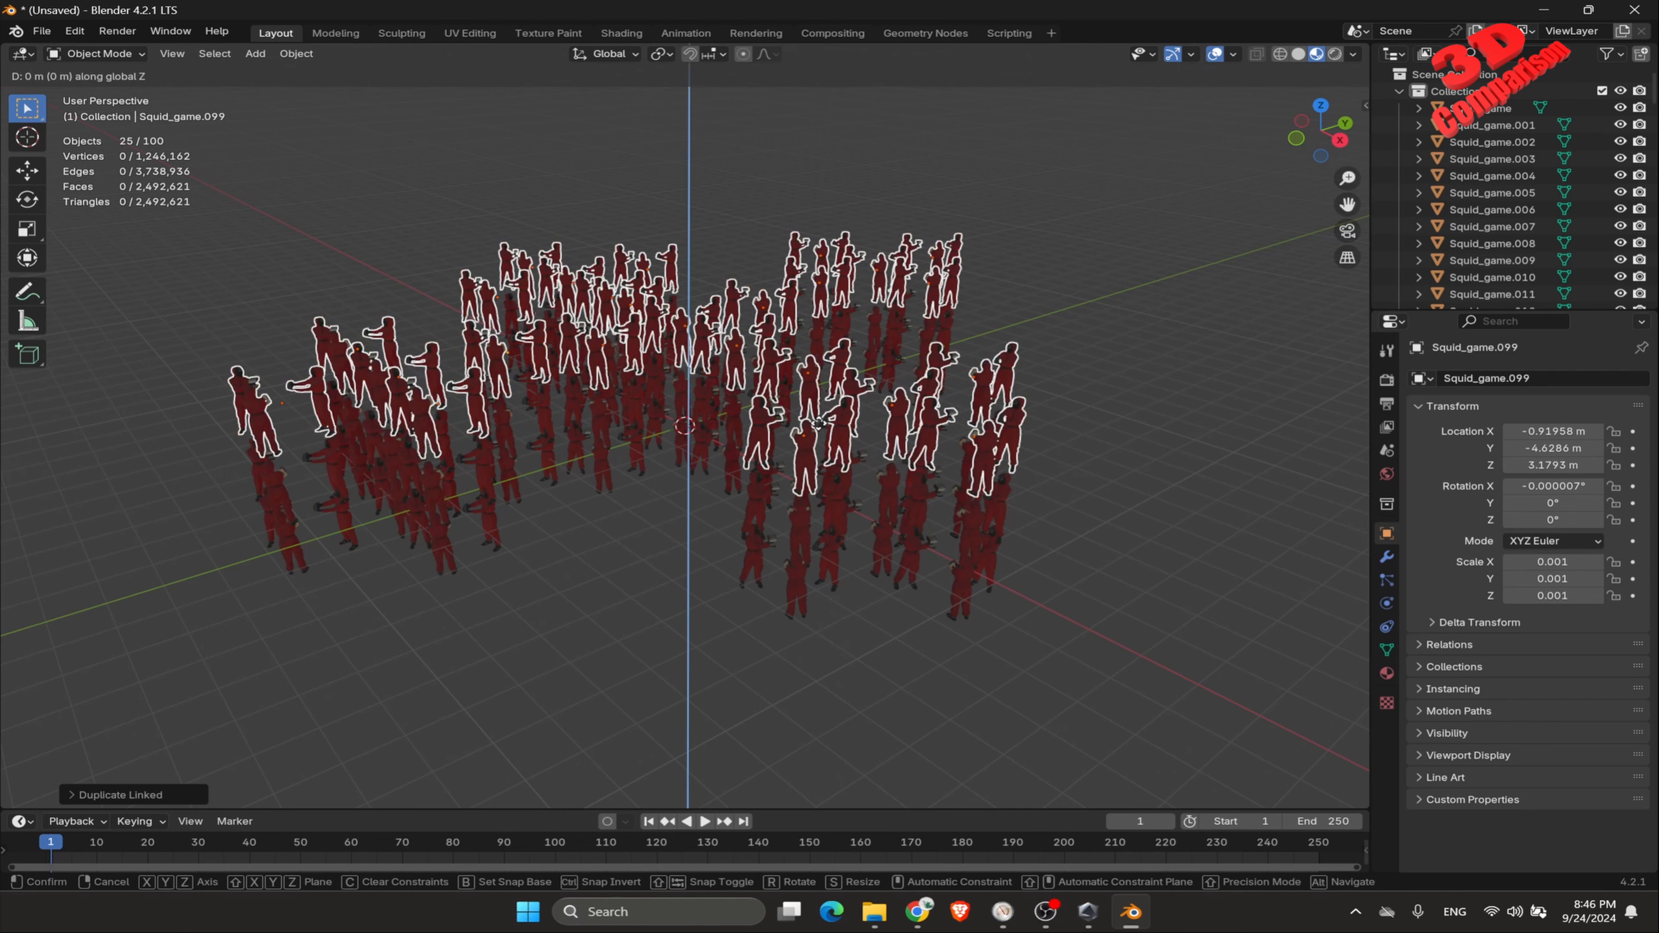
left_click(821, 418)
key("shift+d")
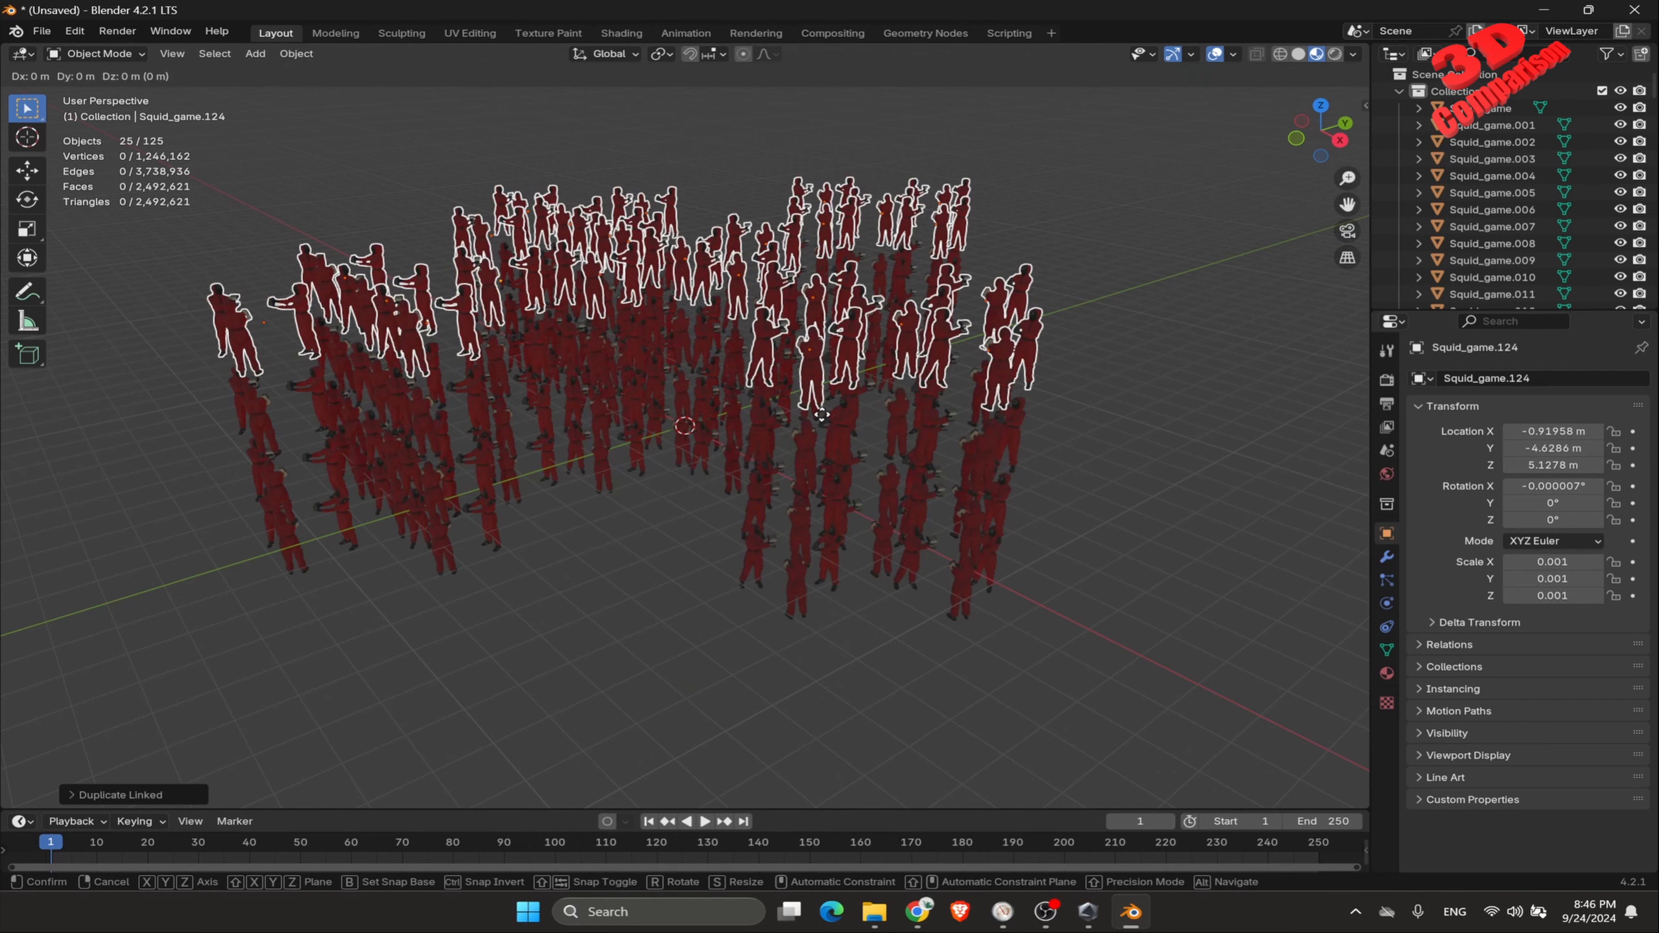
key("z")
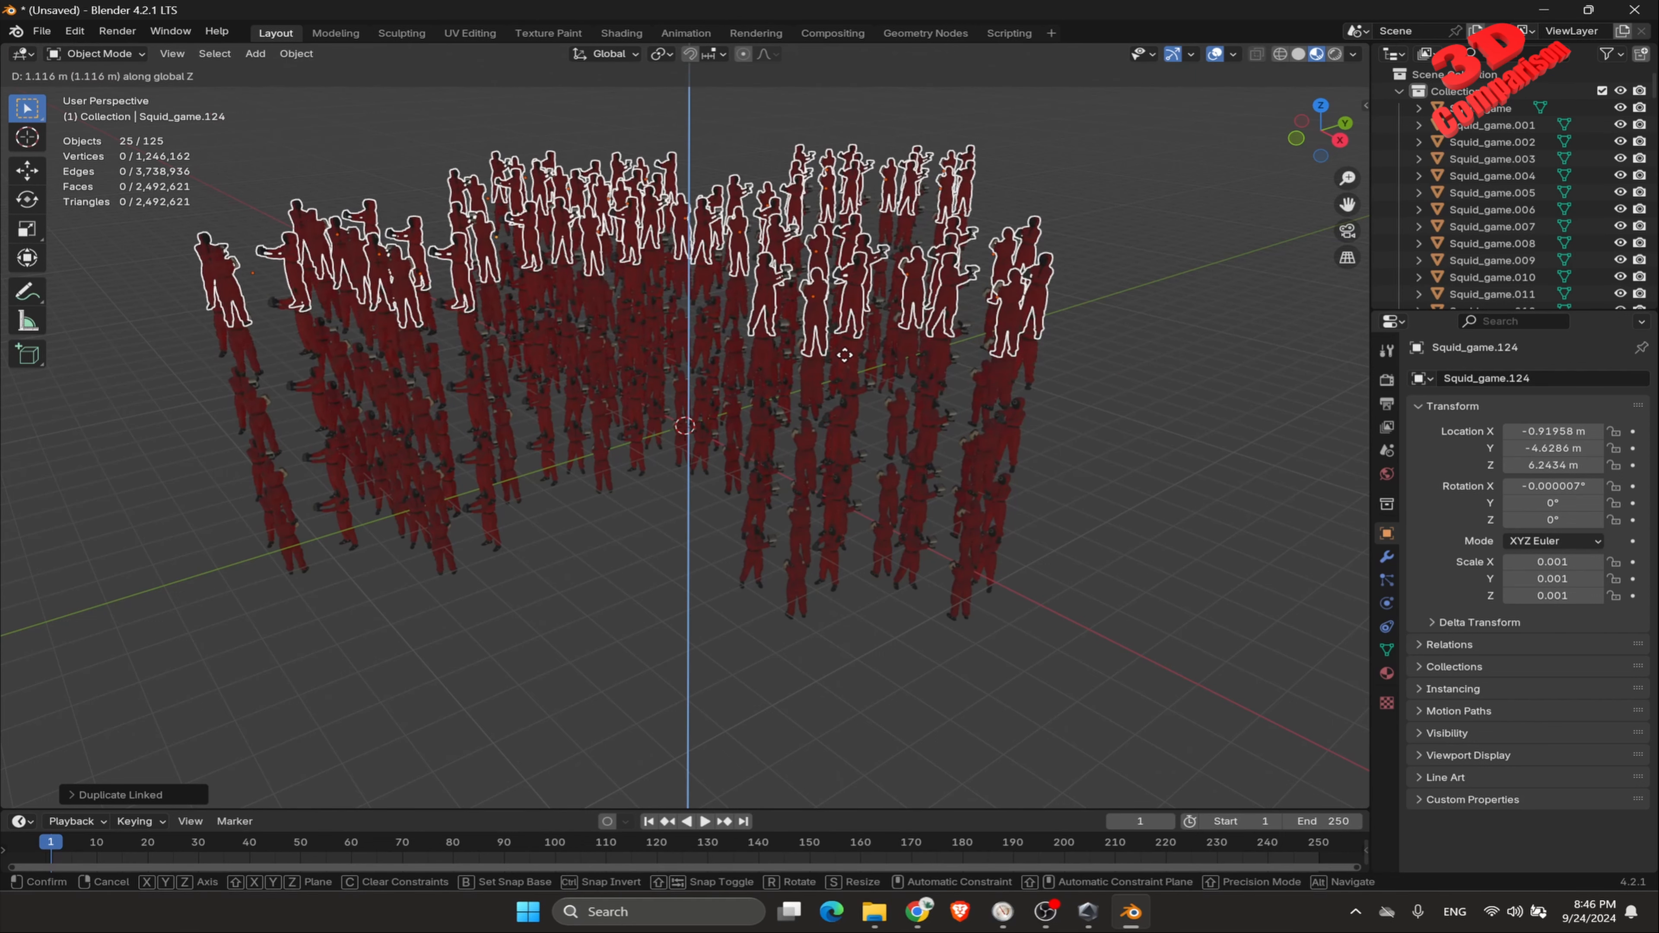
left_click(834, 413)
scroll(810, 455, "down", 2)
left_click(696, 564)
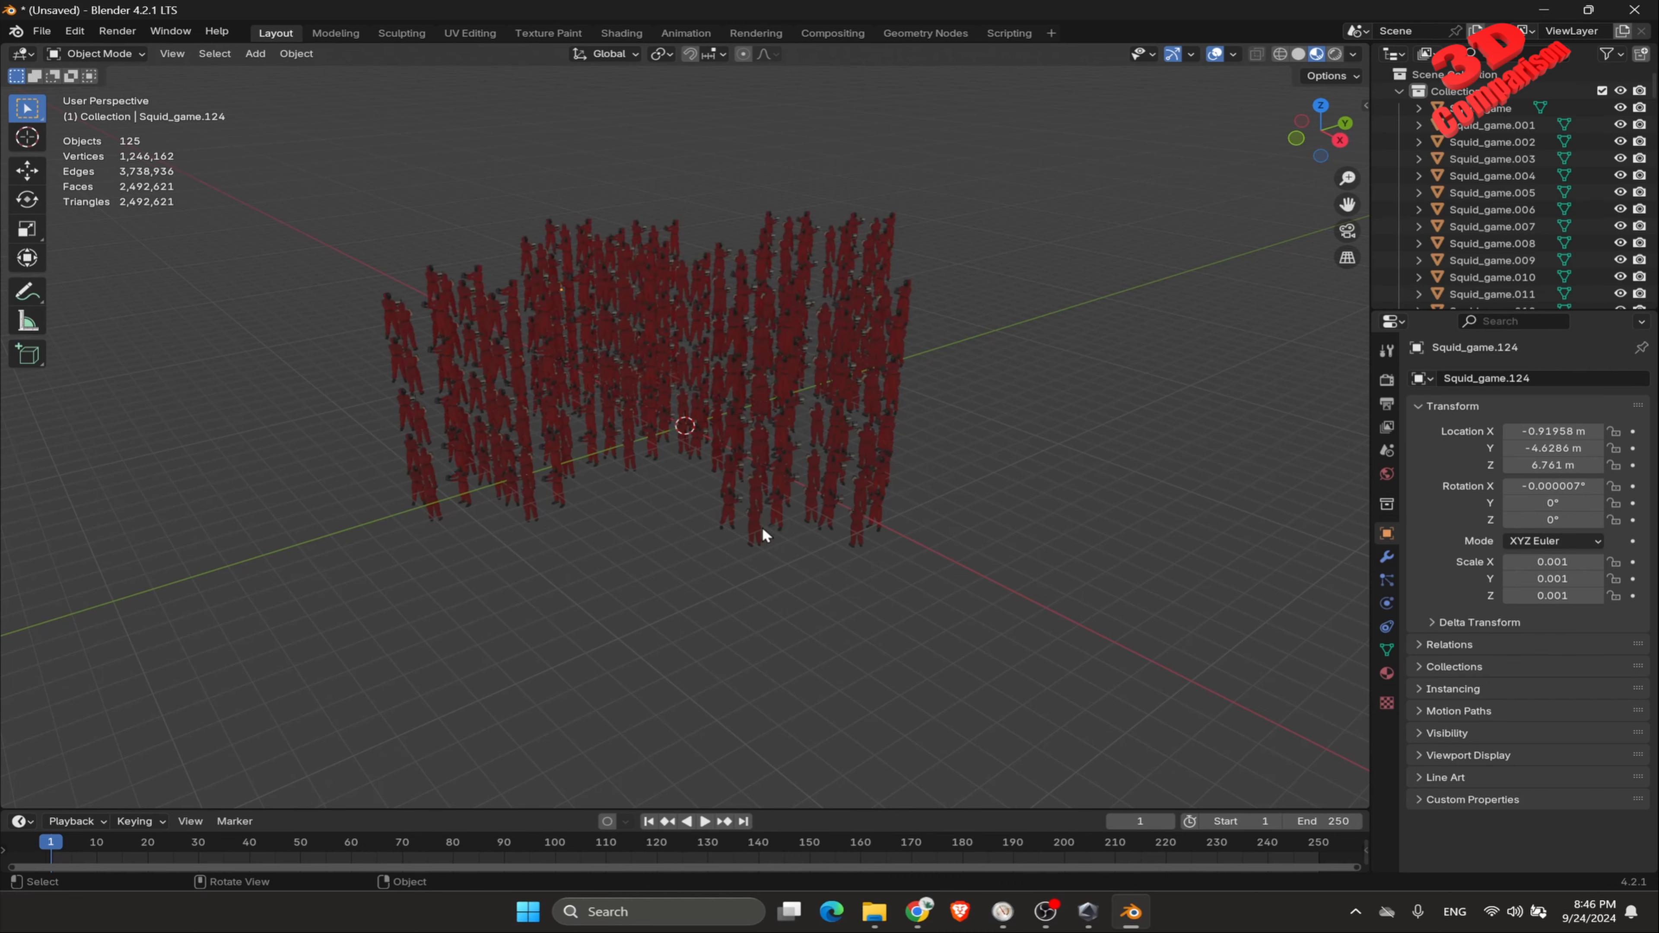
Step: Check blender.exe's committed memory in Resource Monitor with the linked stack unselected, and return to Blender
middle_click_drag(701, 437, 762, 531, "shift")
scroll(762, 531, "up", 3)
left_click(1002, 911)
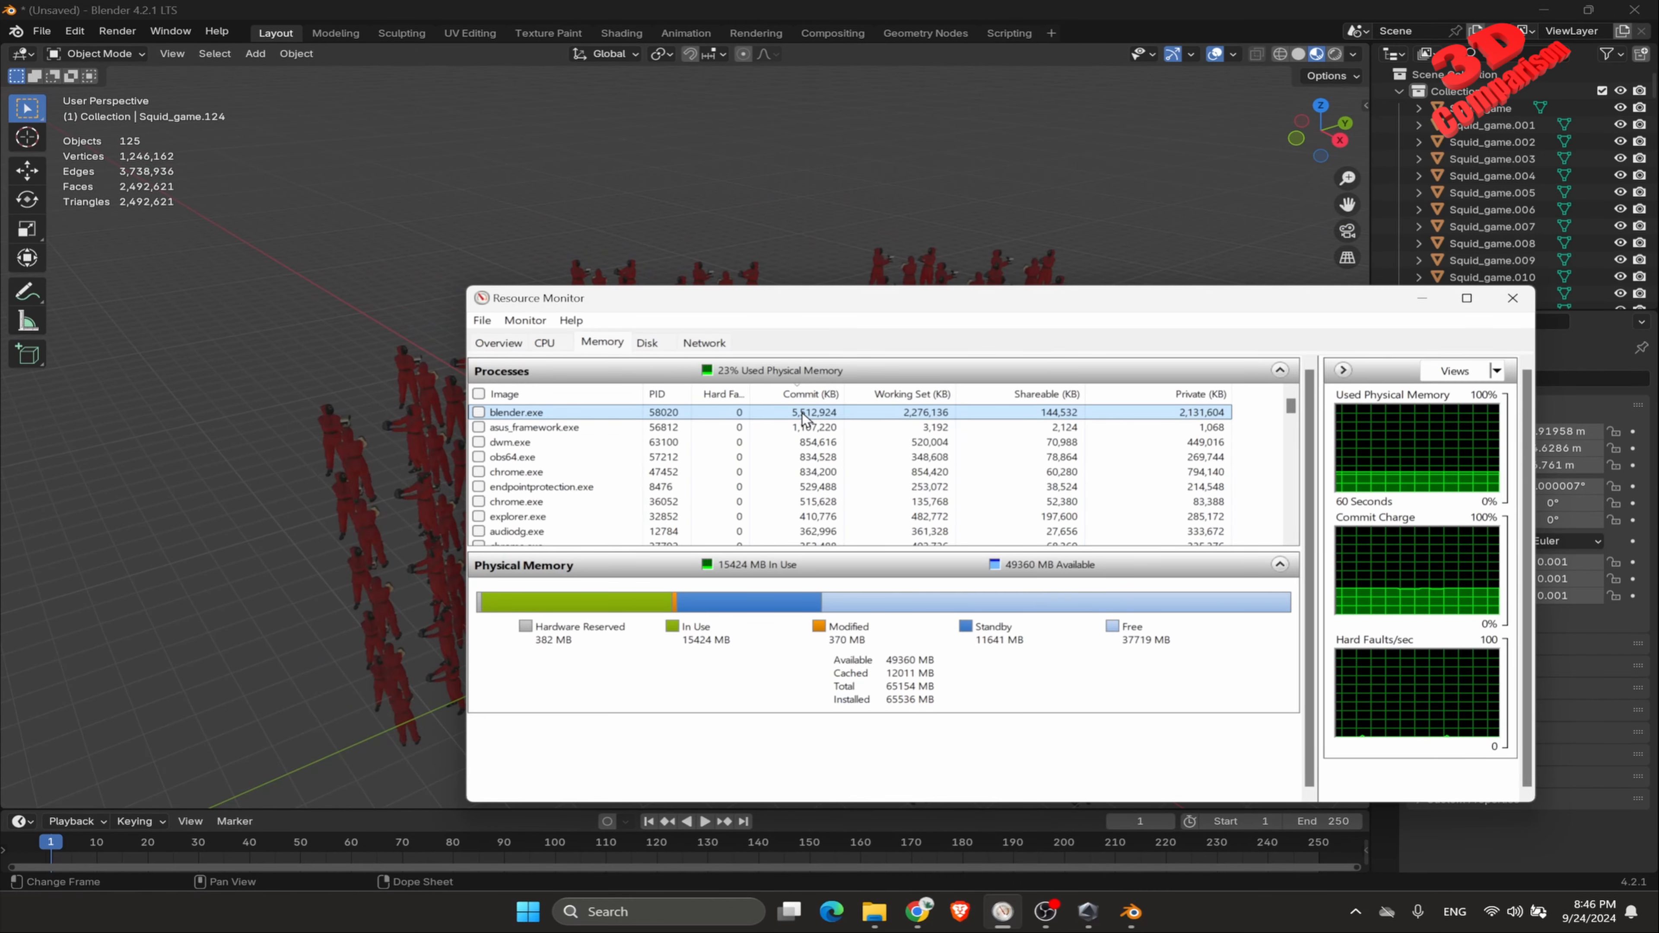
left_click(792, 212)
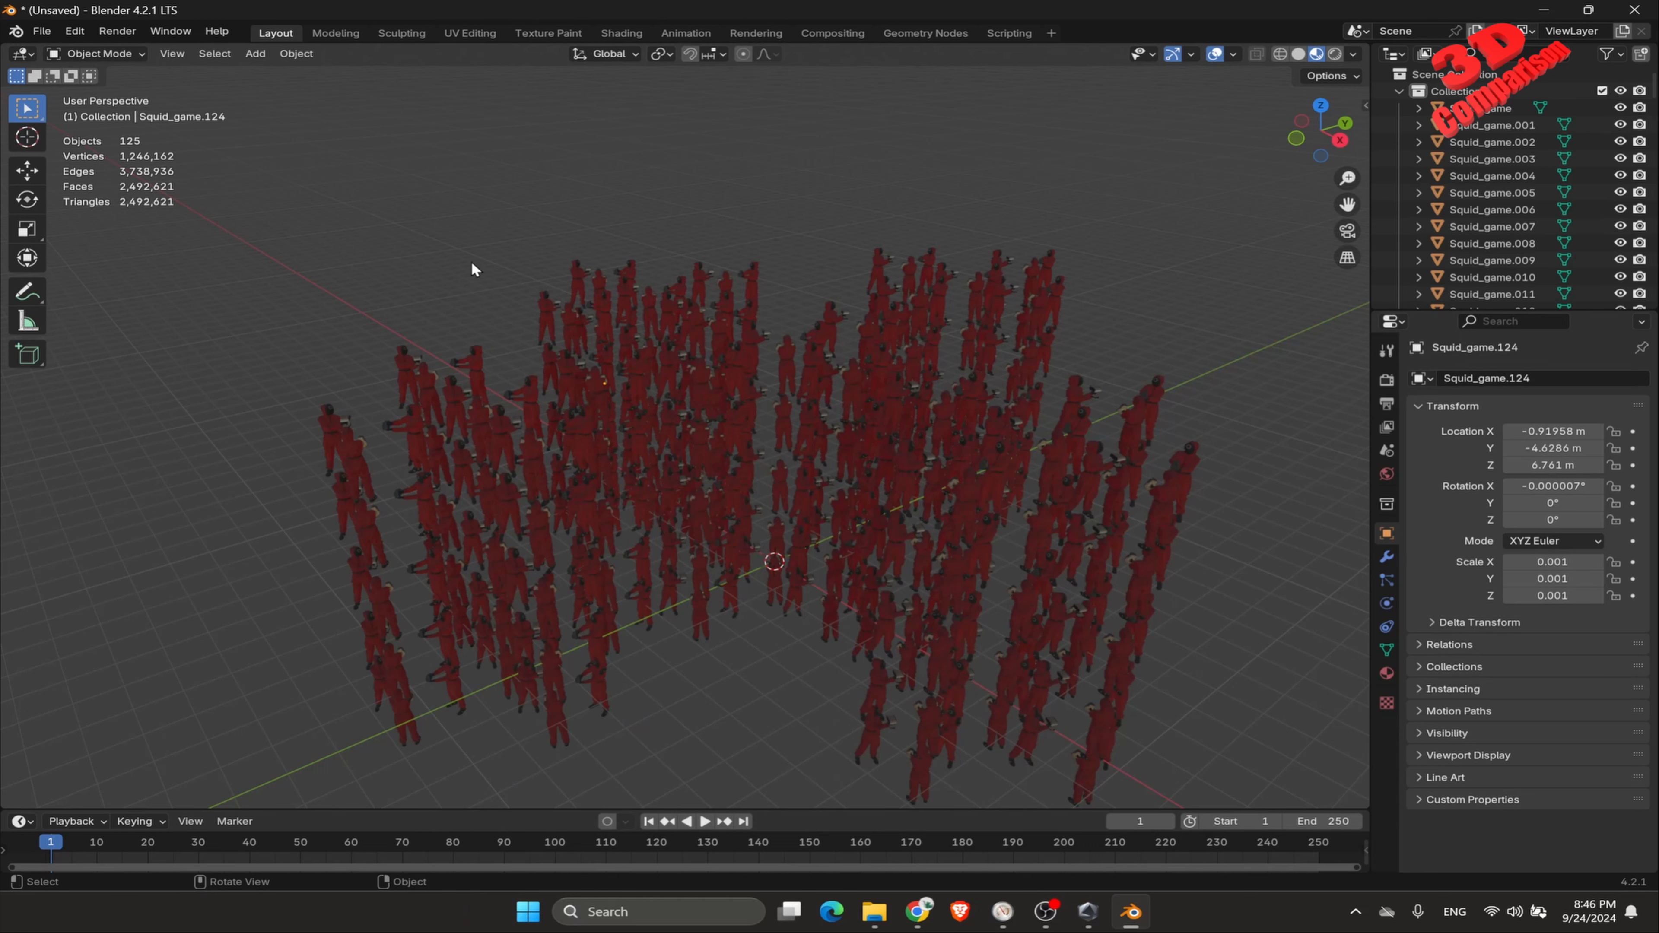
Step: Select all 125 linked models, recheck blender.exe's committed memory in Resource Monitor, and return to Blender
scroll(188, 241, "down", 2)
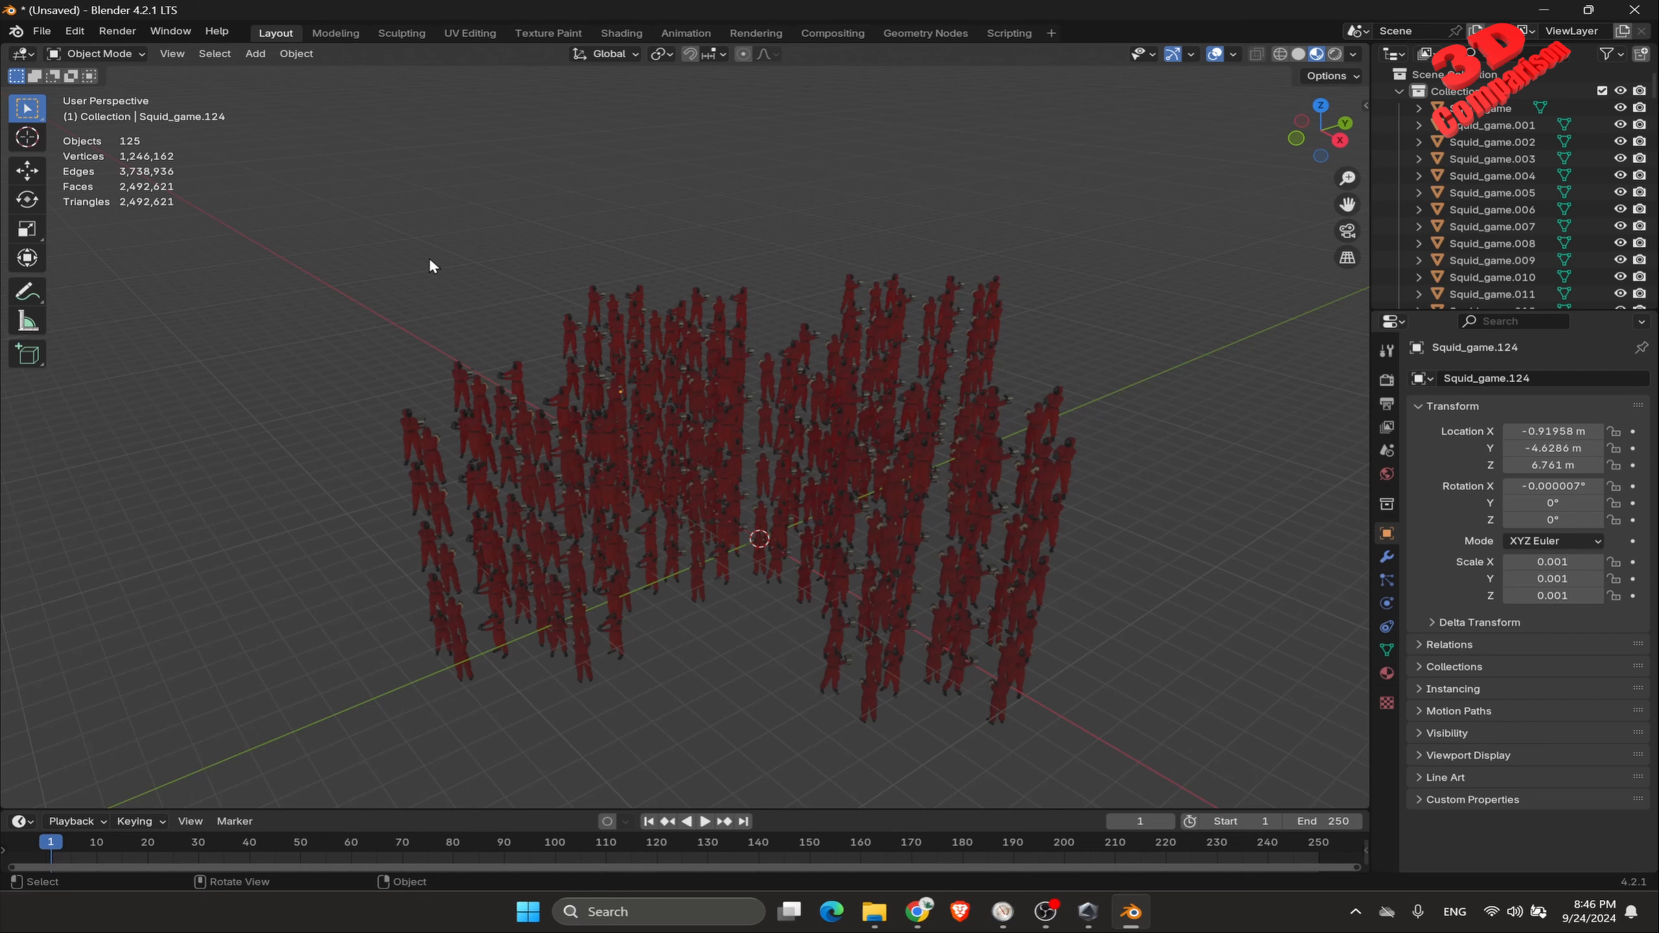
left_click_drag(314, 213, 1336, 817)
left_click_drag(150, 203, 140, 196)
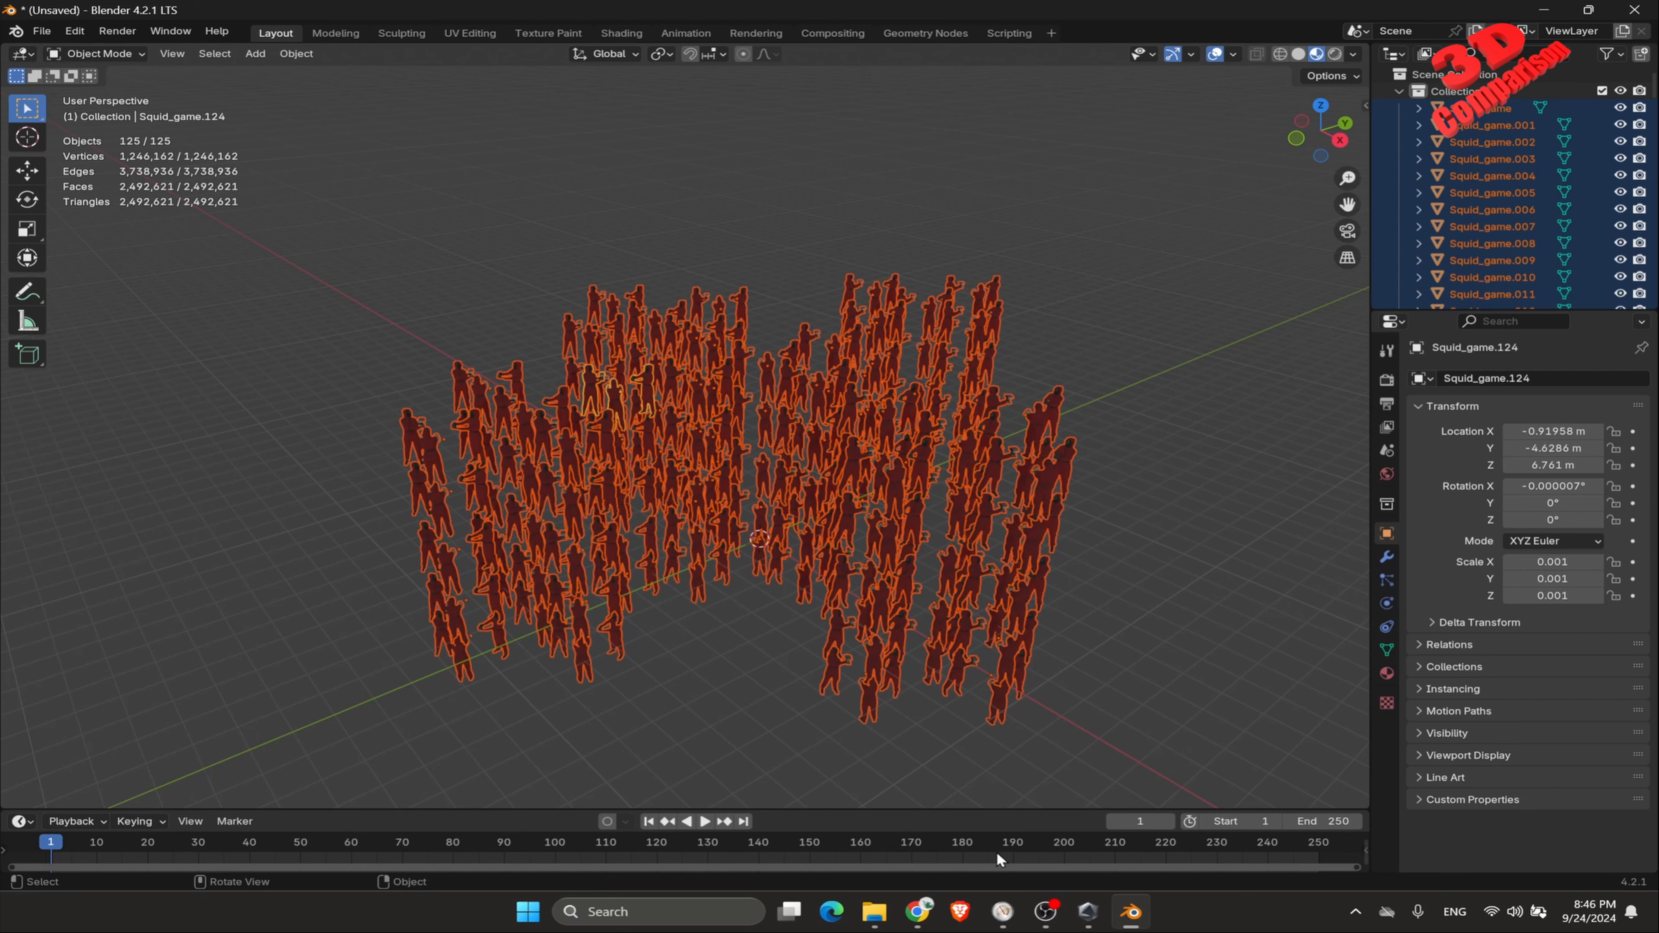
left_click(1003, 911)
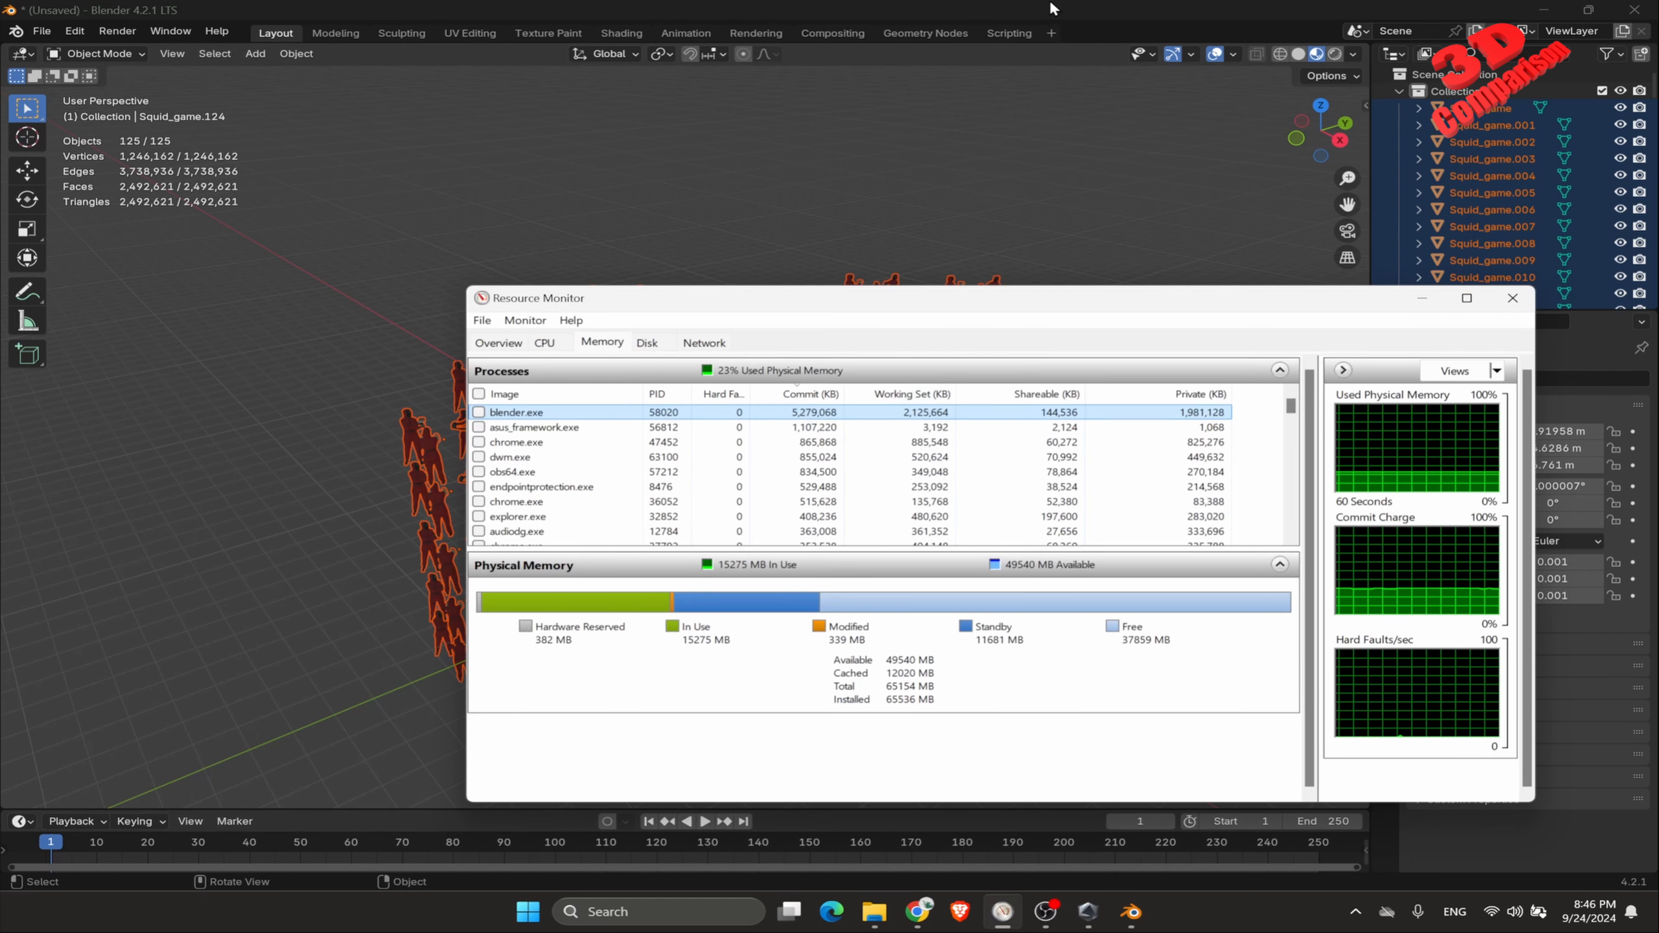
left_click(1155, 14)
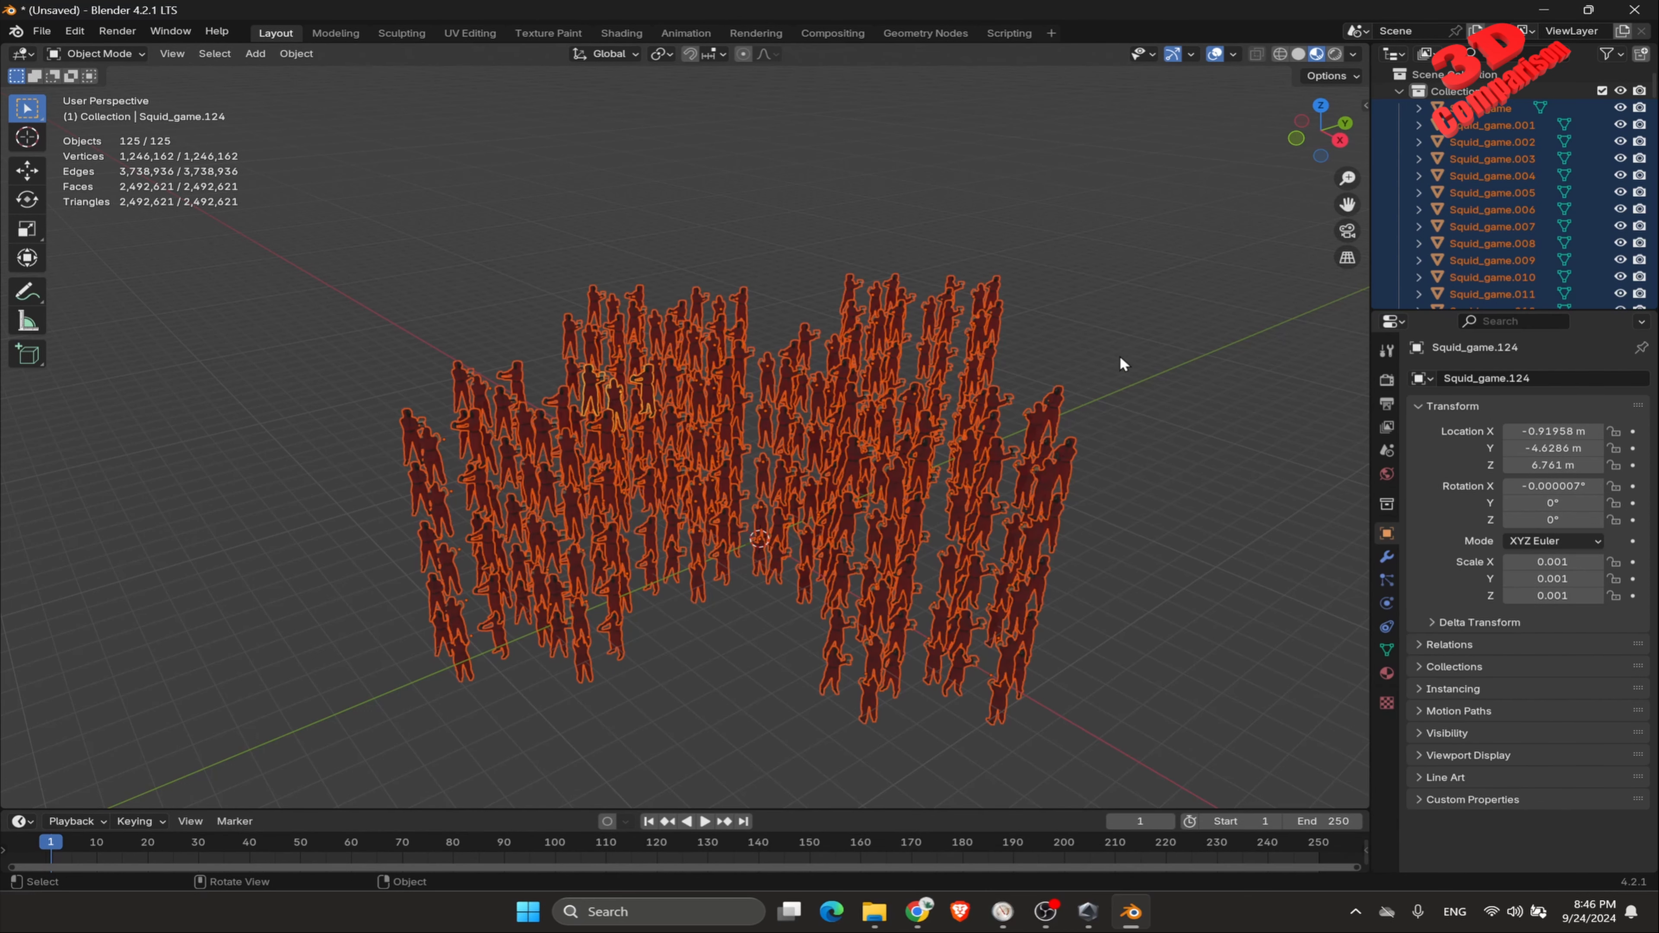
Step: Delete the linked duplicates Squid_game.001 through Squid_game.124, keeping only the original Squid_game model
left_click(1509, 126)
scroll(1528, 222, "down", 8)
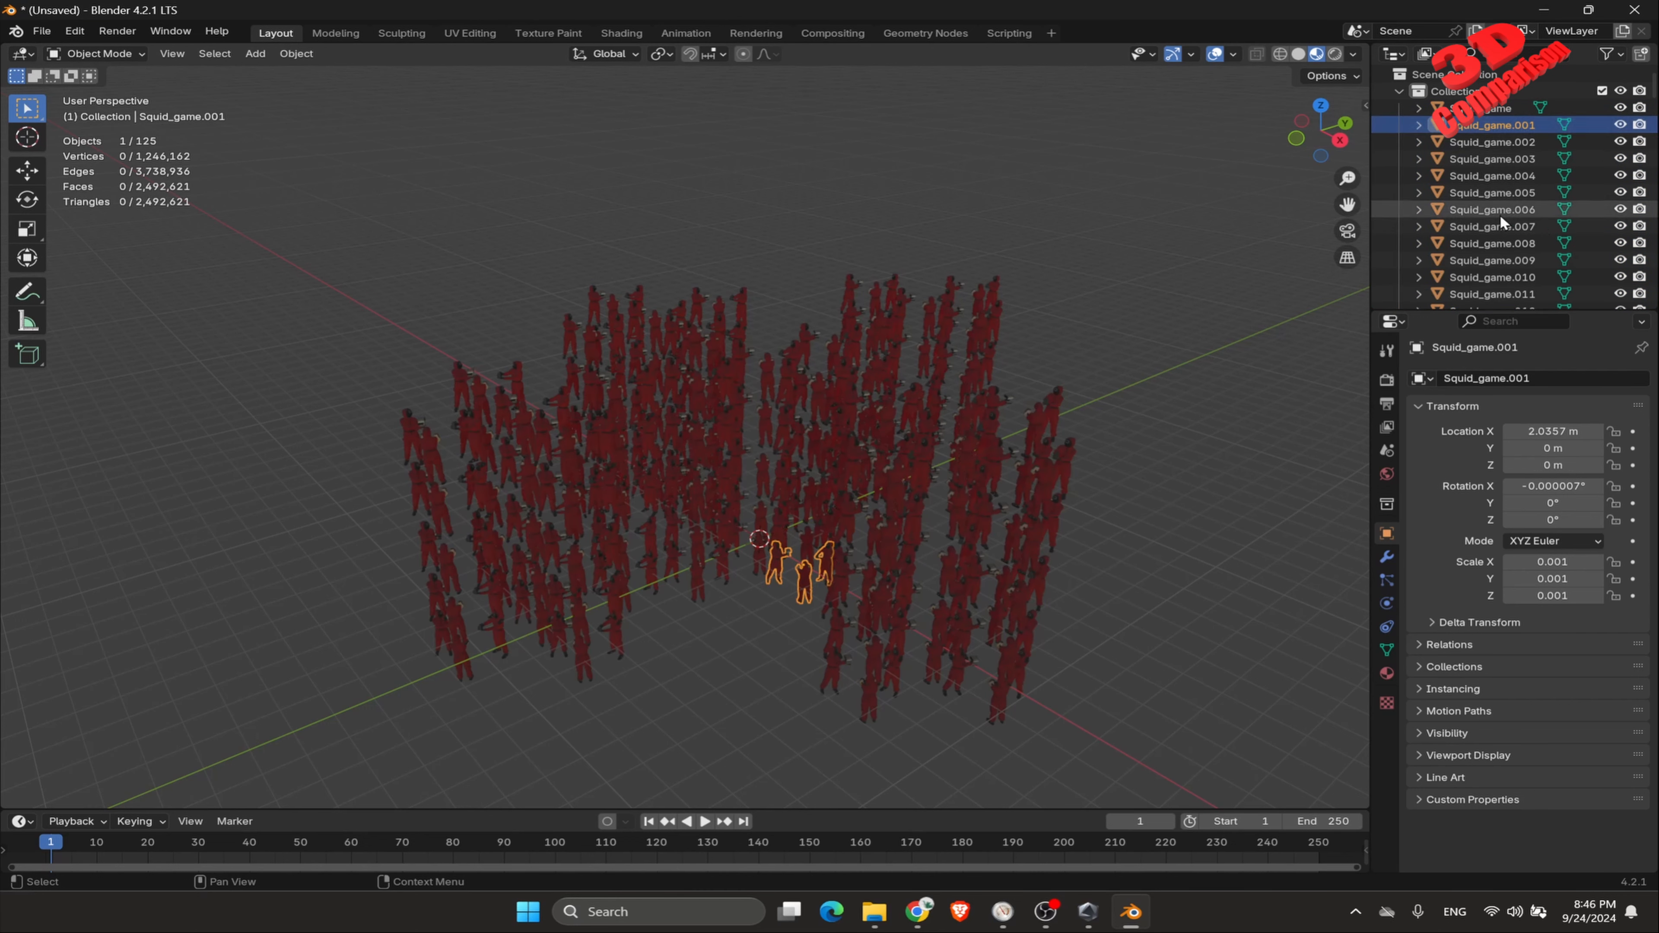
scroll(1516, 238, "down", 20)
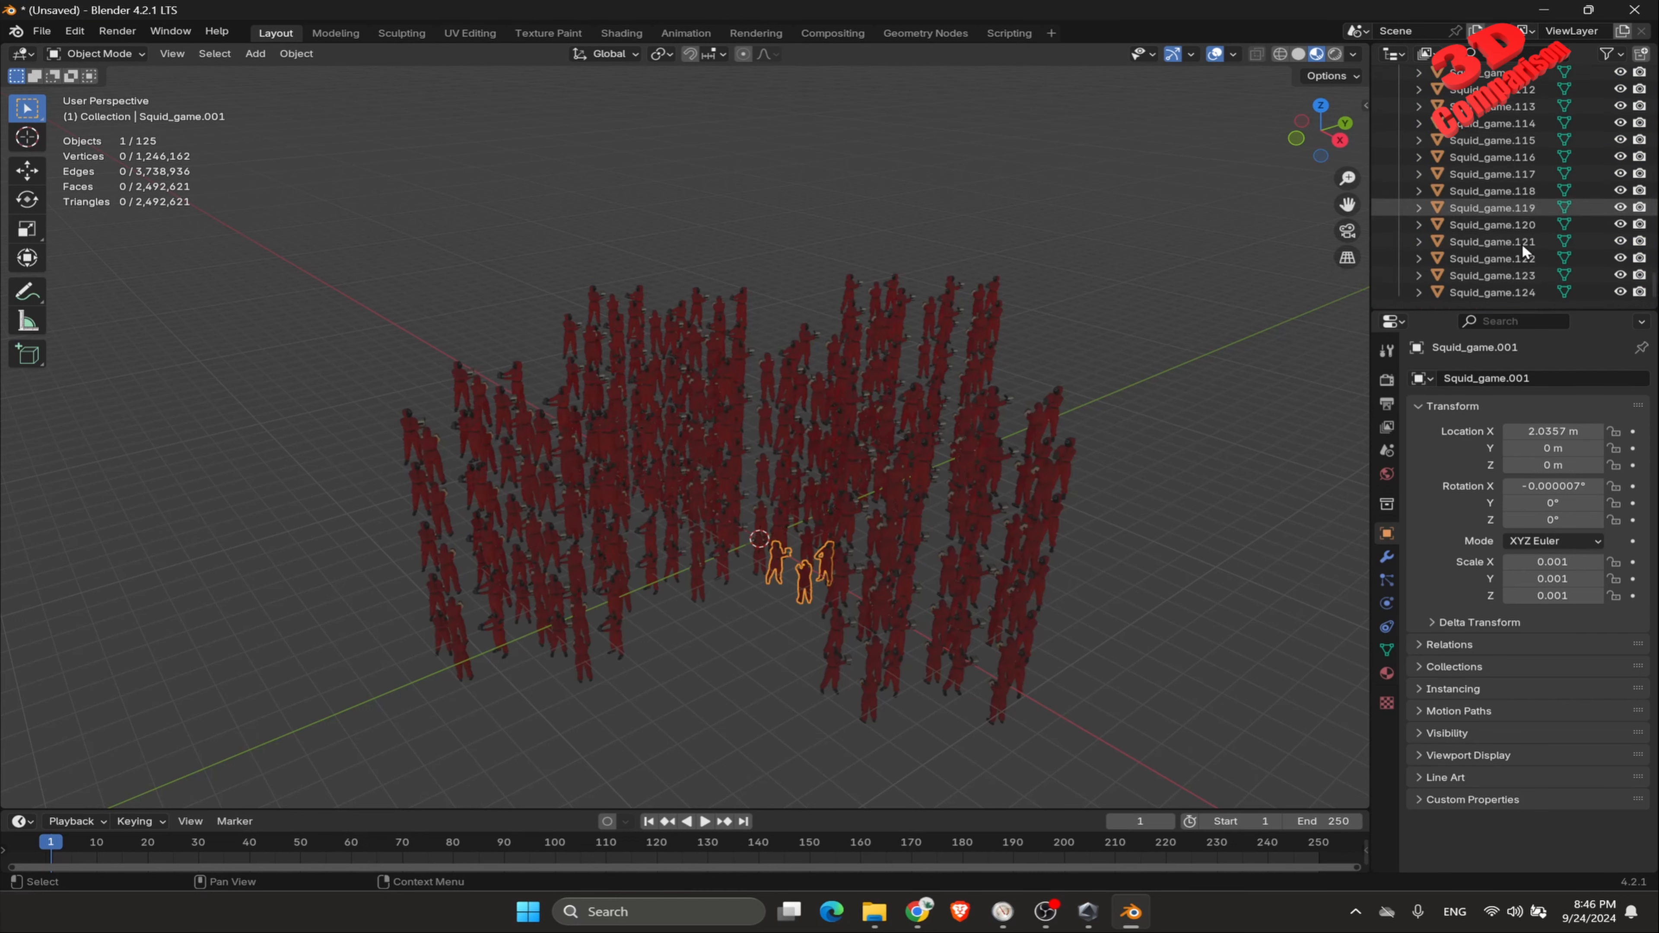
left_click(1513, 294, "shift")
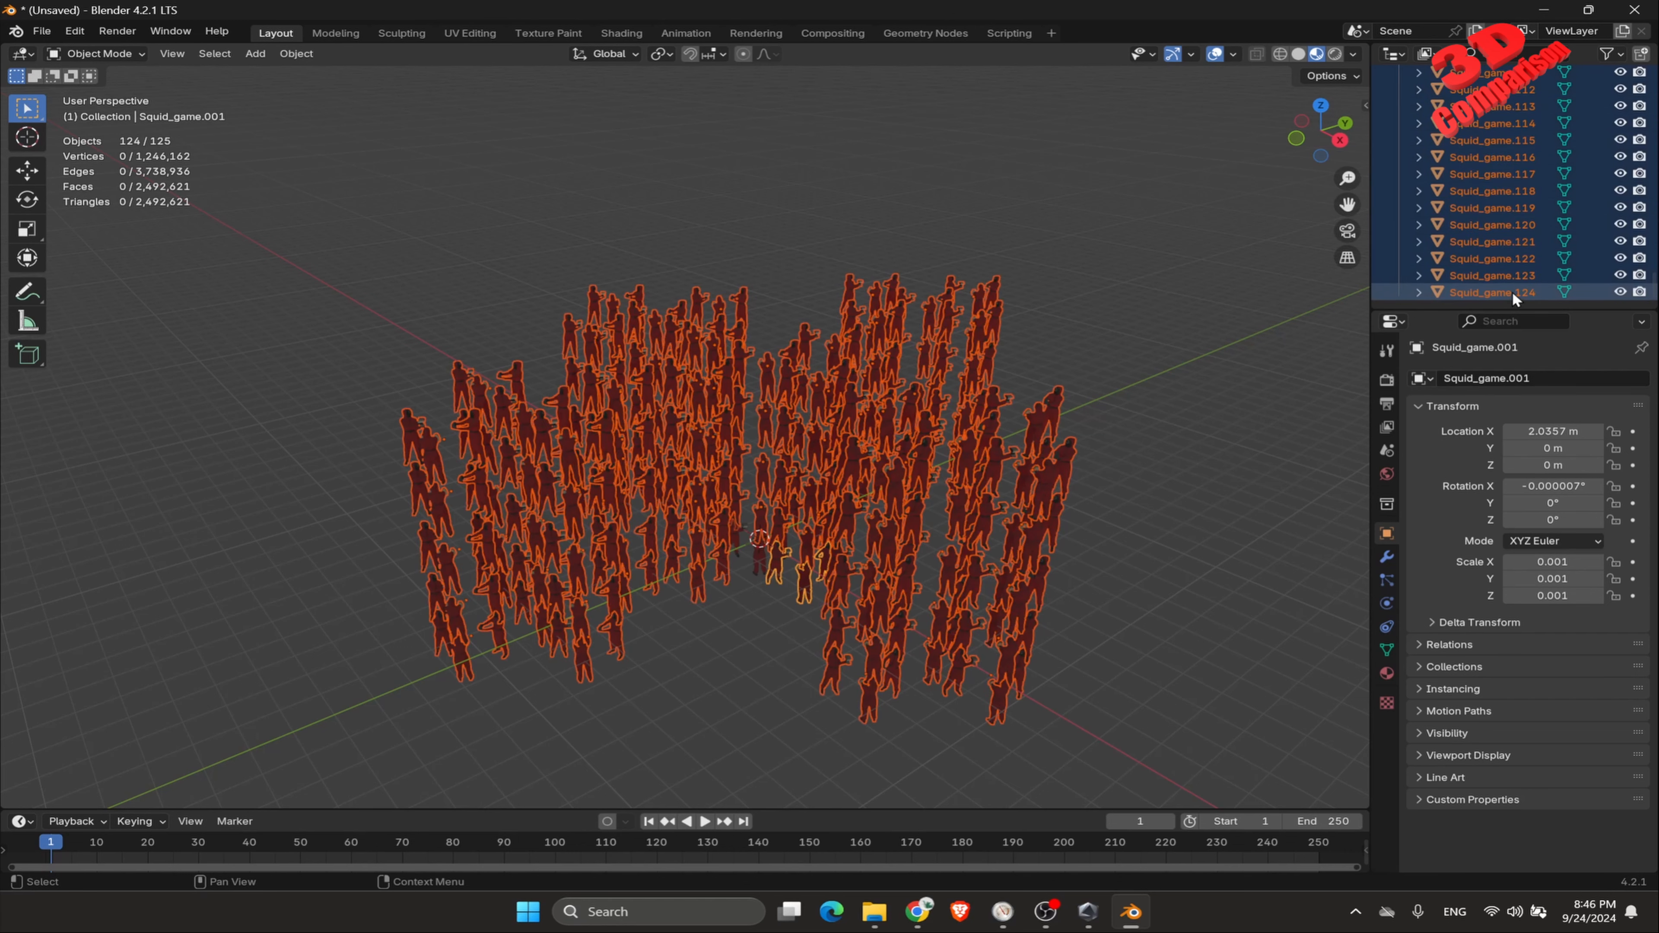
key("Delete")
scroll(767, 536, "up", 8)
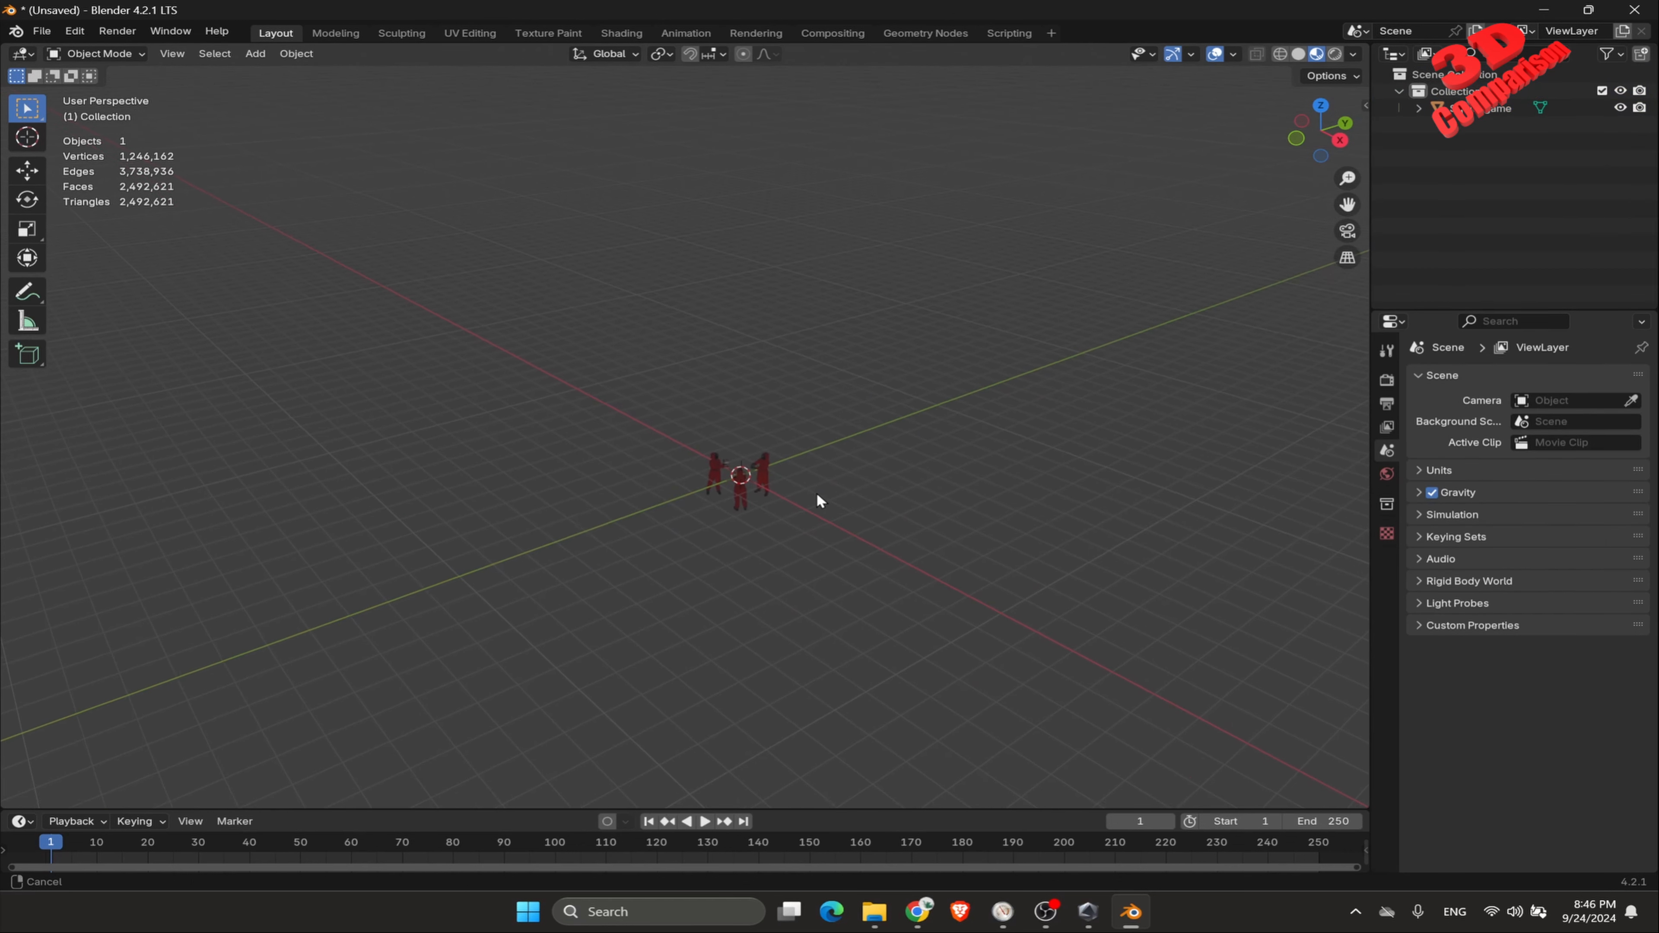
Step: Make a full, unlinked copy of the Squid_game model about 1.8 m along positive X
left_click(545, 342)
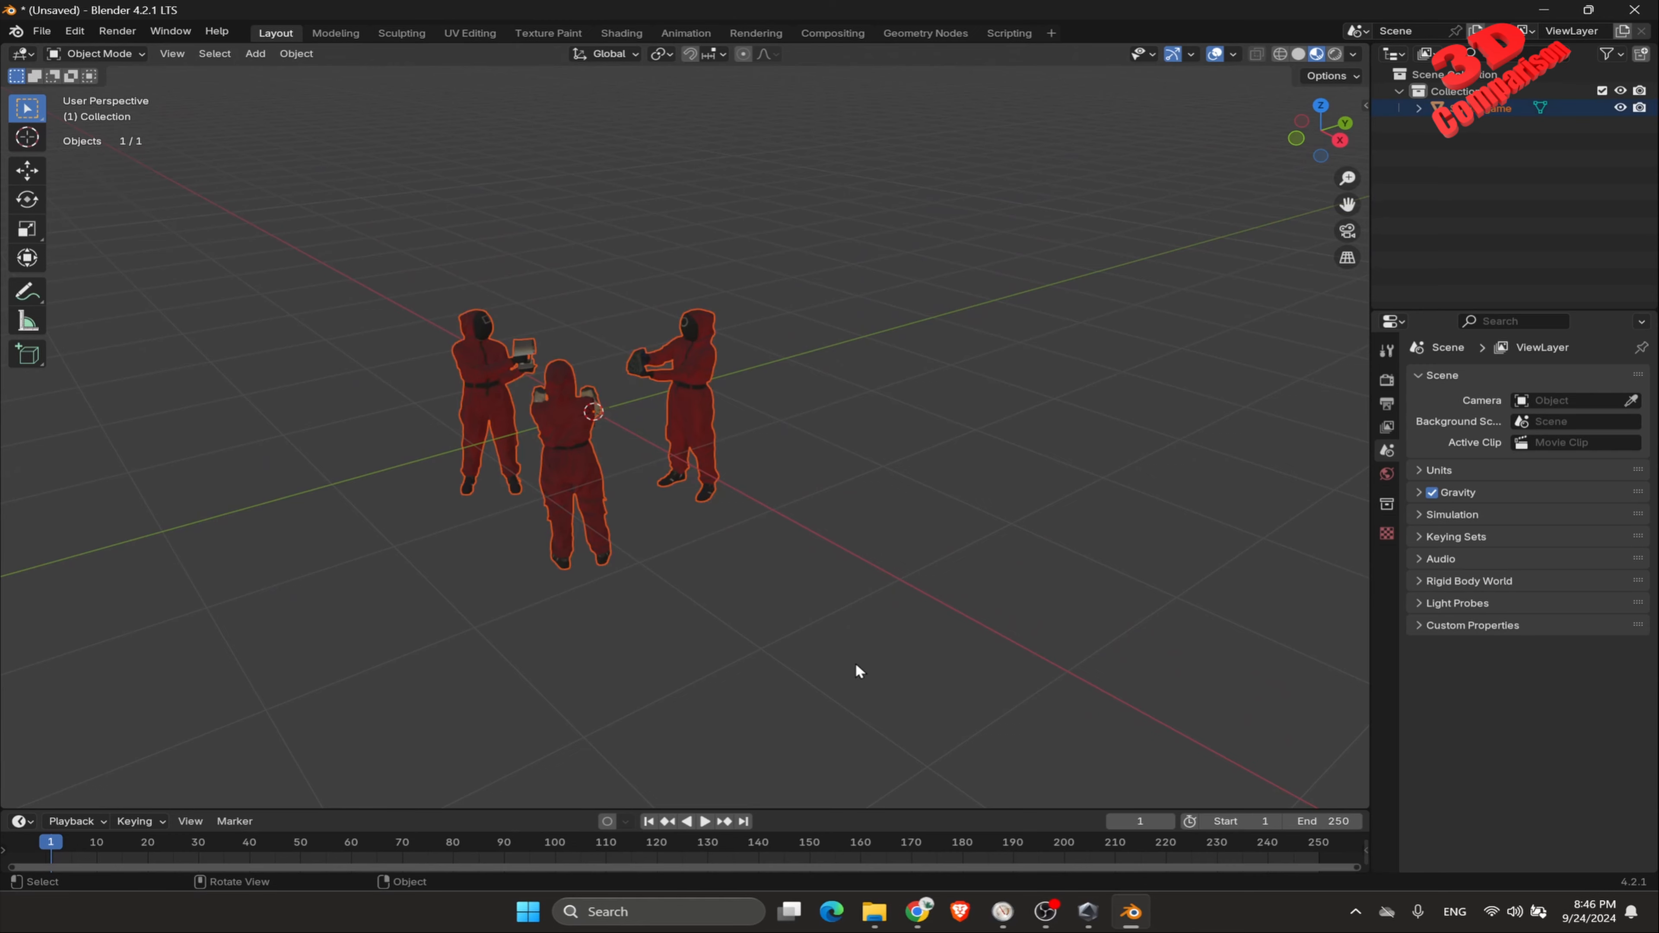
scroll(716, 455, "down", 3)
left_click(584, 362)
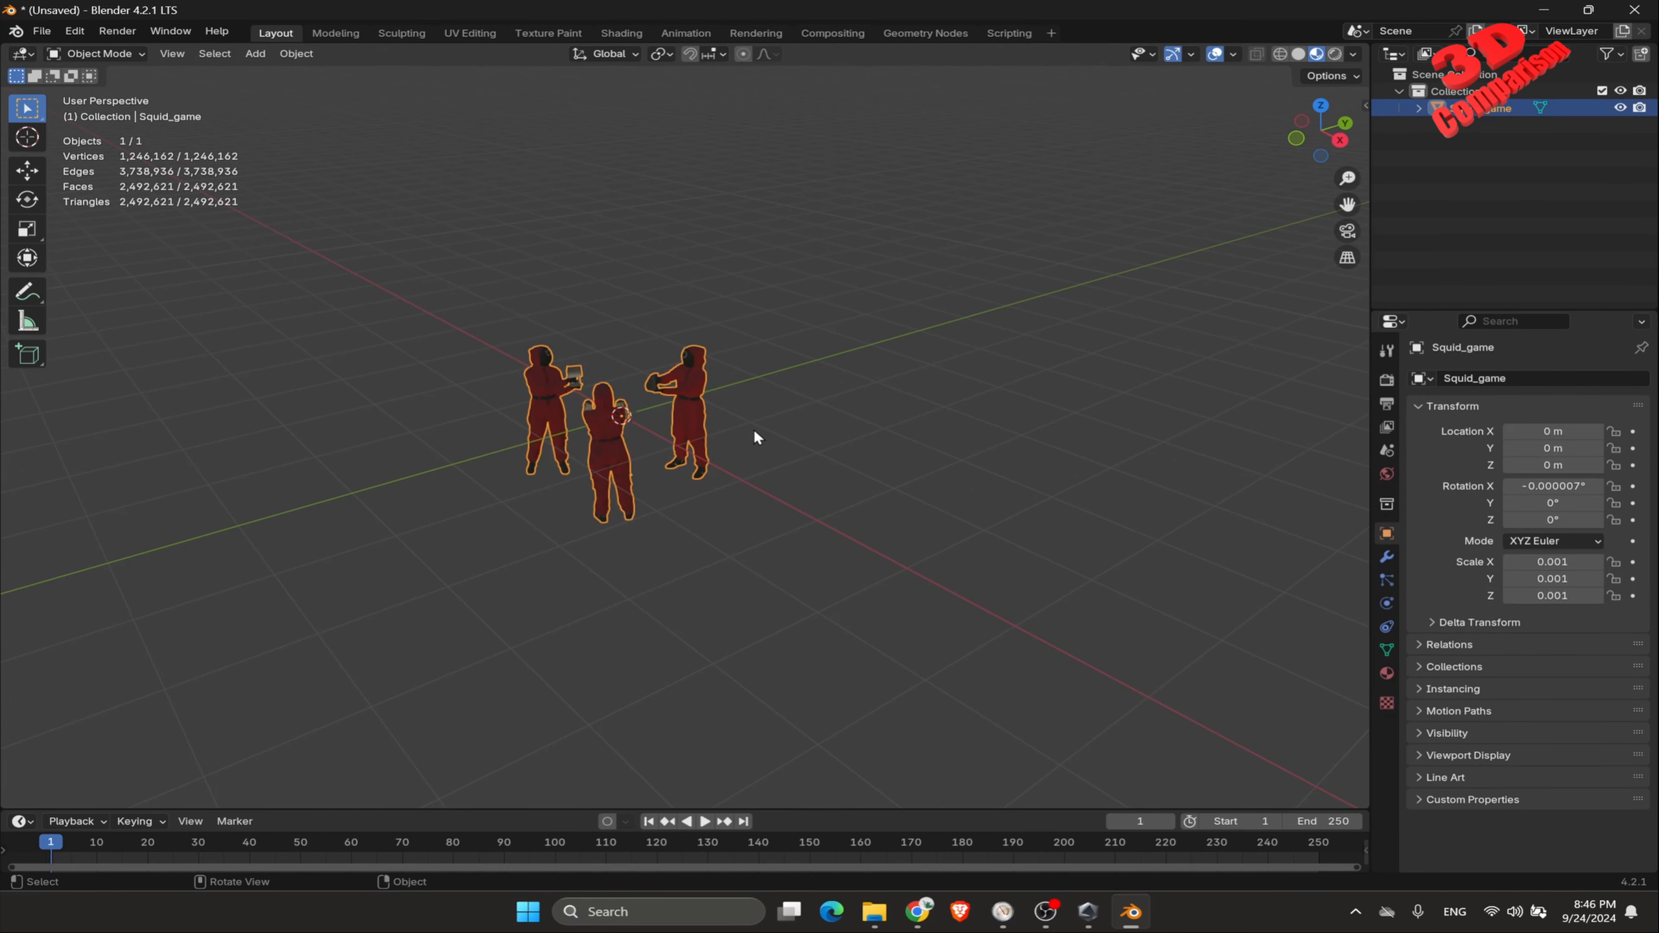
key("shift+d")
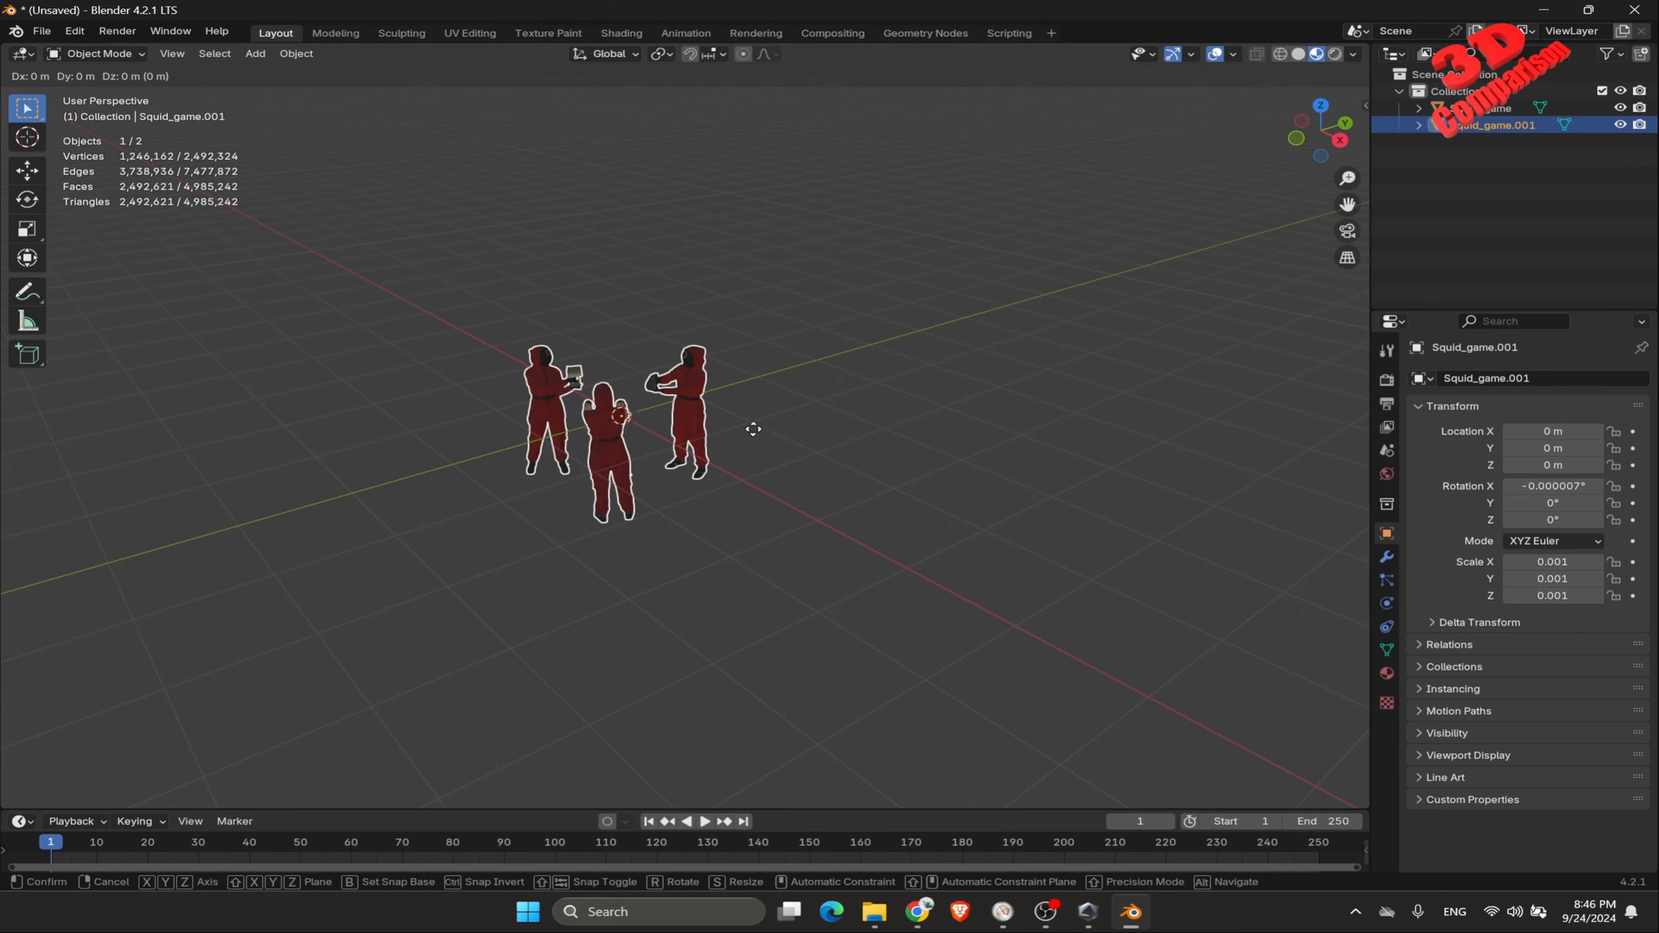
key("x")
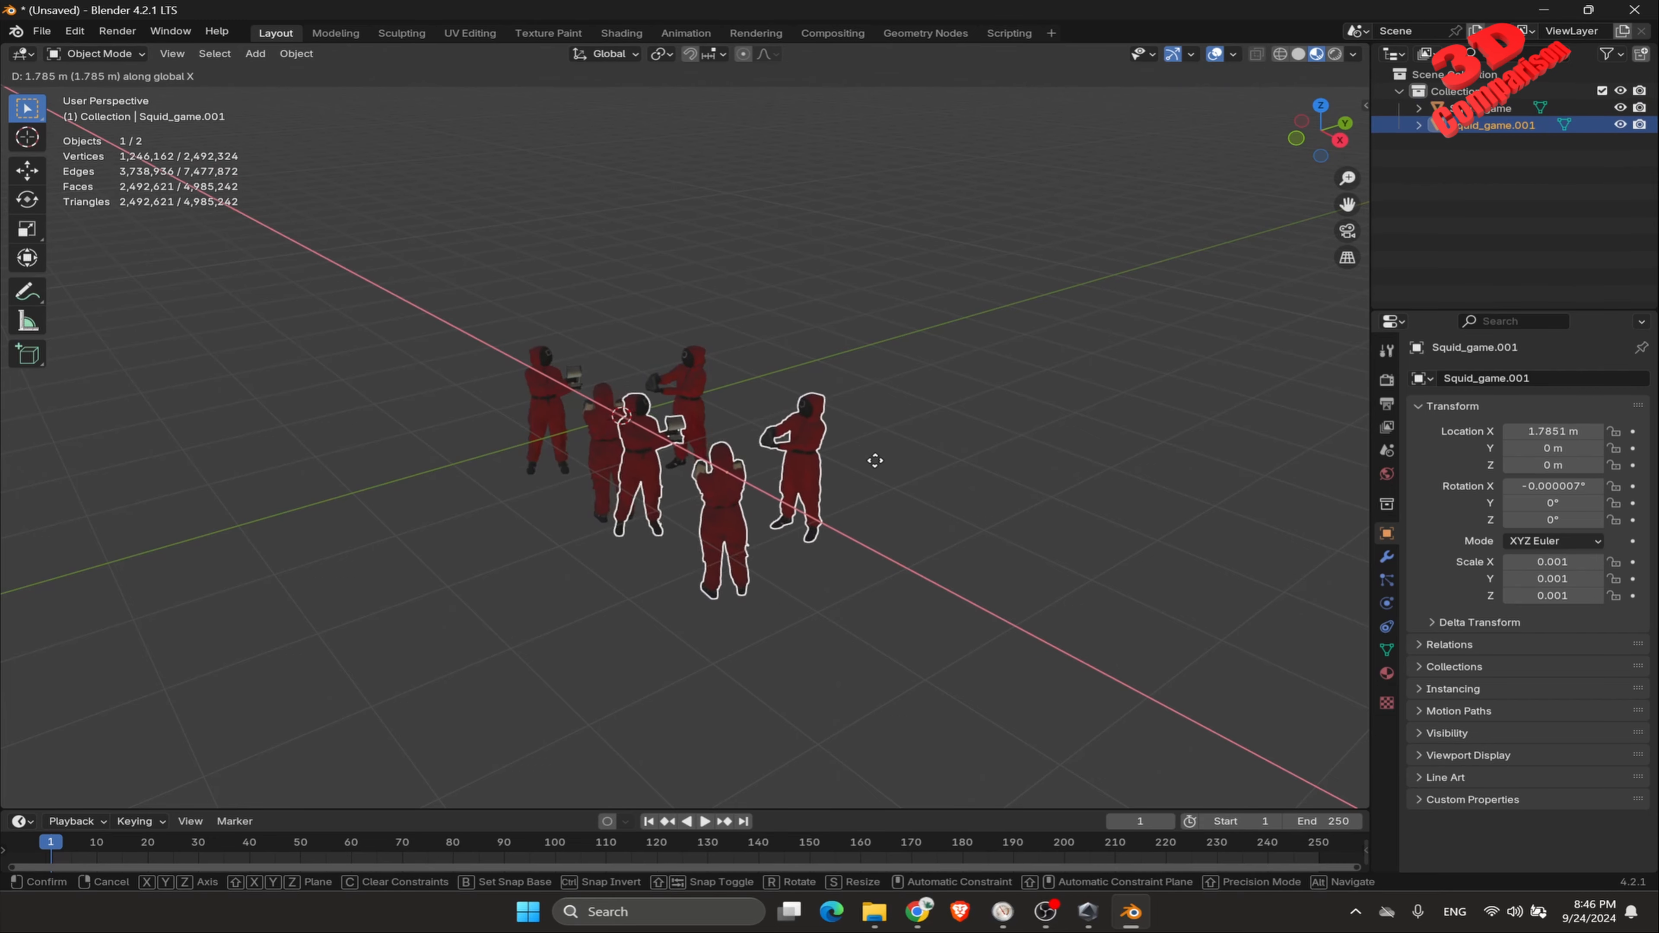
left_click(870, 472)
Step: Add three more full copies along positive X, spaced about 1.9, 1.7 and 1.9 m, and clear the selection
key("shift+d")
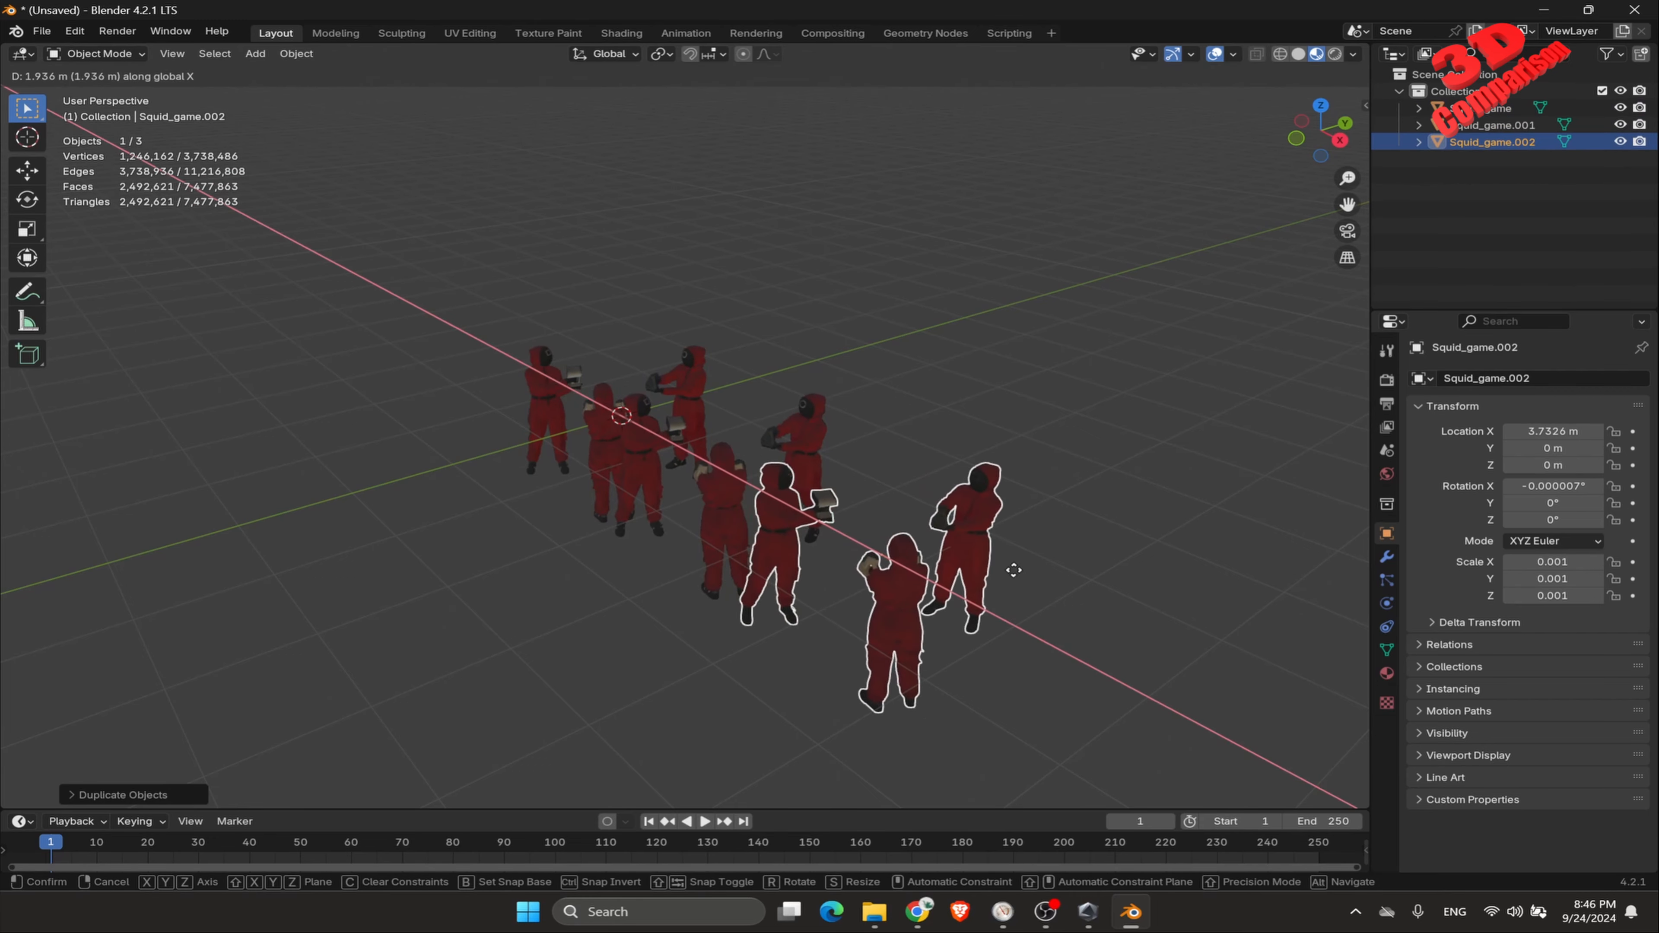
left_click(1016, 574)
key("shift+d")
key("x")
left_click(997, 571)
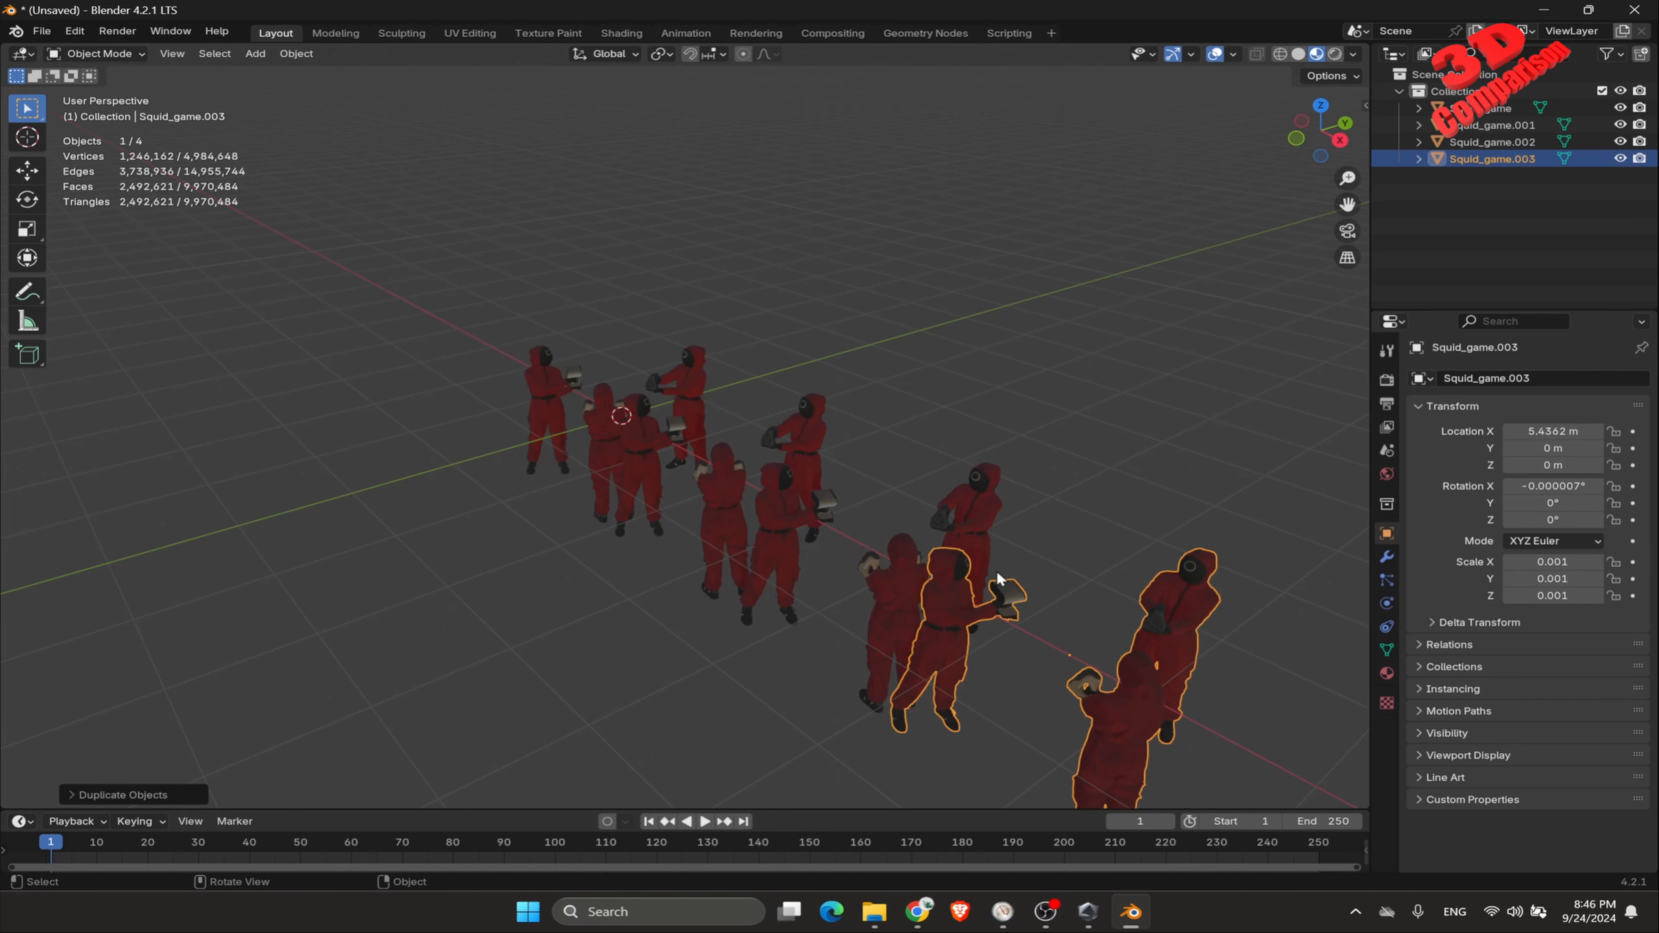
scroll(996, 570, "down", 1)
key("shift+d")
key("x")
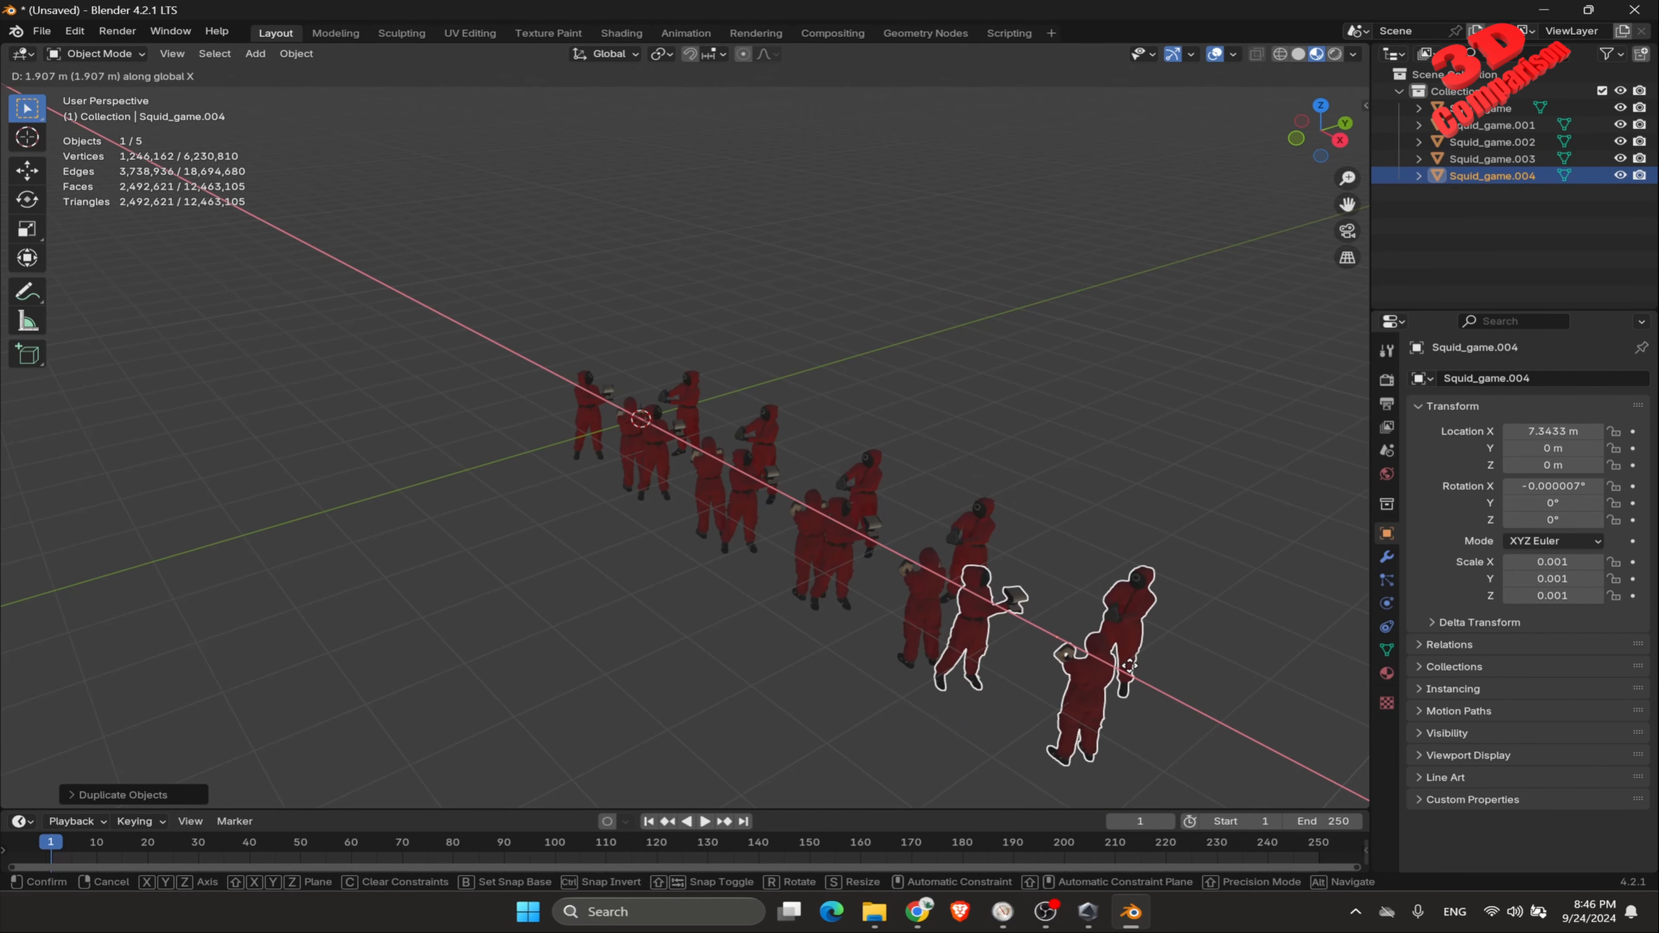
left_click(1132, 670)
left_click(662, 605)
Step: Select the row of five full models and make a full copy of it about 1.8 m along positive Y
scroll(665, 606, "down", 1)
middle_click_drag(665, 606, 574, 481)
left_click_drag(493, 291, 1087, 724)
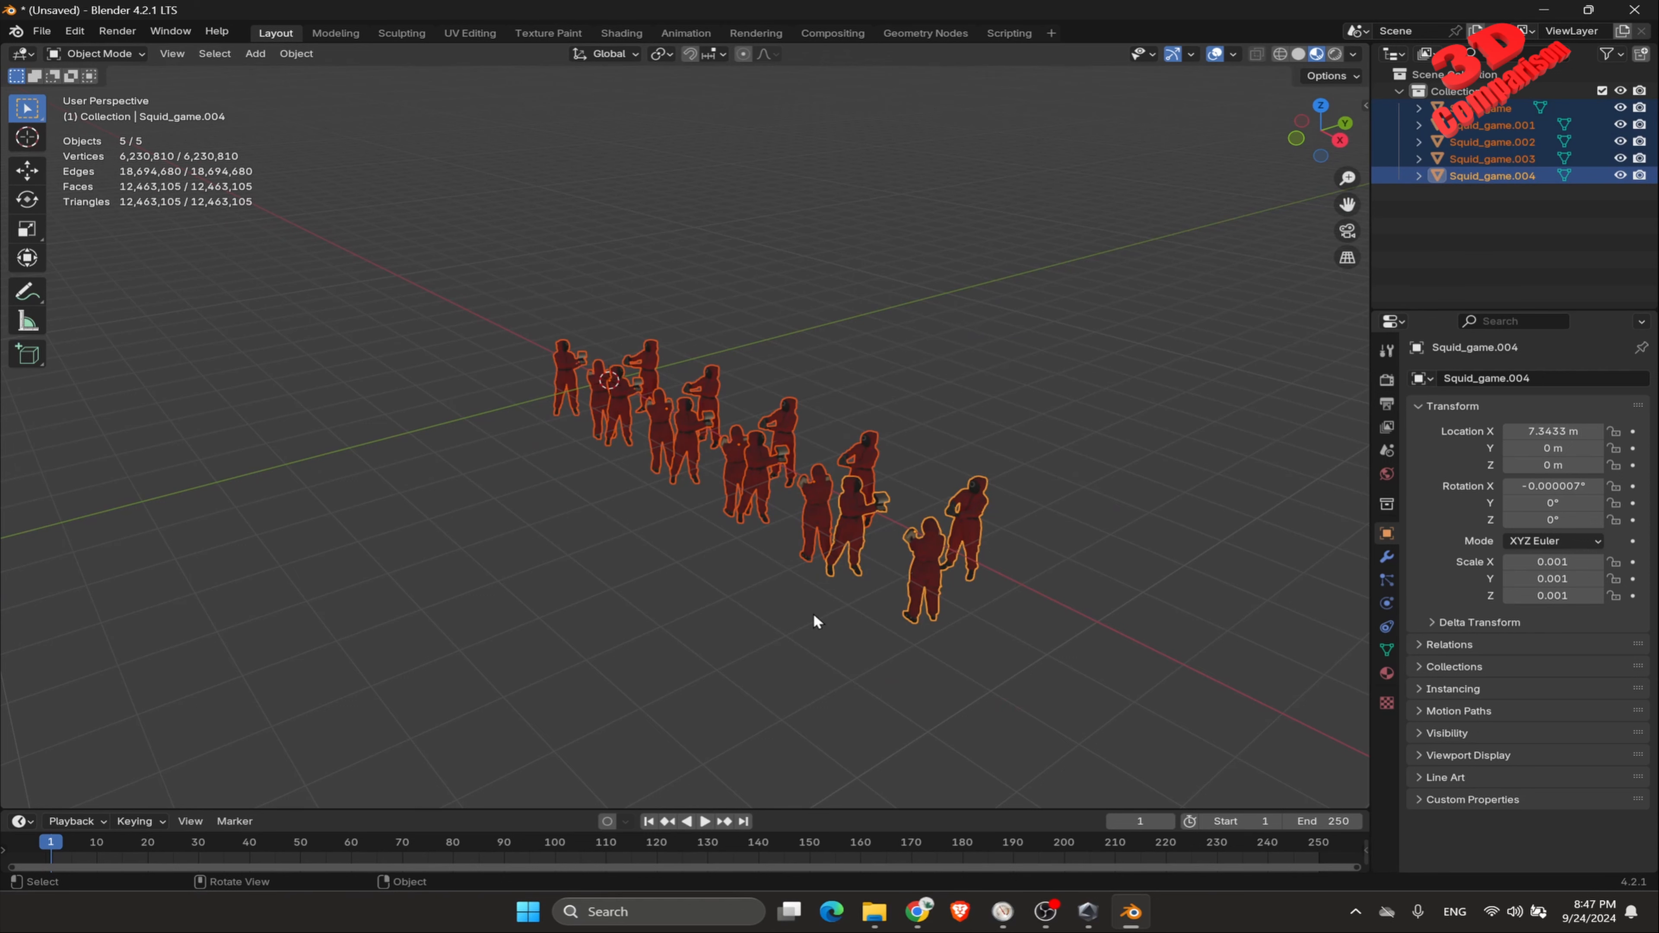
key("shift+d")
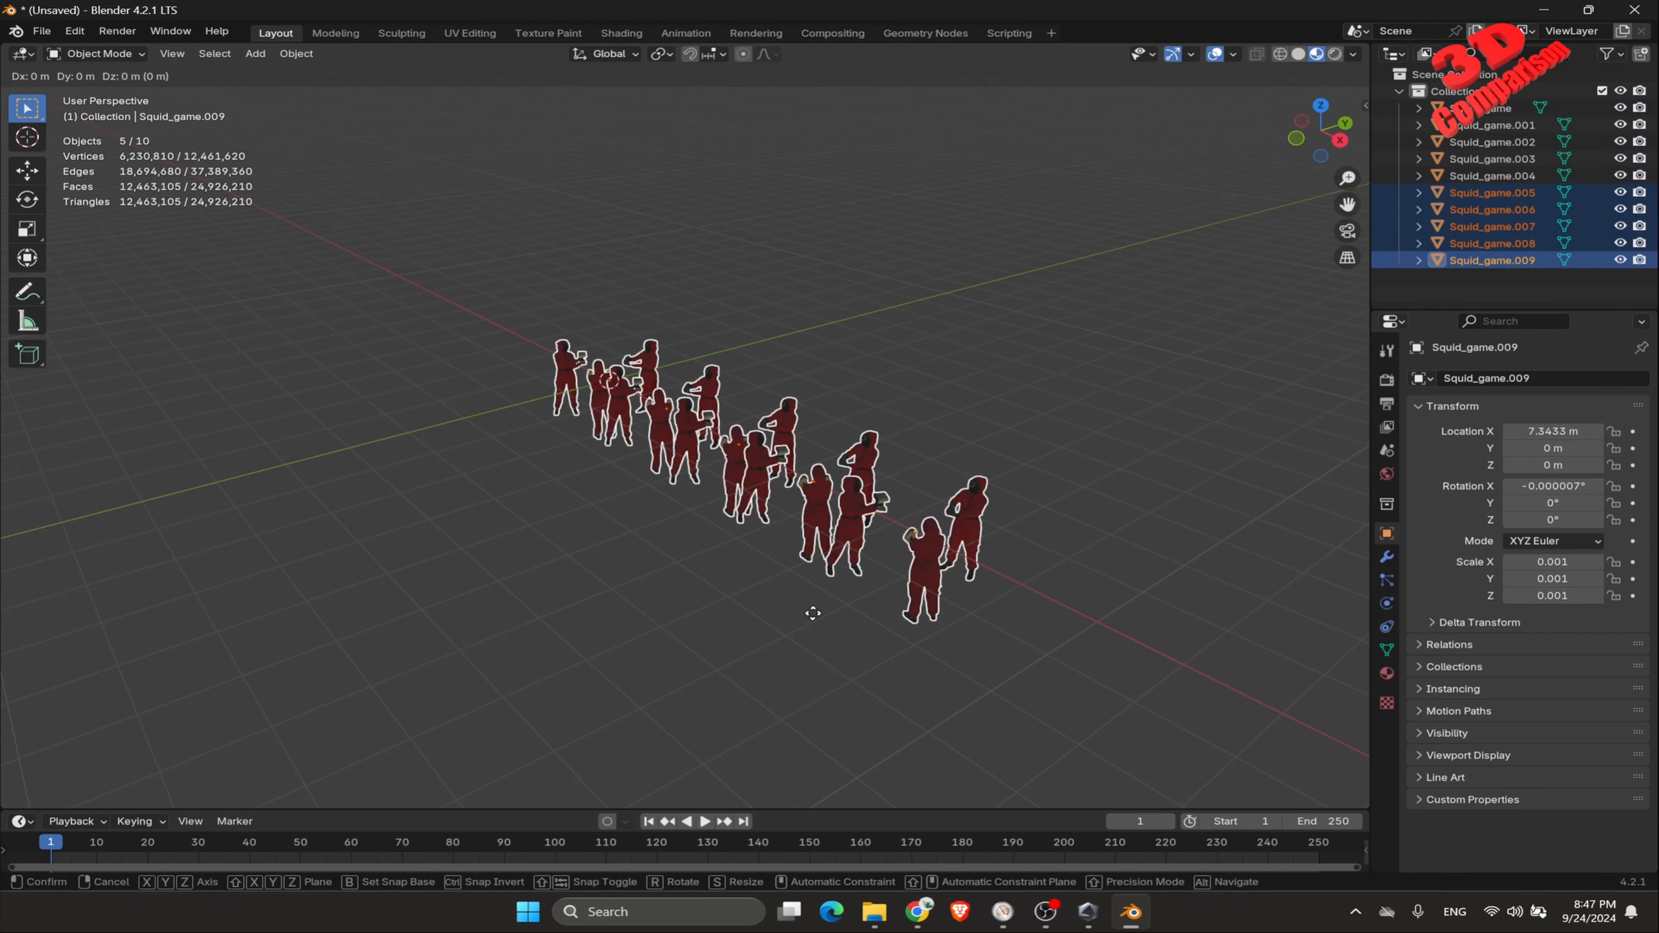
key("y")
left_click(897, 598)
Step: Select all ten full models, check blender.exe's committed memory in Resource Monitor, and return to Blender
left_click_drag(461, 210, 1231, 755)
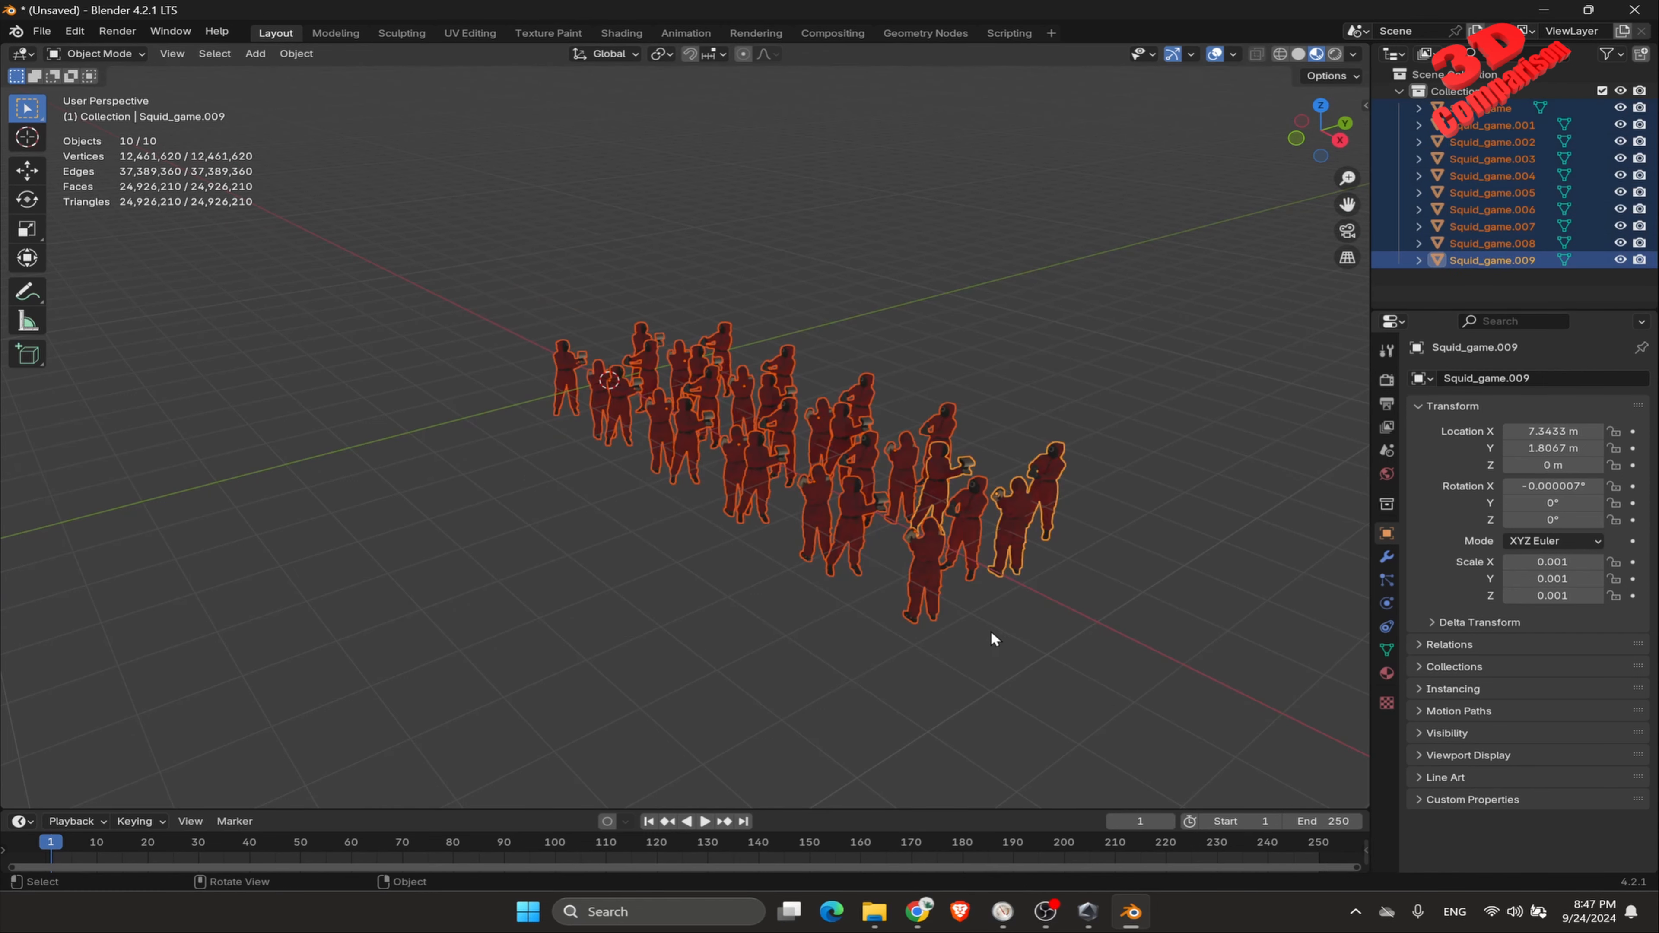
left_click(1003, 911)
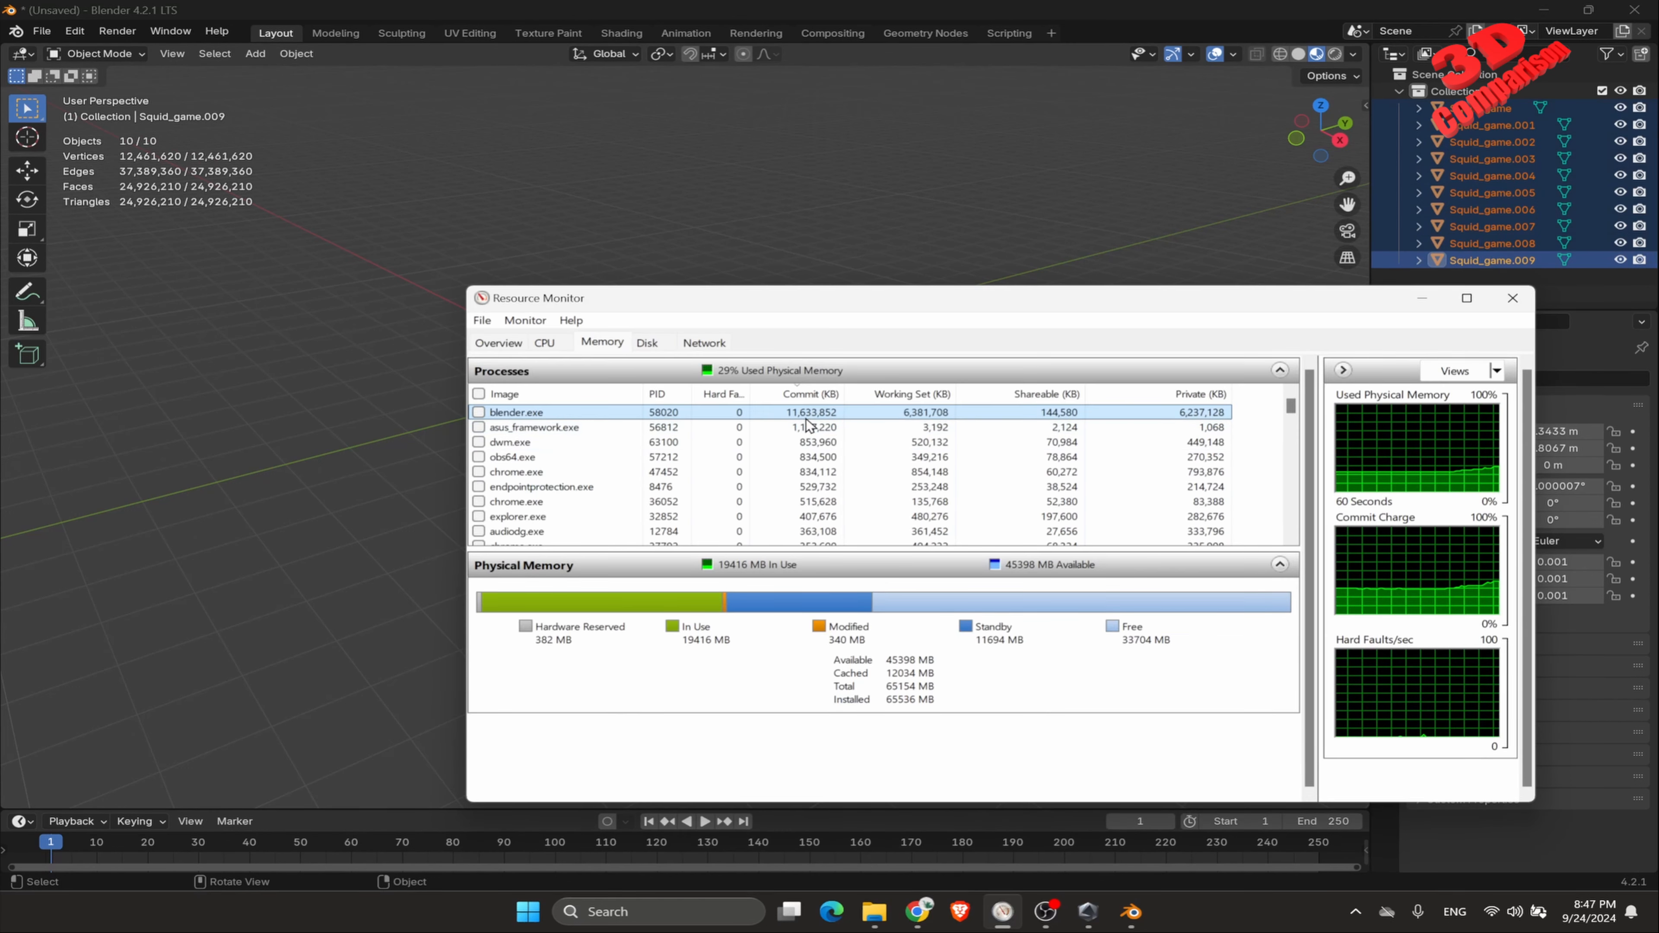
left_click(854, 197)
Step: Make a full copy of all ten models about 3.9 m along negative Y, and clear the selection
left_click_drag(485, 287, 1117, 690)
key("shift+d")
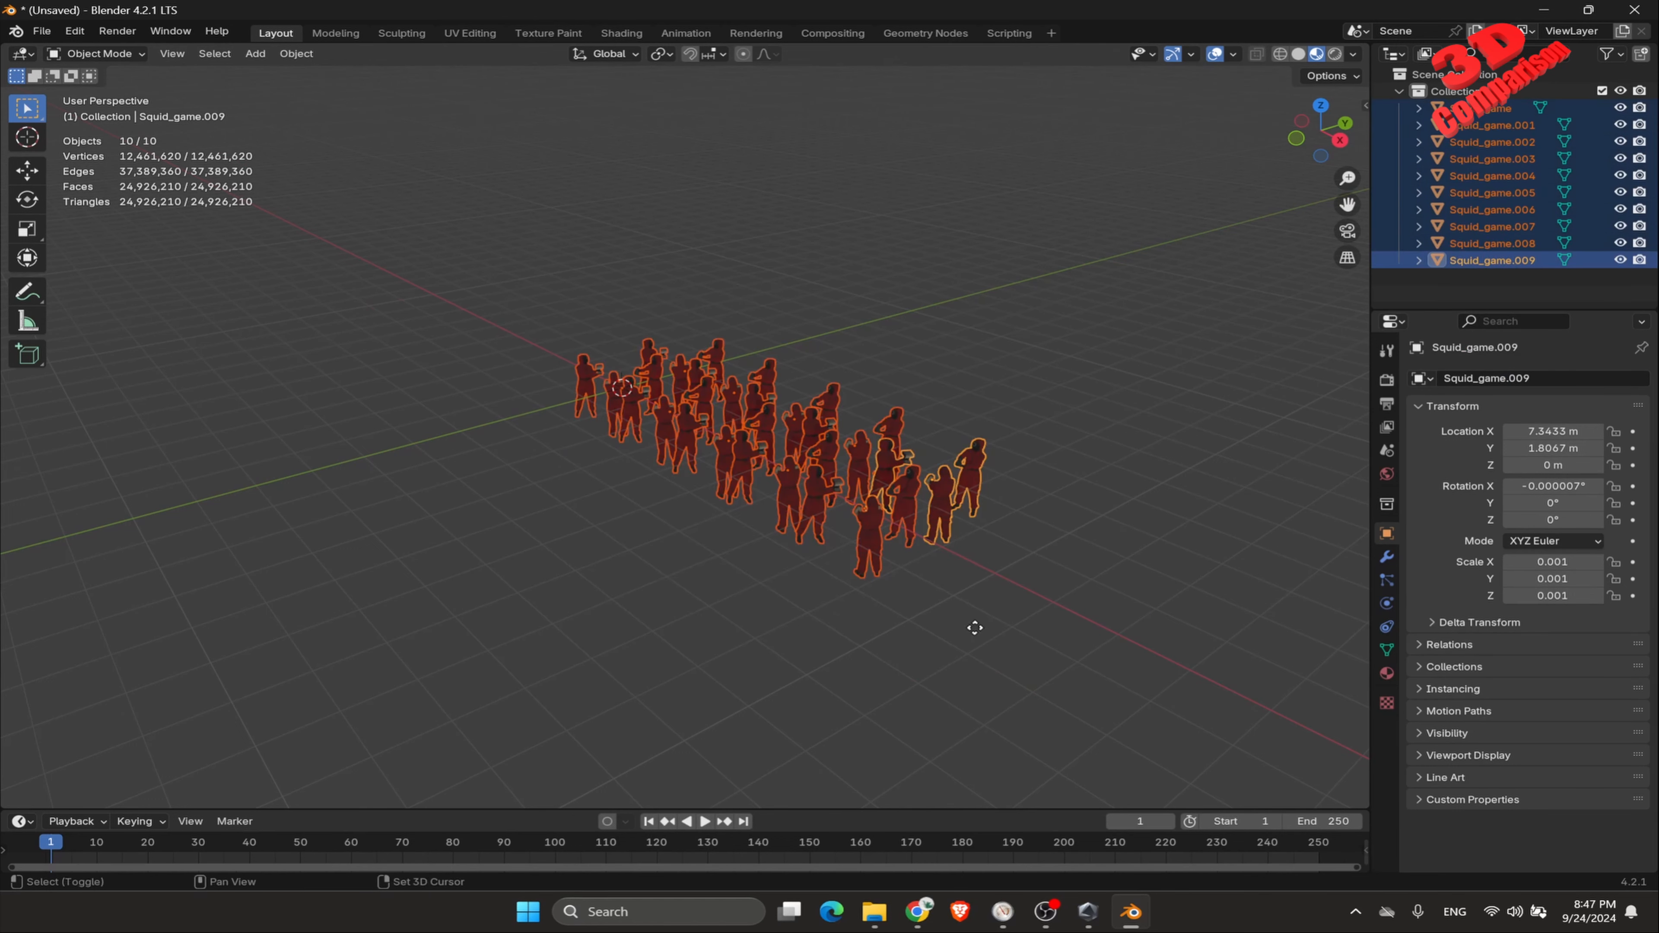
key("y")
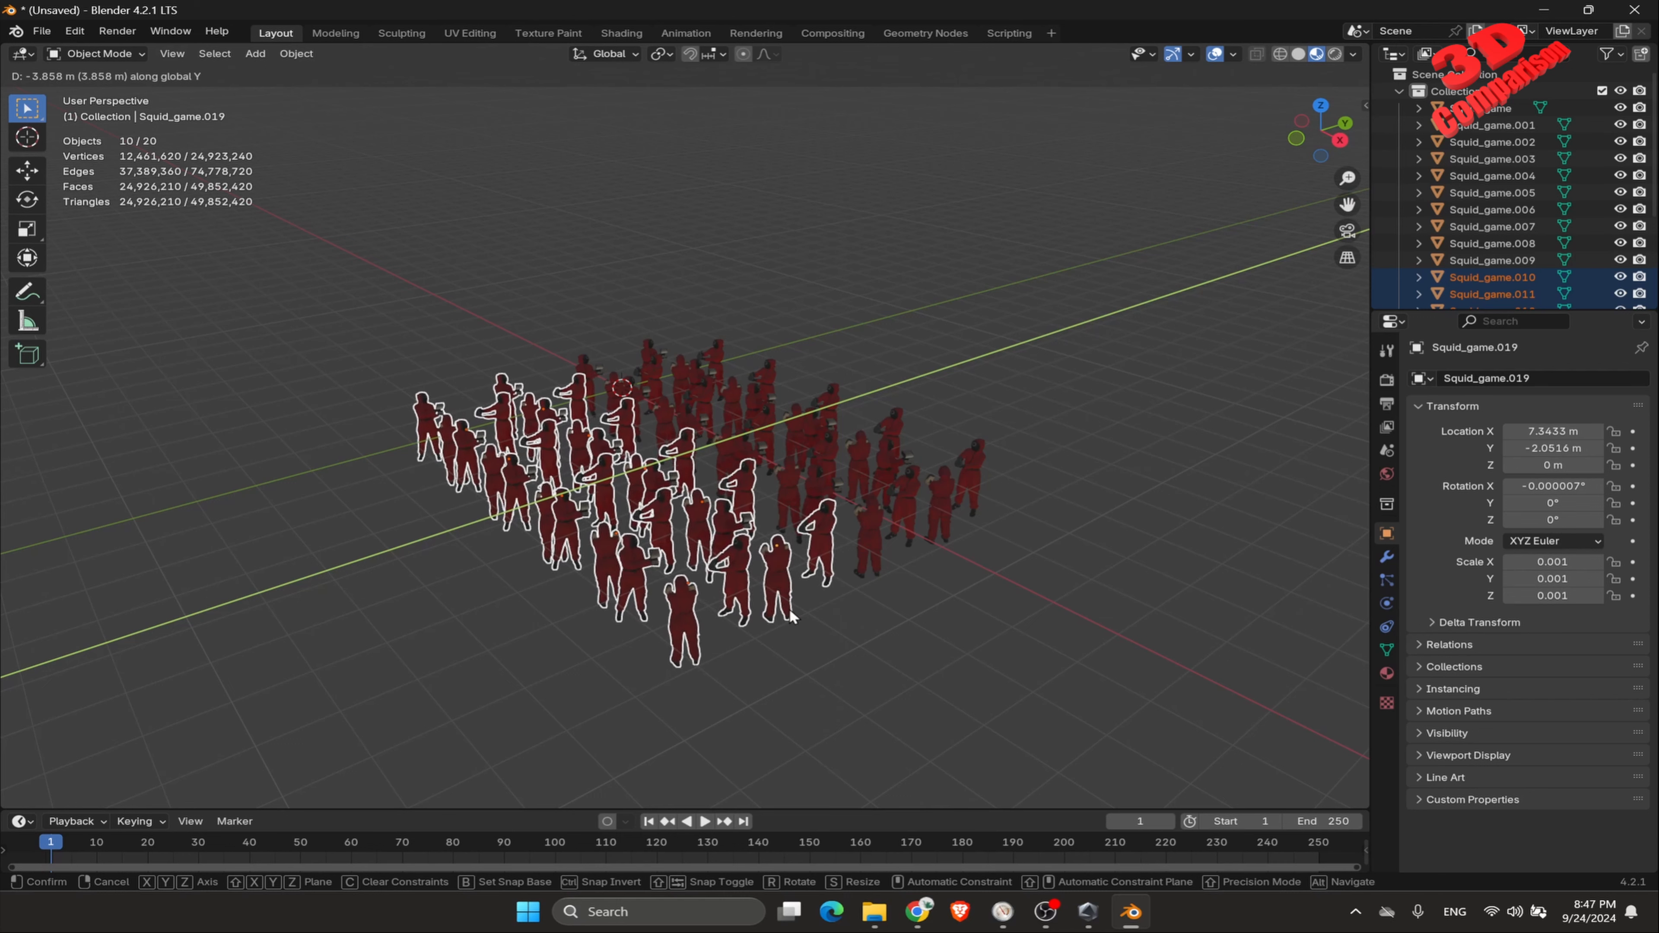
left_click(950, 639)
left_click(173, 200)
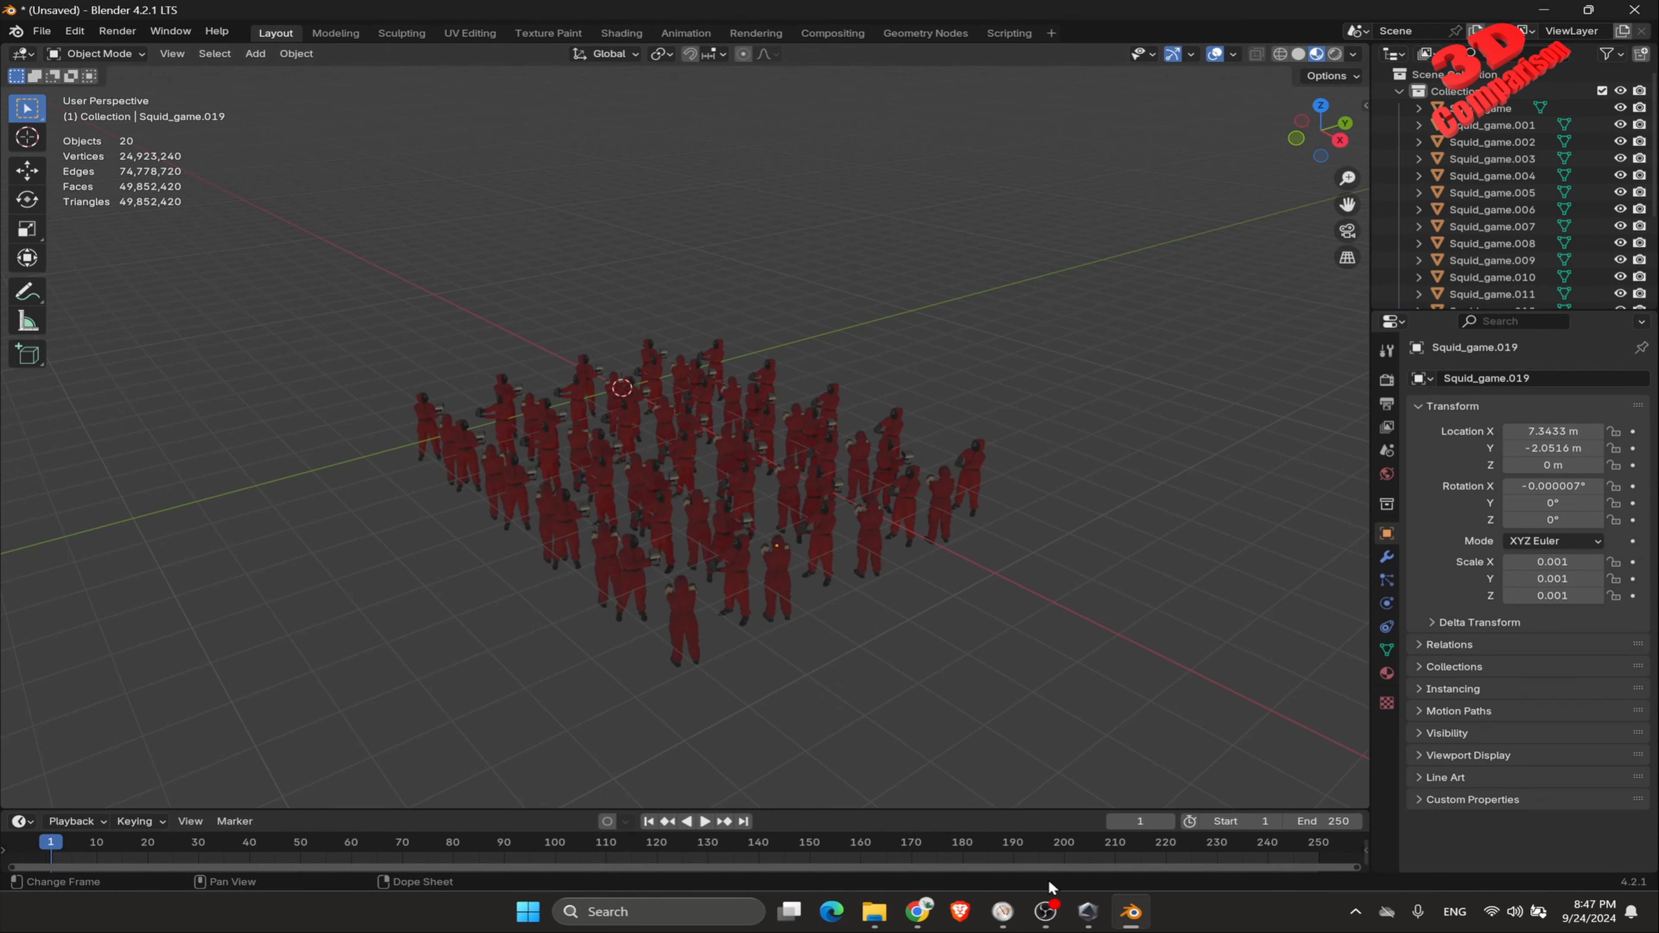
Step: Check blender.exe's committed memory in Resource Monitor for the 20 full models, and test viewport responsiveness around them in Blender
left_click(1002, 912)
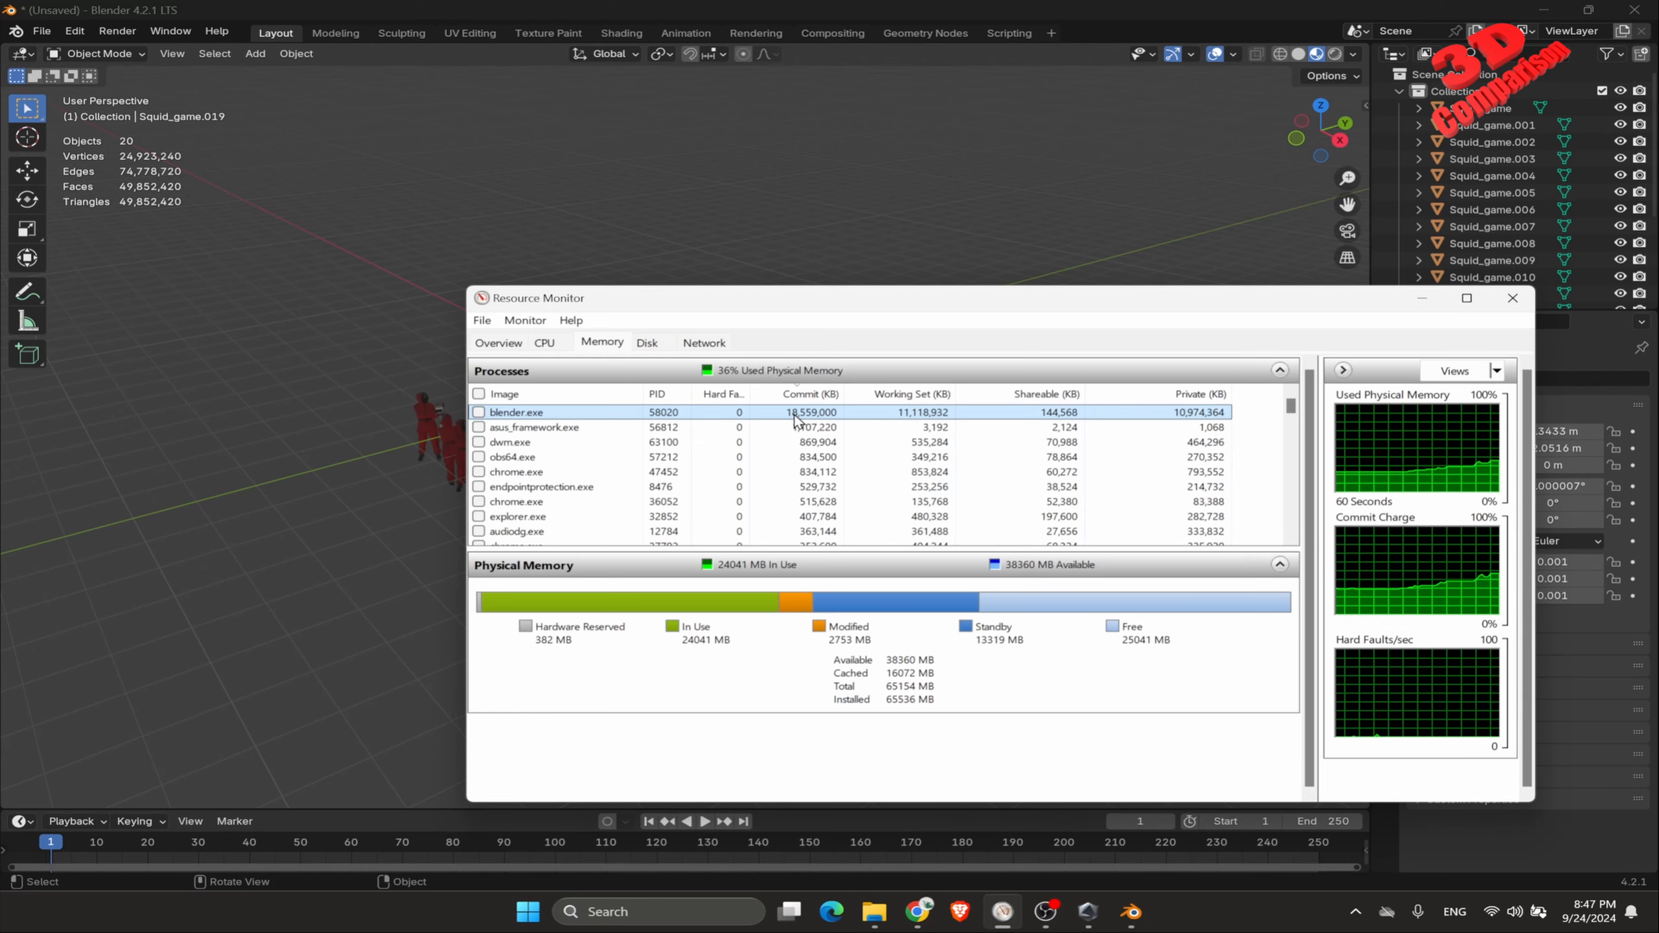
left_click(811, 288)
middle_click_drag(777, 377, 701, 337)
scroll(650, 428, "up", 4)
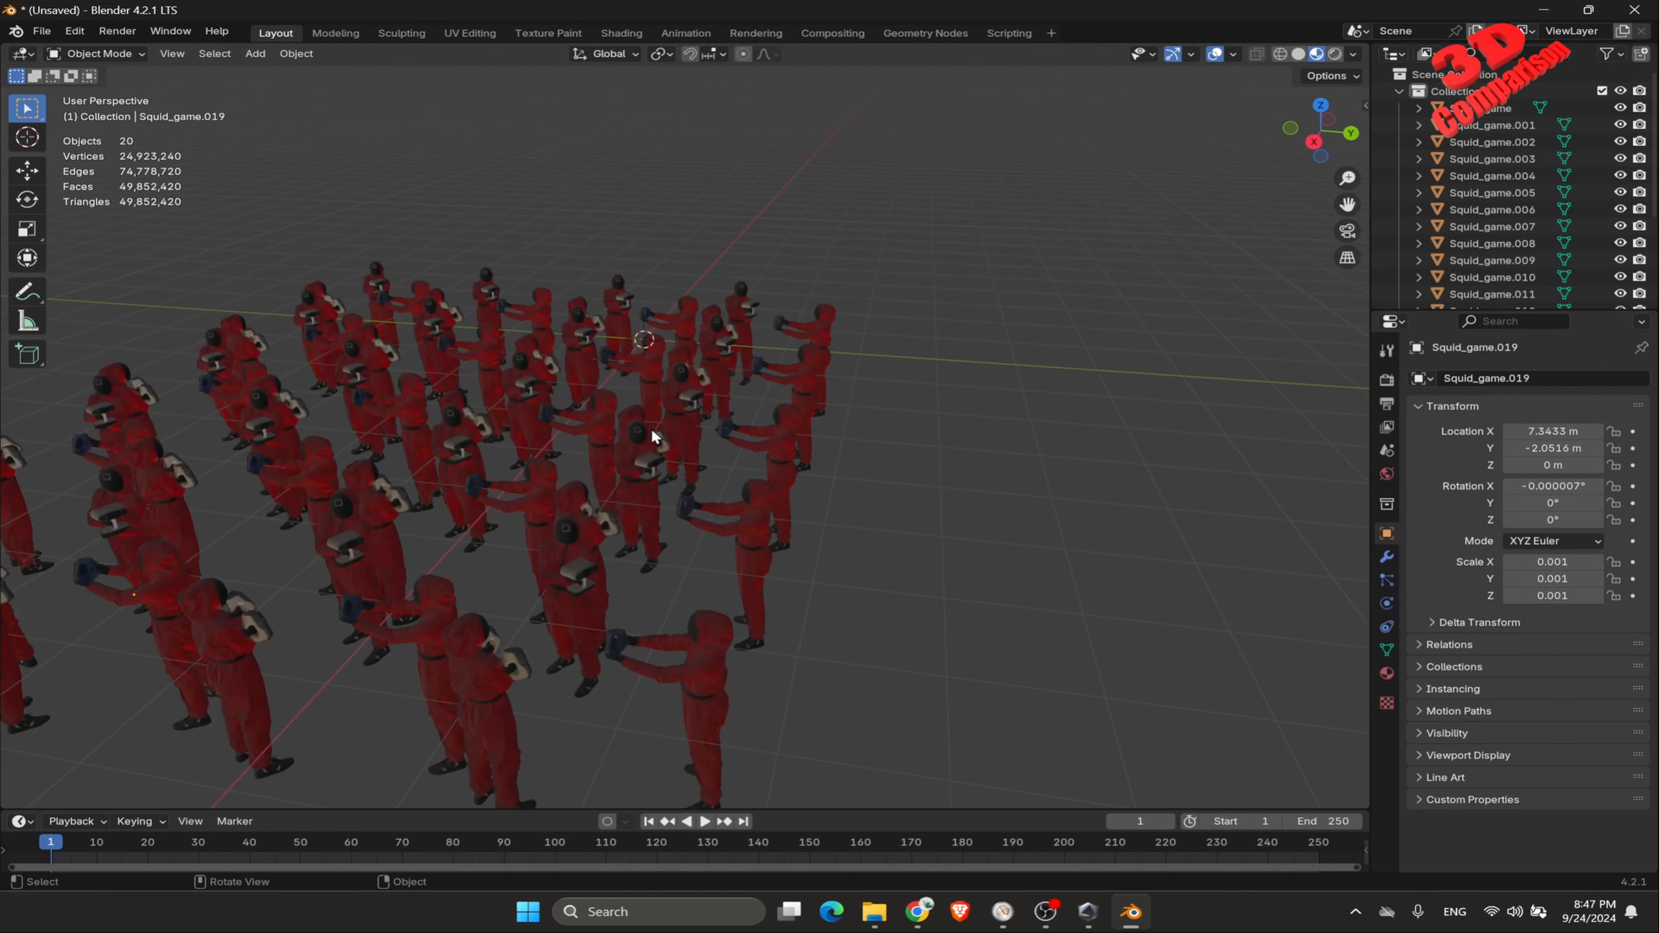
middle_click_drag(652, 430, 707, 419)
scroll(707, 419, "down", 3)
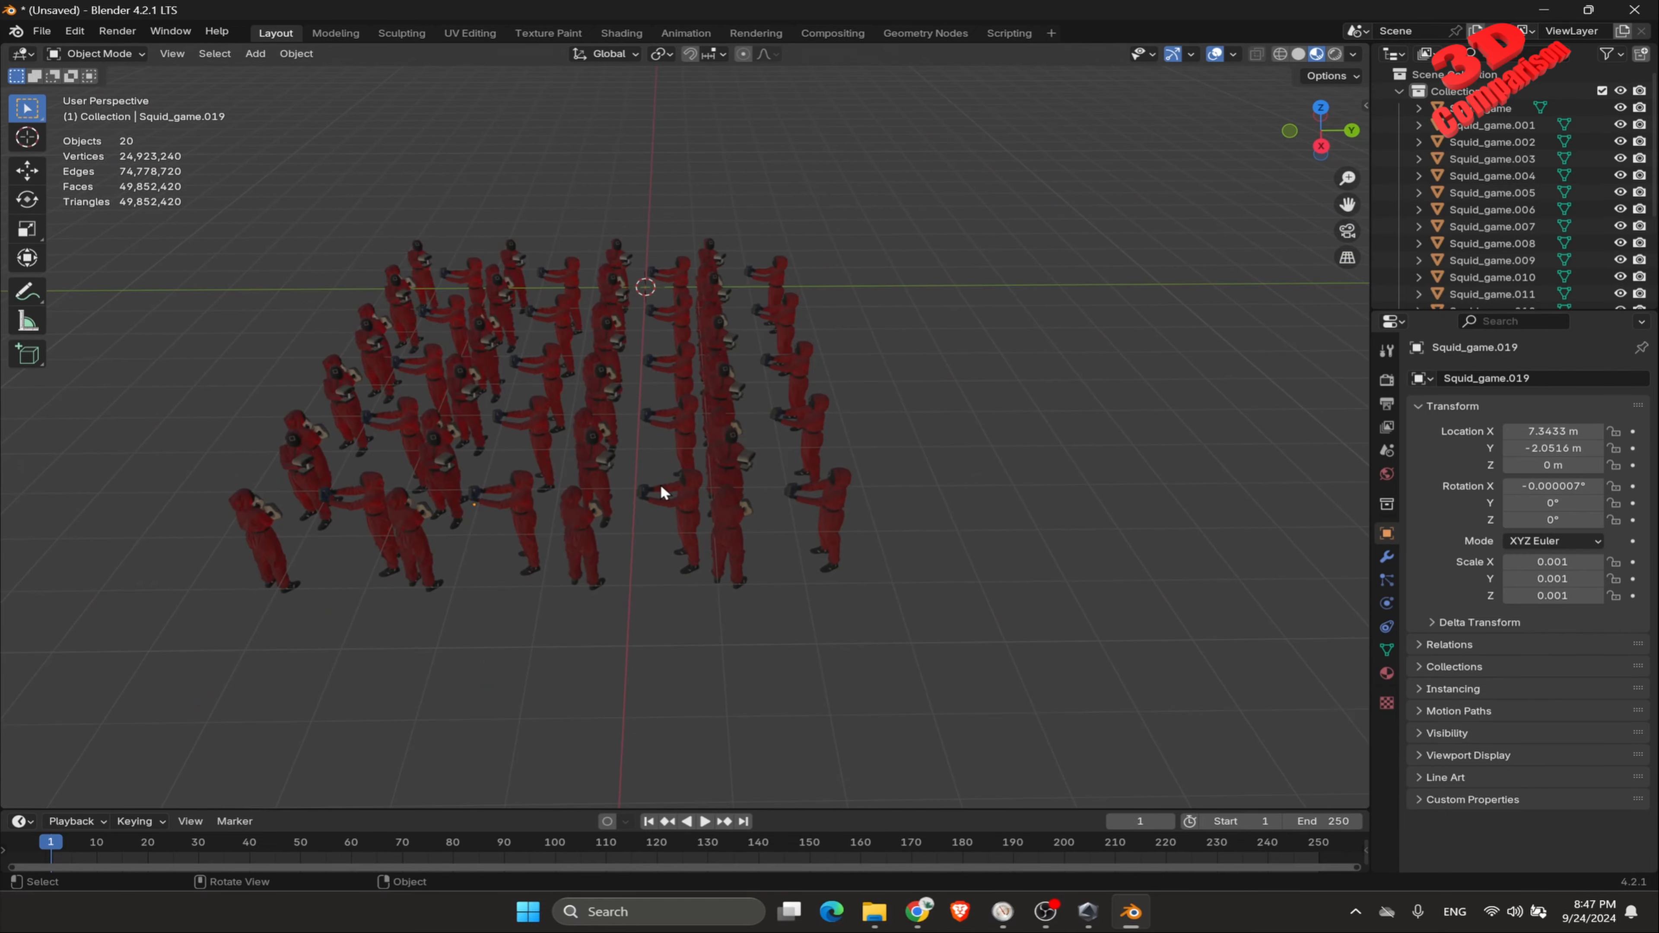
Step: Select the outermost row of five full models, make a full copy about 2.4 m along negative Y, and clear the selection
middle_click_drag(661, 491, 758, 465, "shift")
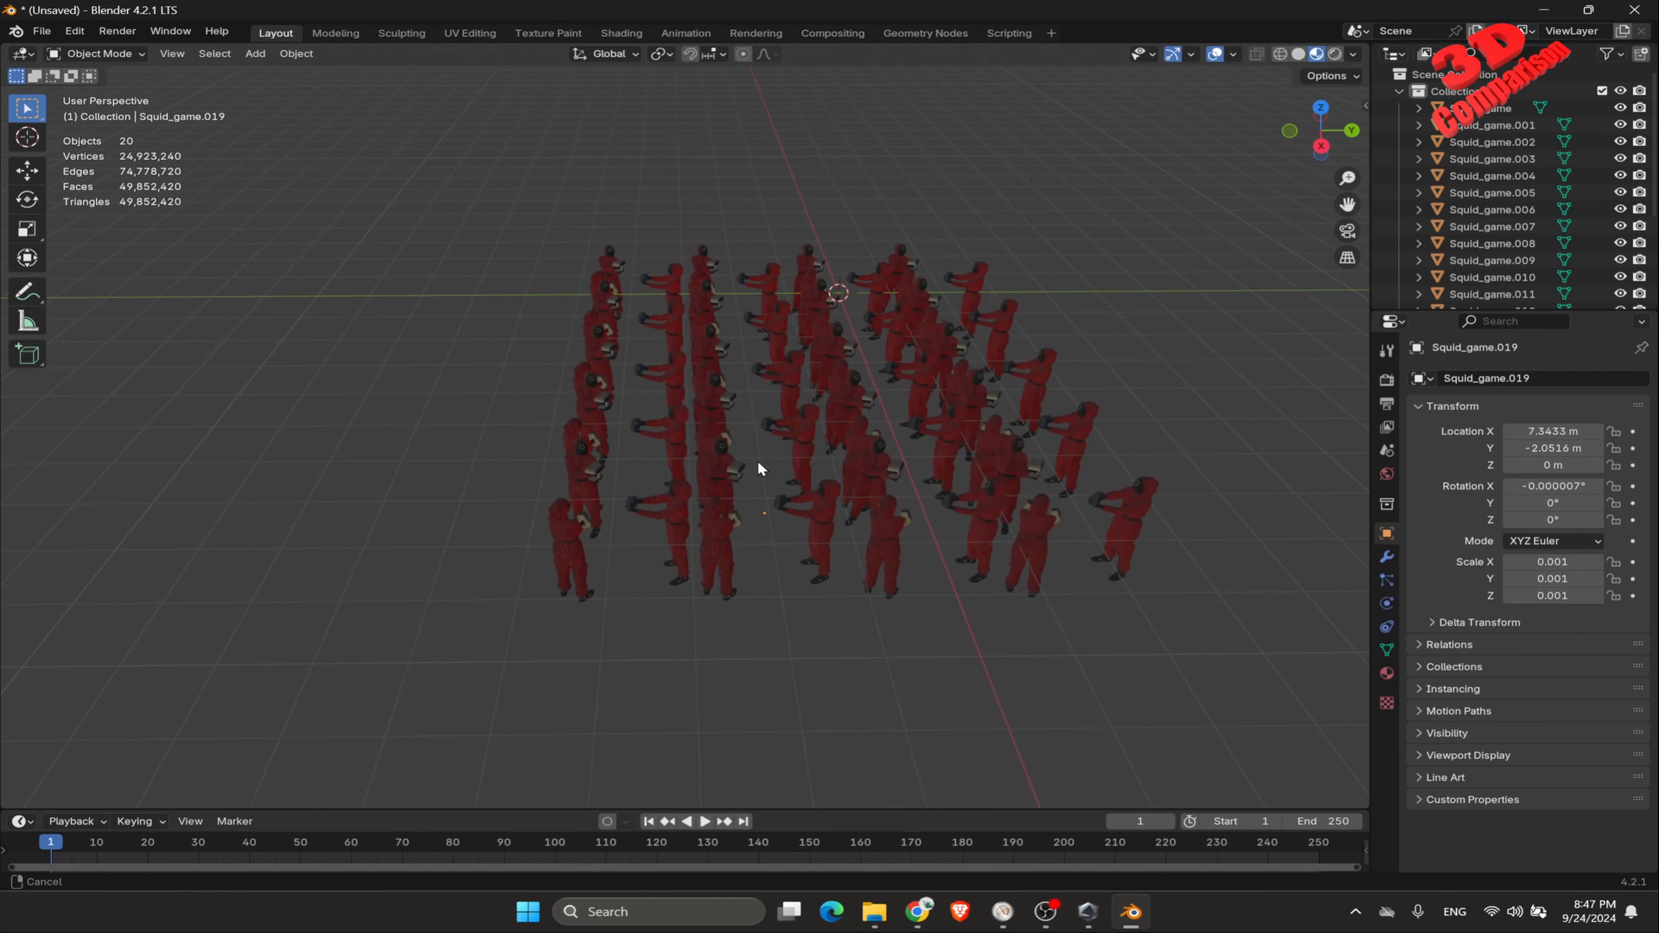
left_click_drag(503, 200, 695, 651)
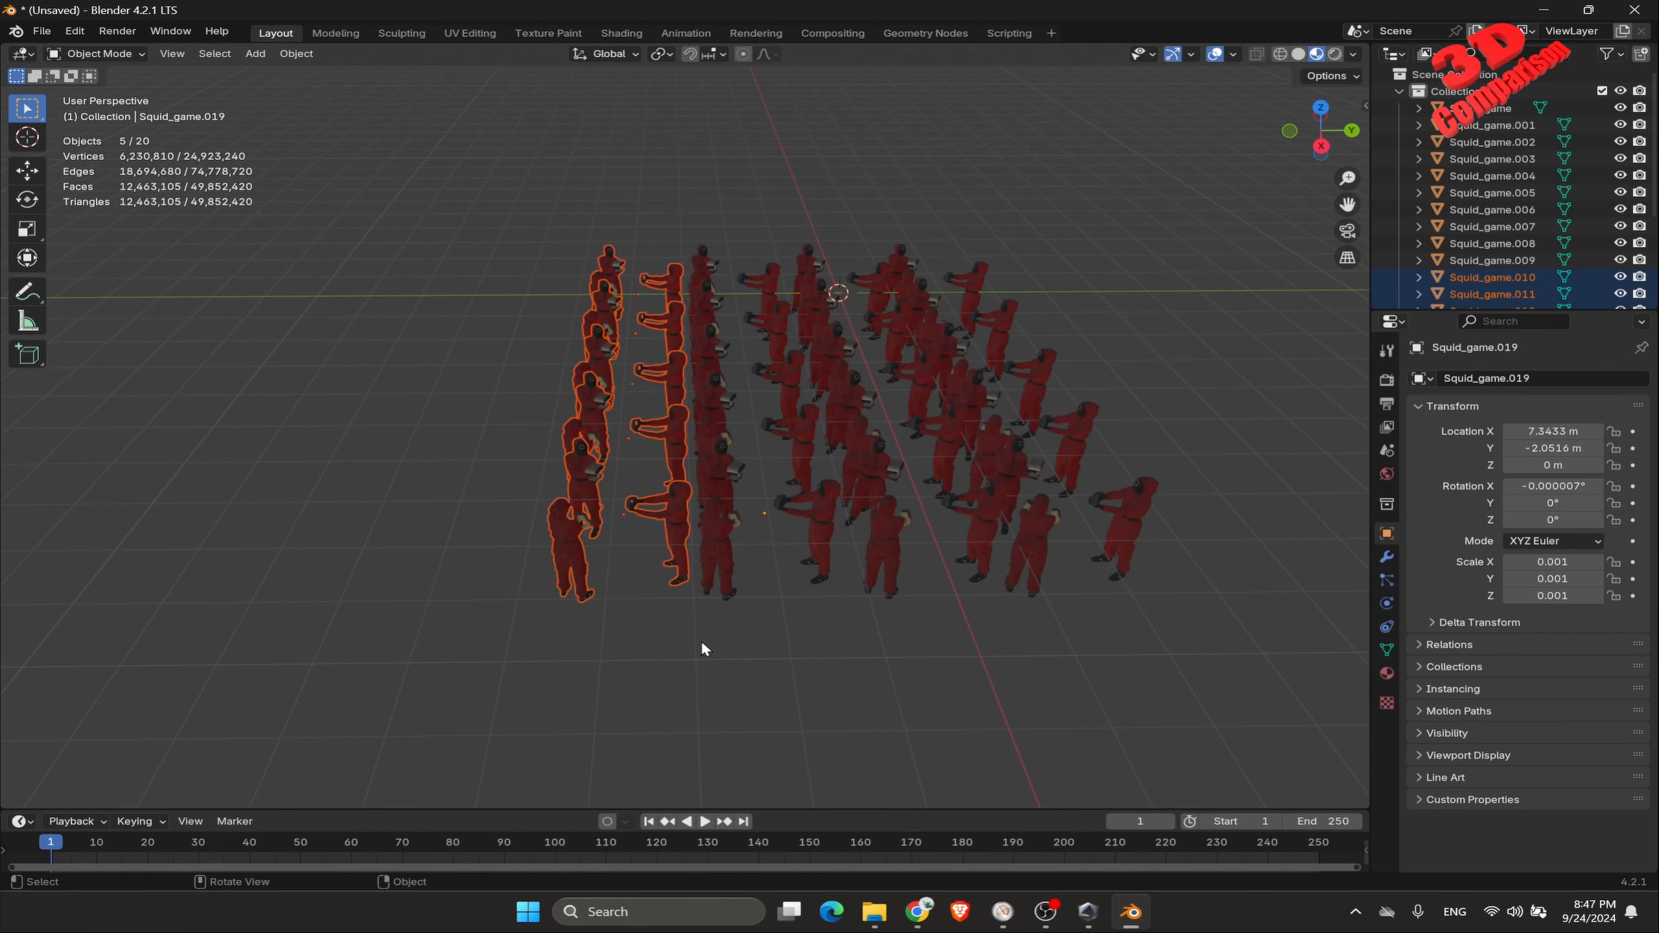
key("shift+d")
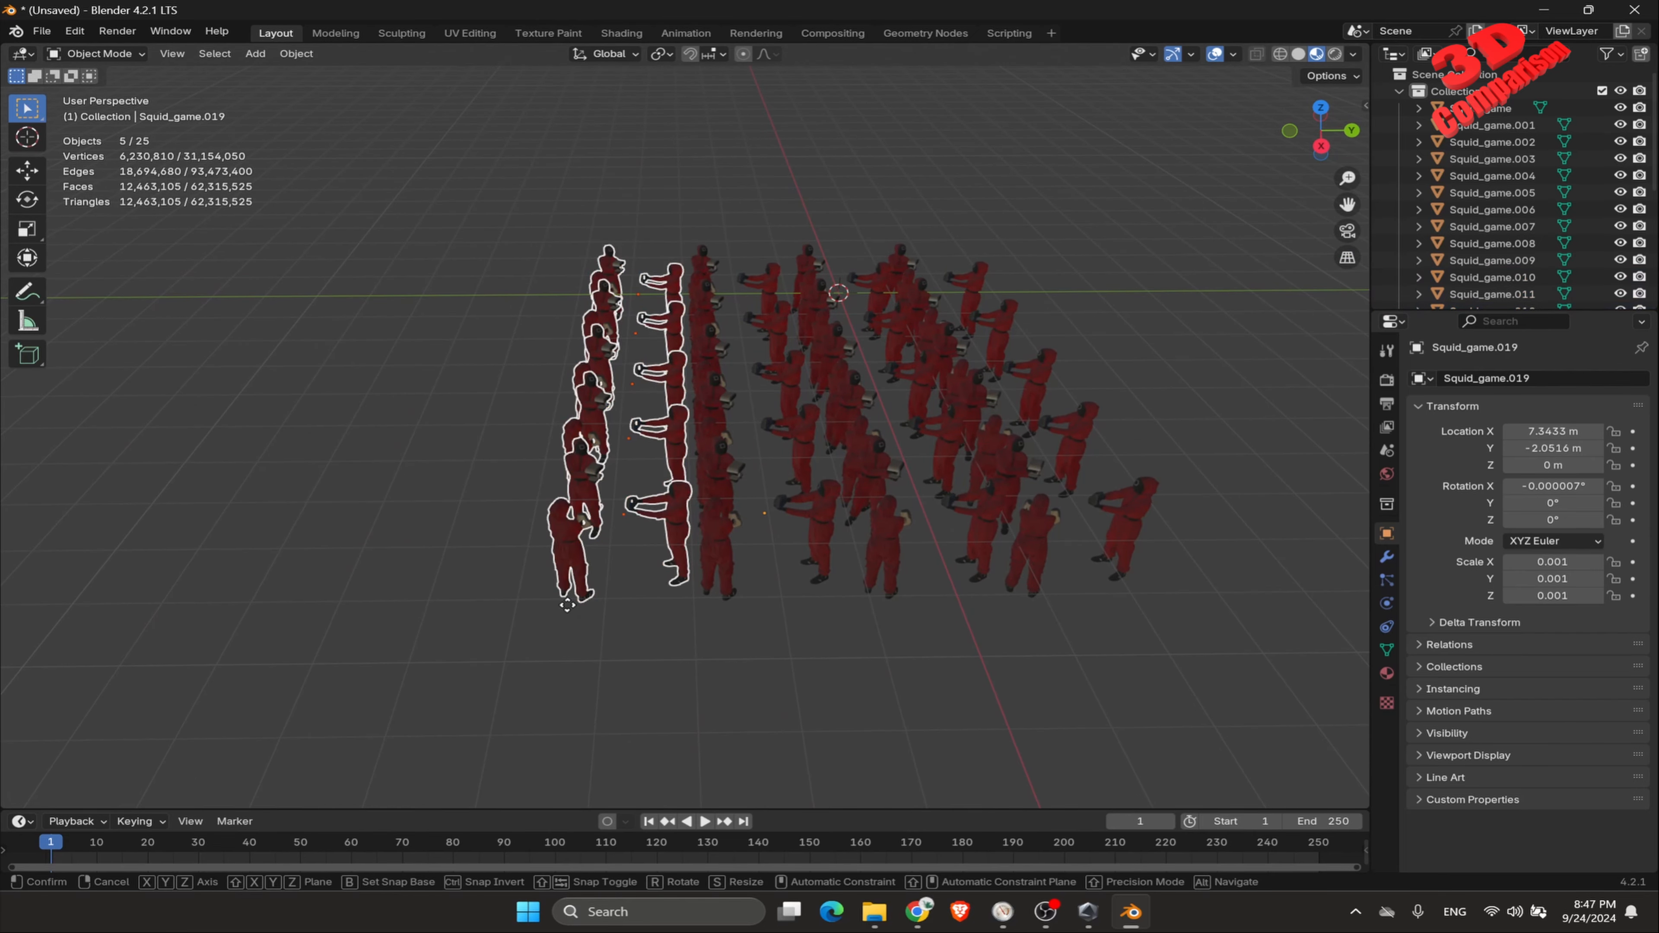
key("y")
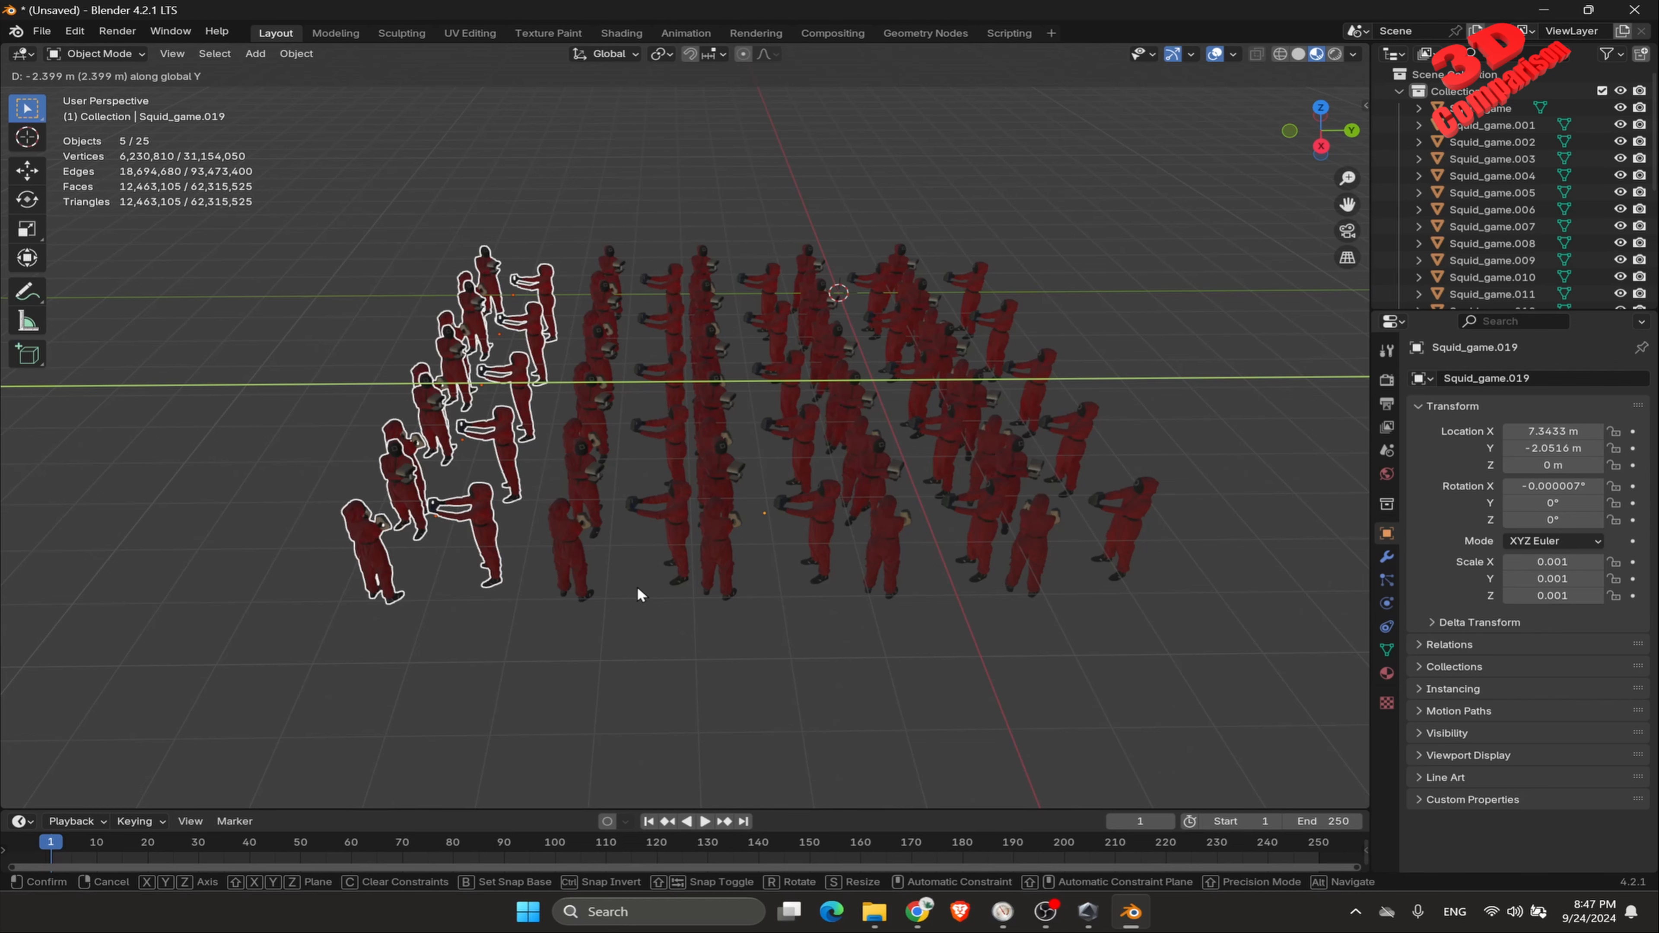
left_click(665, 505)
left_click(390, 237)
Step: Select all 25 full models to check their geometry statistics, and clear the selection
scroll(390, 236, "down", 3)
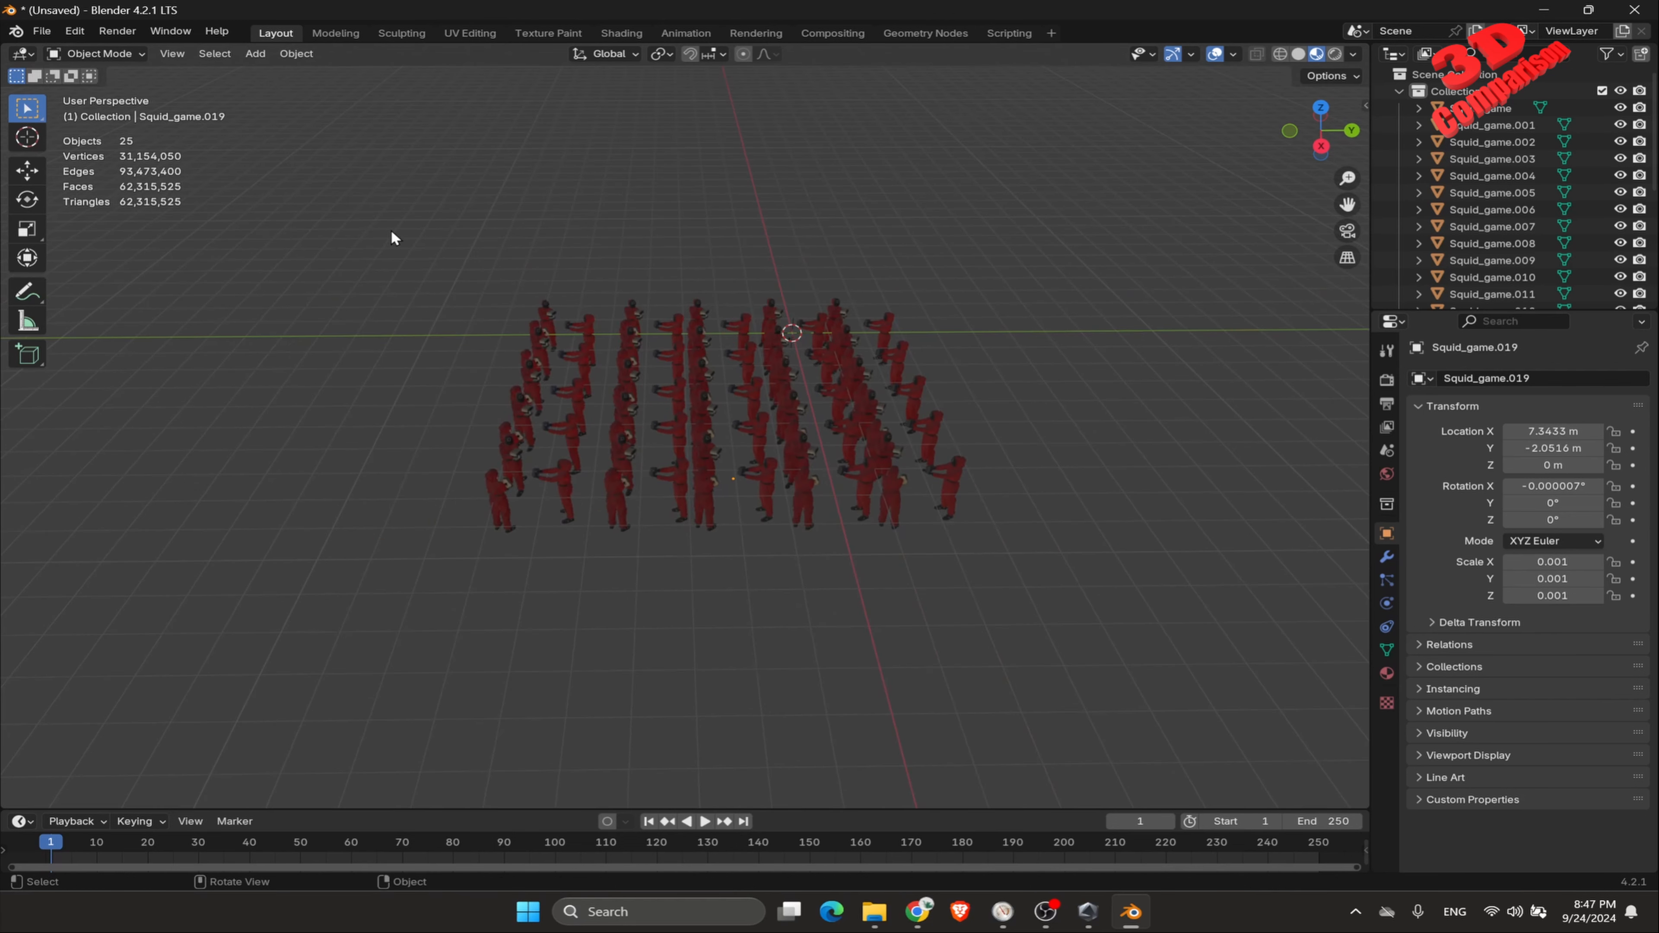
left_click_drag(393, 232, 1231, 649)
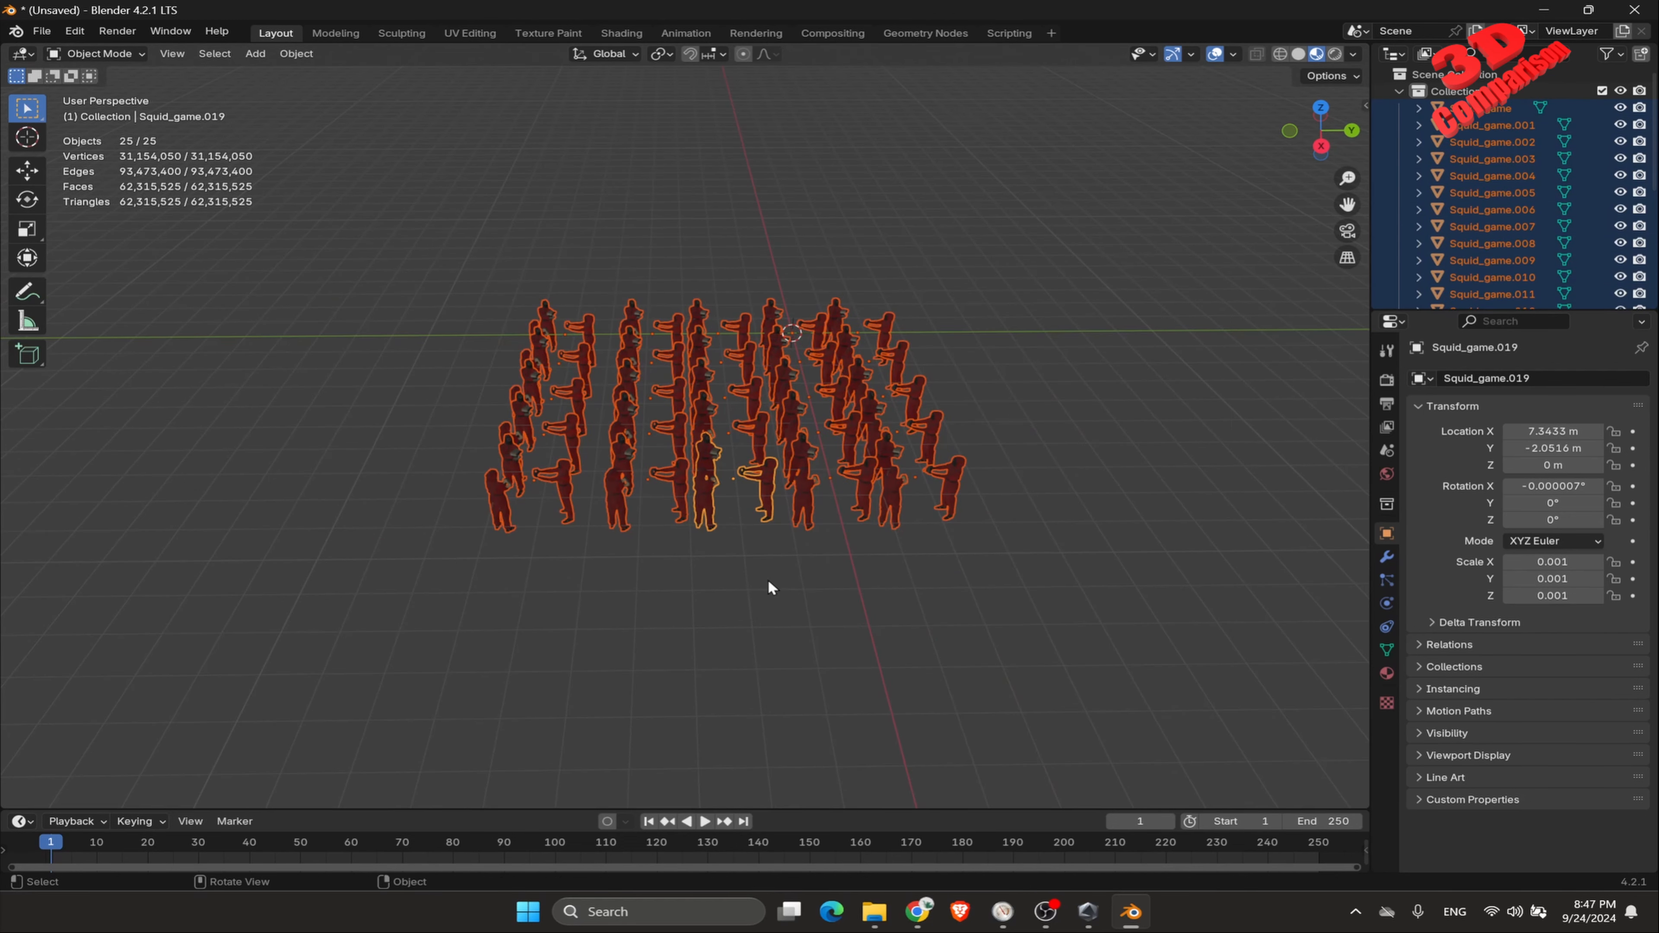
left_click(768, 586)
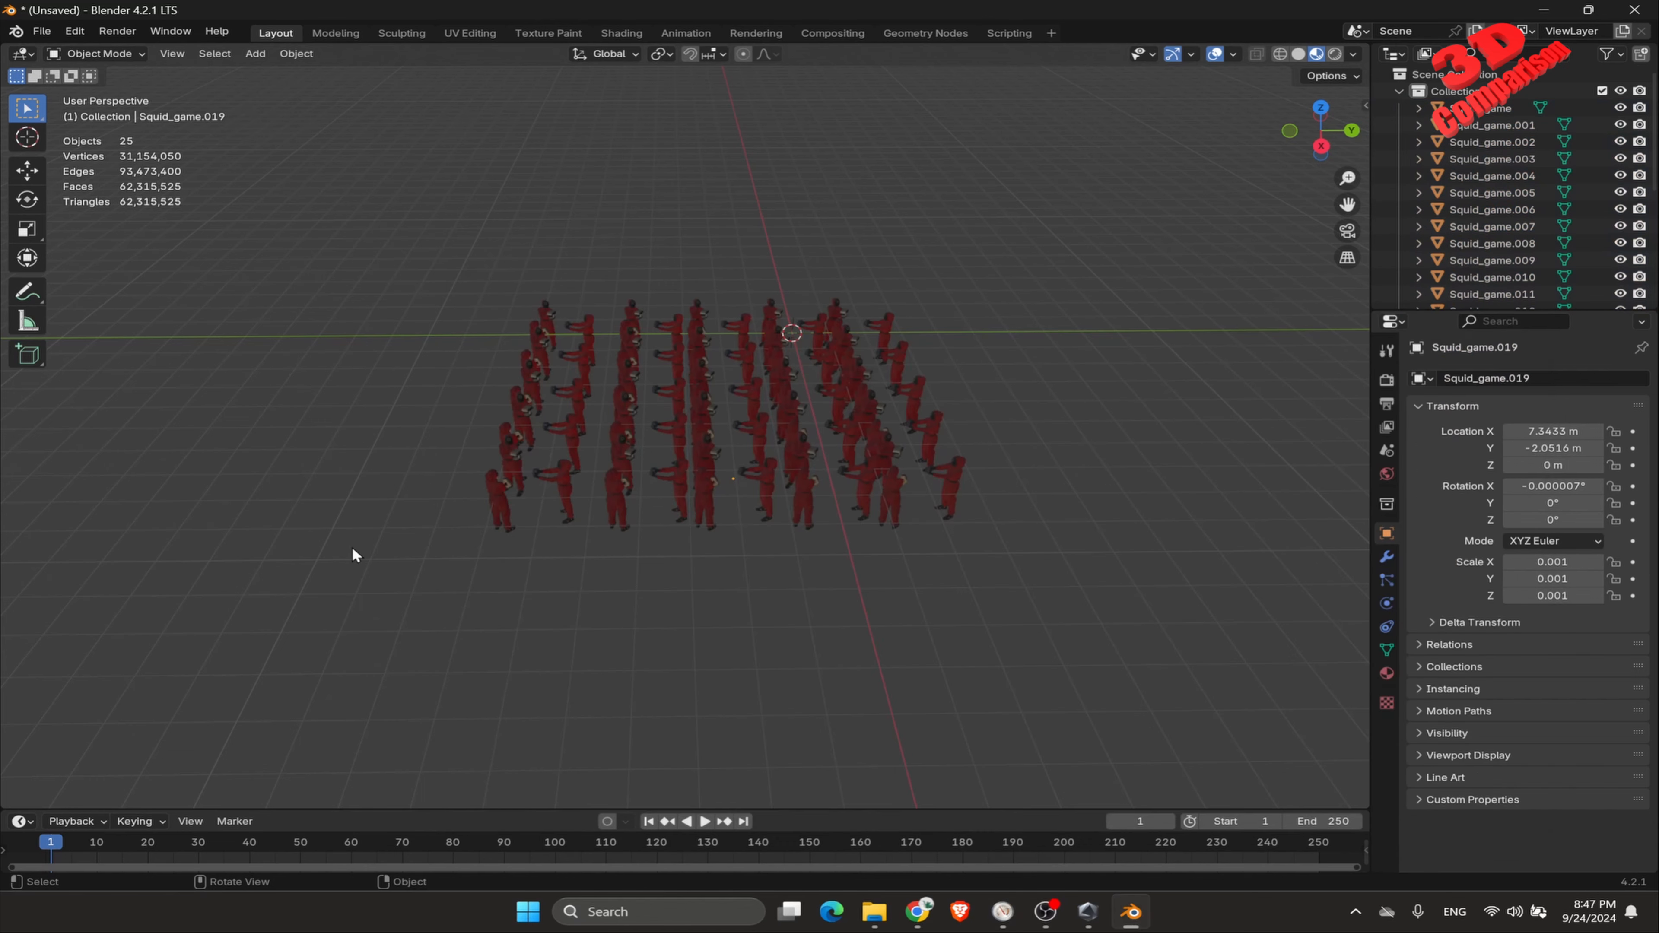
Step: Select the outermost row of five on the negative Y side and make a full copy about 2.2 m along negative Y
left_click_drag(424, 252, 593, 599)
key("shift")
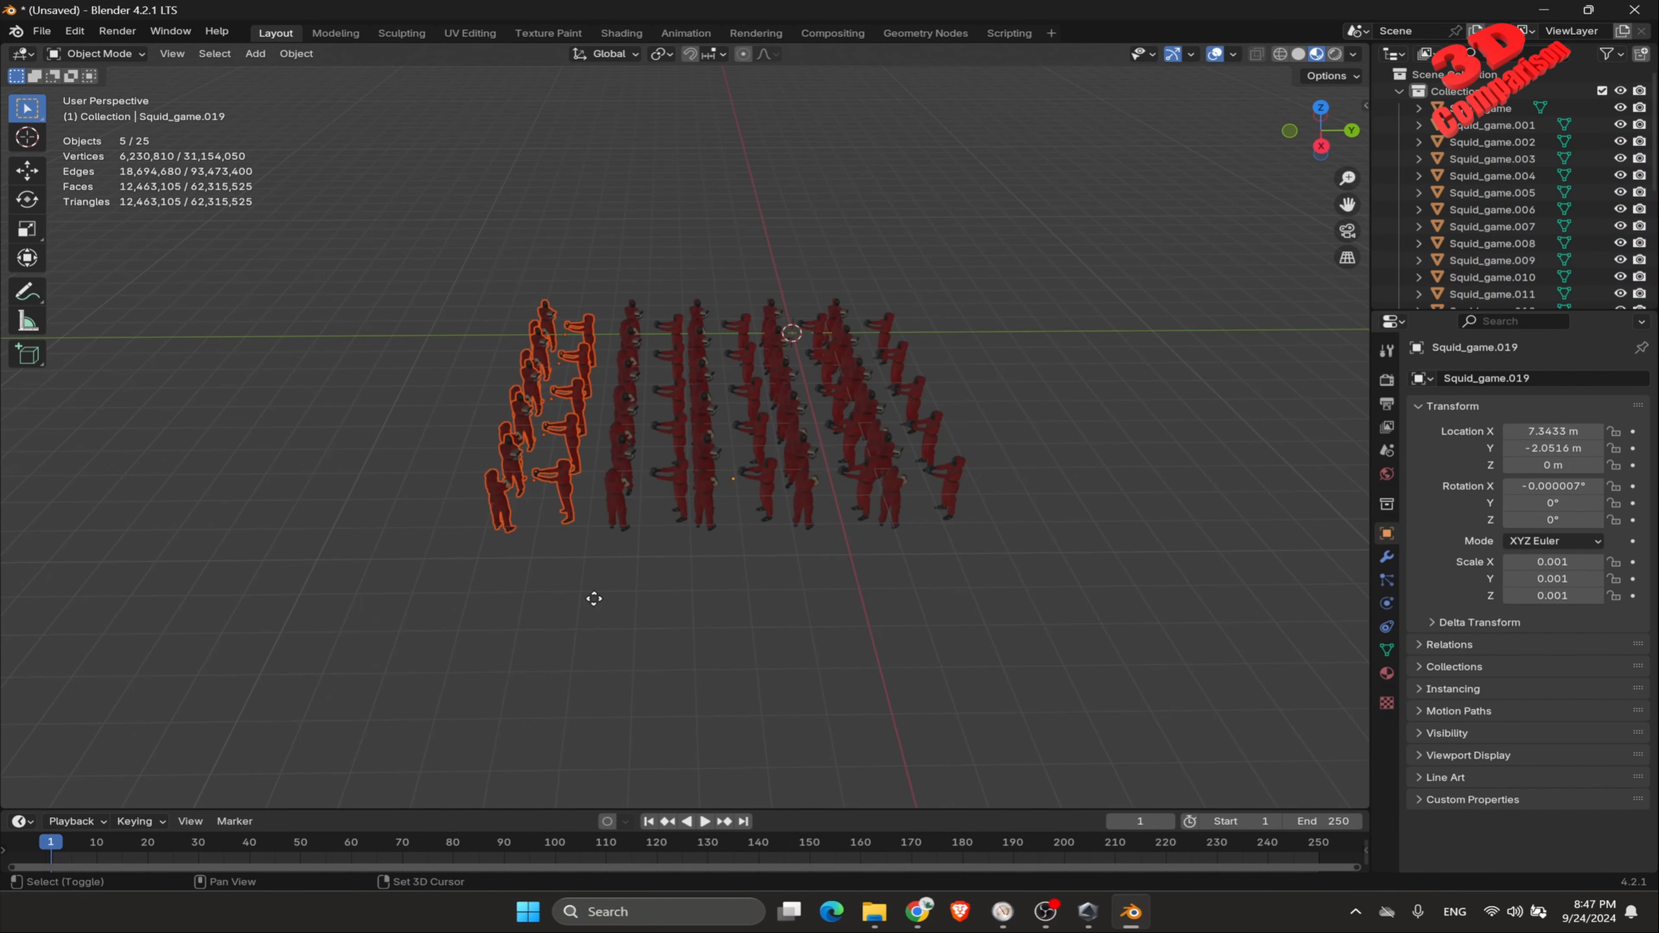
key("shift+d")
key("y")
key("y")
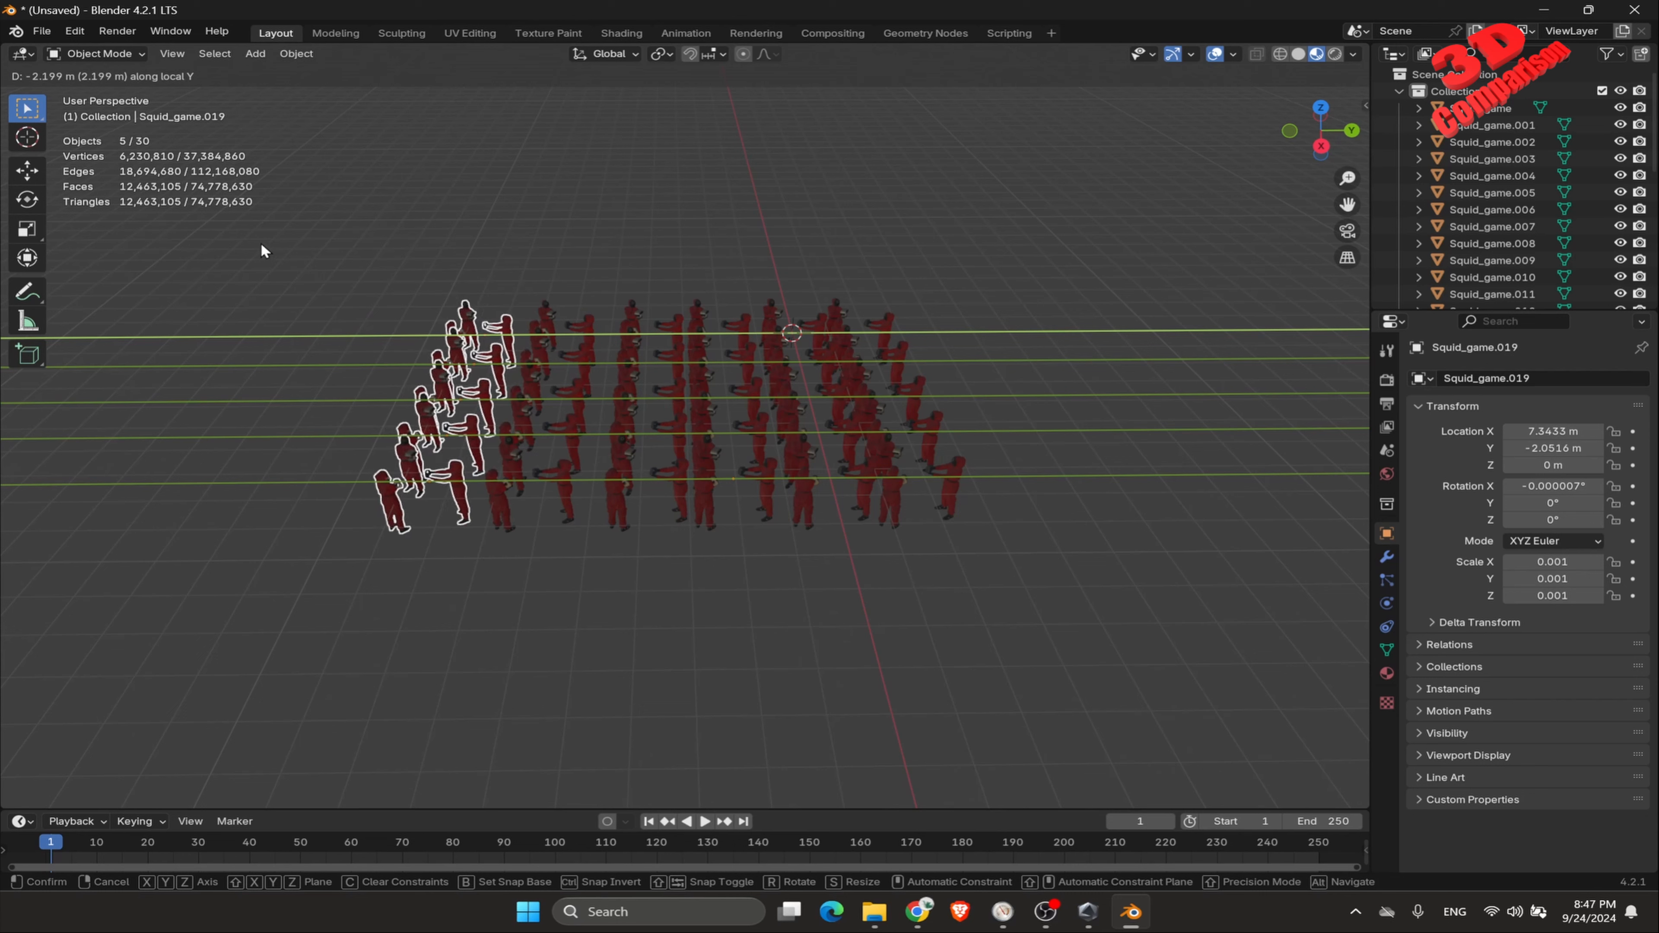
left_click(349, 333)
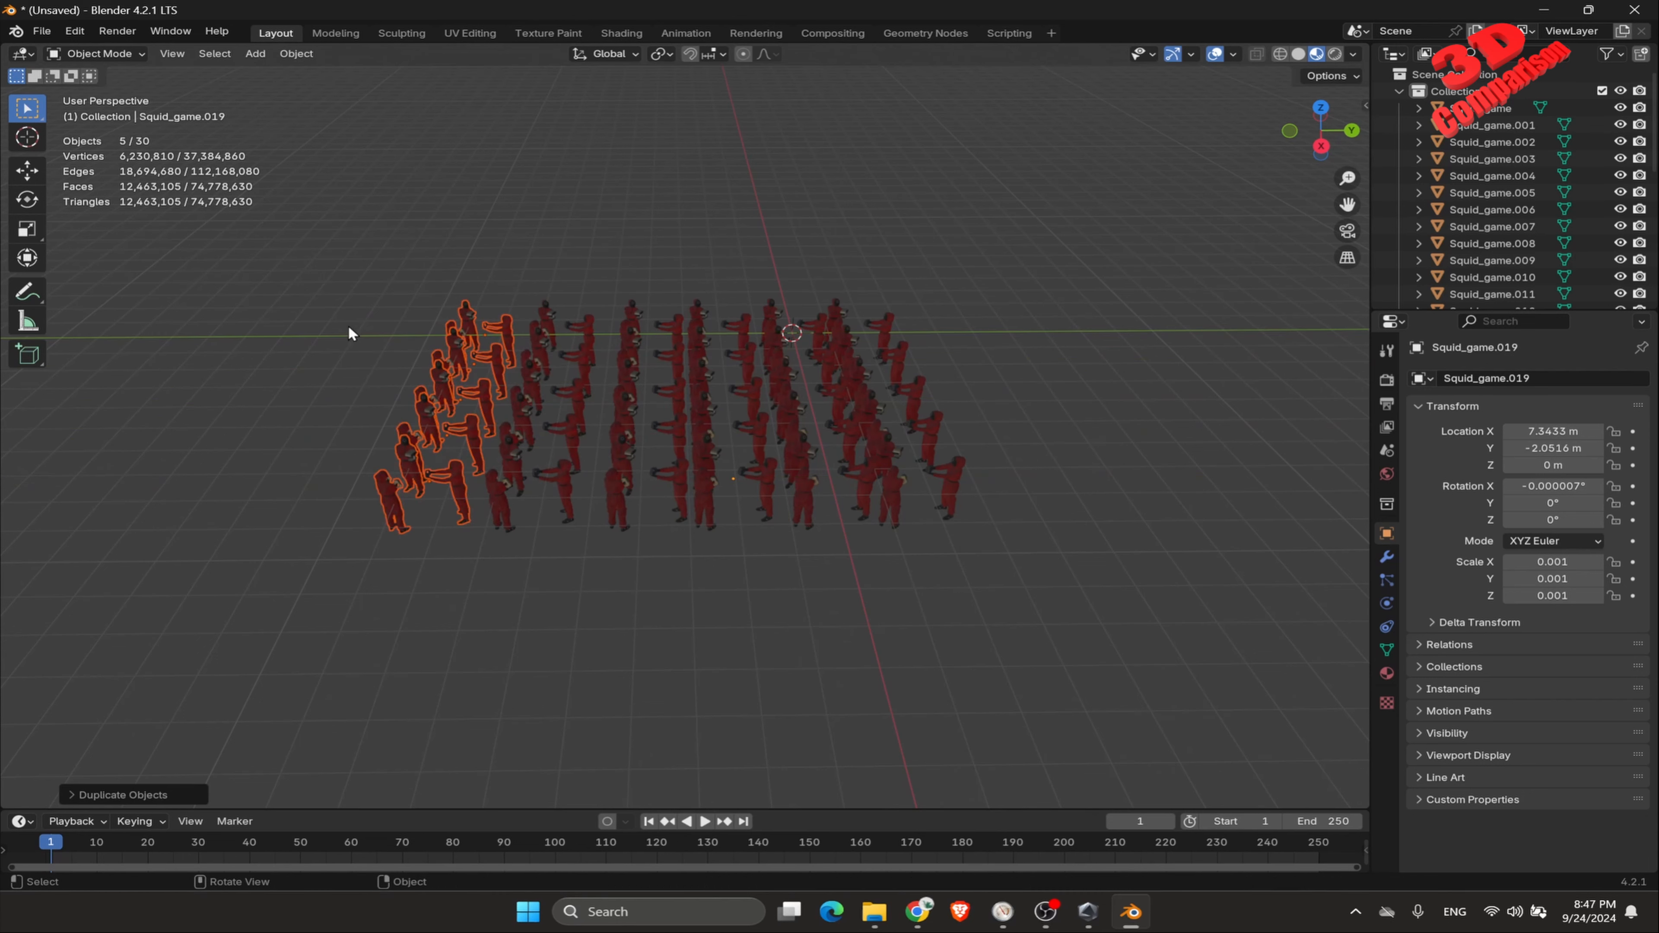
Step: Make two more successive full copies of the selected row along negative Y, the second about 2.2 m away, and clear the selection
key("shift+d")
key("y")
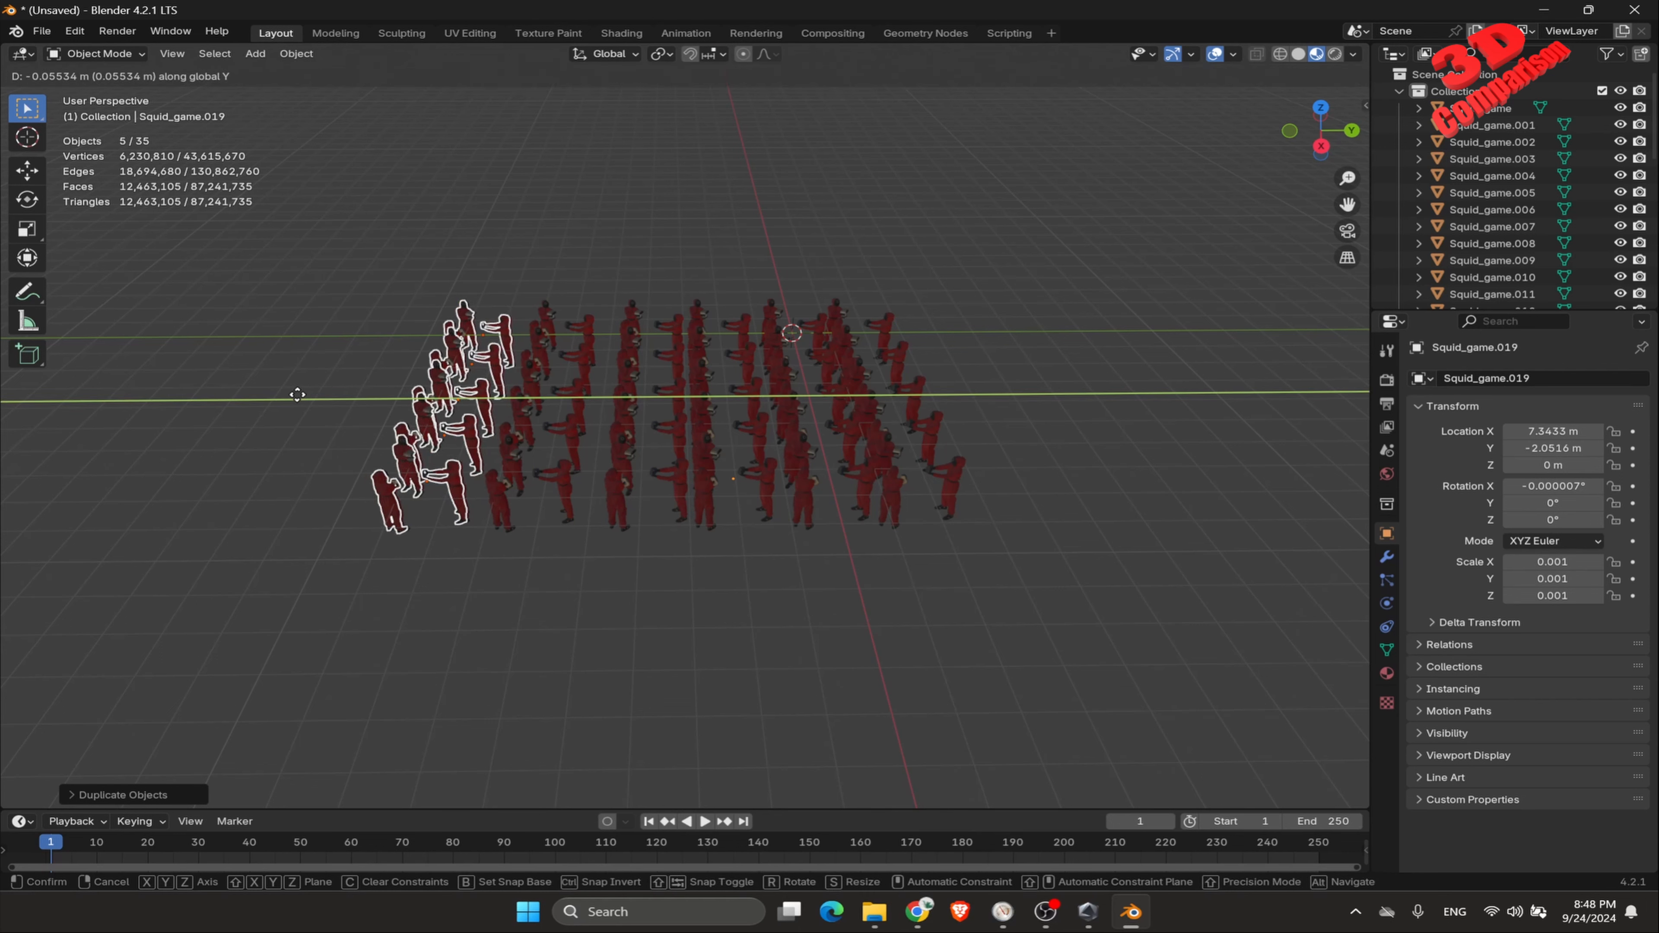
left_click(267, 400)
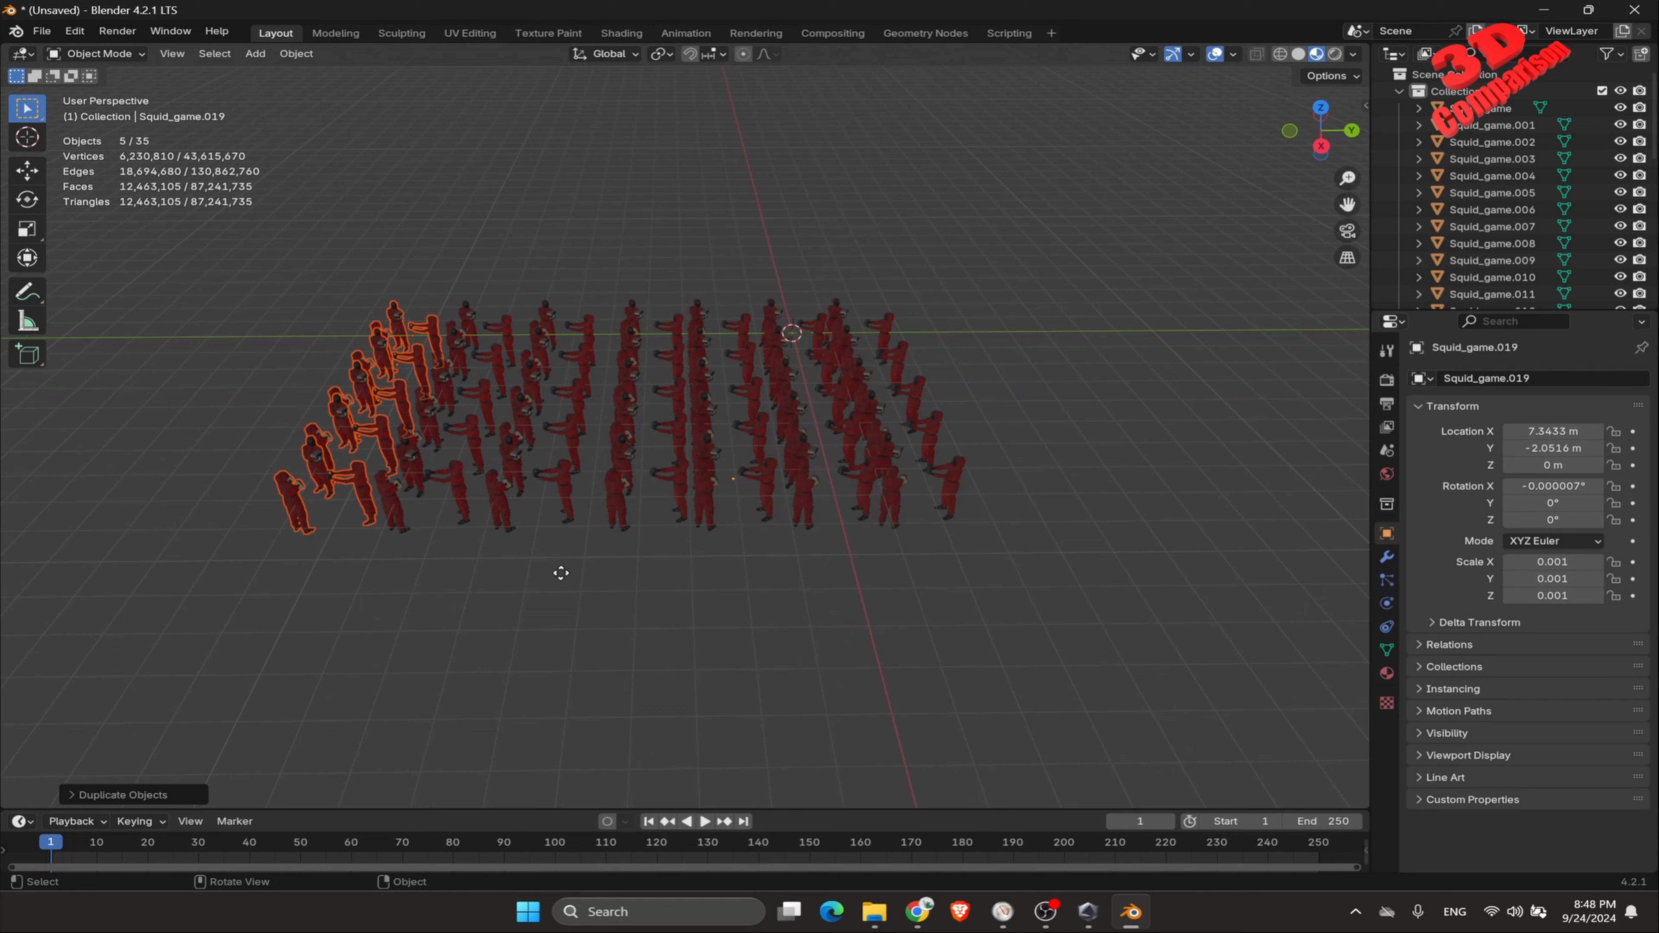
key("shift+d")
key("y")
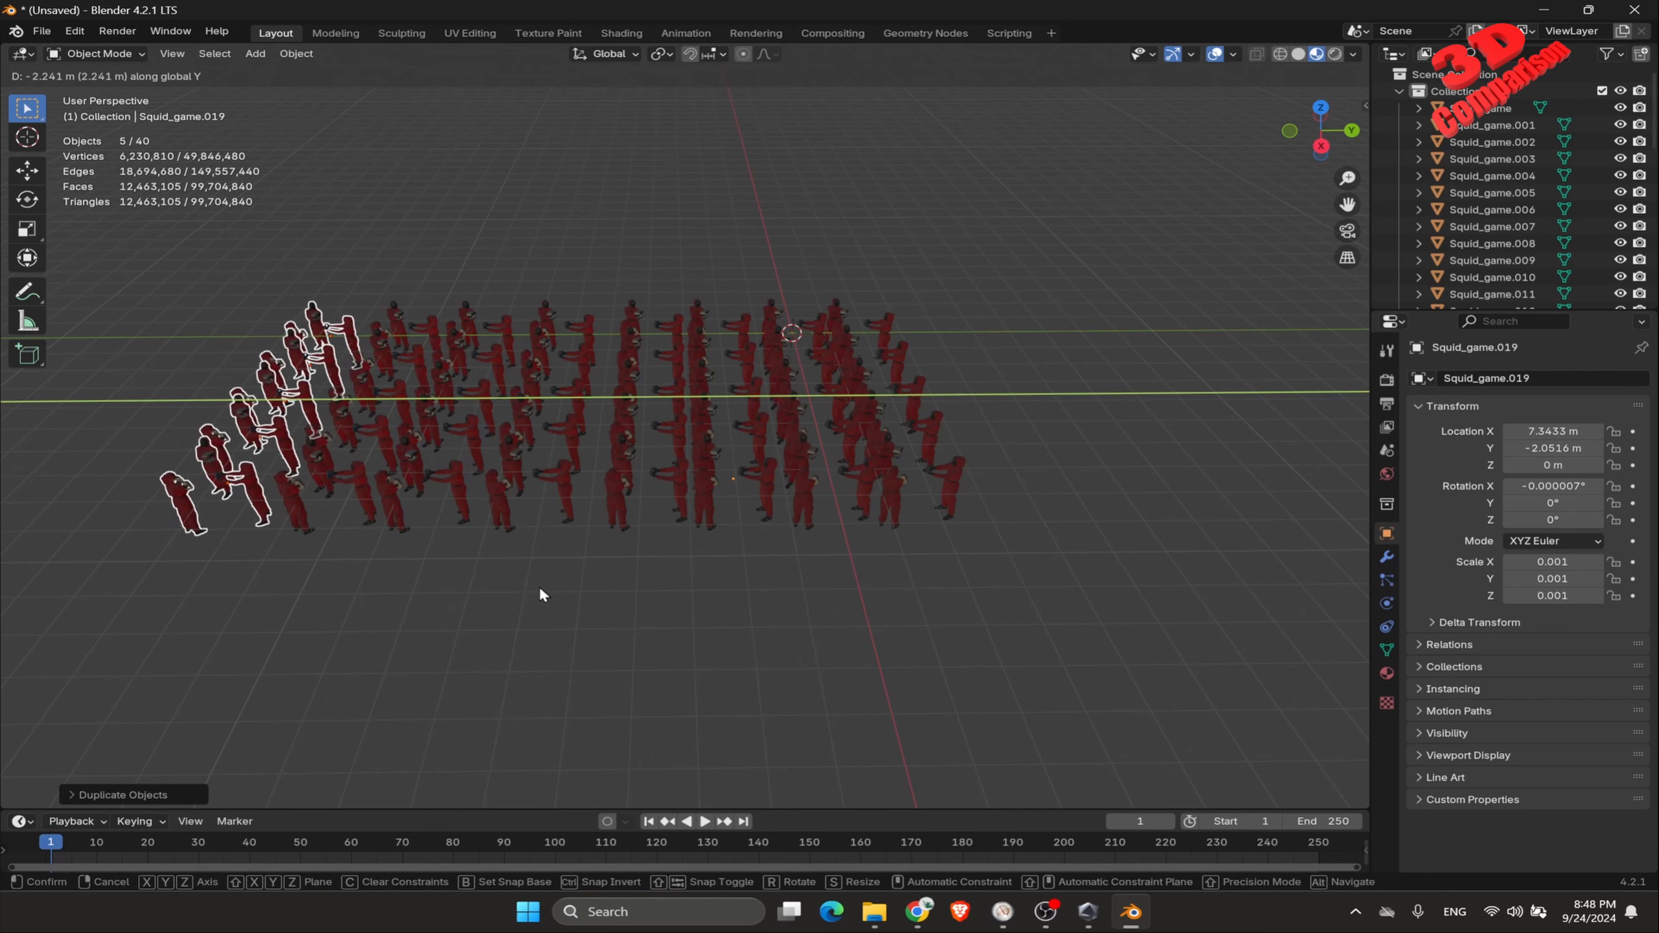
left_click(204, 202)
left_click(657, 467)
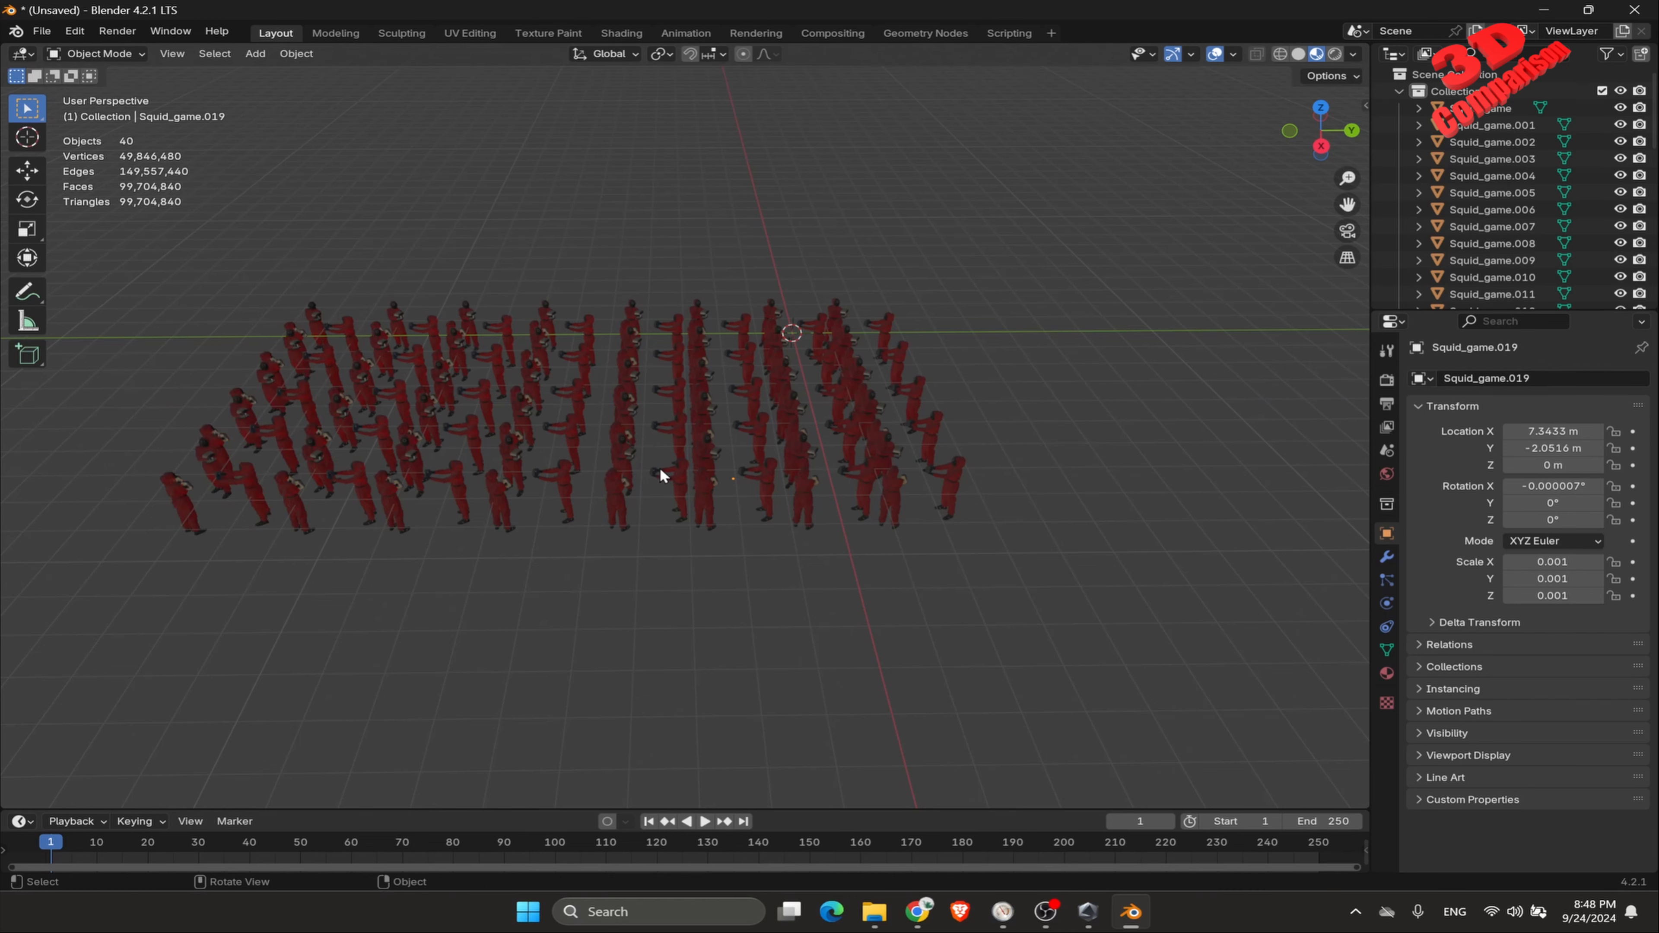
Step: Check blender.exe's committed memory in Resource Monitor for the 40 full models, and test viewport responsiveness in Blender
middle_click_drag(660, 466, 1103, 754)
left_click(1003, 912)
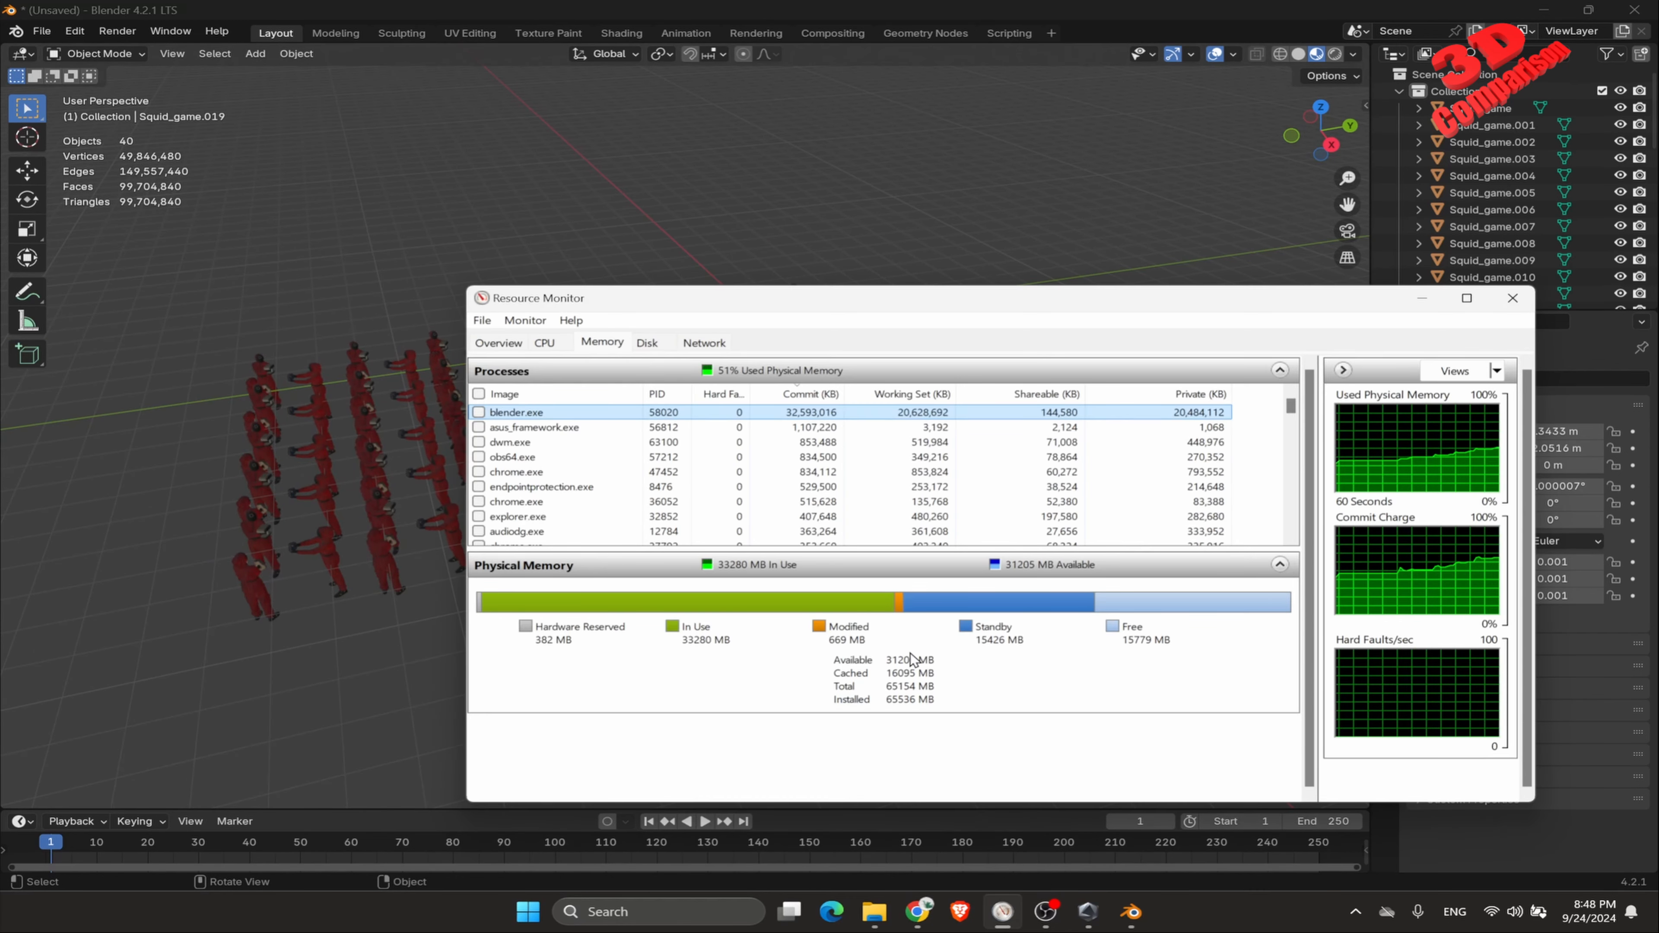
left_click(390, 637)
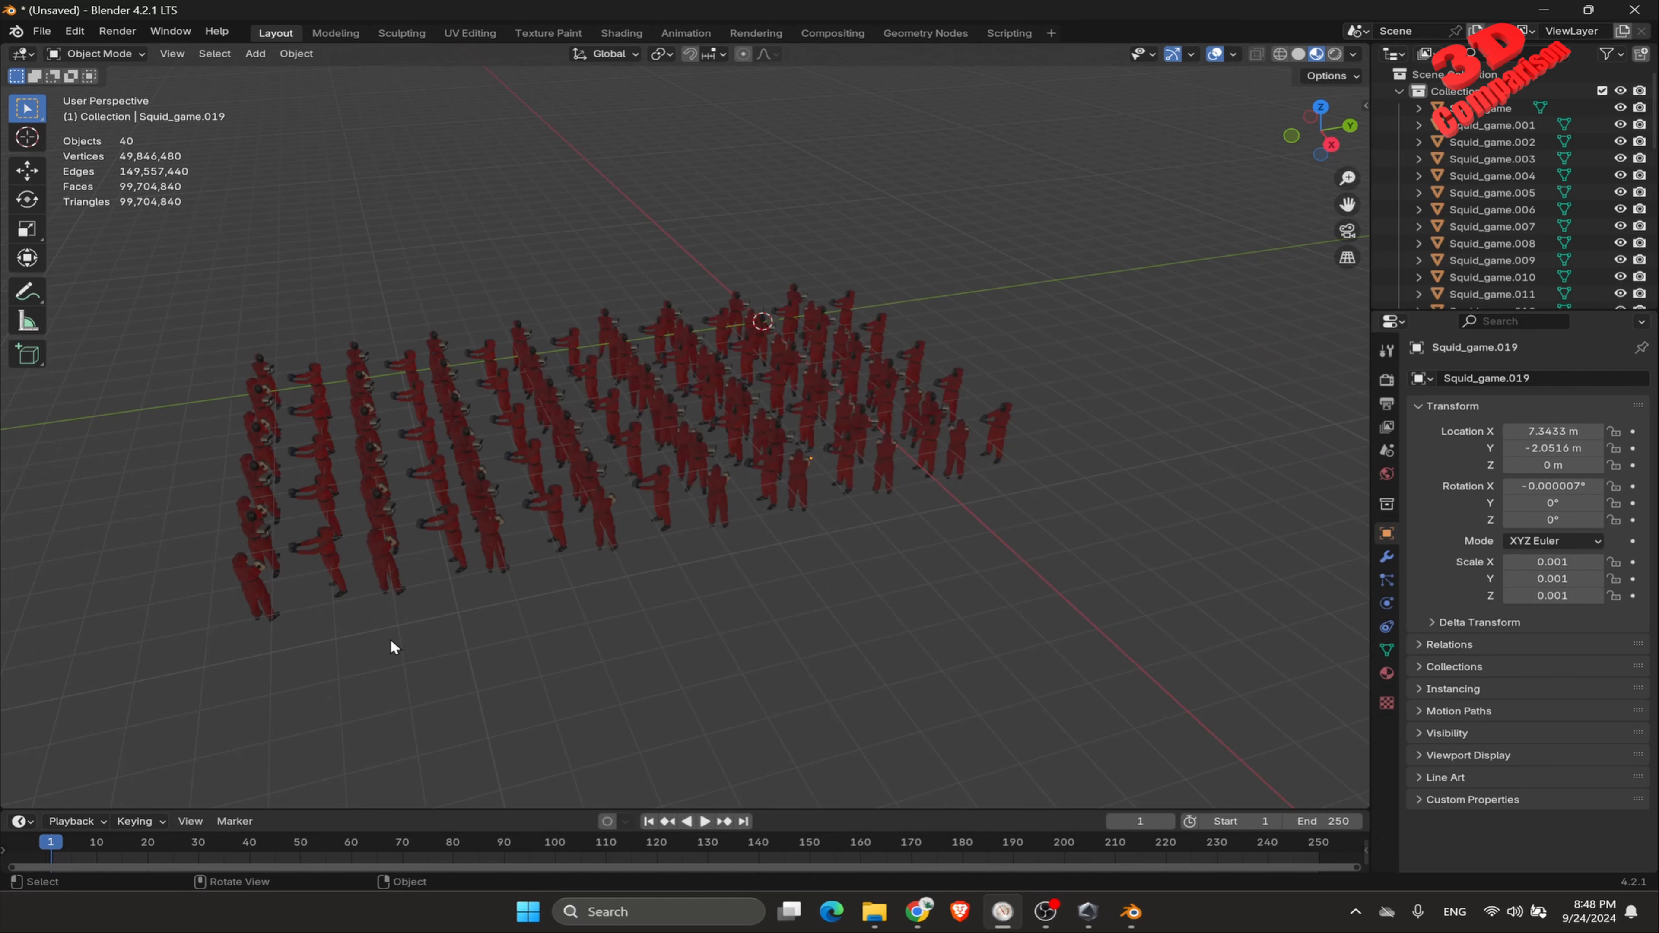
middle_click_drag(525, 575, 679, 513)
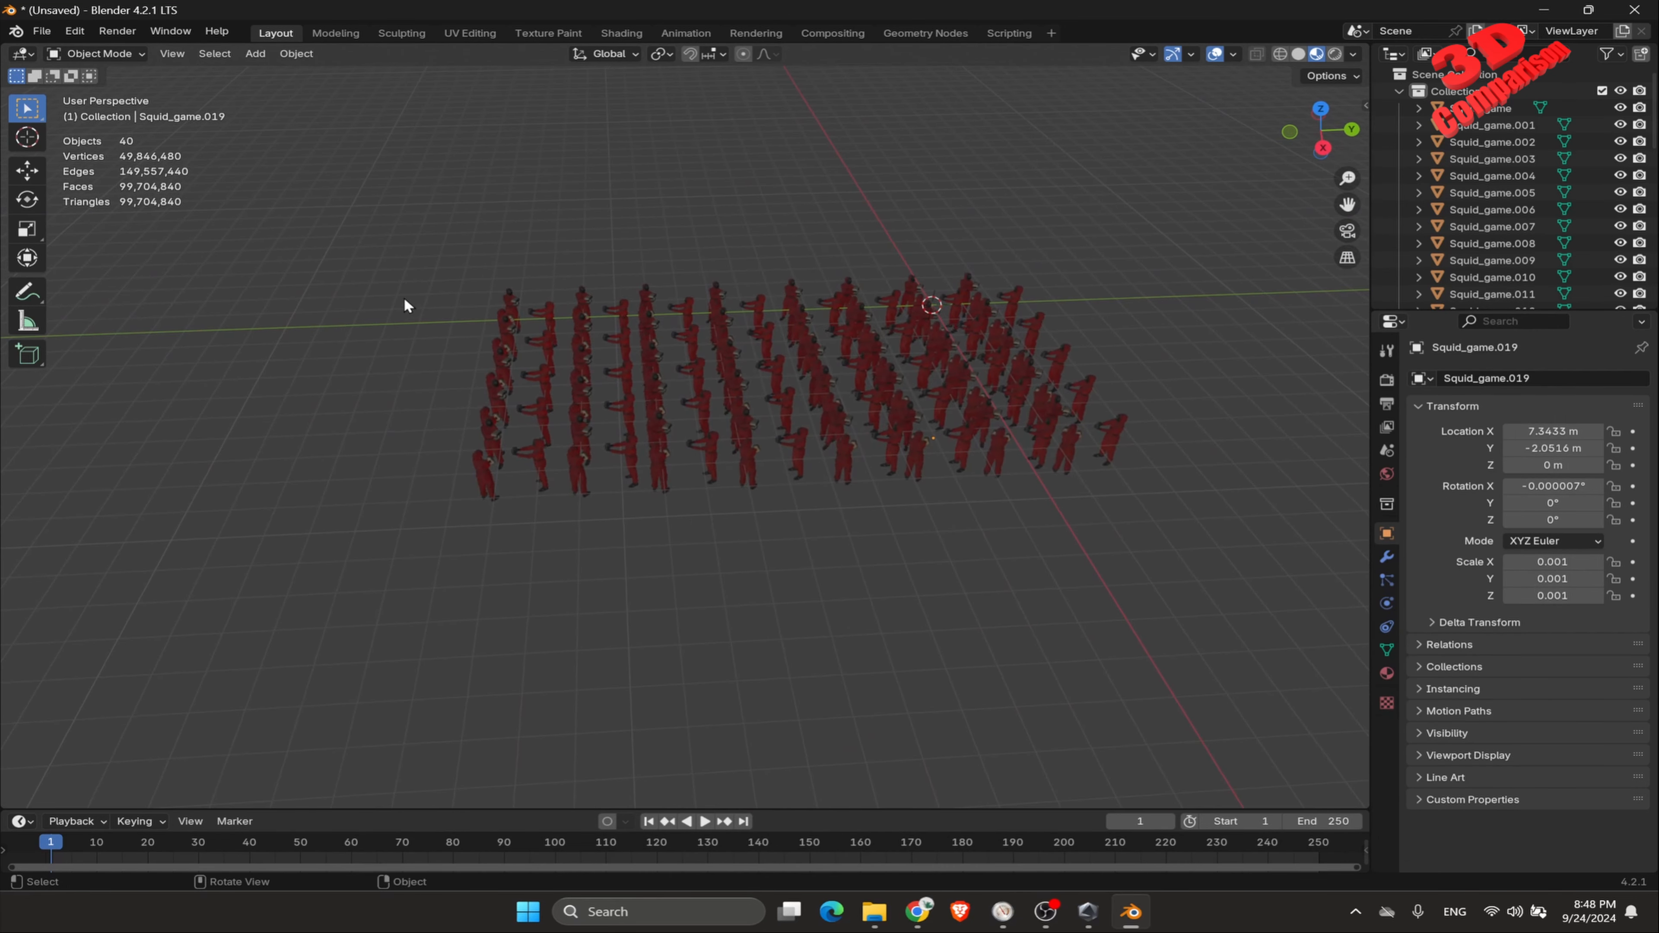
Step: Select the outermost negative Y row and make two successive full copies along negative Y, offset about 2.3 m and 2.6 m
left_click_drag(392, 247, 559, 539)
key("shift+d")
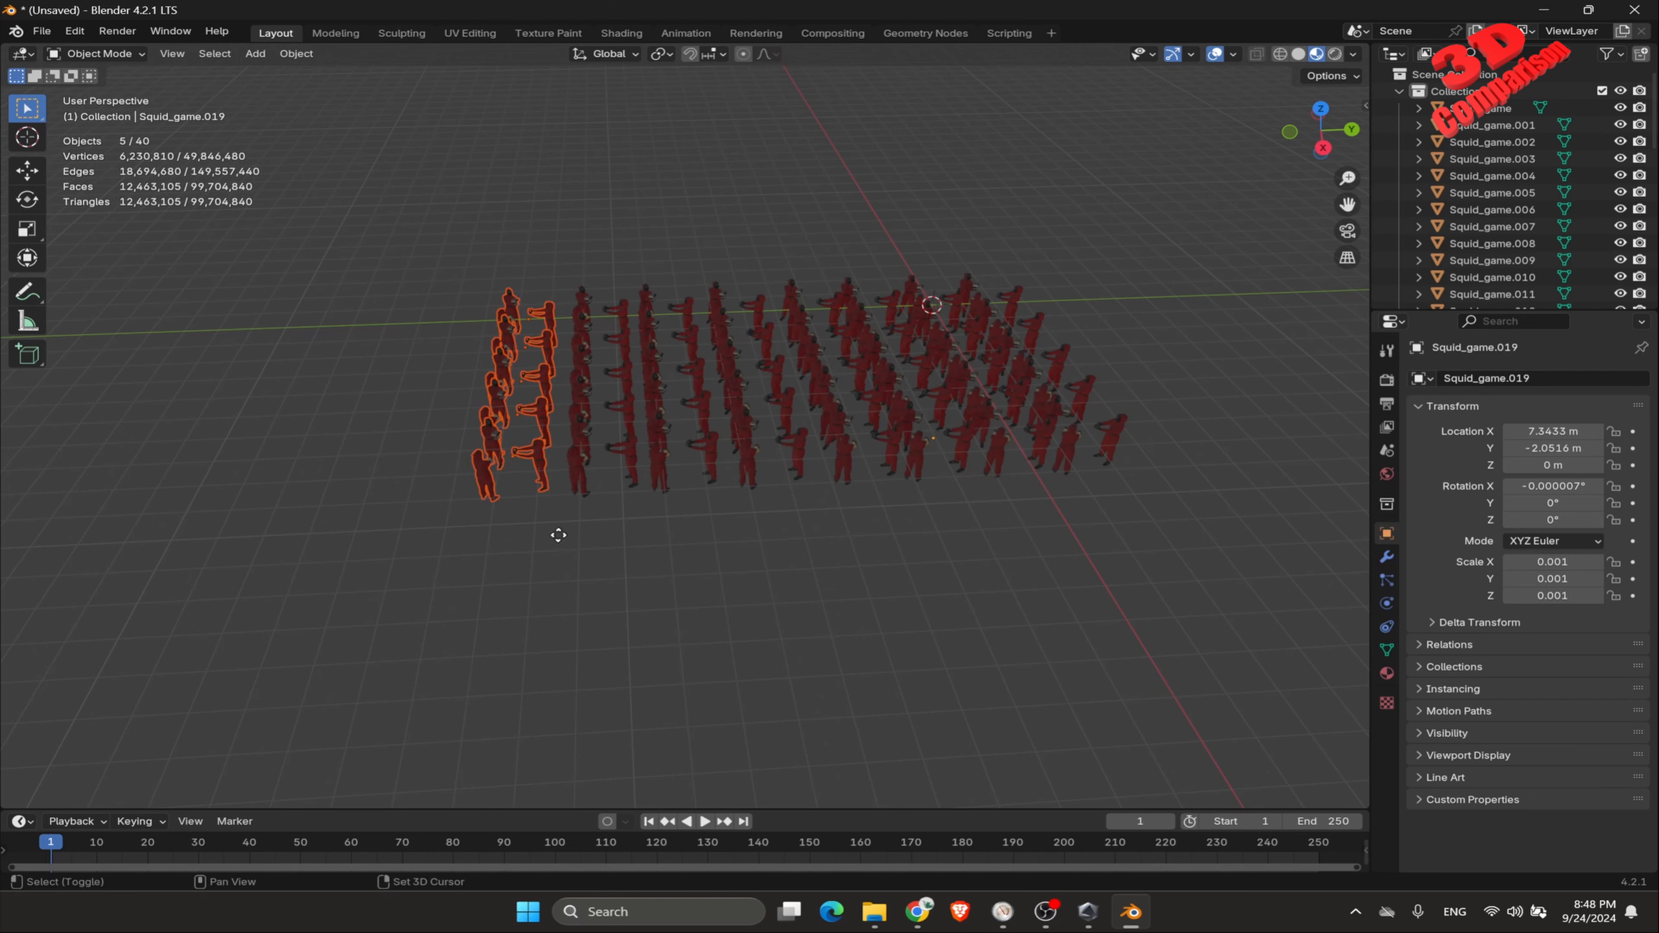
key("y")
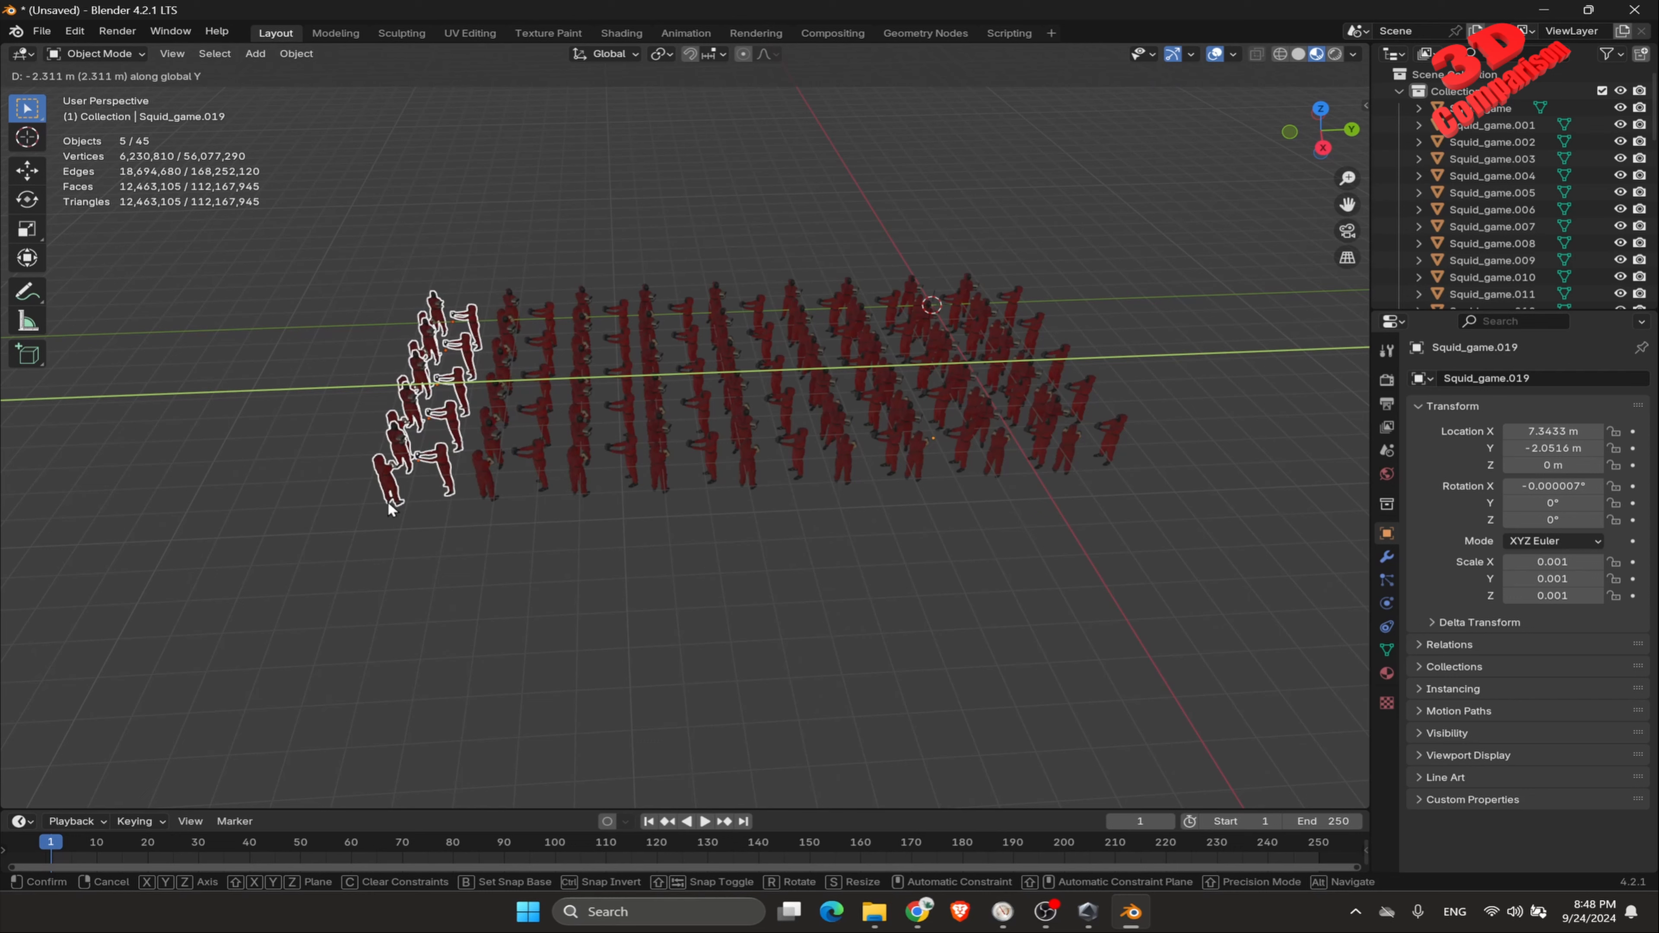
left_click(358, 494)
key("shift+d")
key("y")
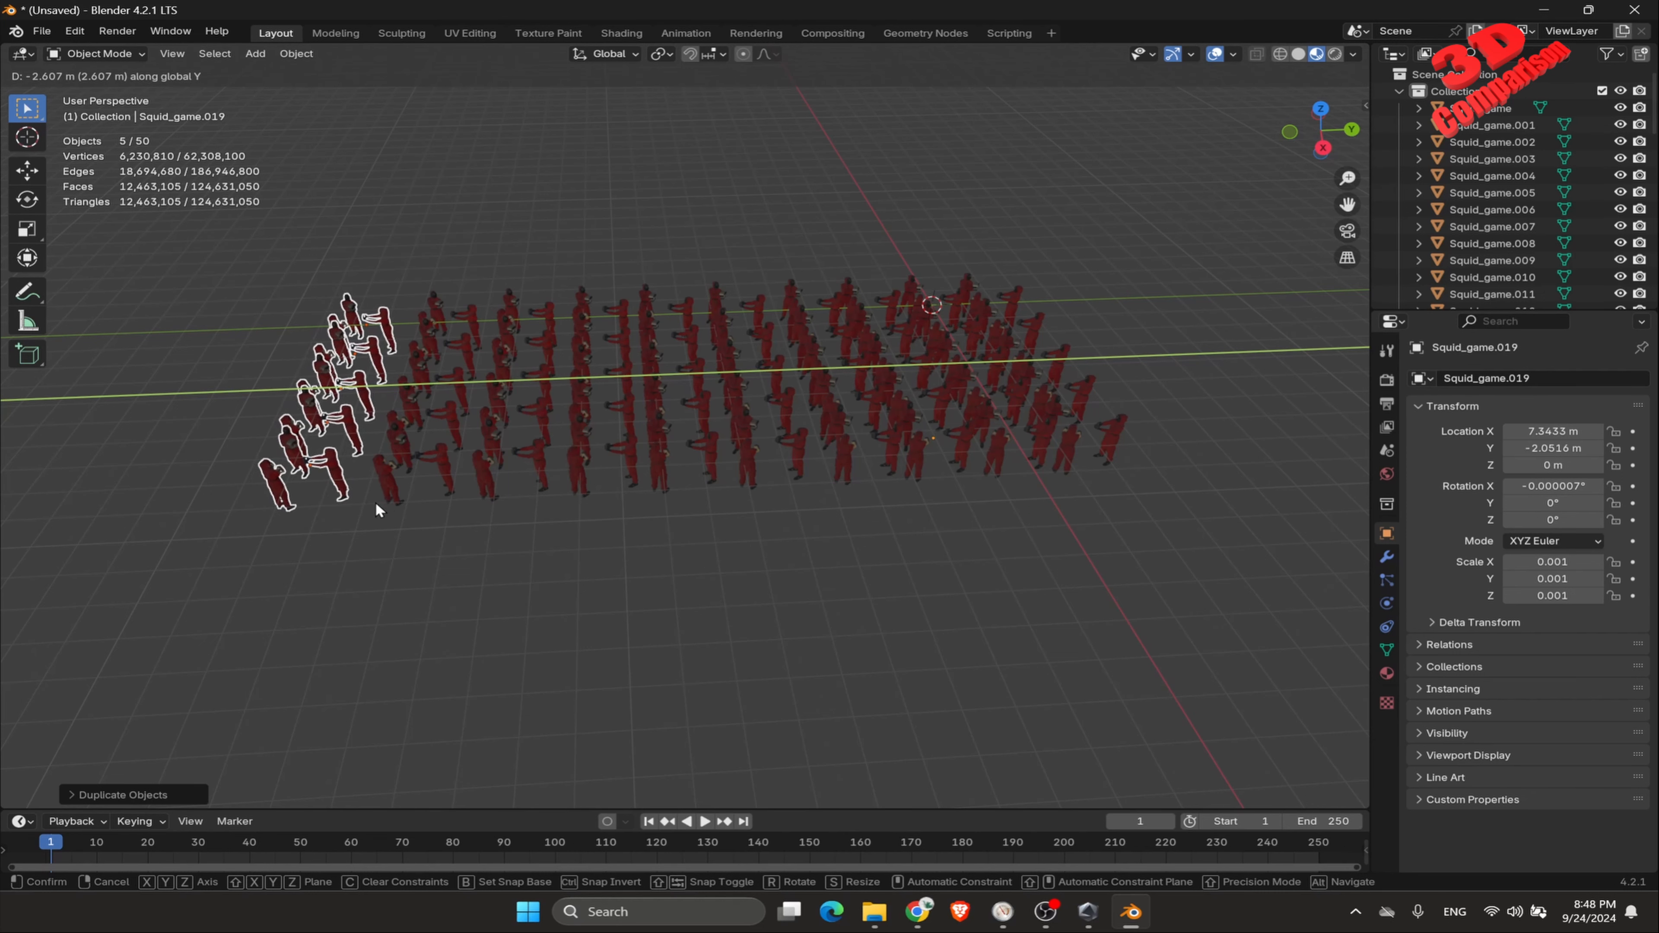
left_click(389, 451)
Step: Extend the grid by two more full copies of the selected row along negative Y, the second offset about 2.5 m
scroll(388, 451, "down", 2)
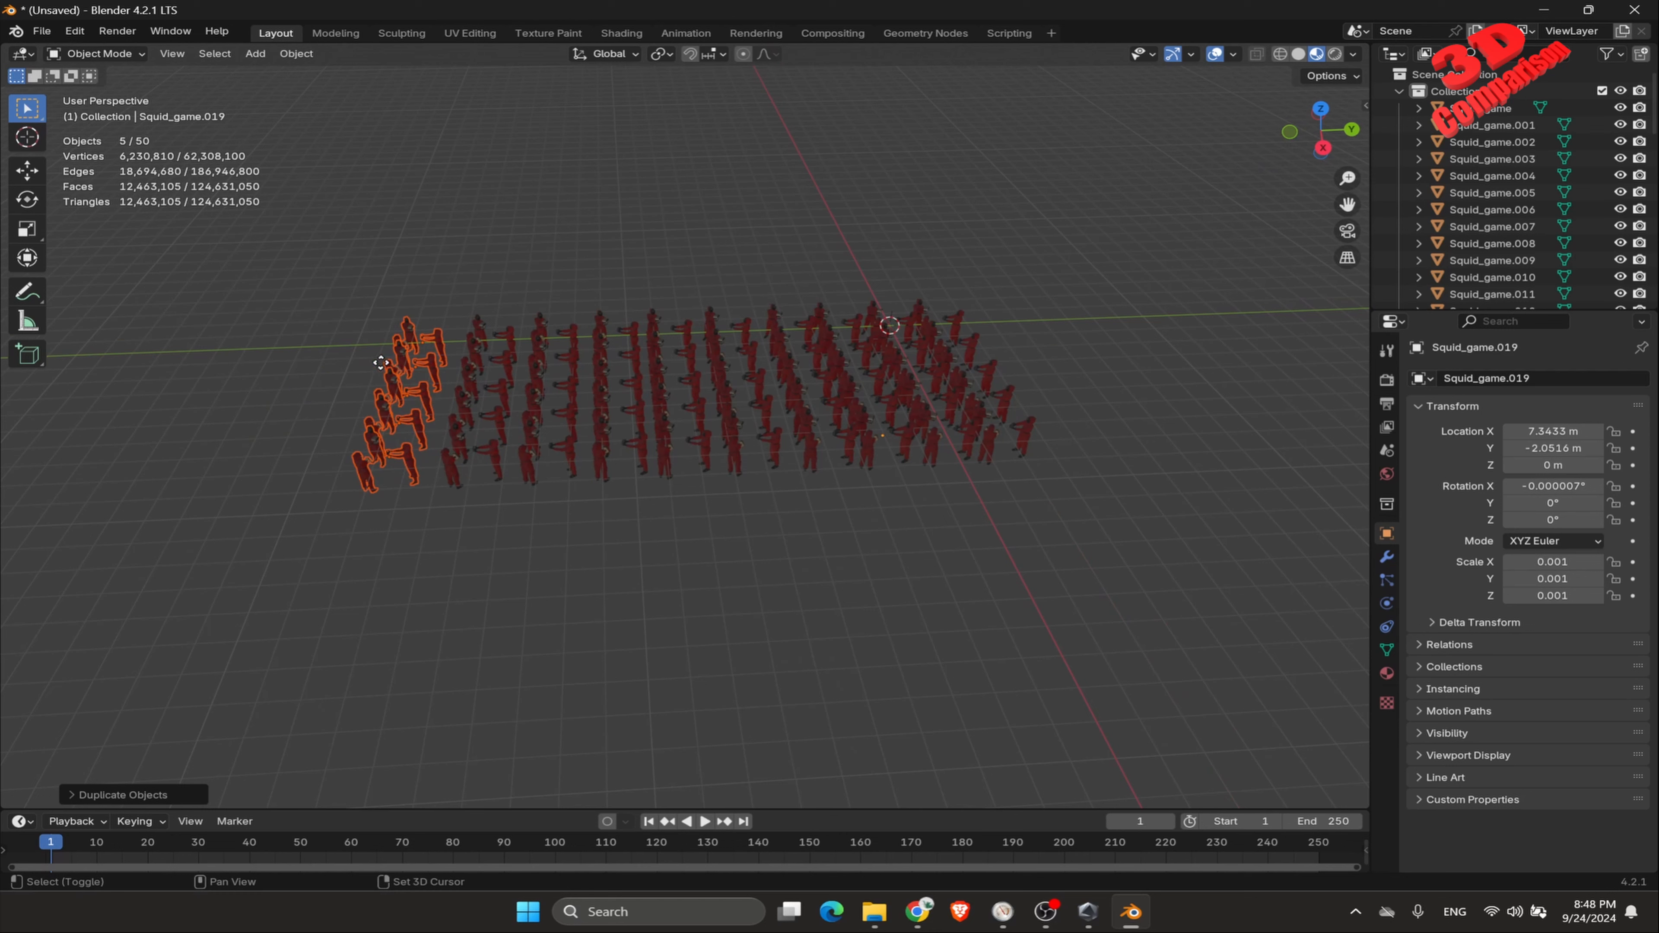
key("shift+d")
key("y")
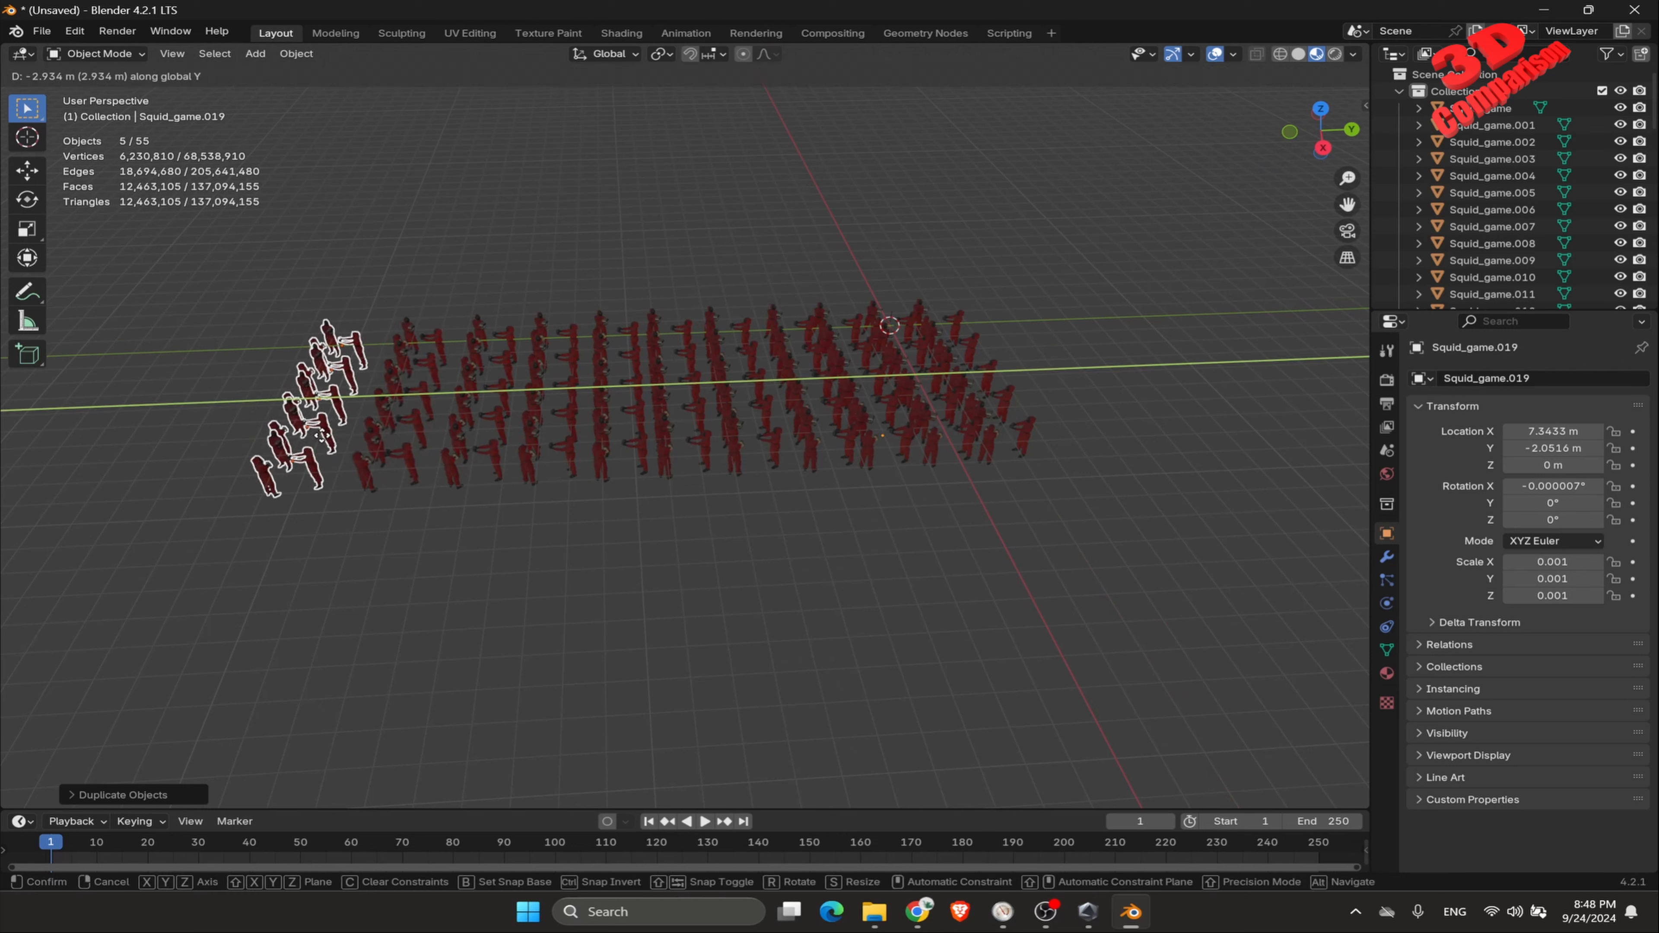
left_click(384, 460)
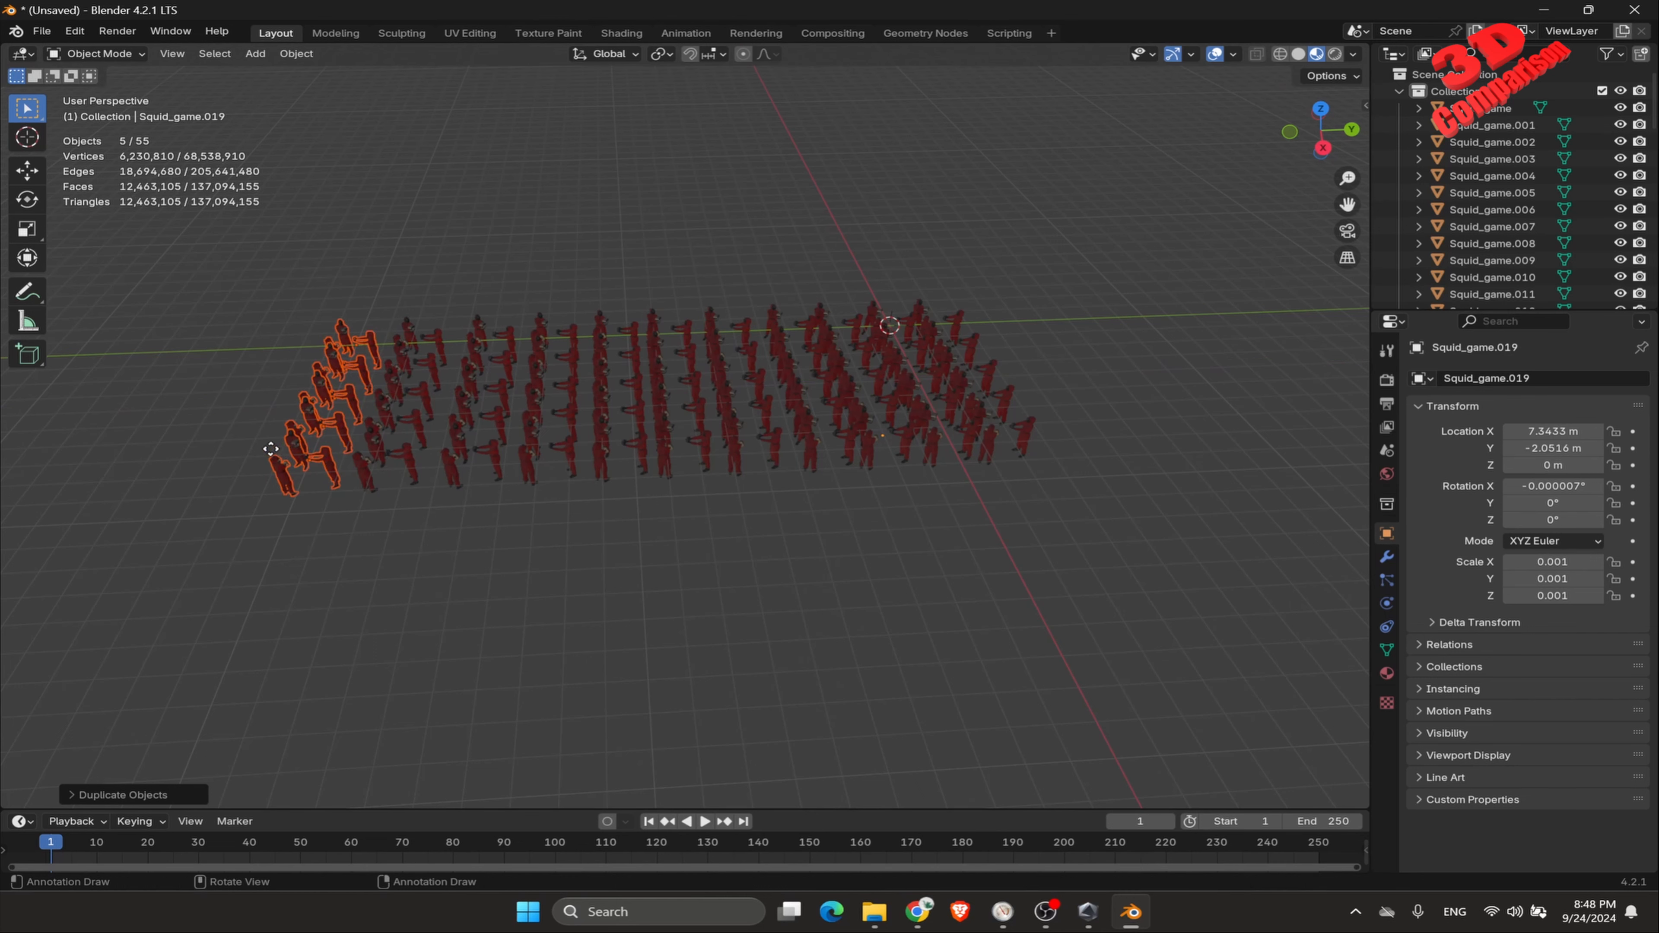
key("shift+d")
key("y")
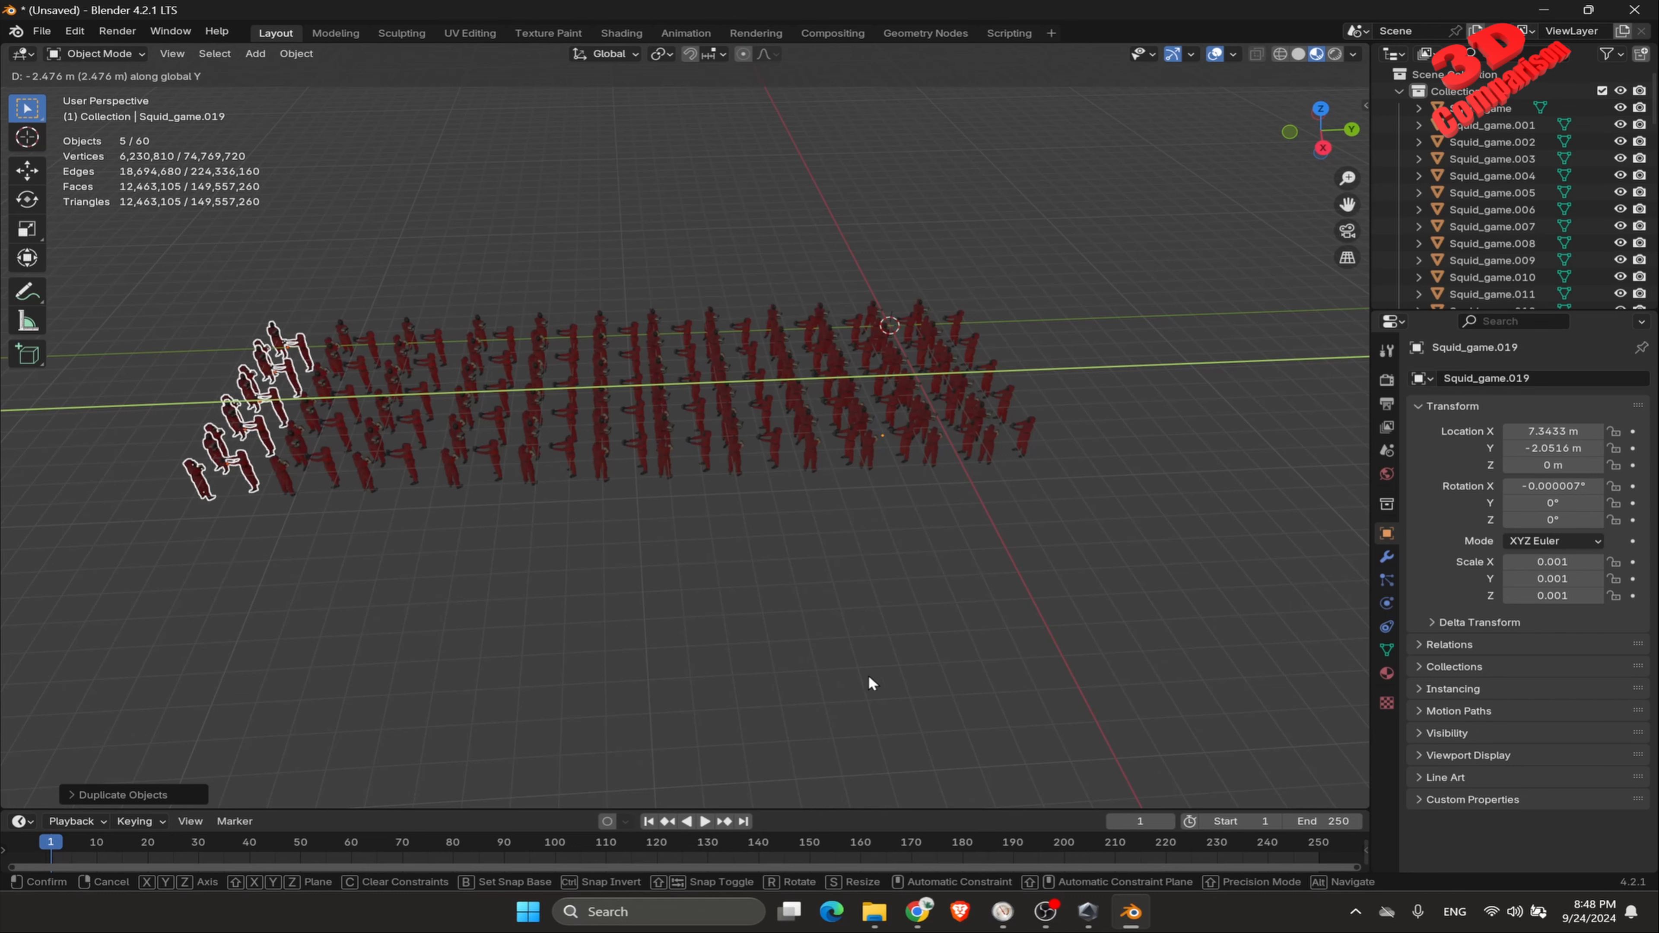
Step: Check blender.exe's committed memory in Resource Monitor for the 60 full models, and orbit around them in Blender to test responsiveness
left_click(1002, 912)
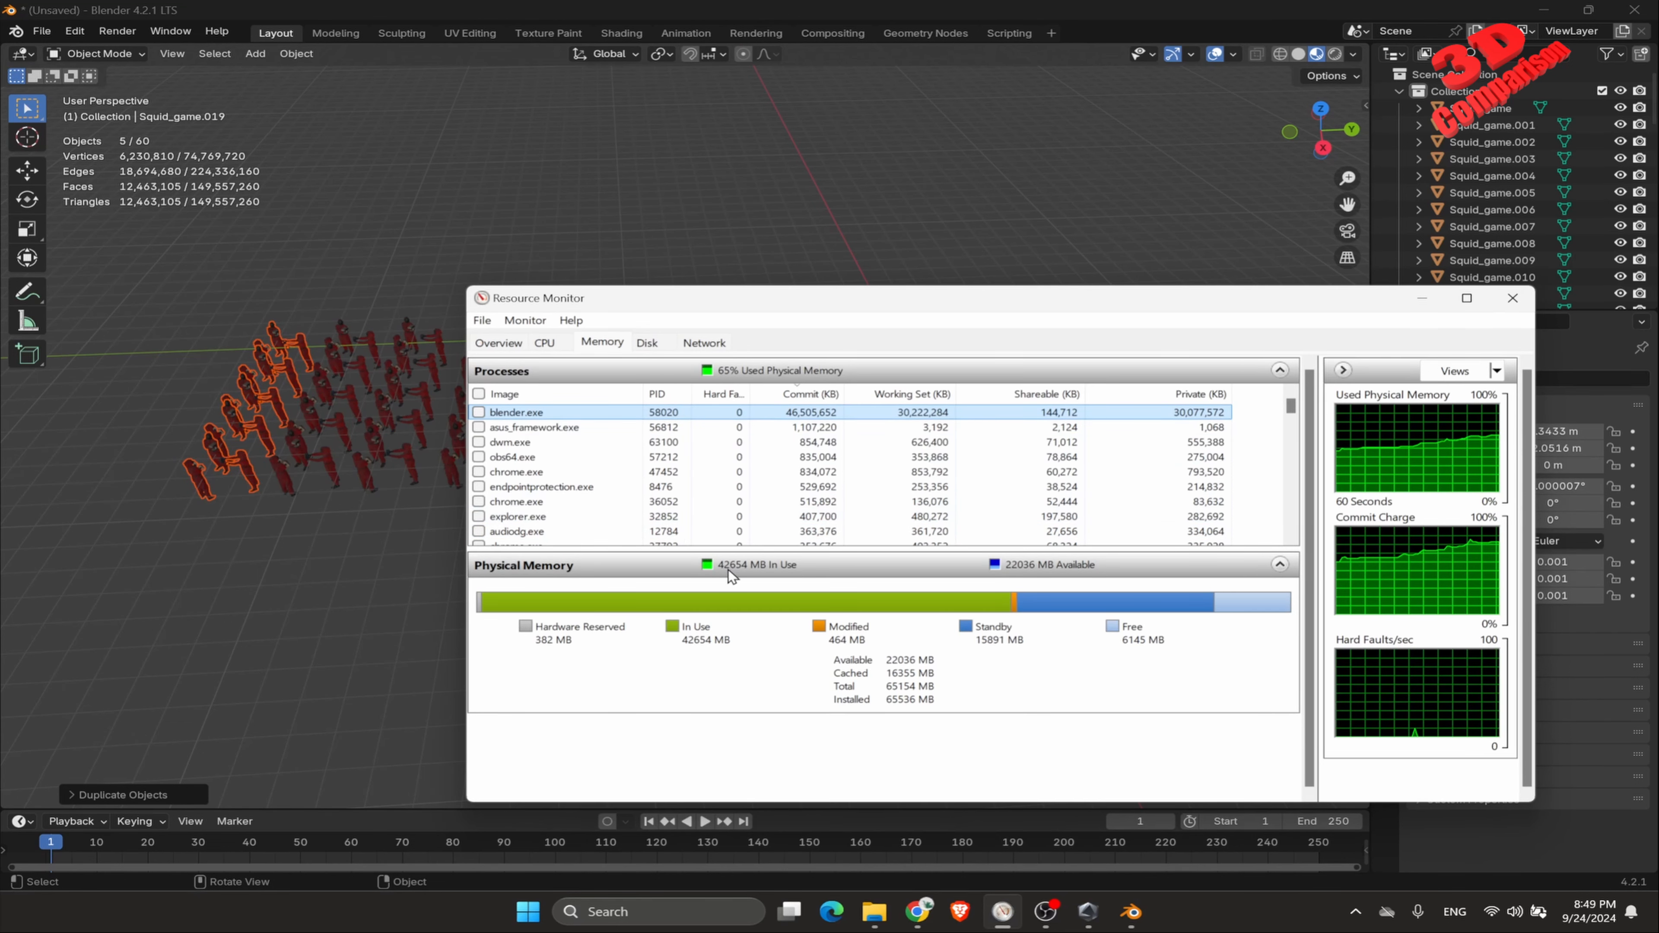
left_click(785, 5)
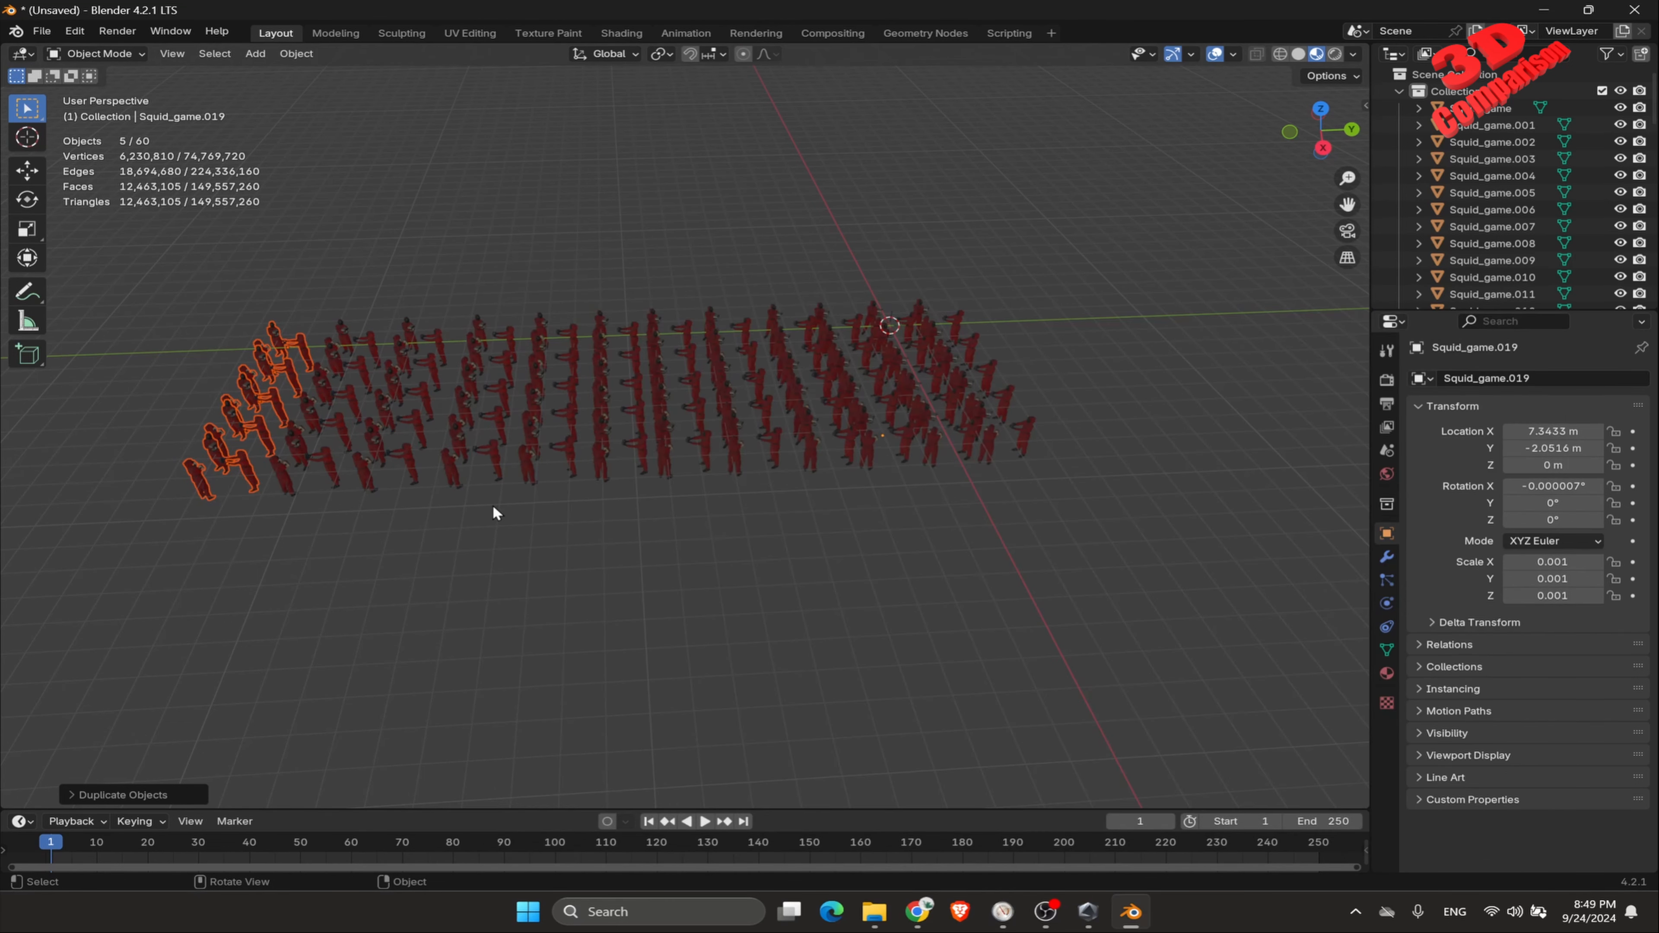
middle_click_drag(604, 492, 461, 396, "shift")
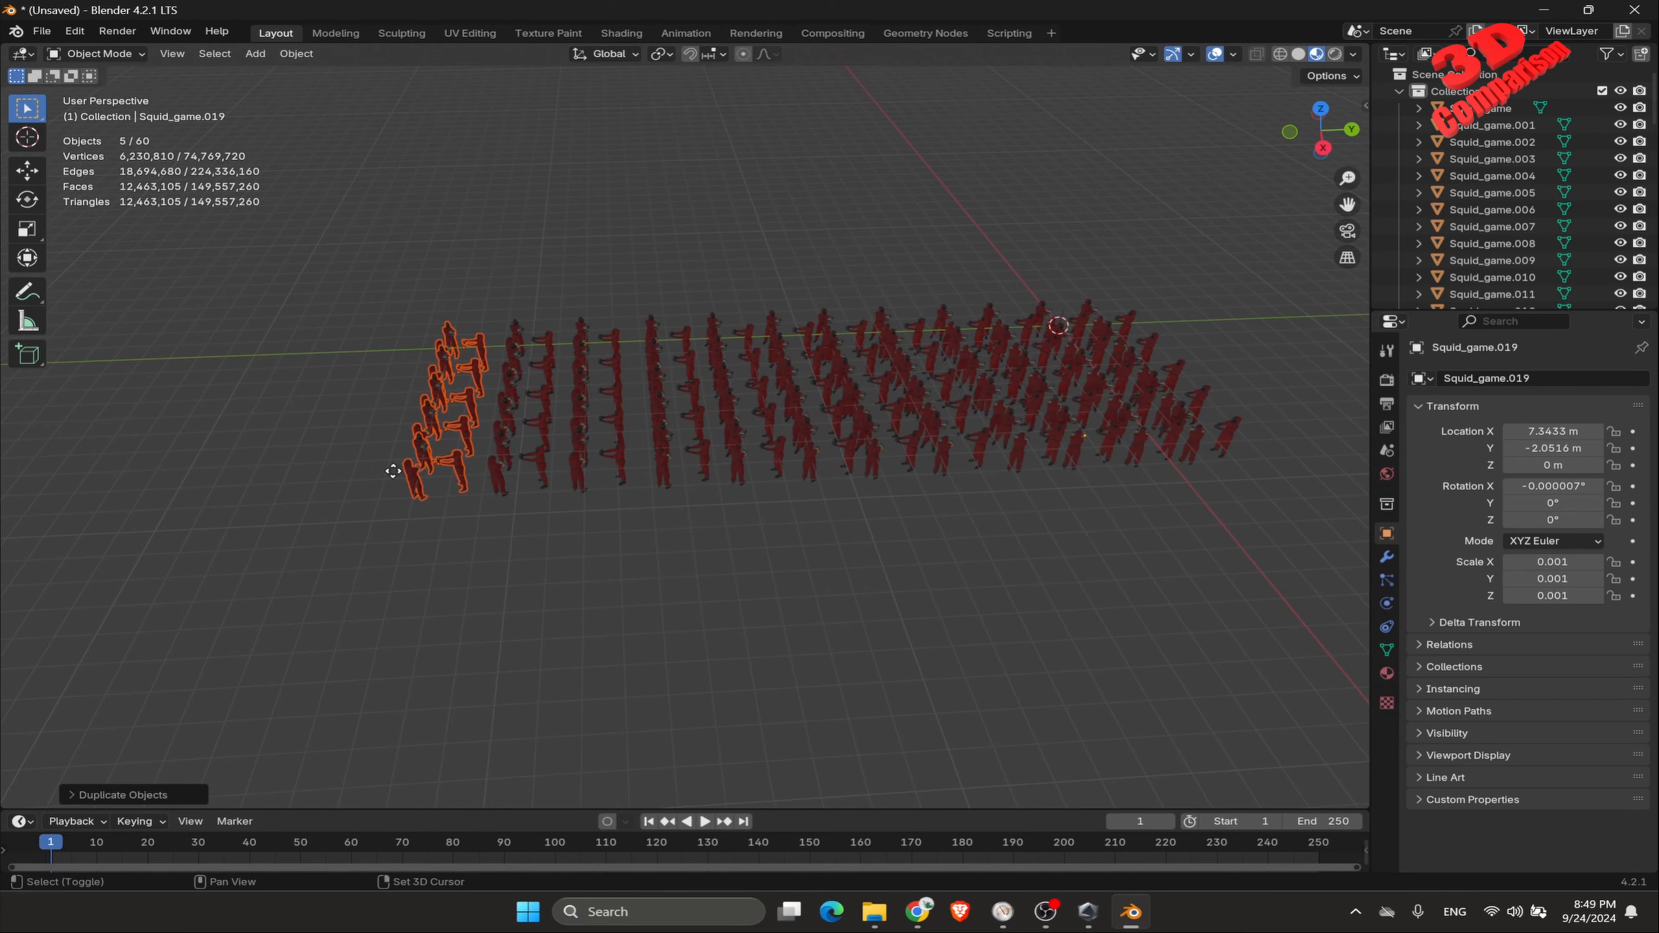
Step: Make two successive full copies of the selected row along negative Y, offset about 2.5 m and 2 m
key("shift+d")
key("y")
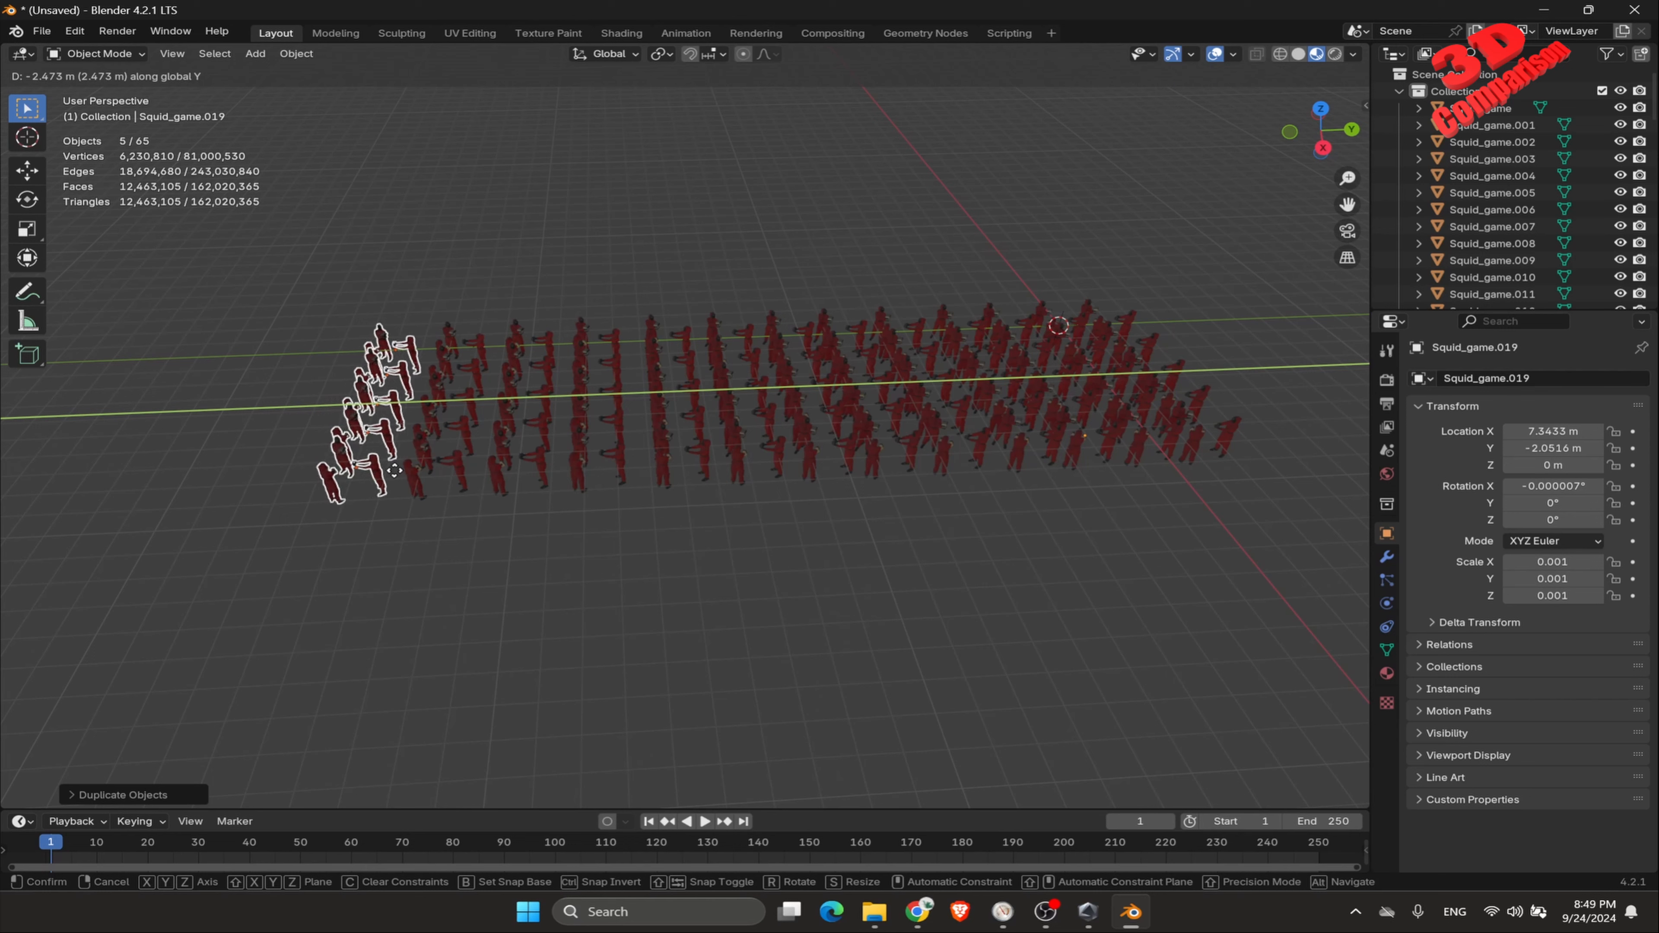
left_click(394, 470)
left_click(326, 465)
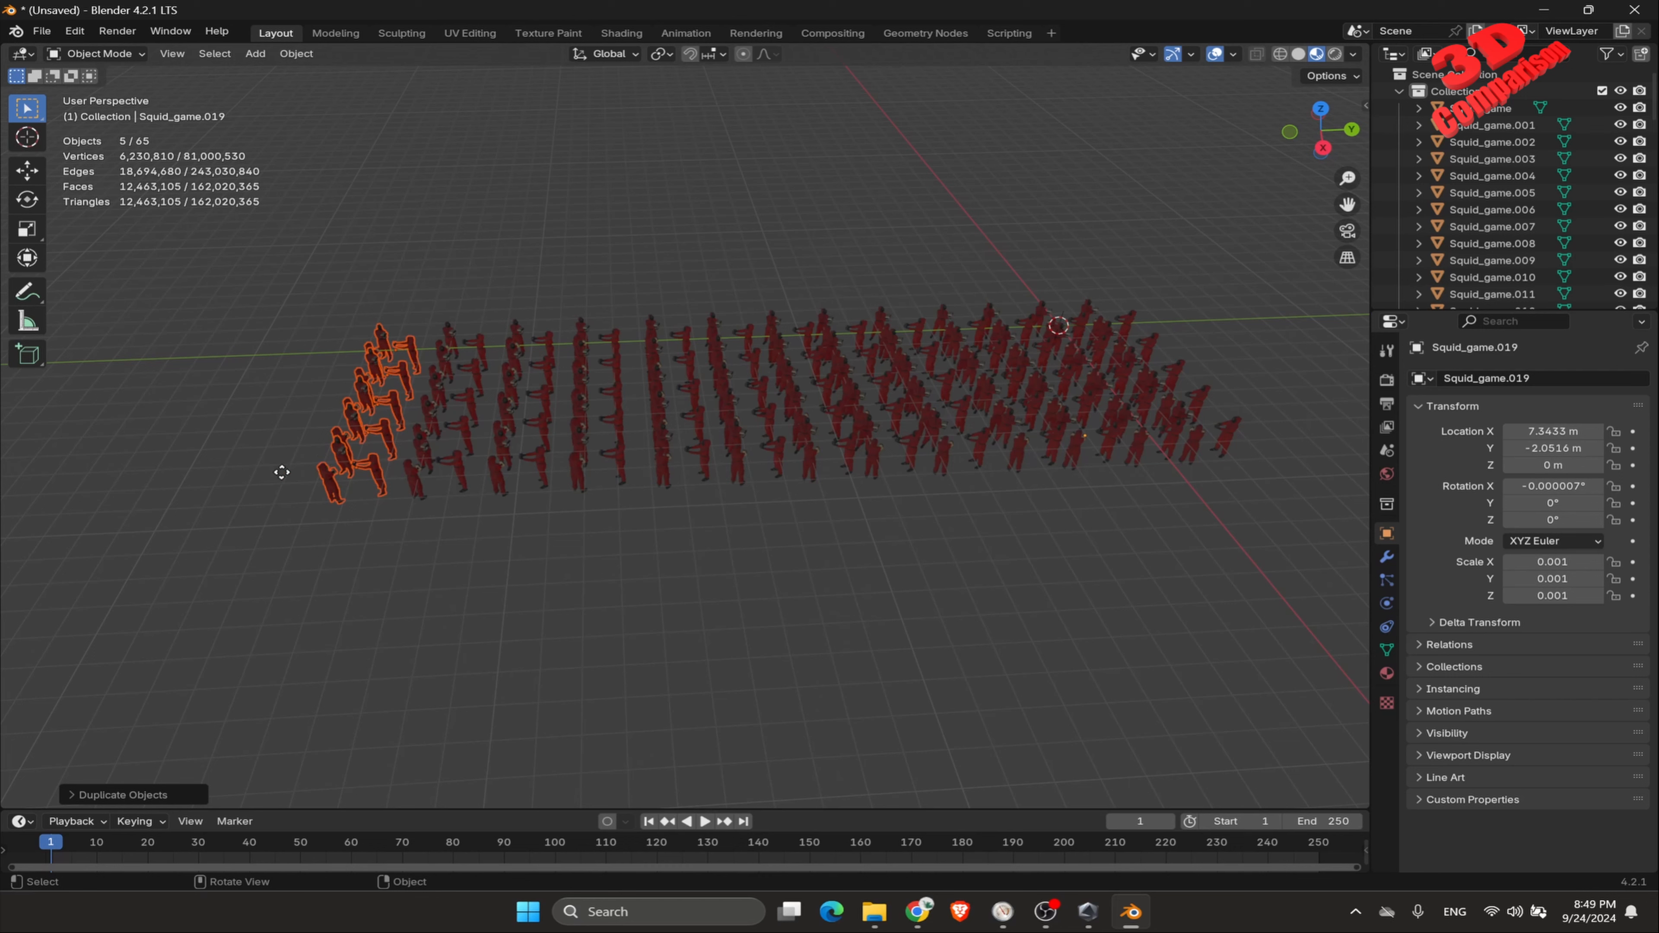
key("shift+d")
key("y")
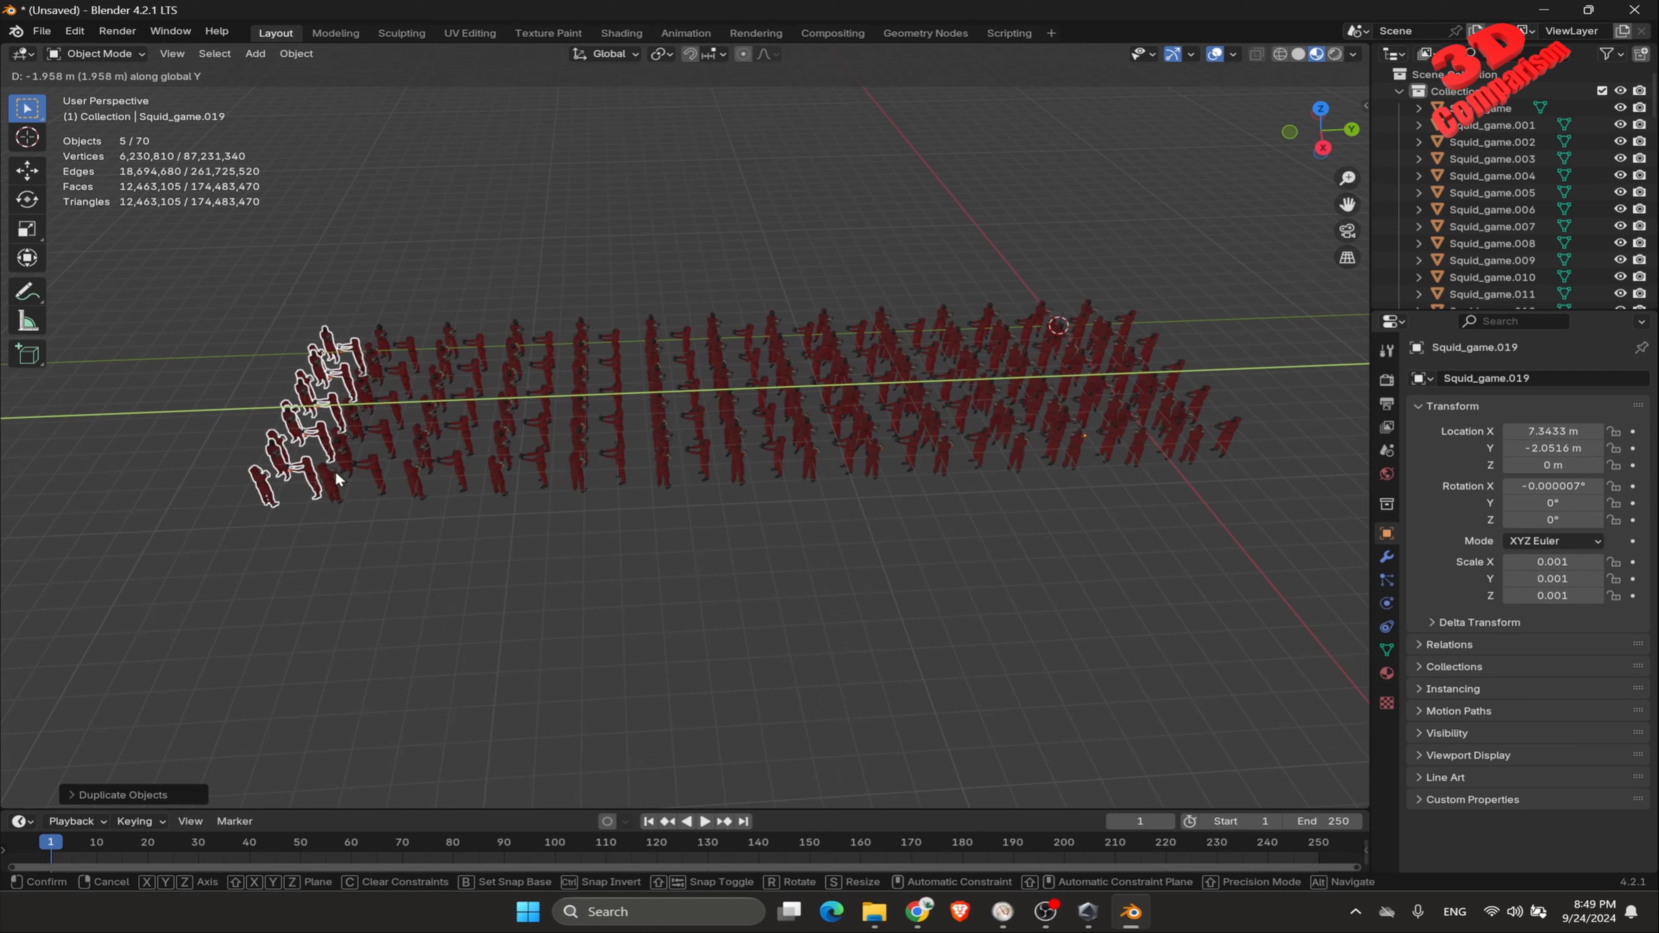
left_click(333, 478)
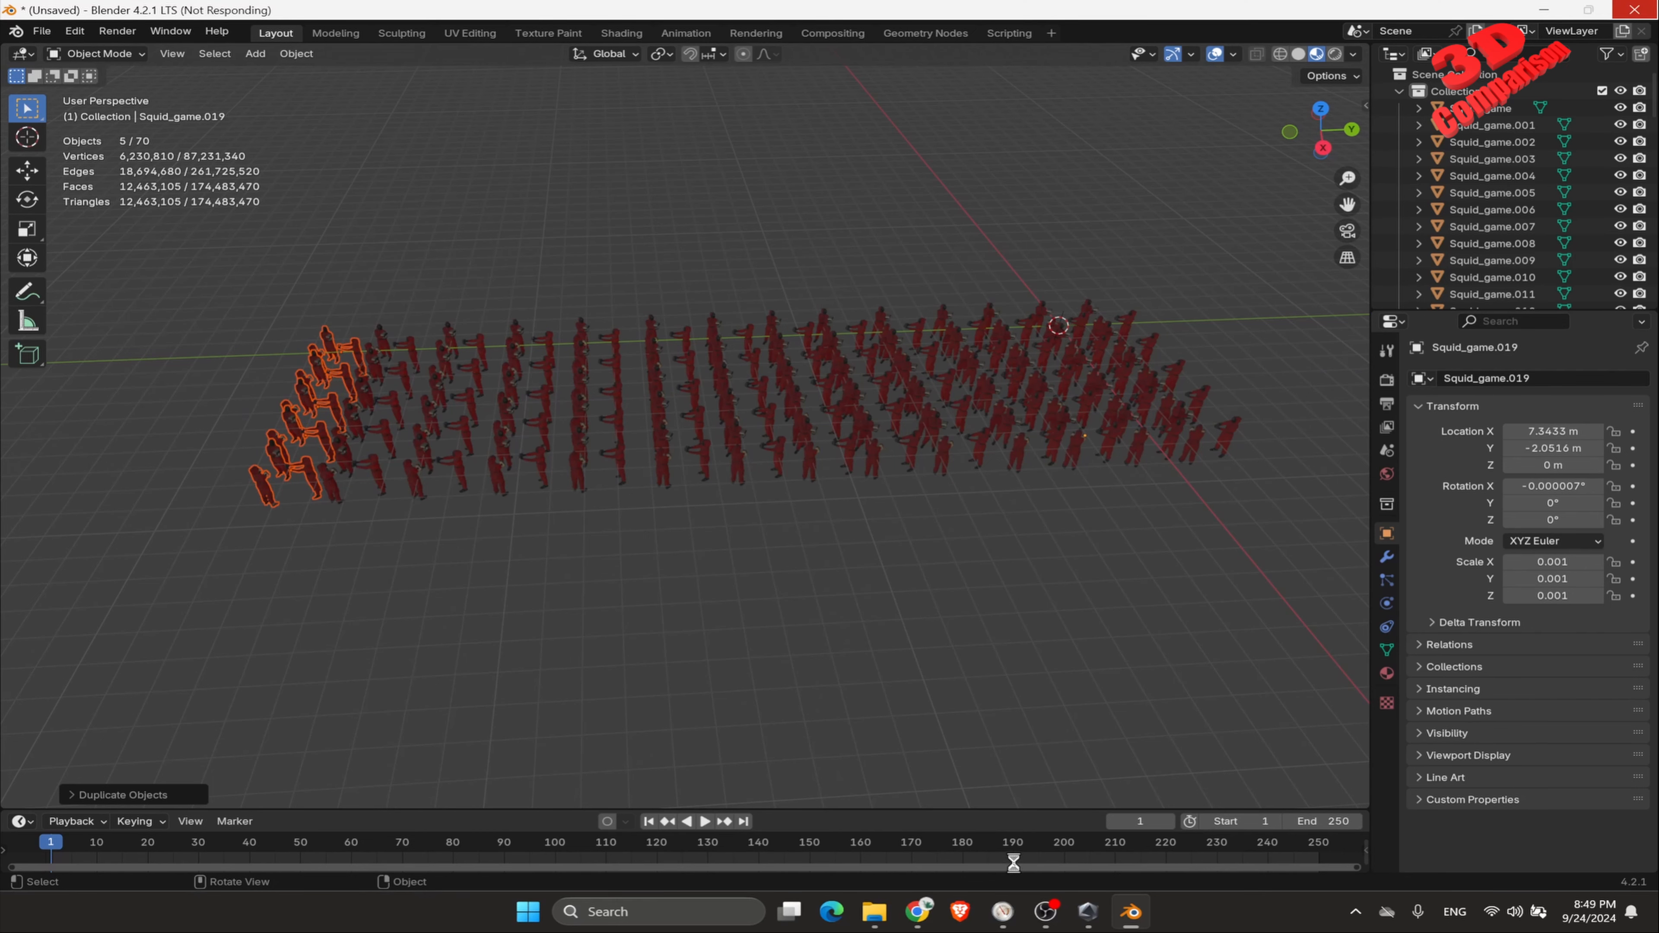
Step: Check blender.exe's committed memory in Resource Monitor for the 70 full models, and return to Blender
left_click(1003, 911)
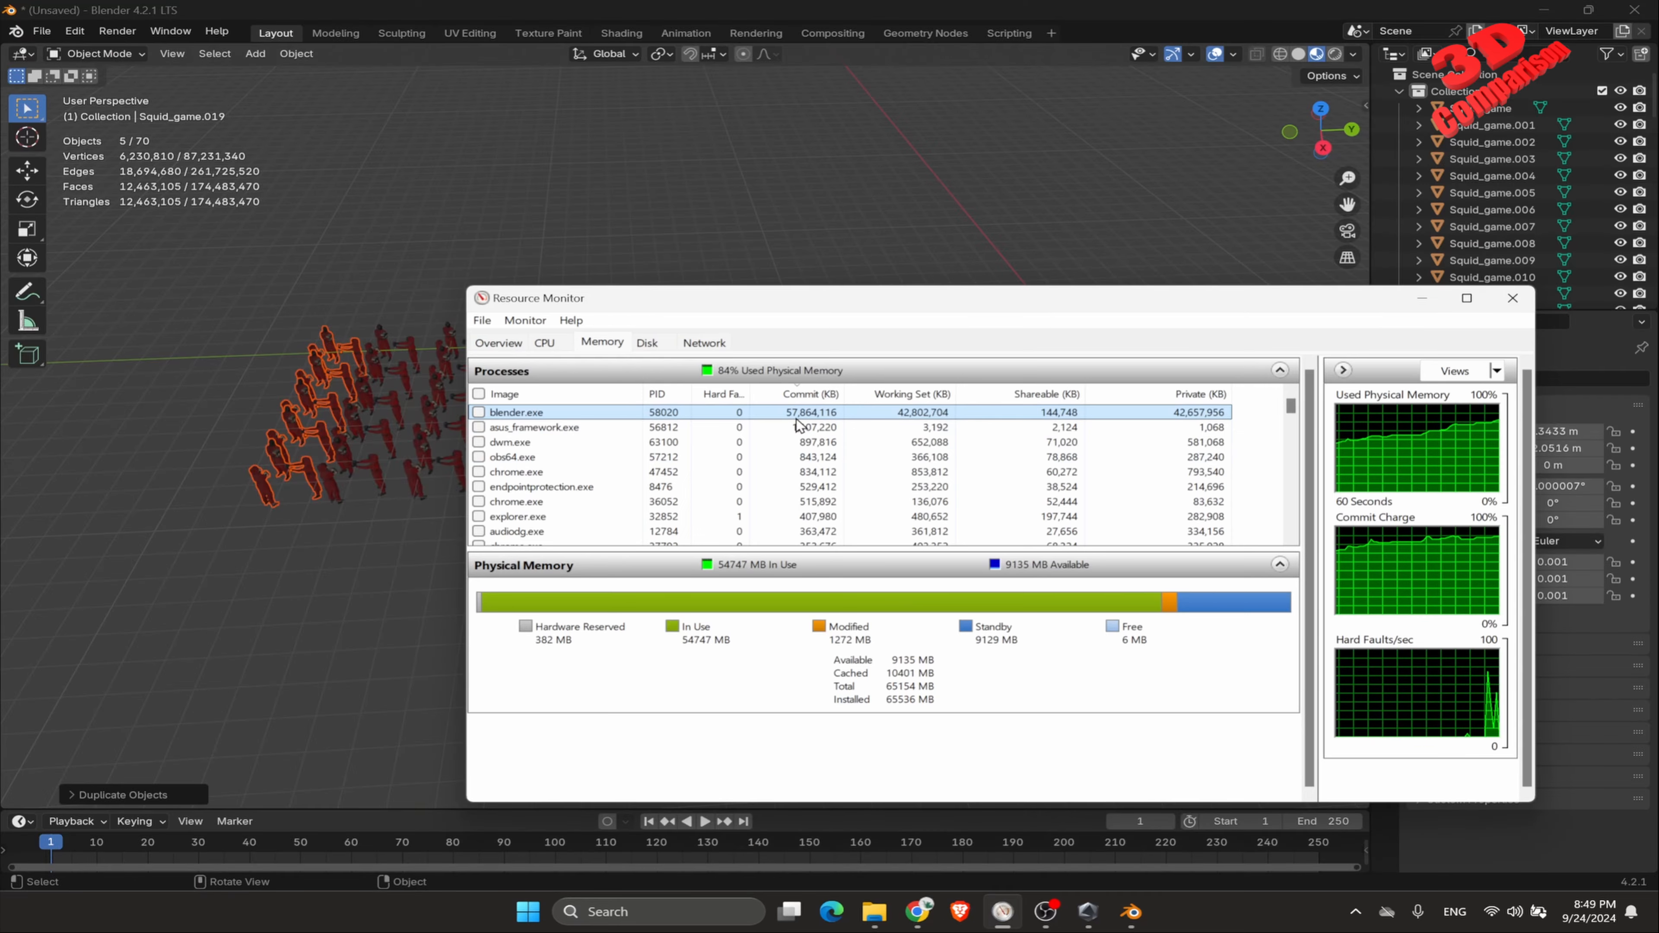
left_click(1422, 298)
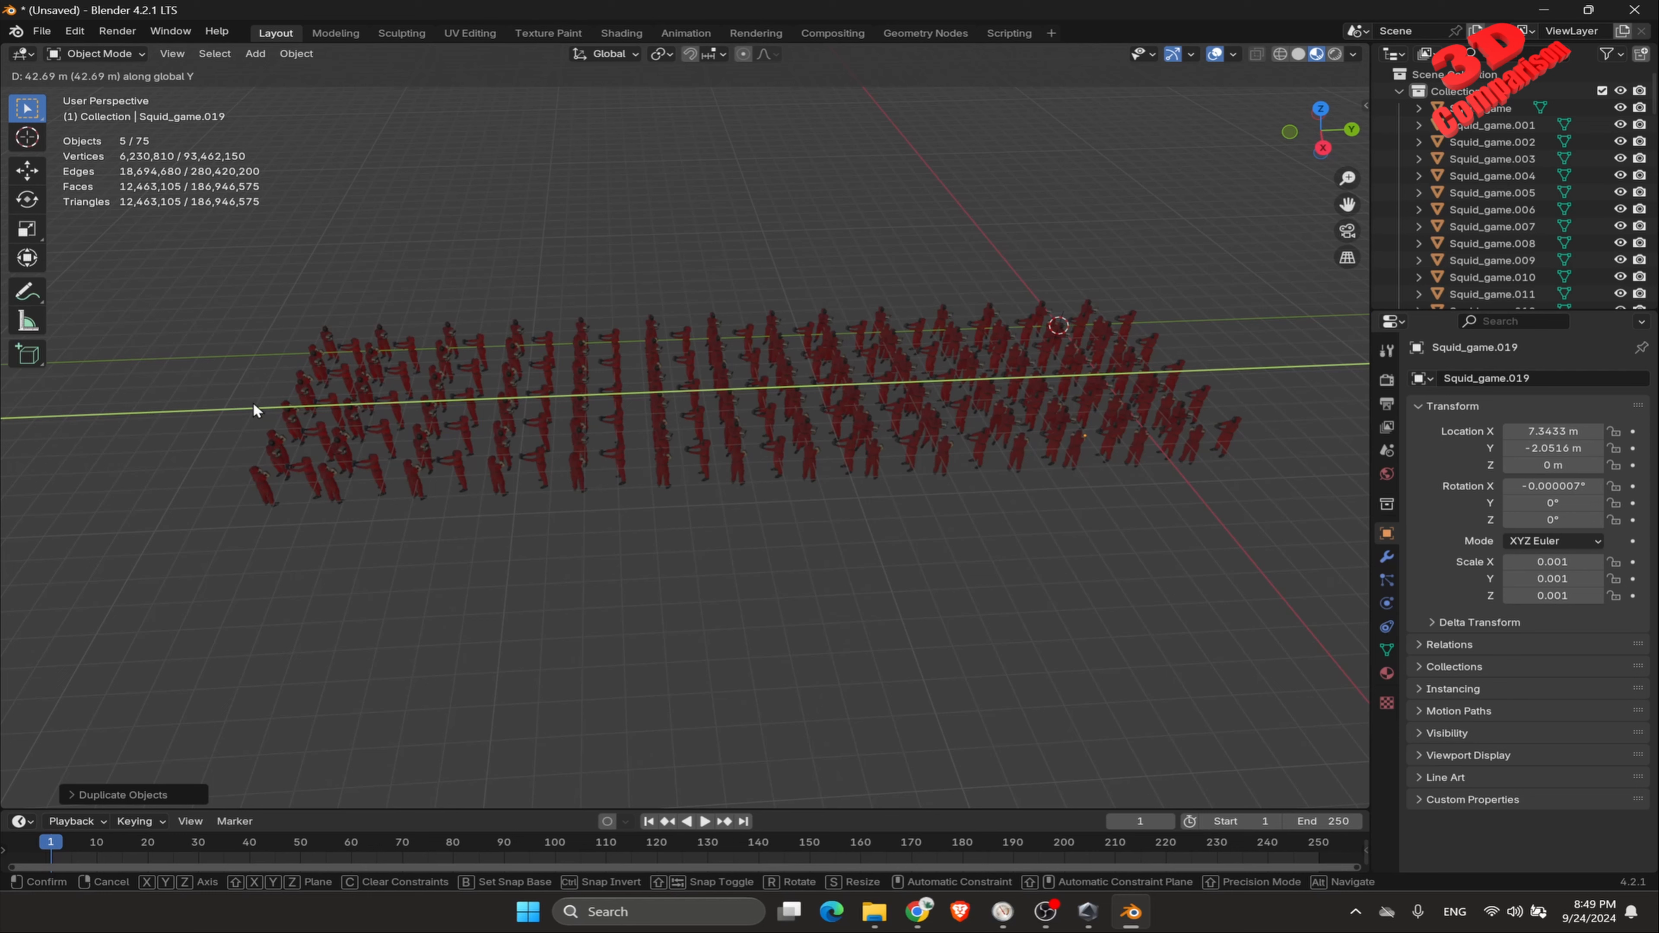
Step: Place a full copy of the selected row about 42.7 m along positive Y
left_click(227, 418)
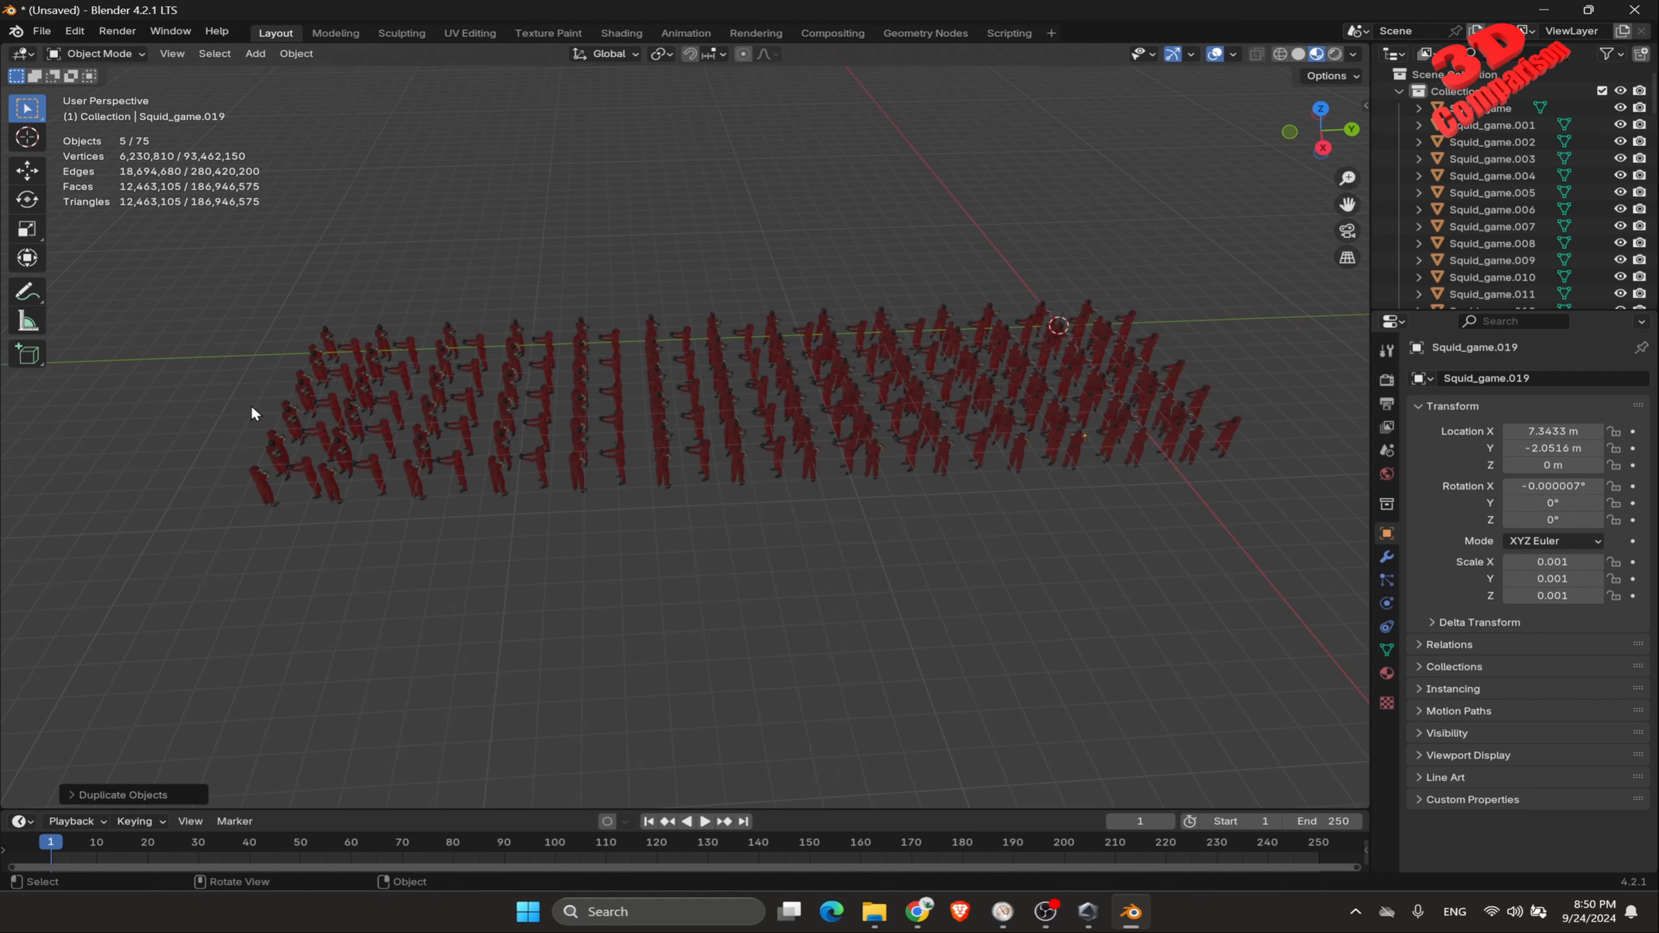
scroll(1219, 448, "down", 1)
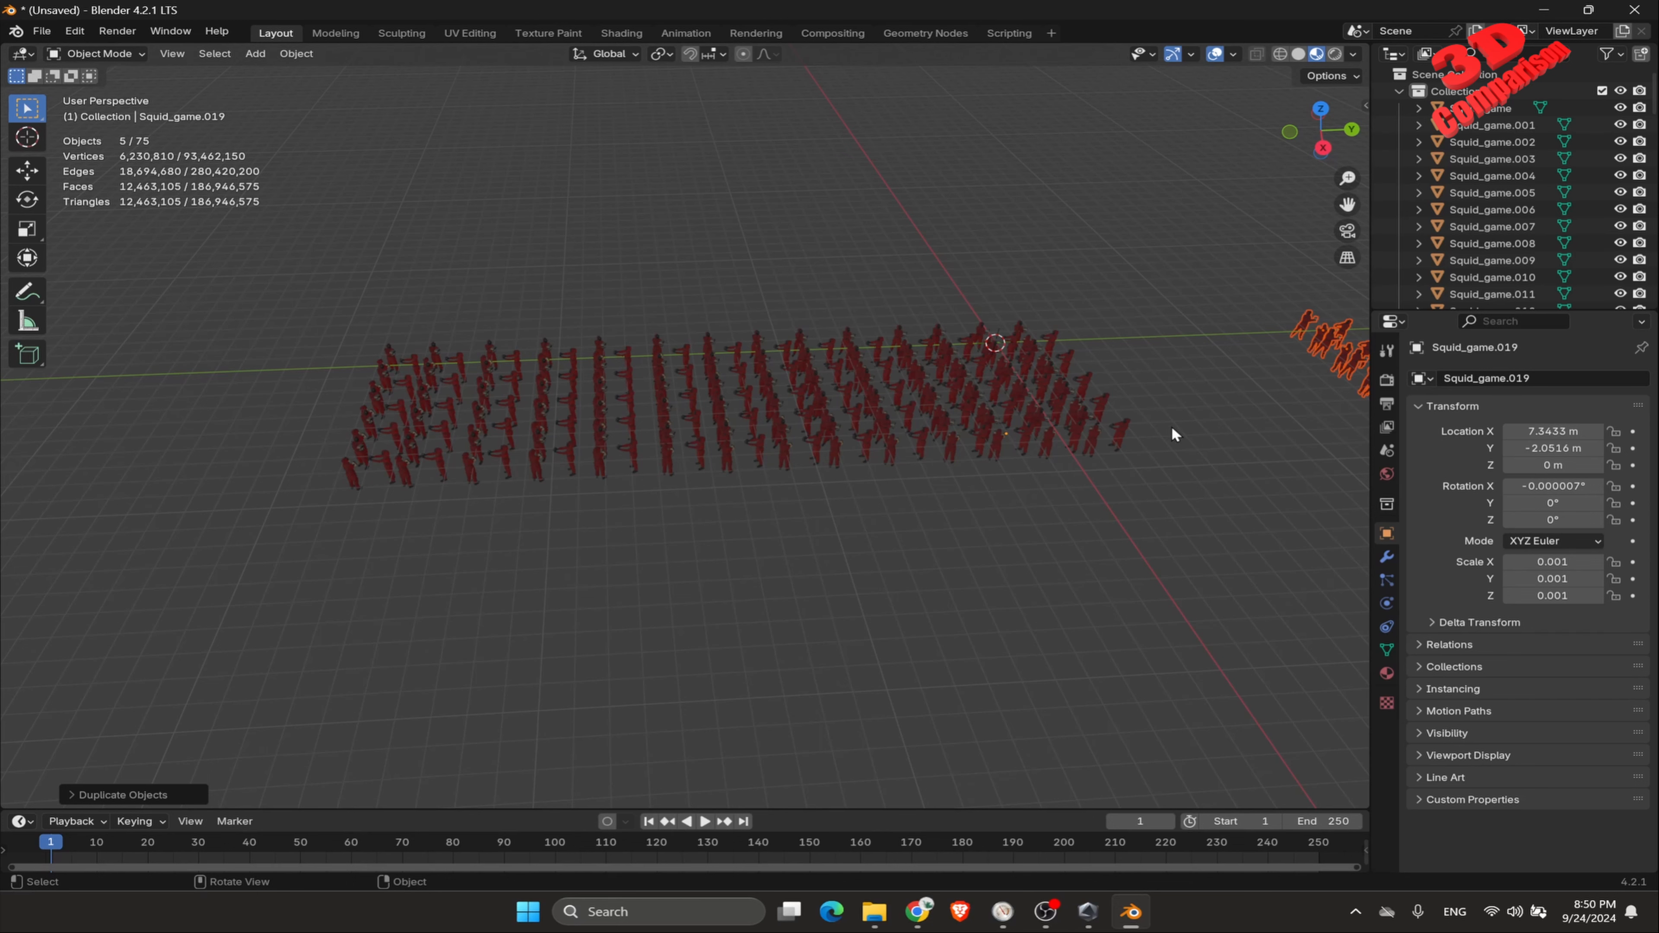
Step: Check blender.exe's committed memory and the physical memory use in Resource Monitor for the 75 full models, and return to Blender
left_click(959, 420)
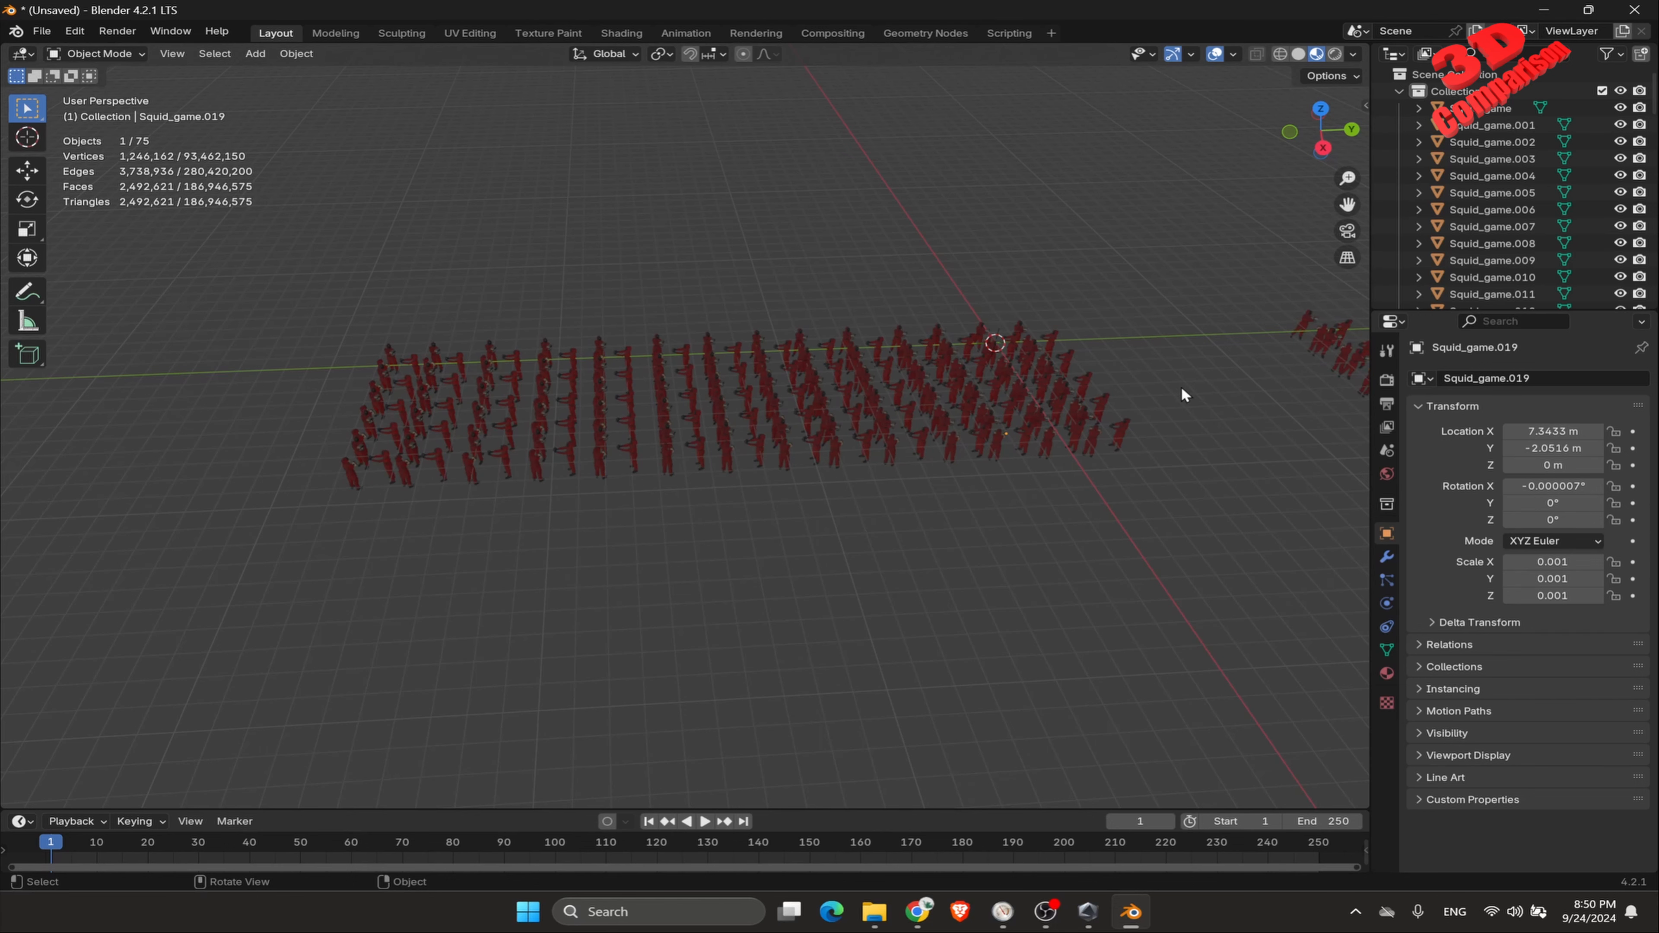
scroll(1180, 388, "down", 2)
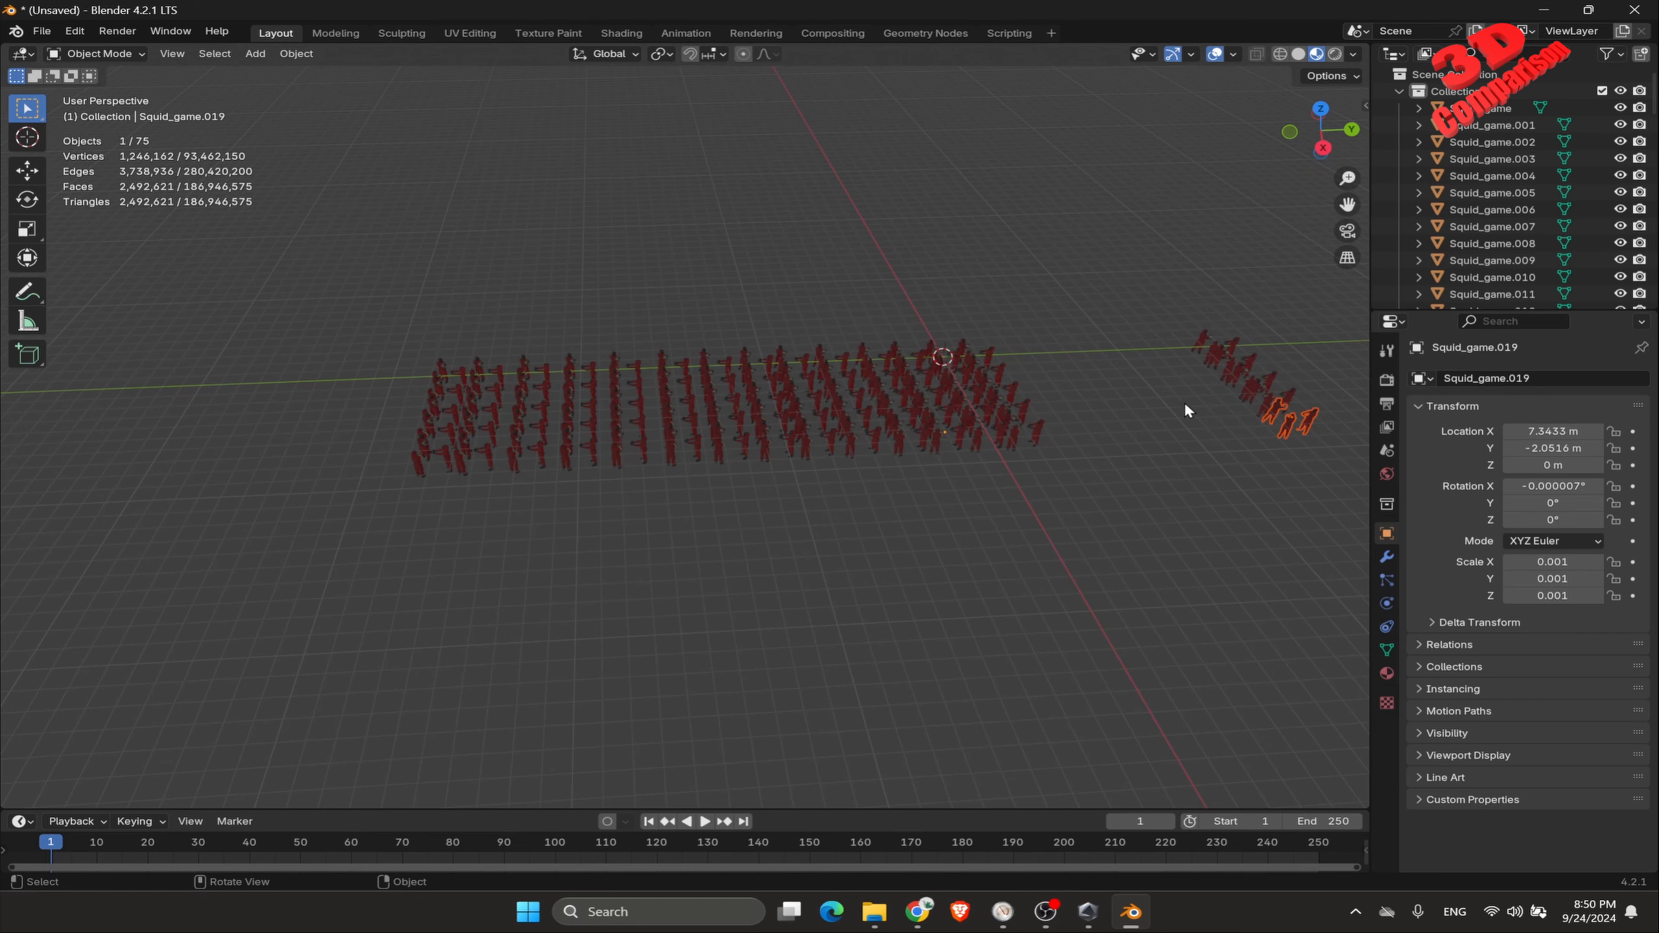
left_click(1003, 911)
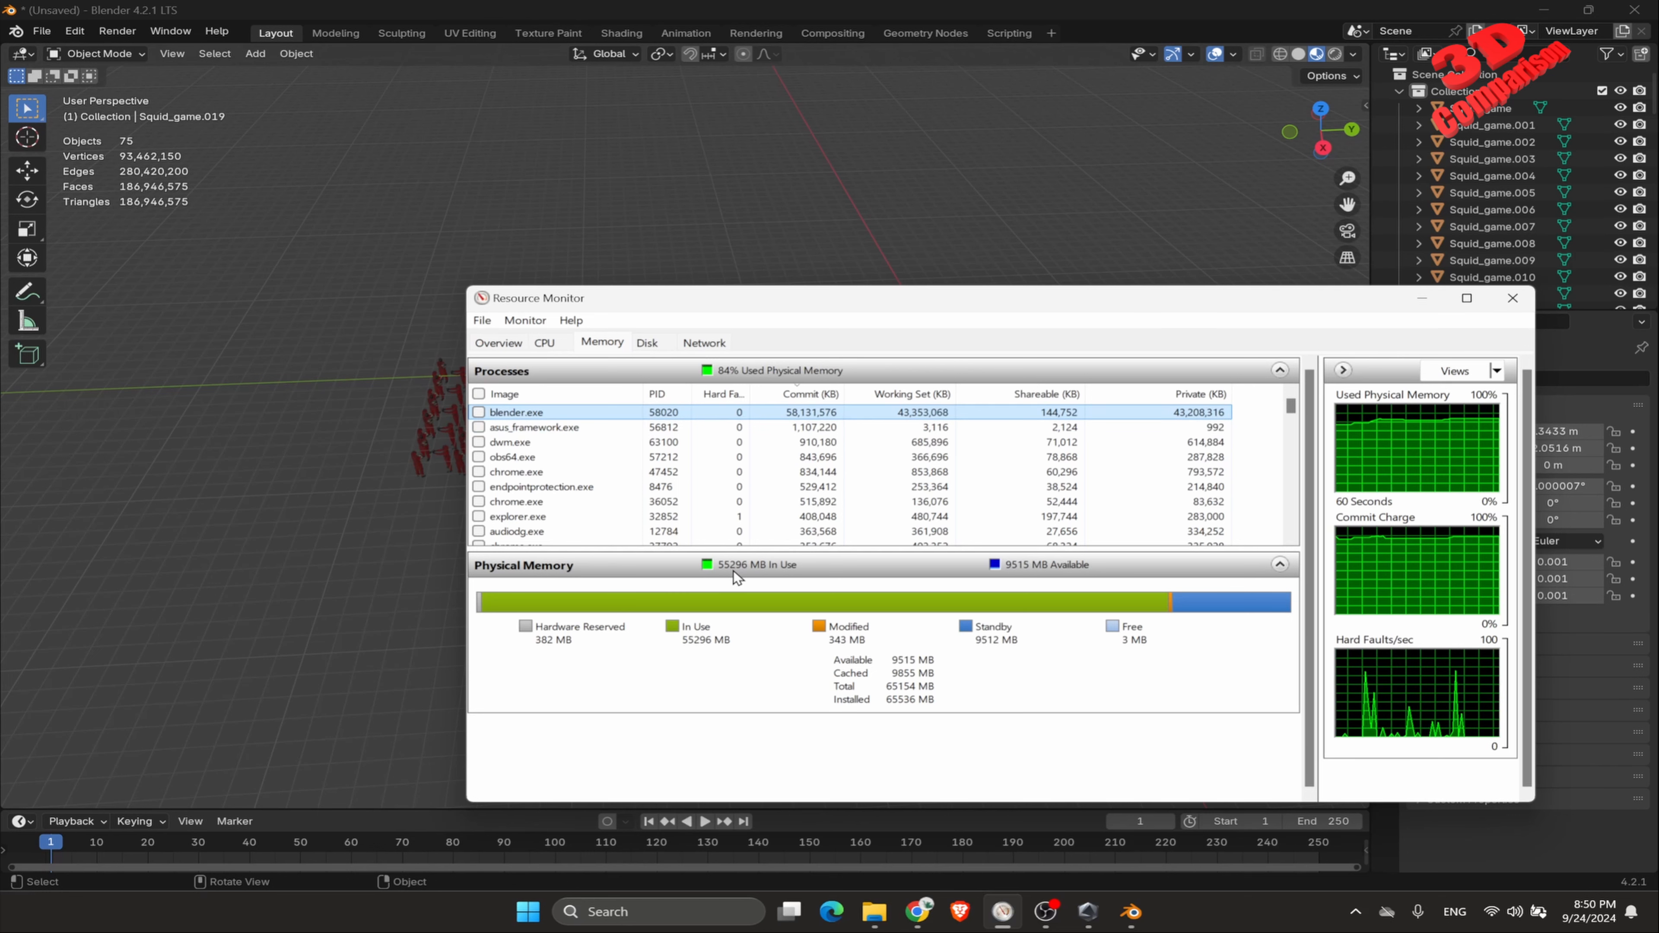
left_click(1045, 226)
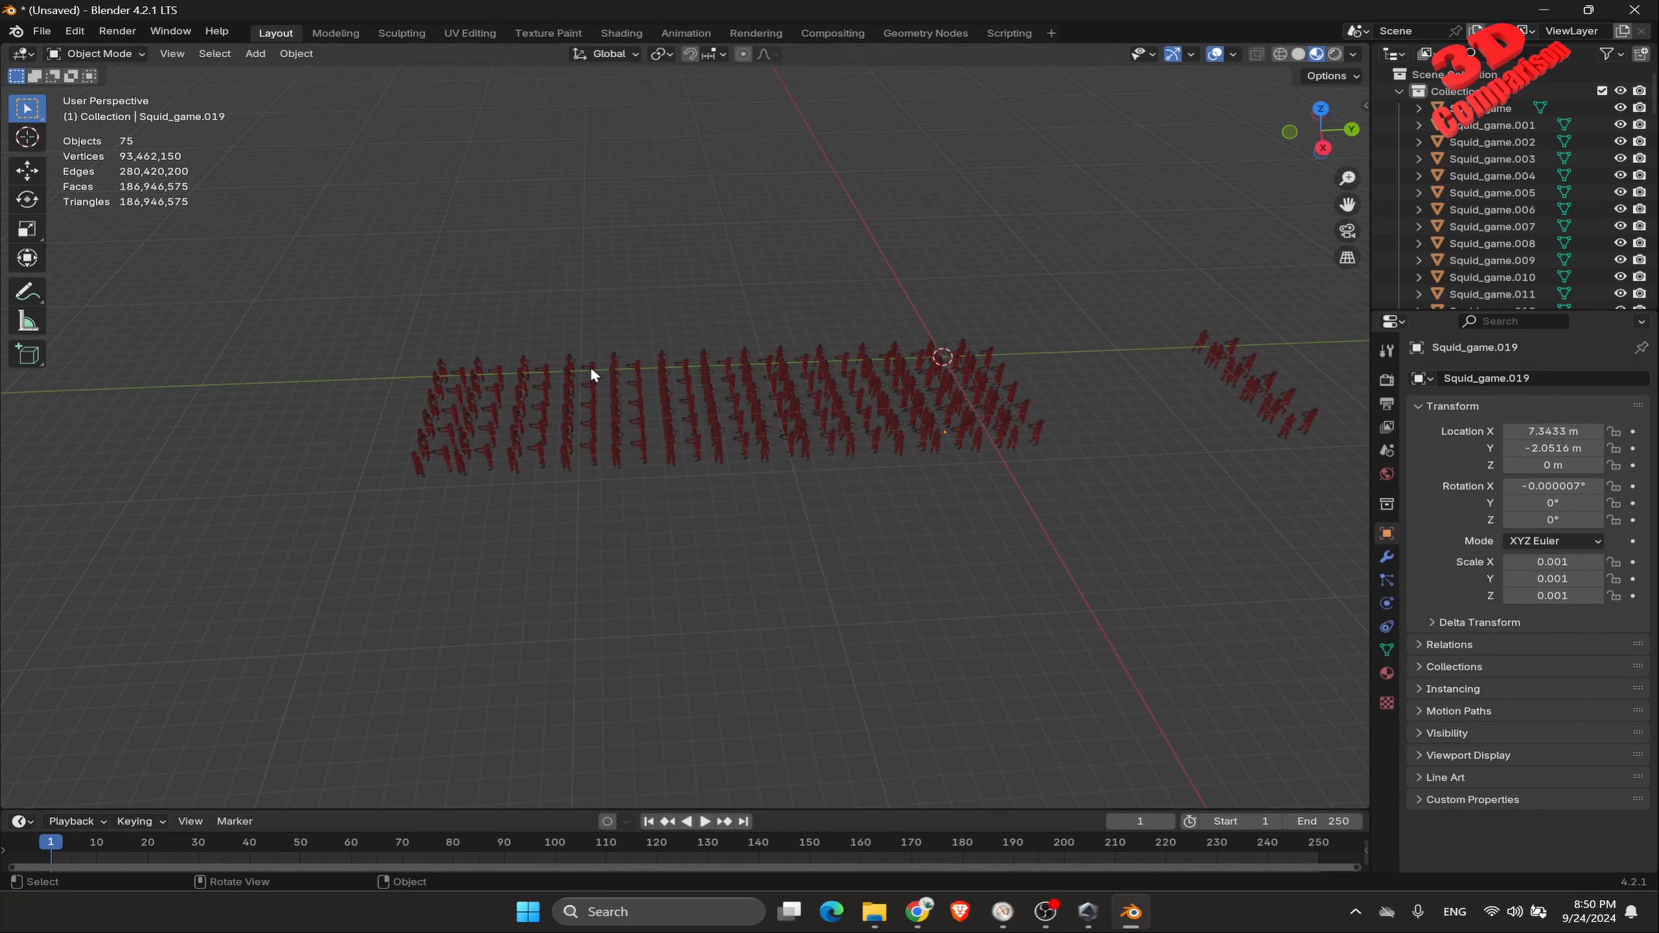
Step: Select only the five-model row at the block's negative Y end and place a full copy of it further along negative Y
left_click_drag(356, 333, 461, 528)
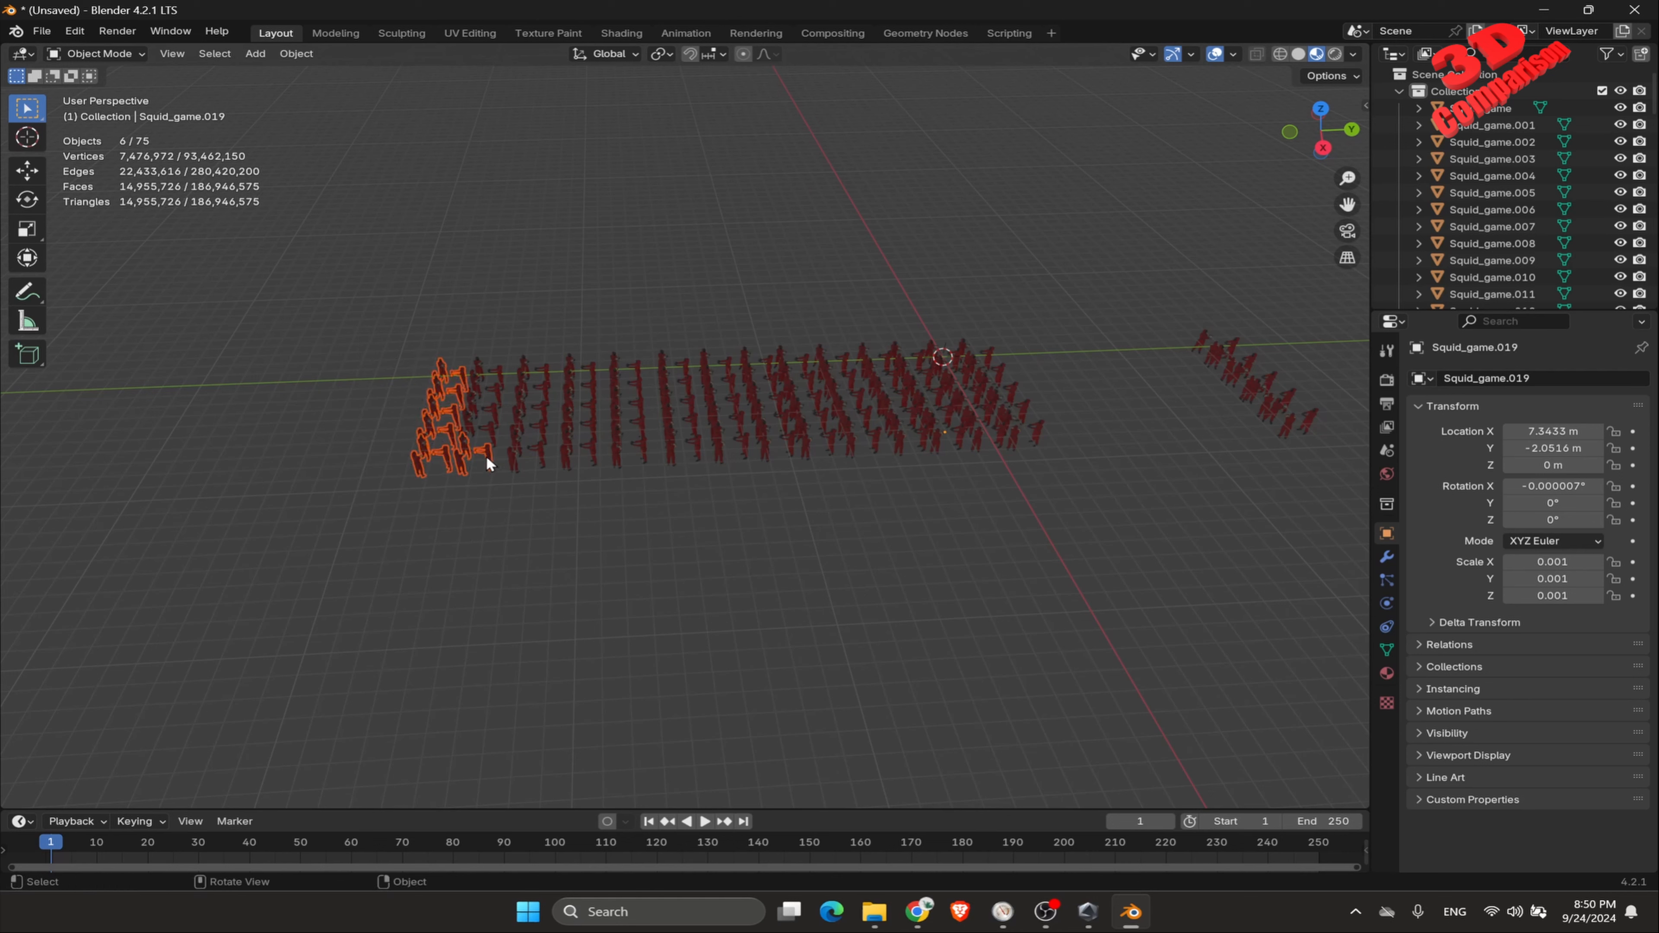
key("alt+a")
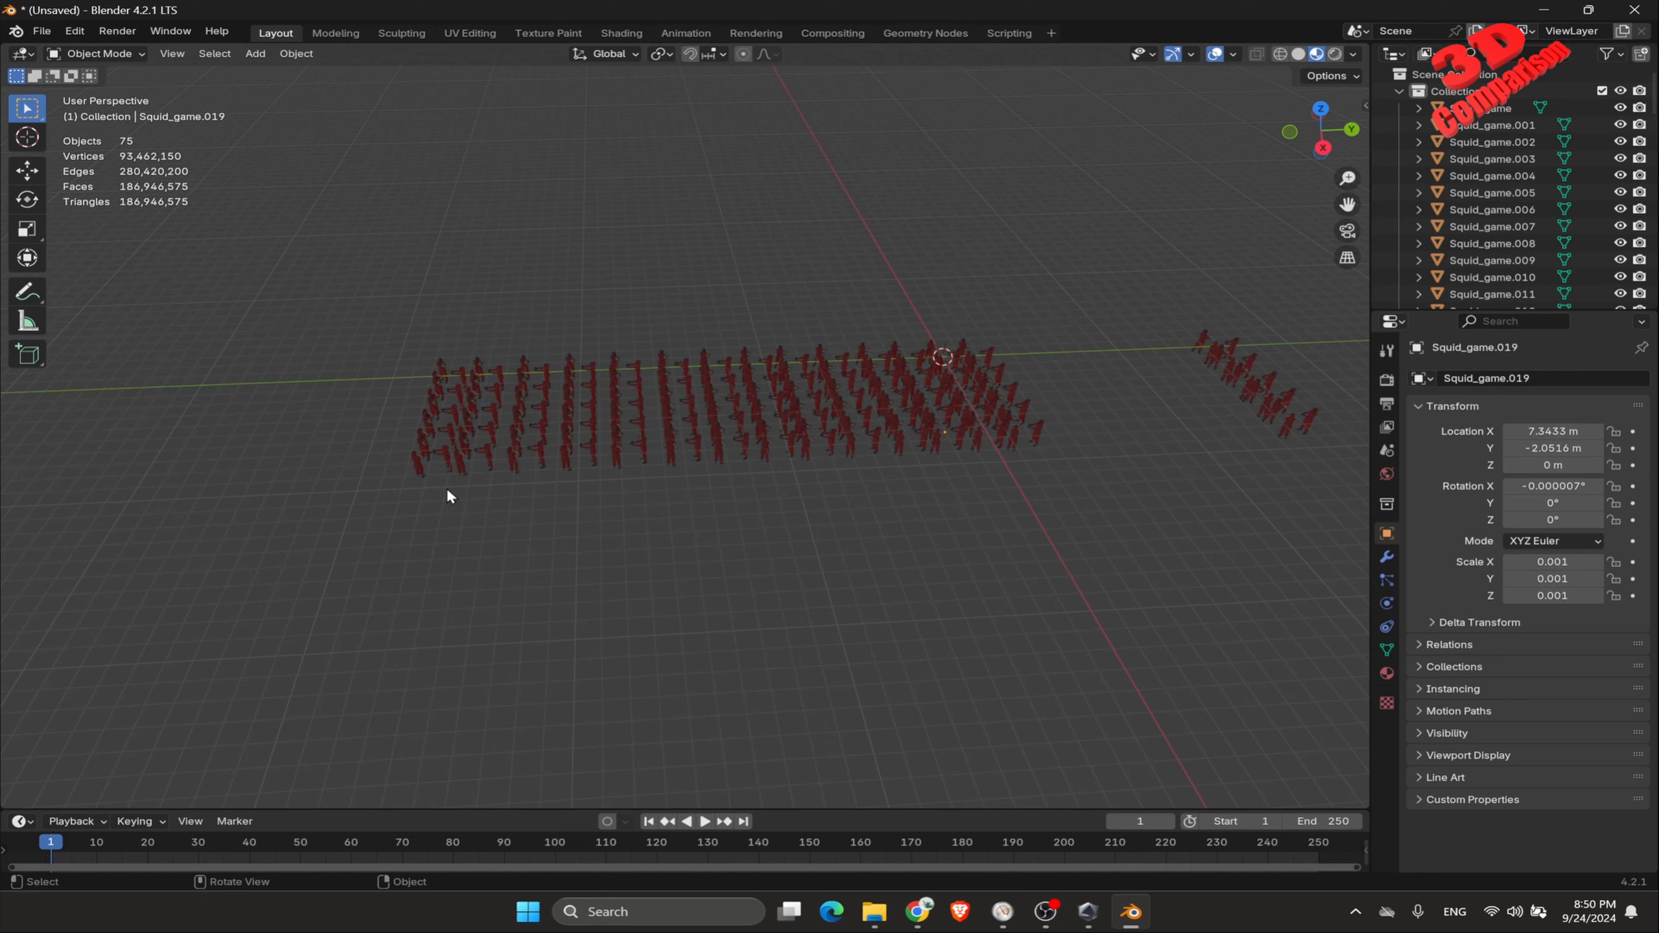
left_click_drag(376, 337, 439, 478)
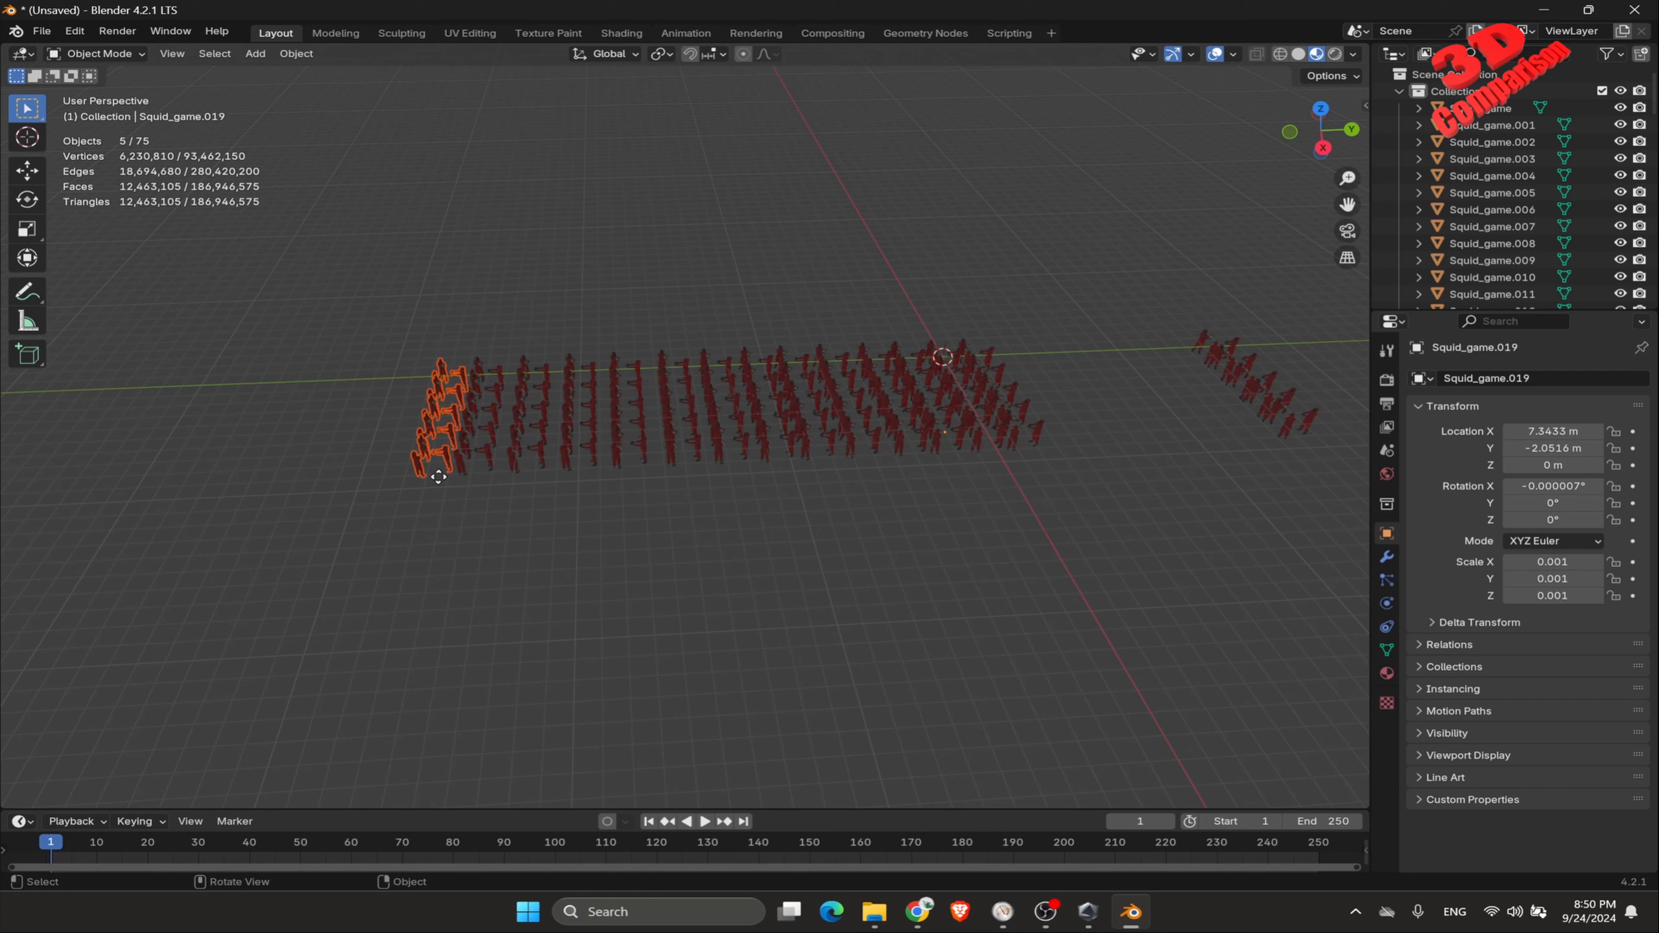
key("shift+d")
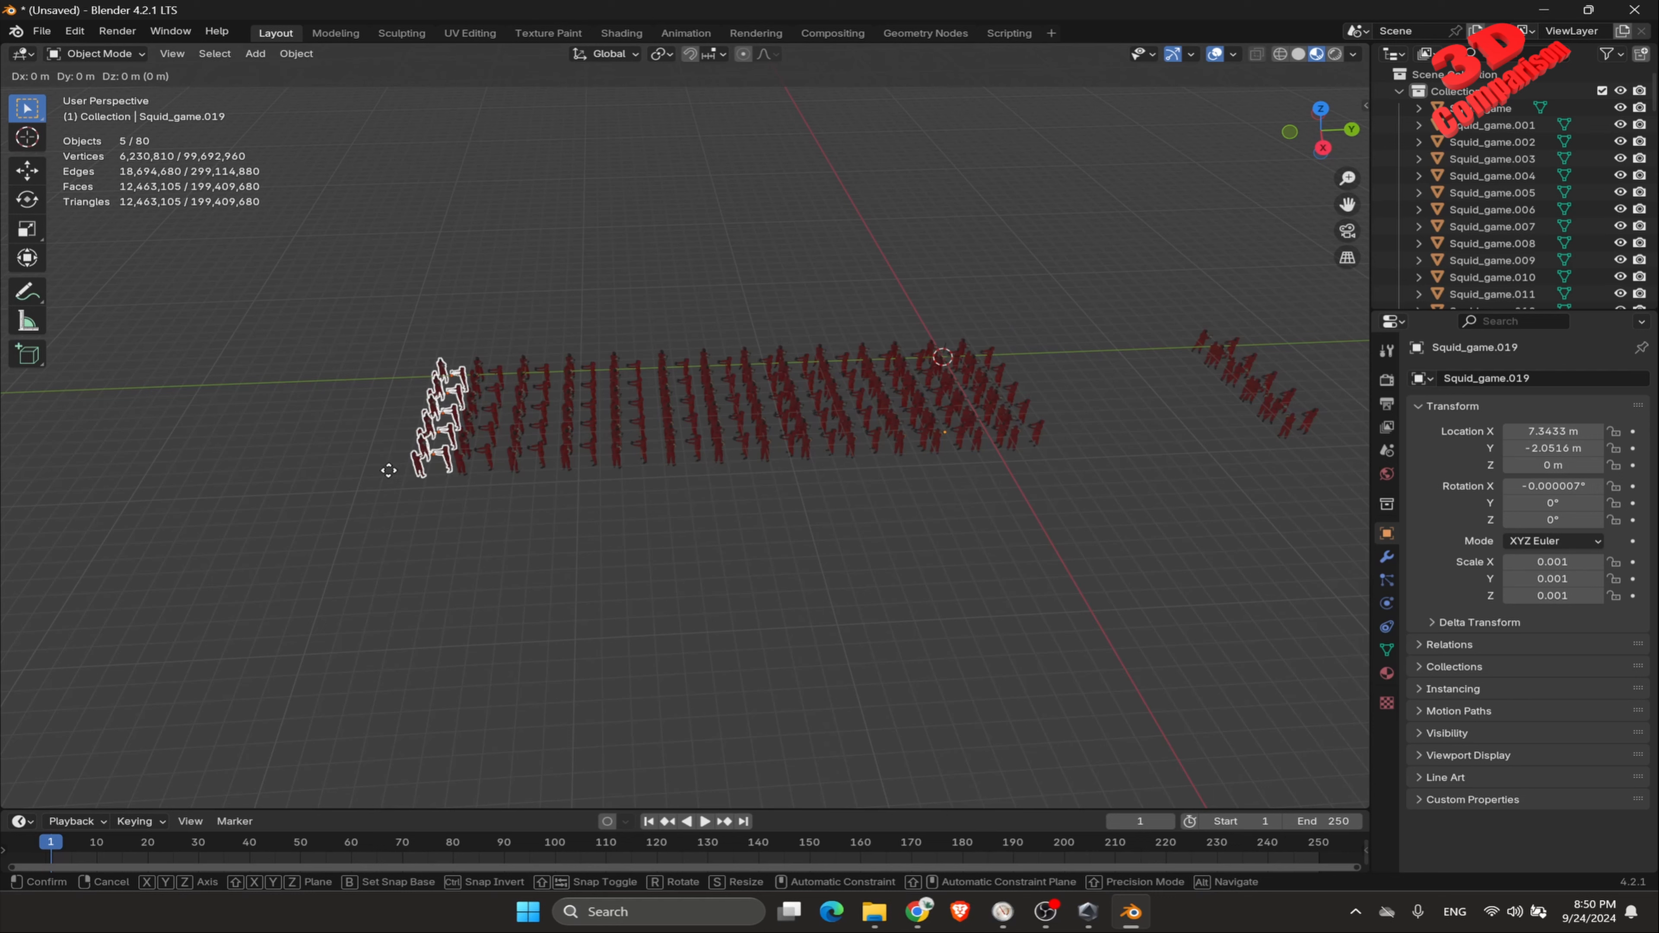
key("y")
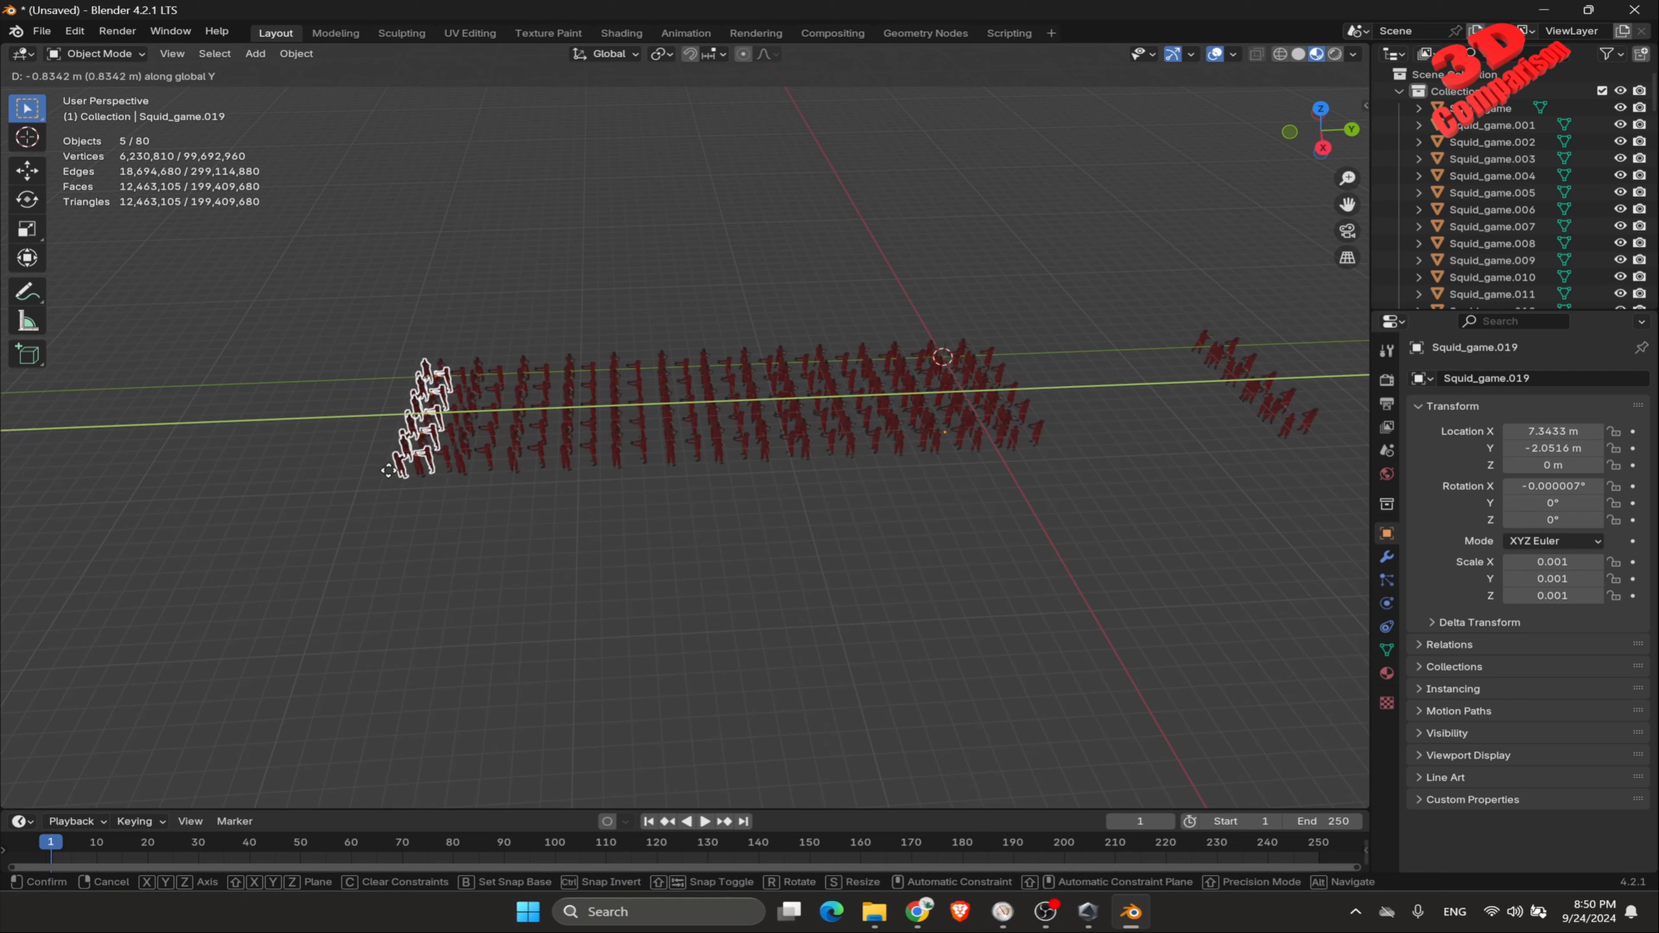
left_click(389, 470)
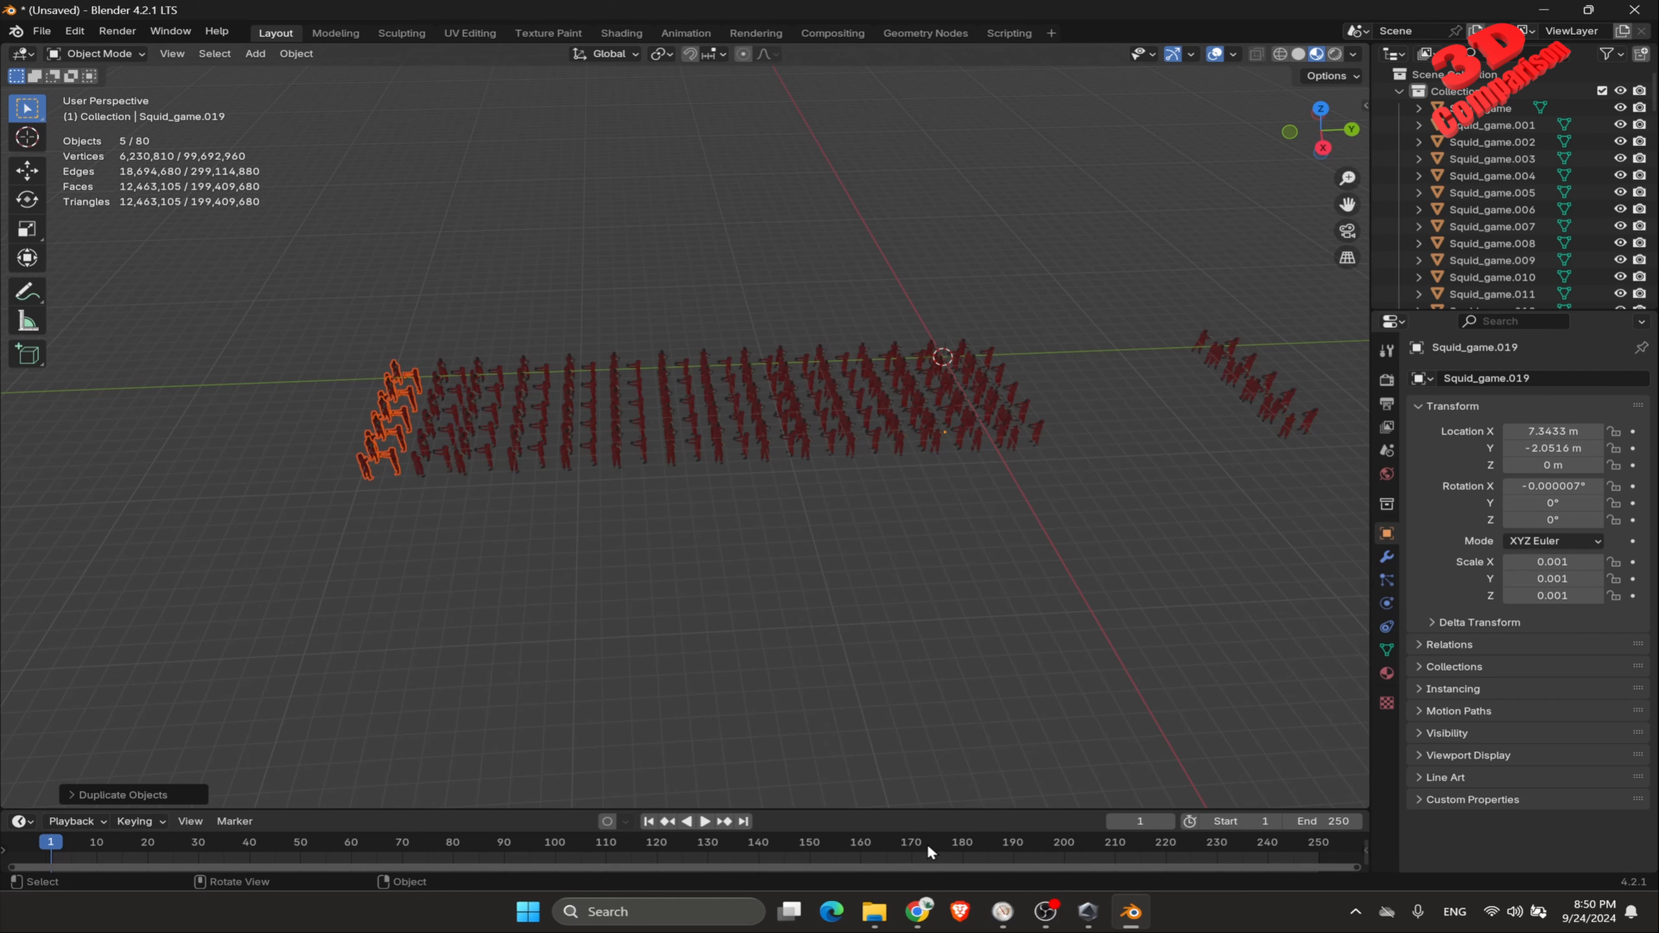
Step: Check blender.exe's committed memory in Resource Monitor for the 80 full models, and place another full copy of the selected row further along negative Y
left_click(1002, 913)
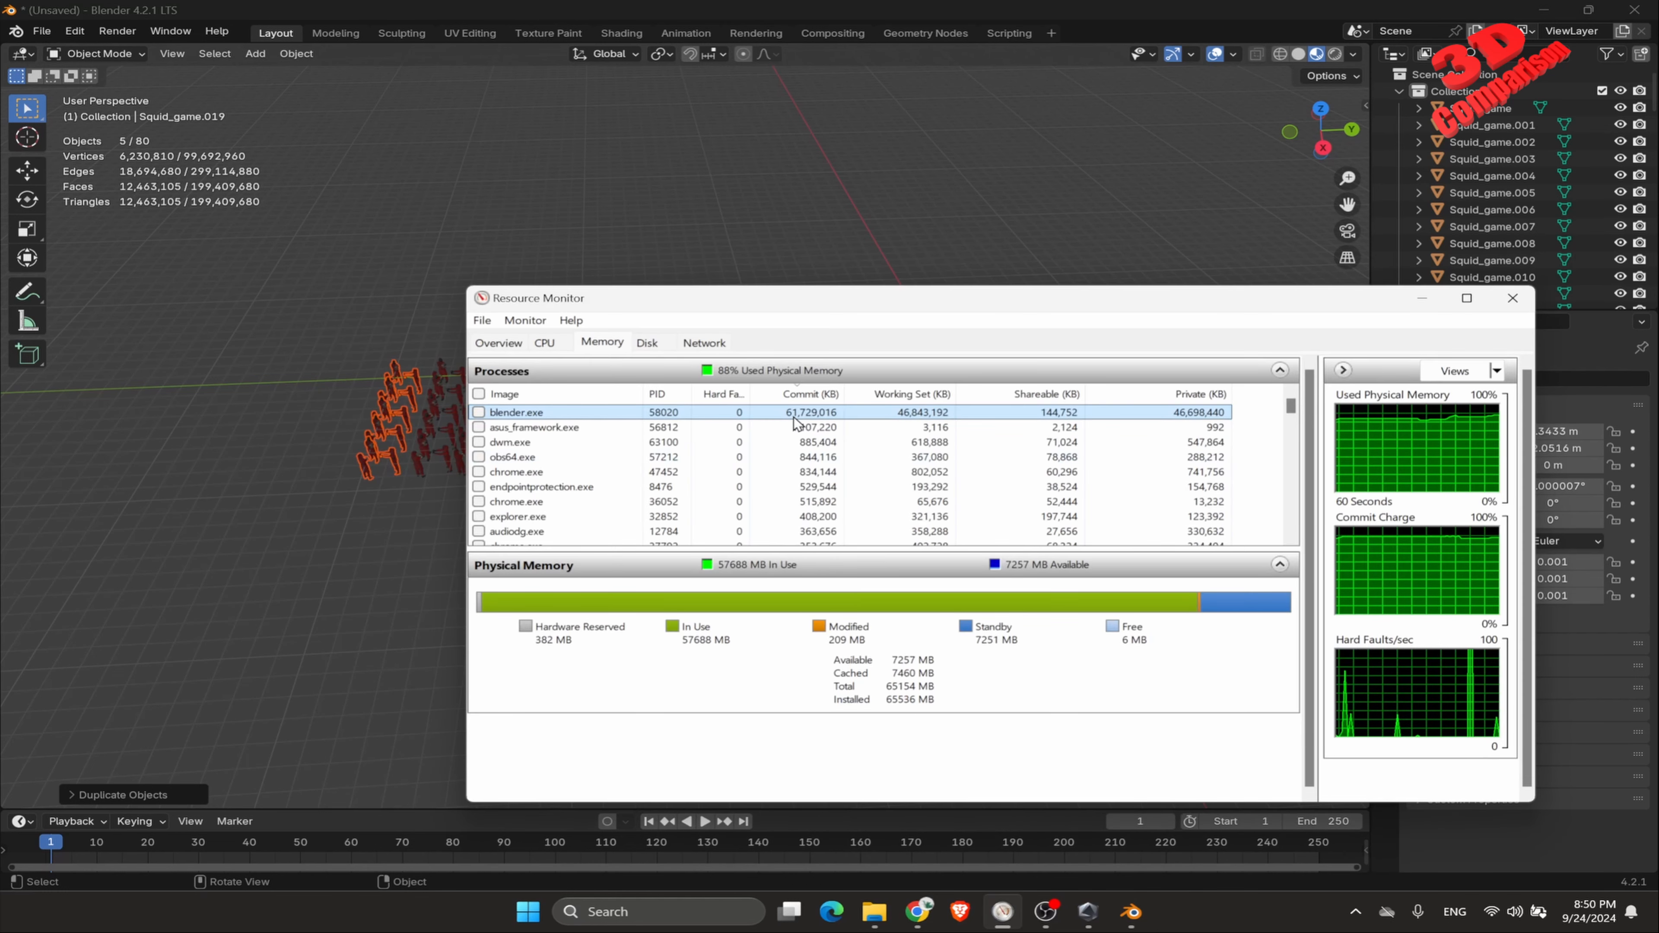
left_click(1423, 302)
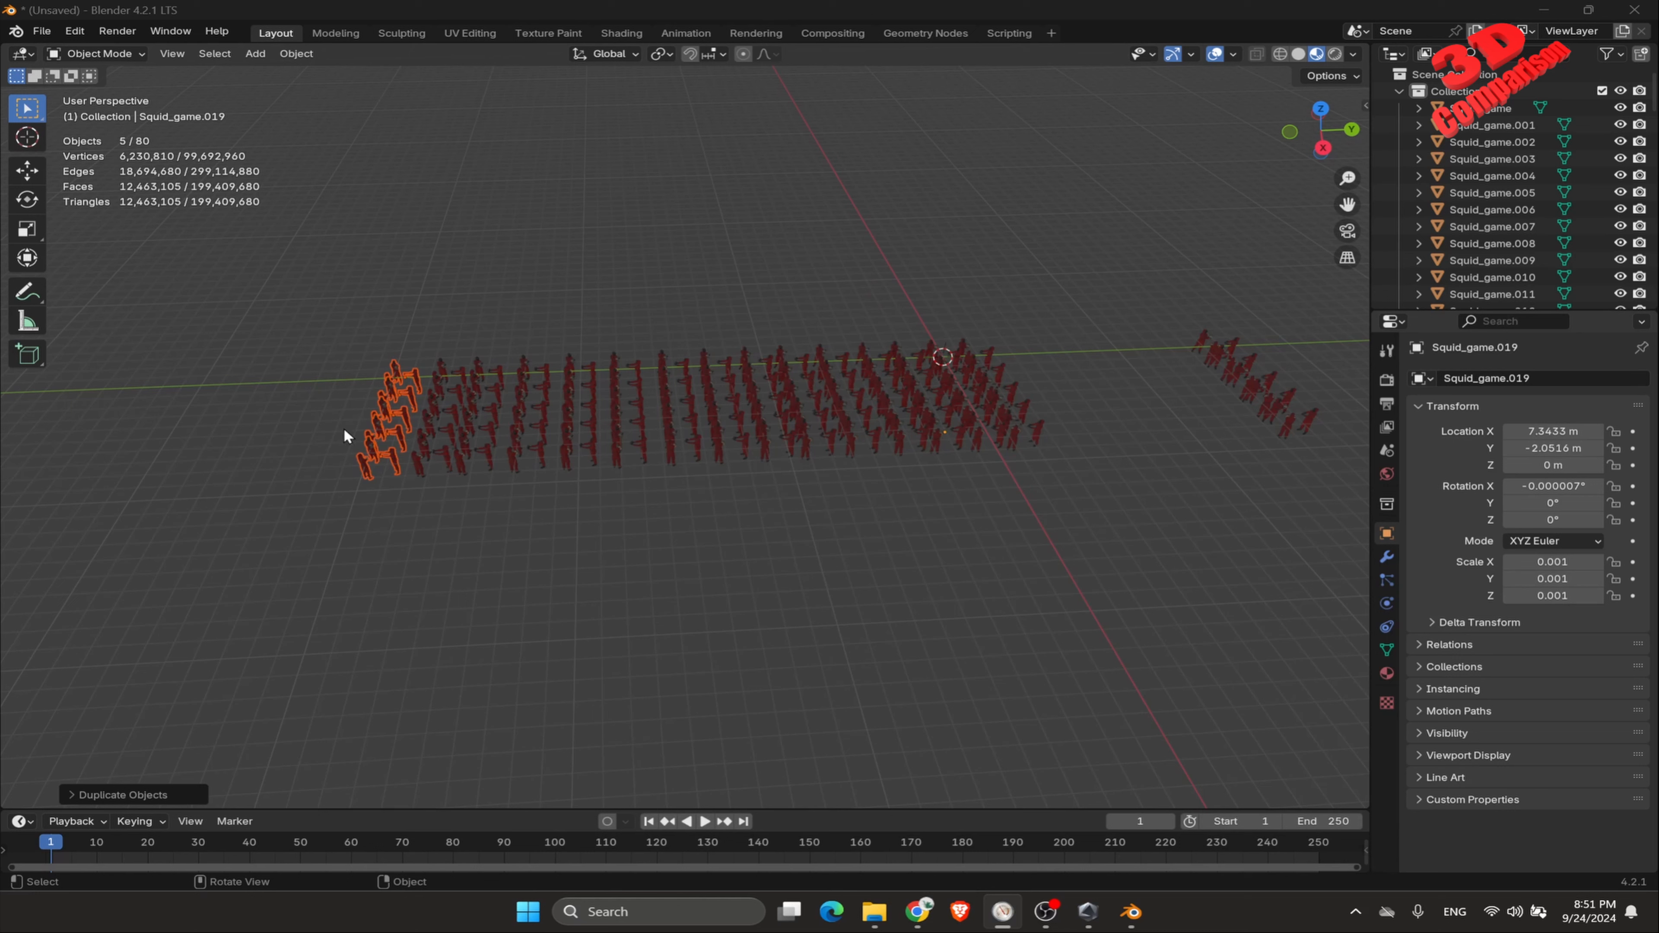
key("shift+d")
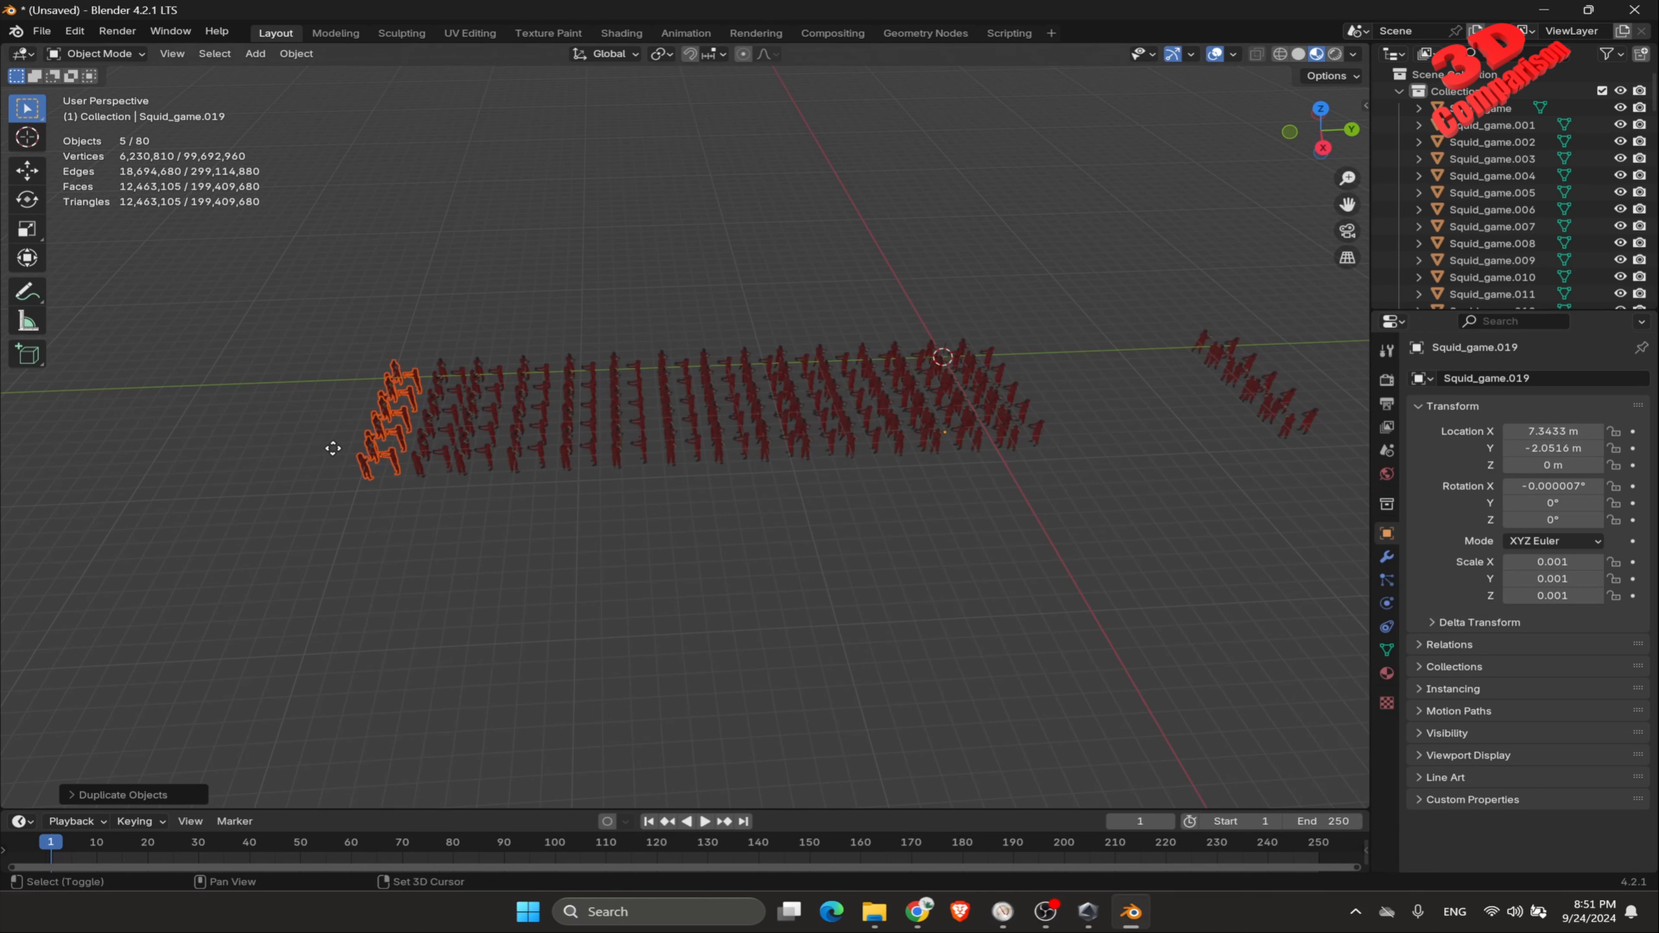
key("y")
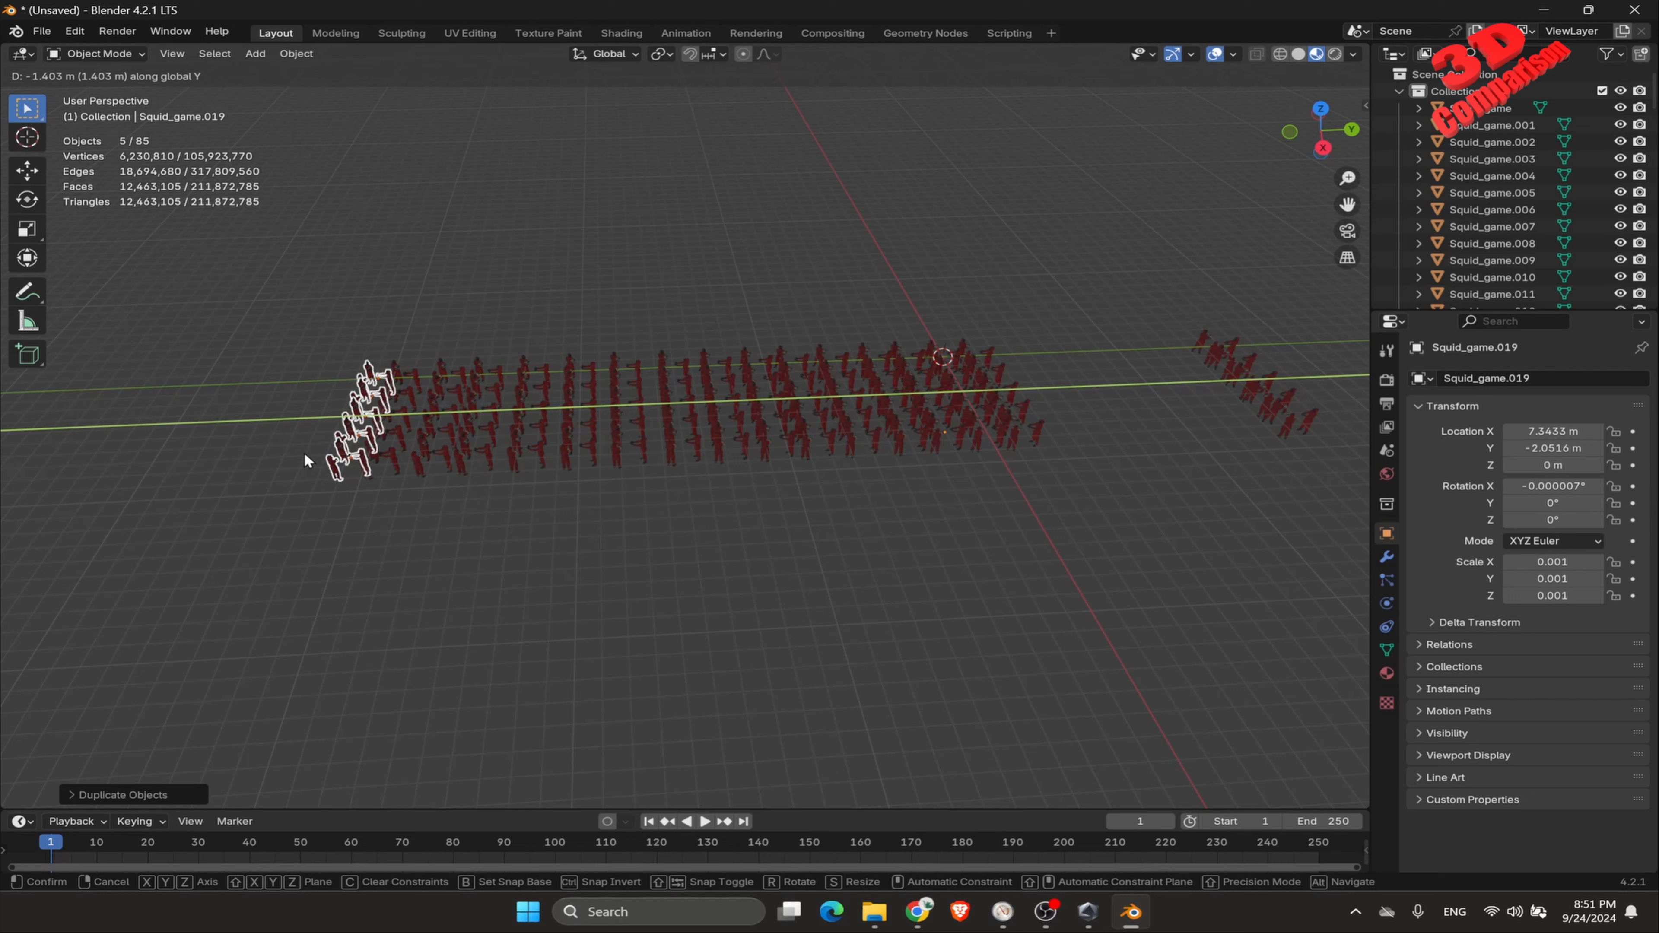
left_click(305, 460)
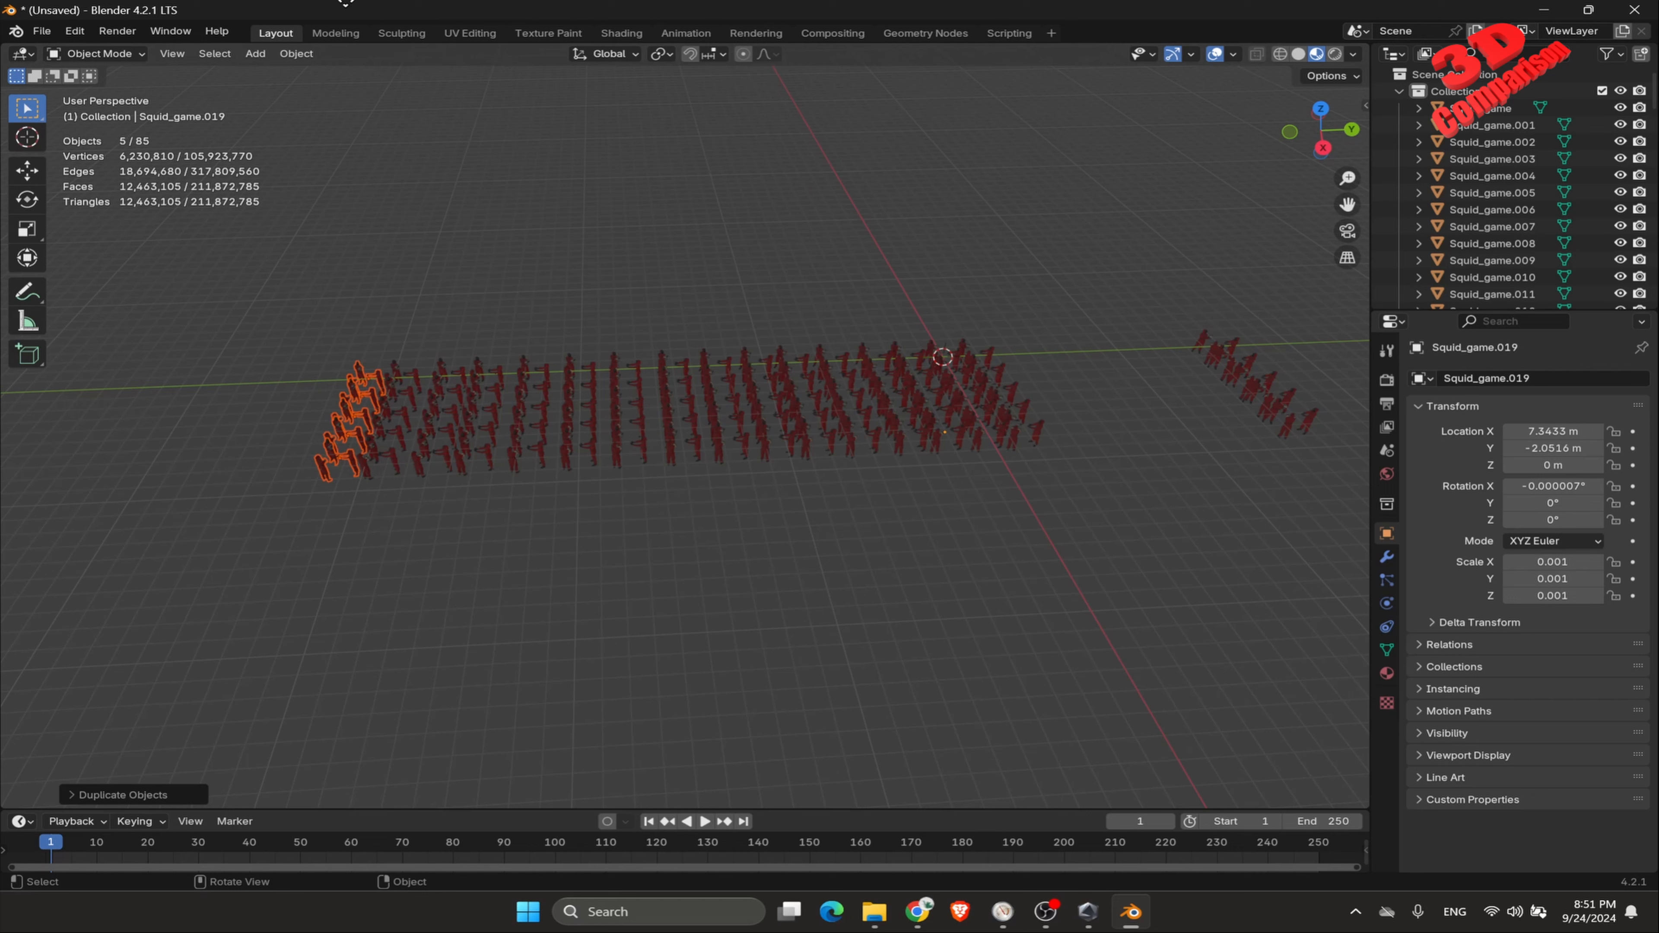
Step: Make a full copy of the selected row, check its memory cost in Resource Monitor, and place the copy about 47.5 m away
key("shift+d")
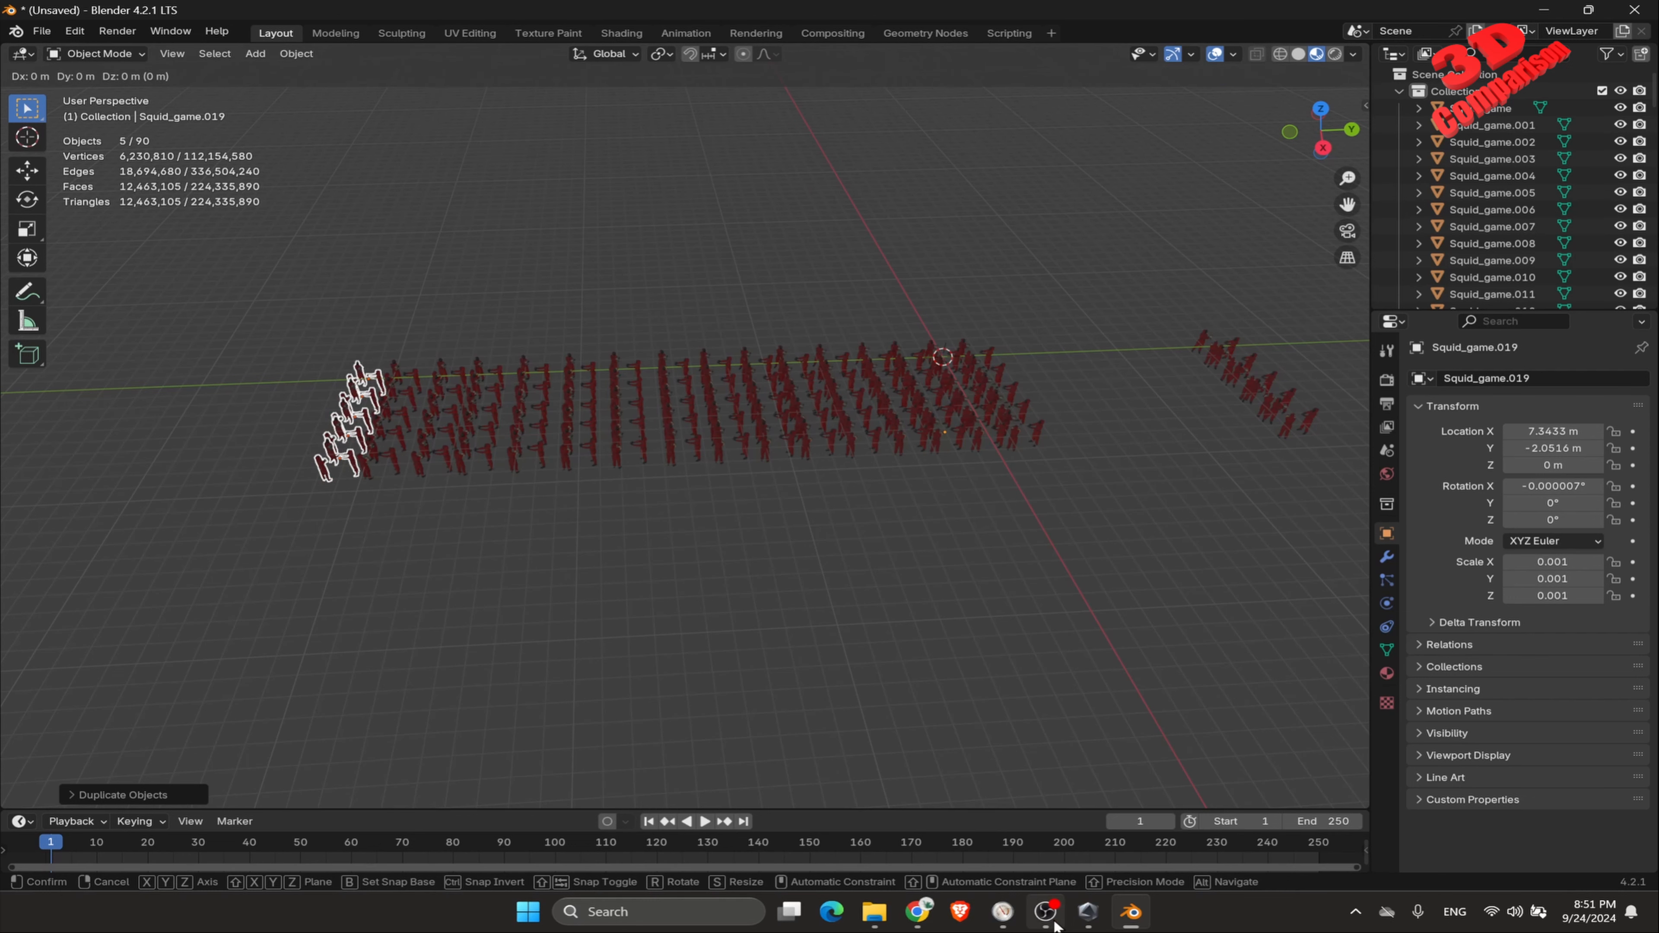
left_click(1003, 912)
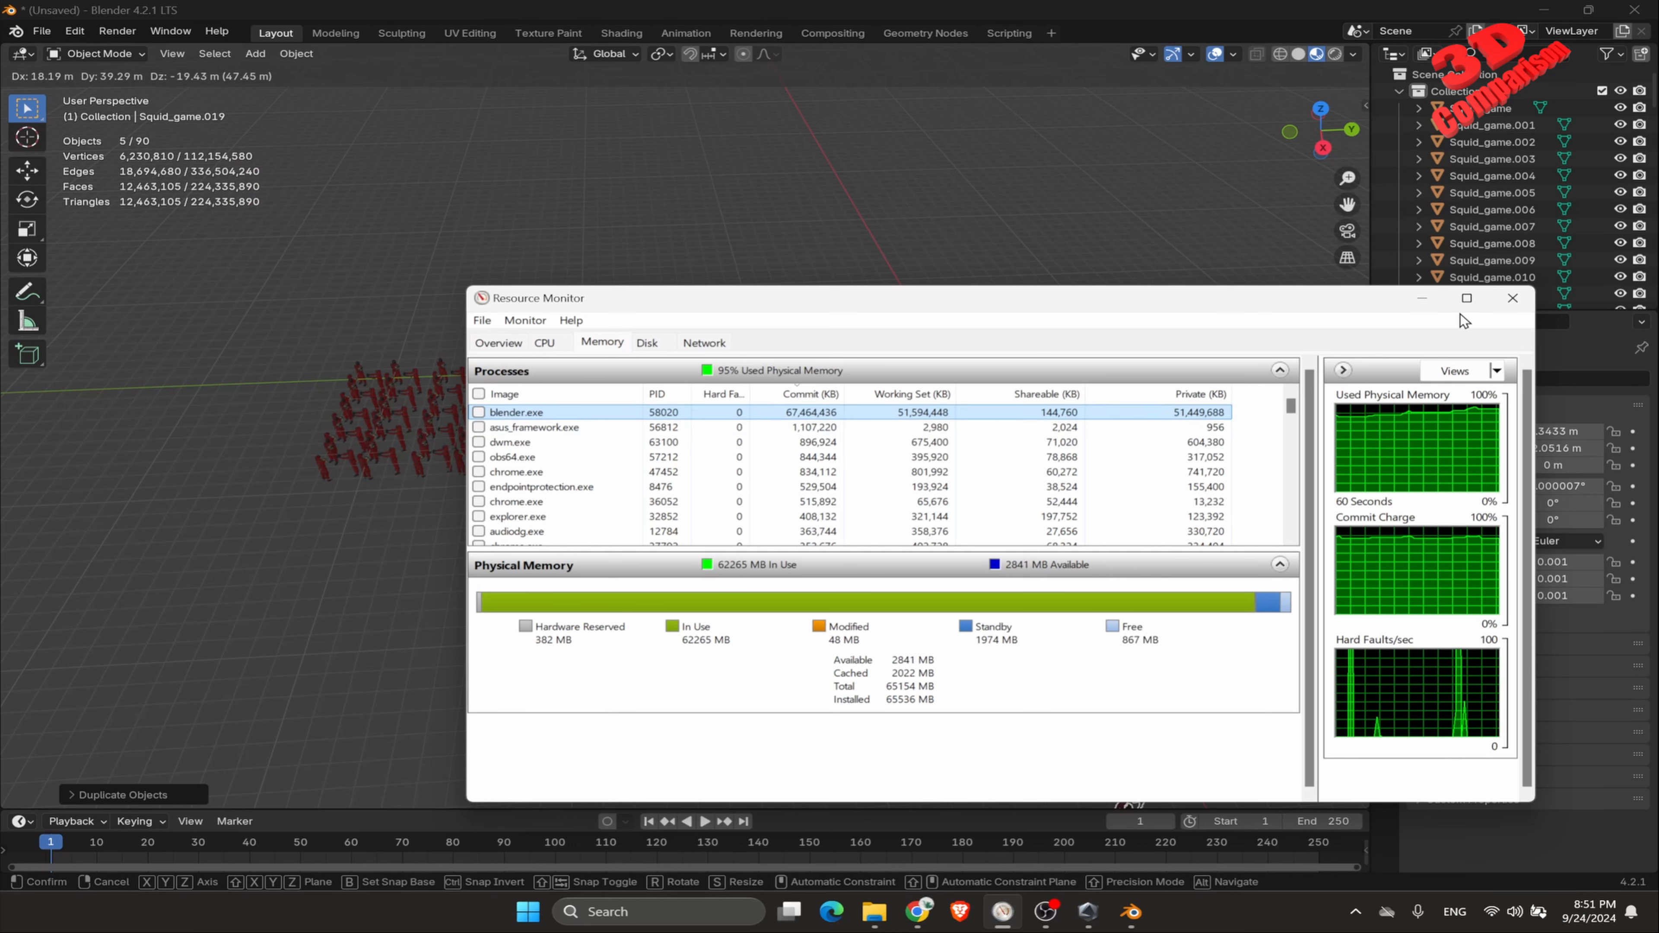
left_click(1421, 303)
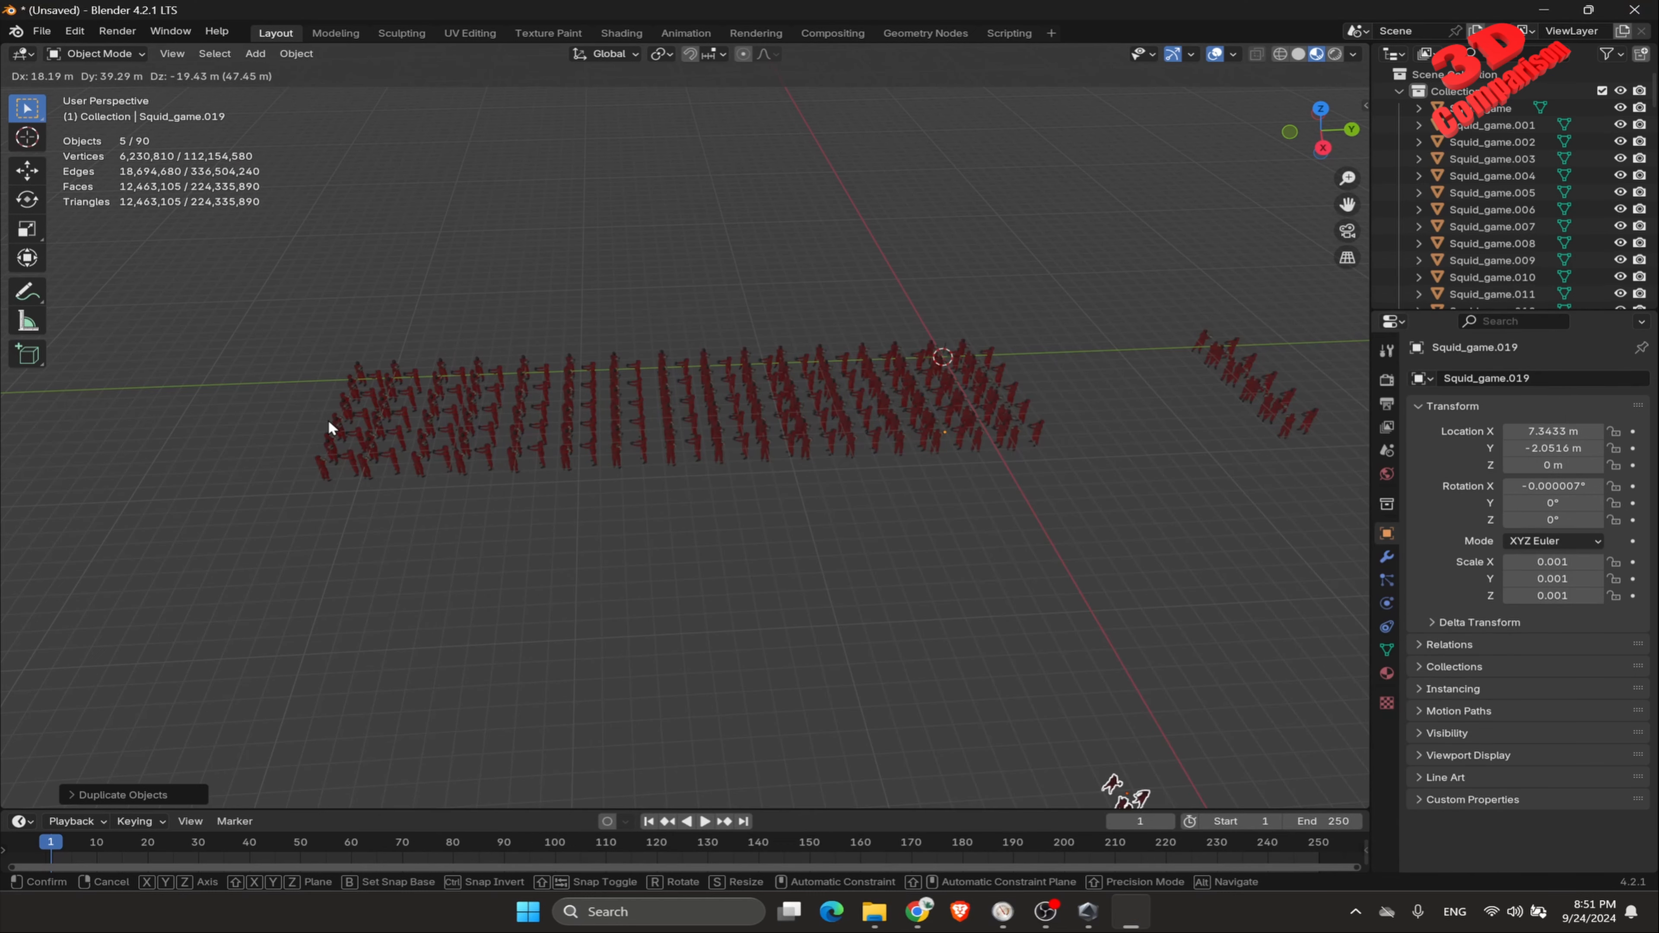
left_click(276, 430)
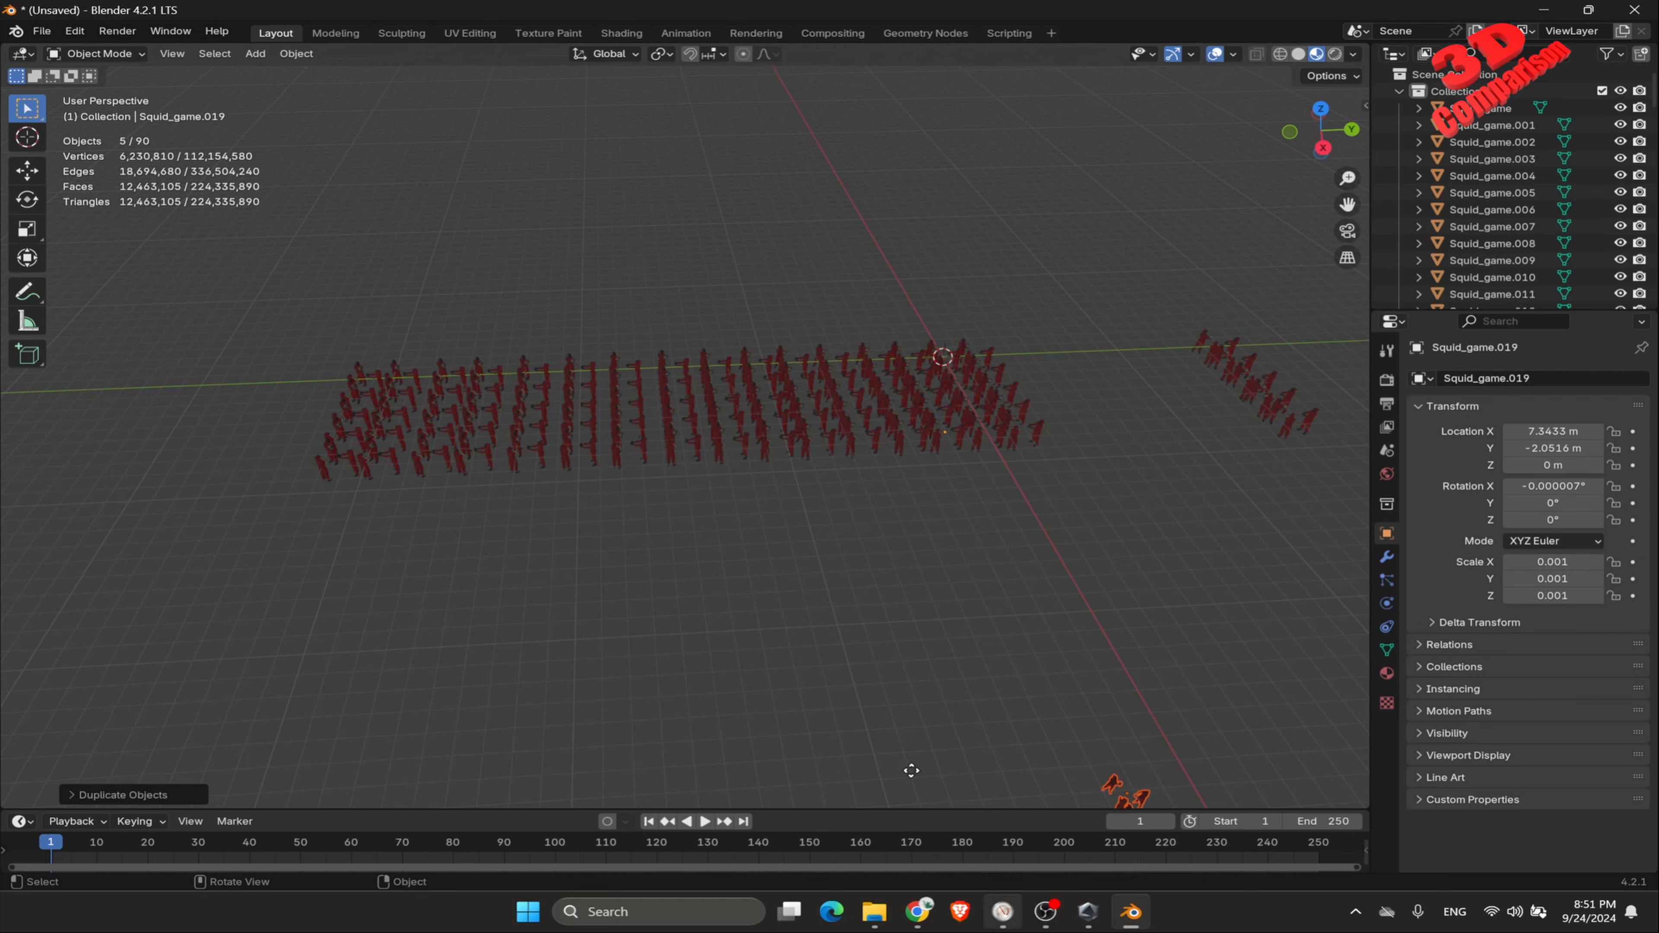
Step: Check committed and available memory in Resource Monitor for the 90 full models, and make another full copy of the selected row
left_click(1004, 913)
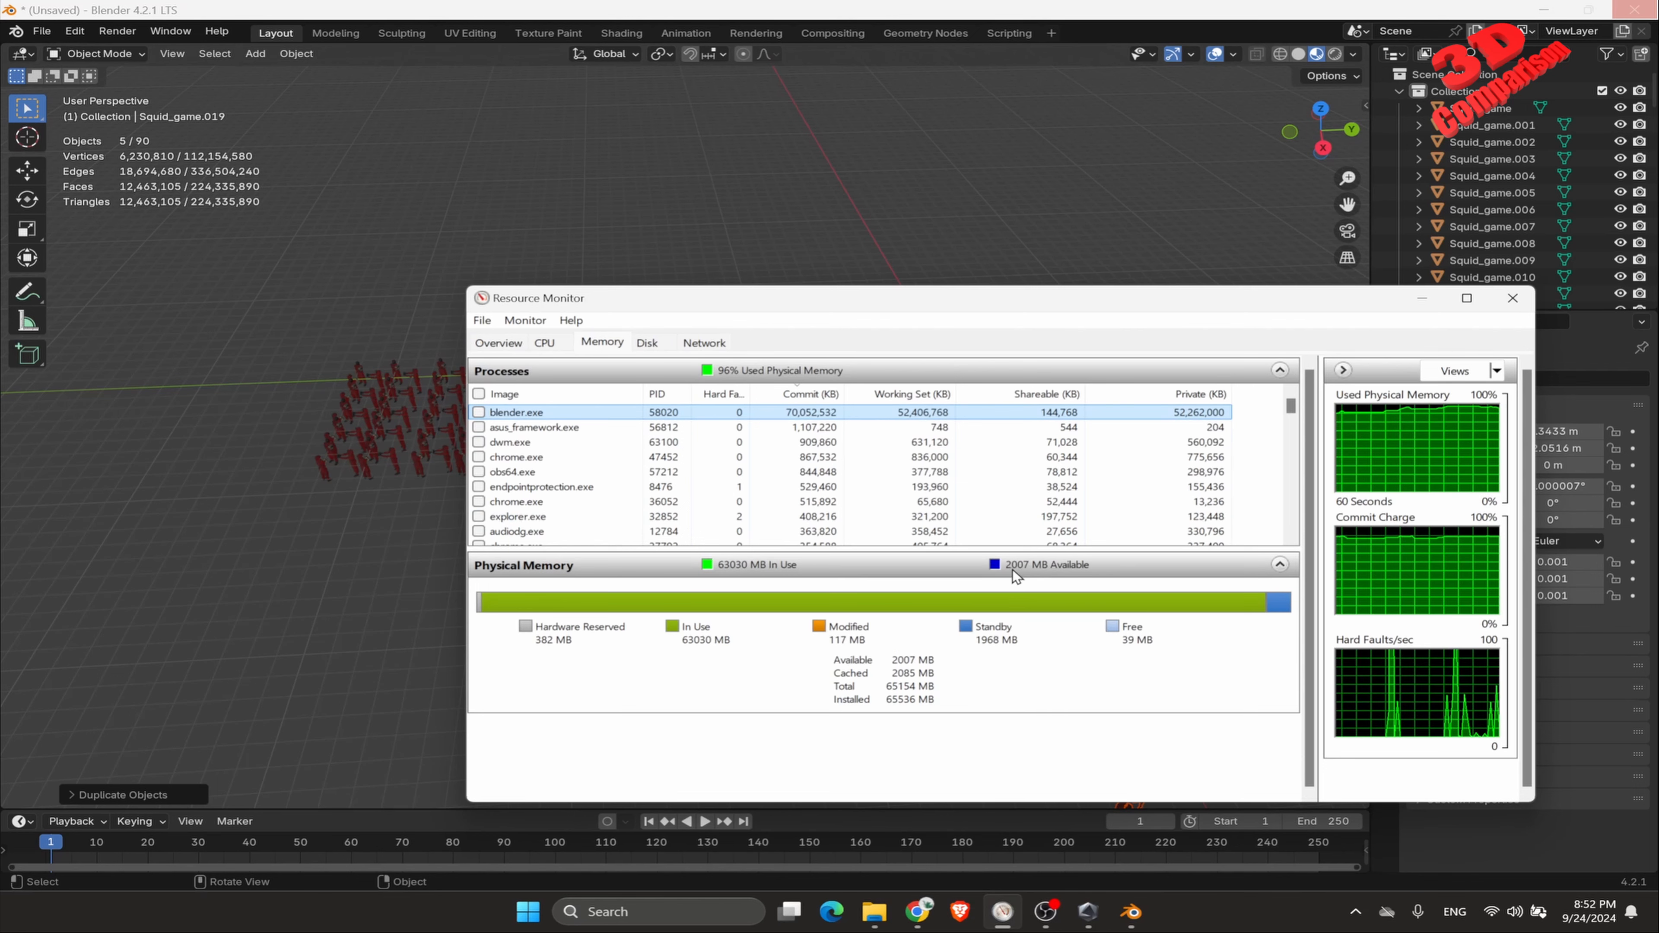
left_click(1423, 298)
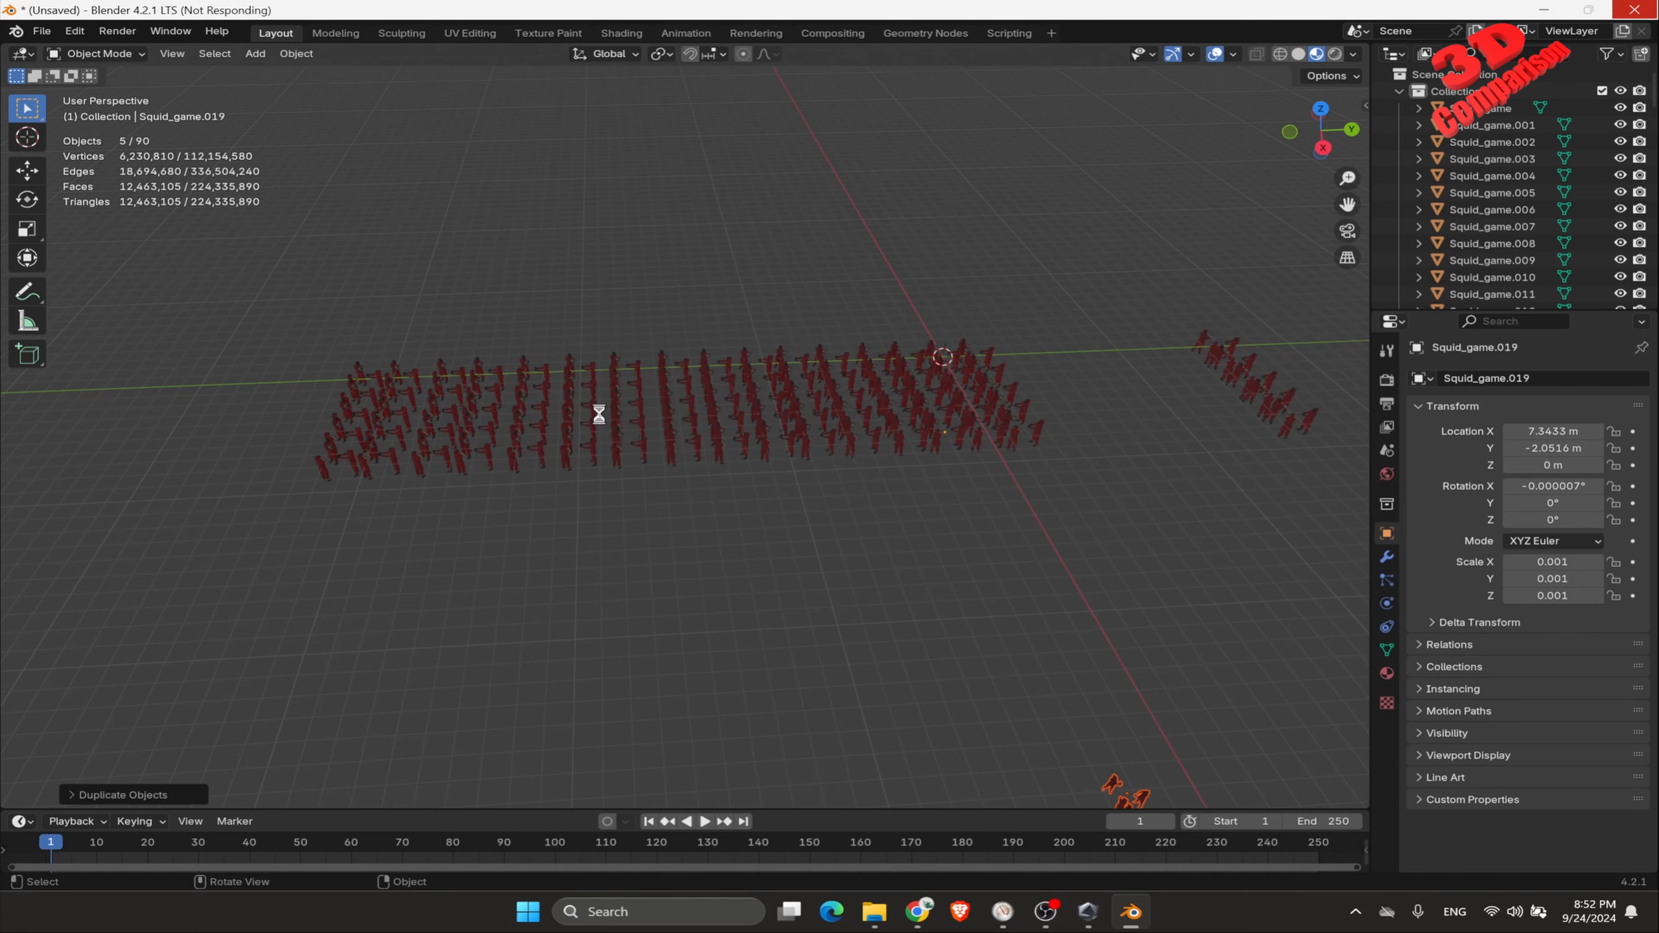
key("shift+d")
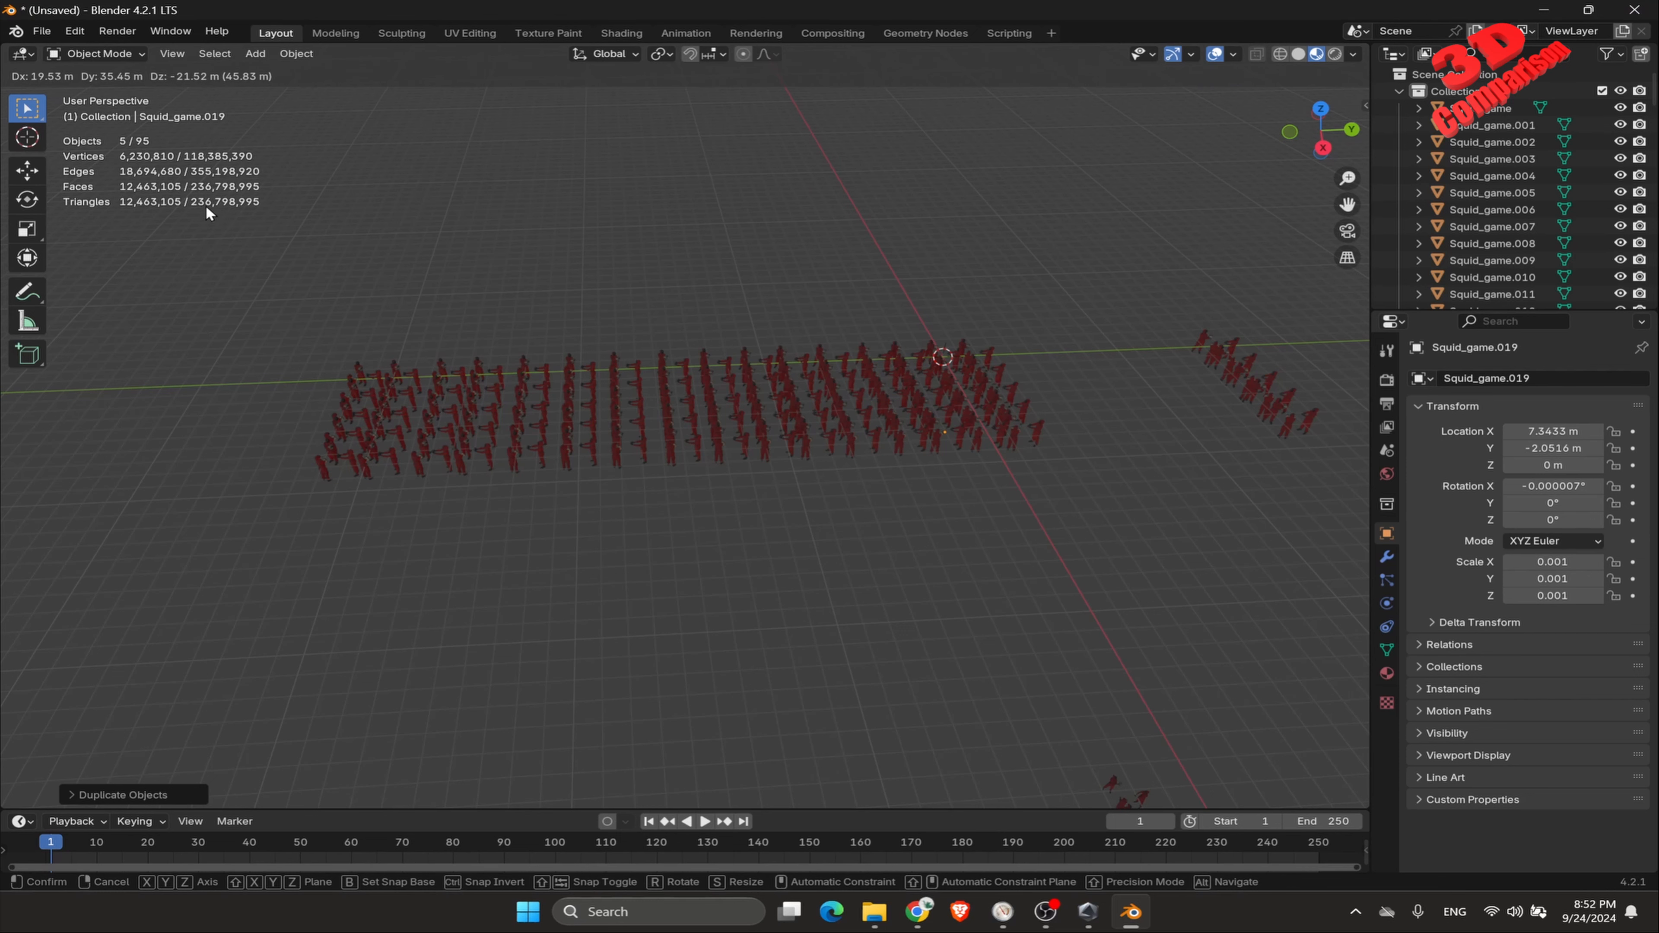
left_click(604, 445)
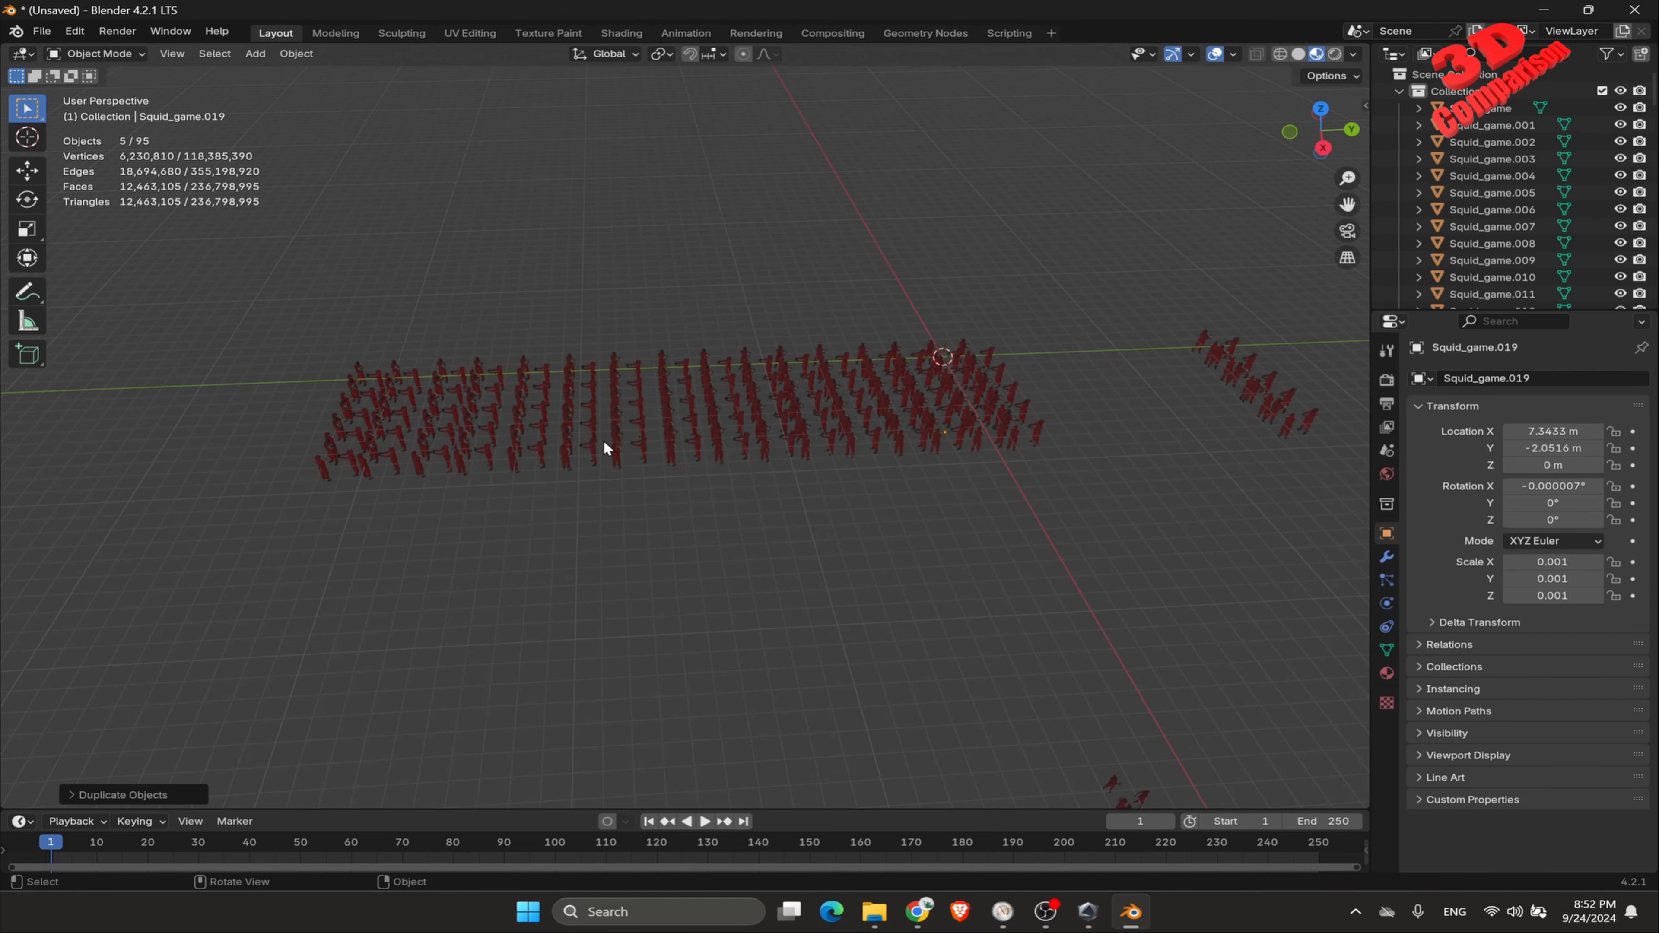
Step: Check blender.exe's memory and the free memory in Resource Monitor for the 100 full models, and duplicate the selected row as a full copy
left_click(1001, 912)
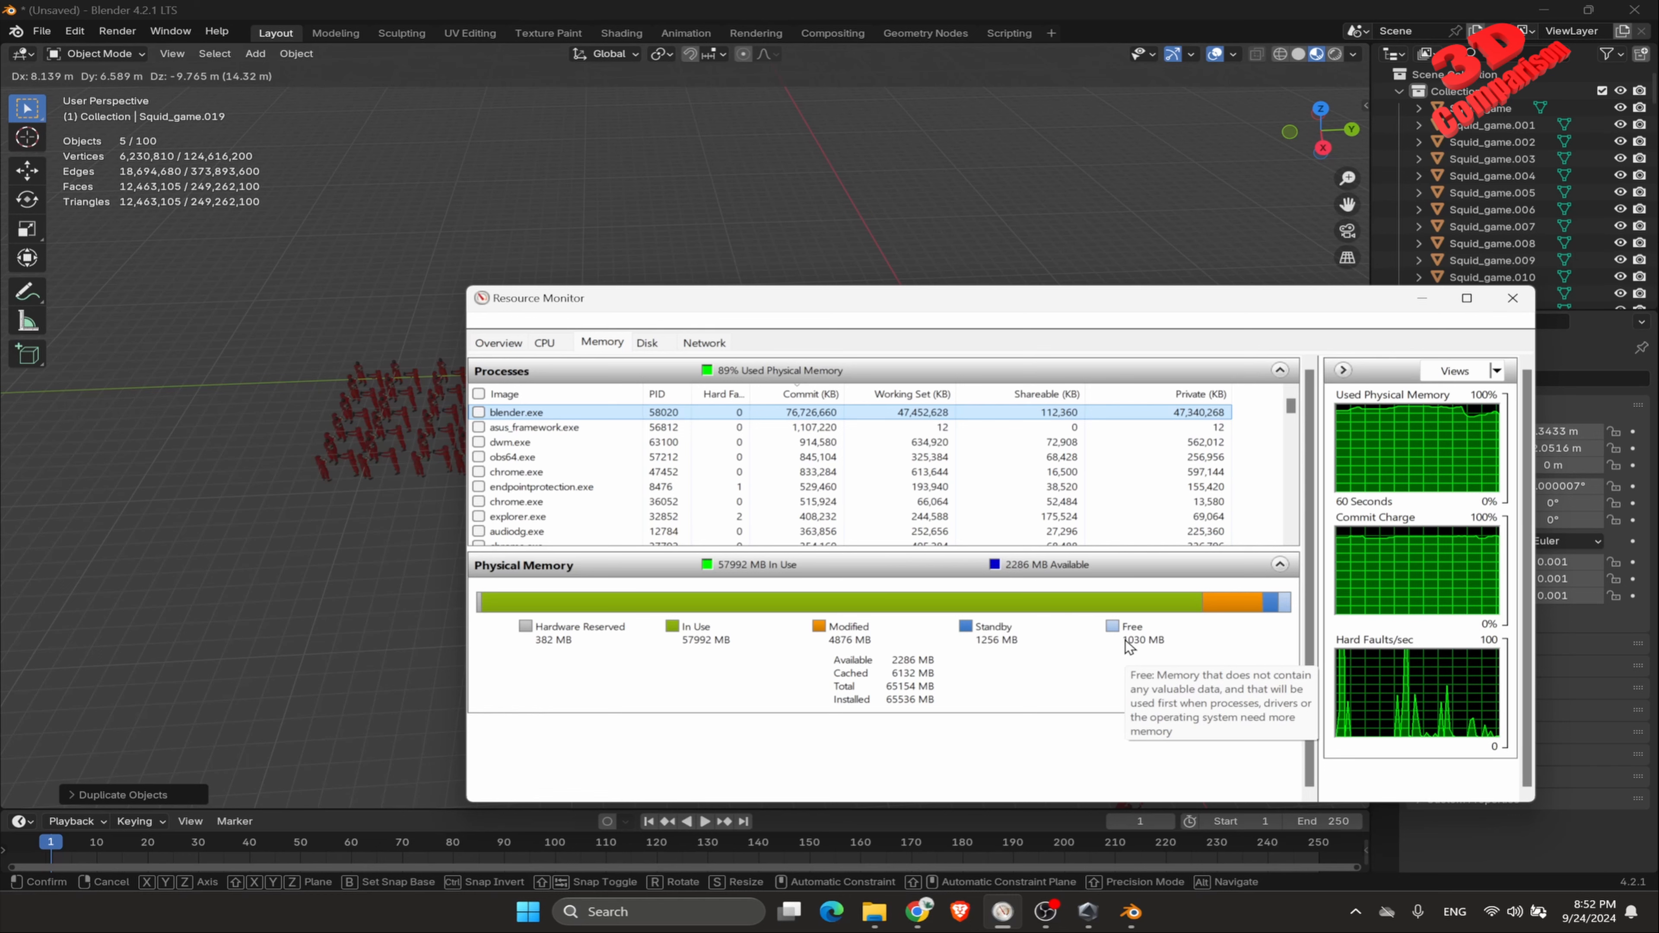
left_click(1420, 301)
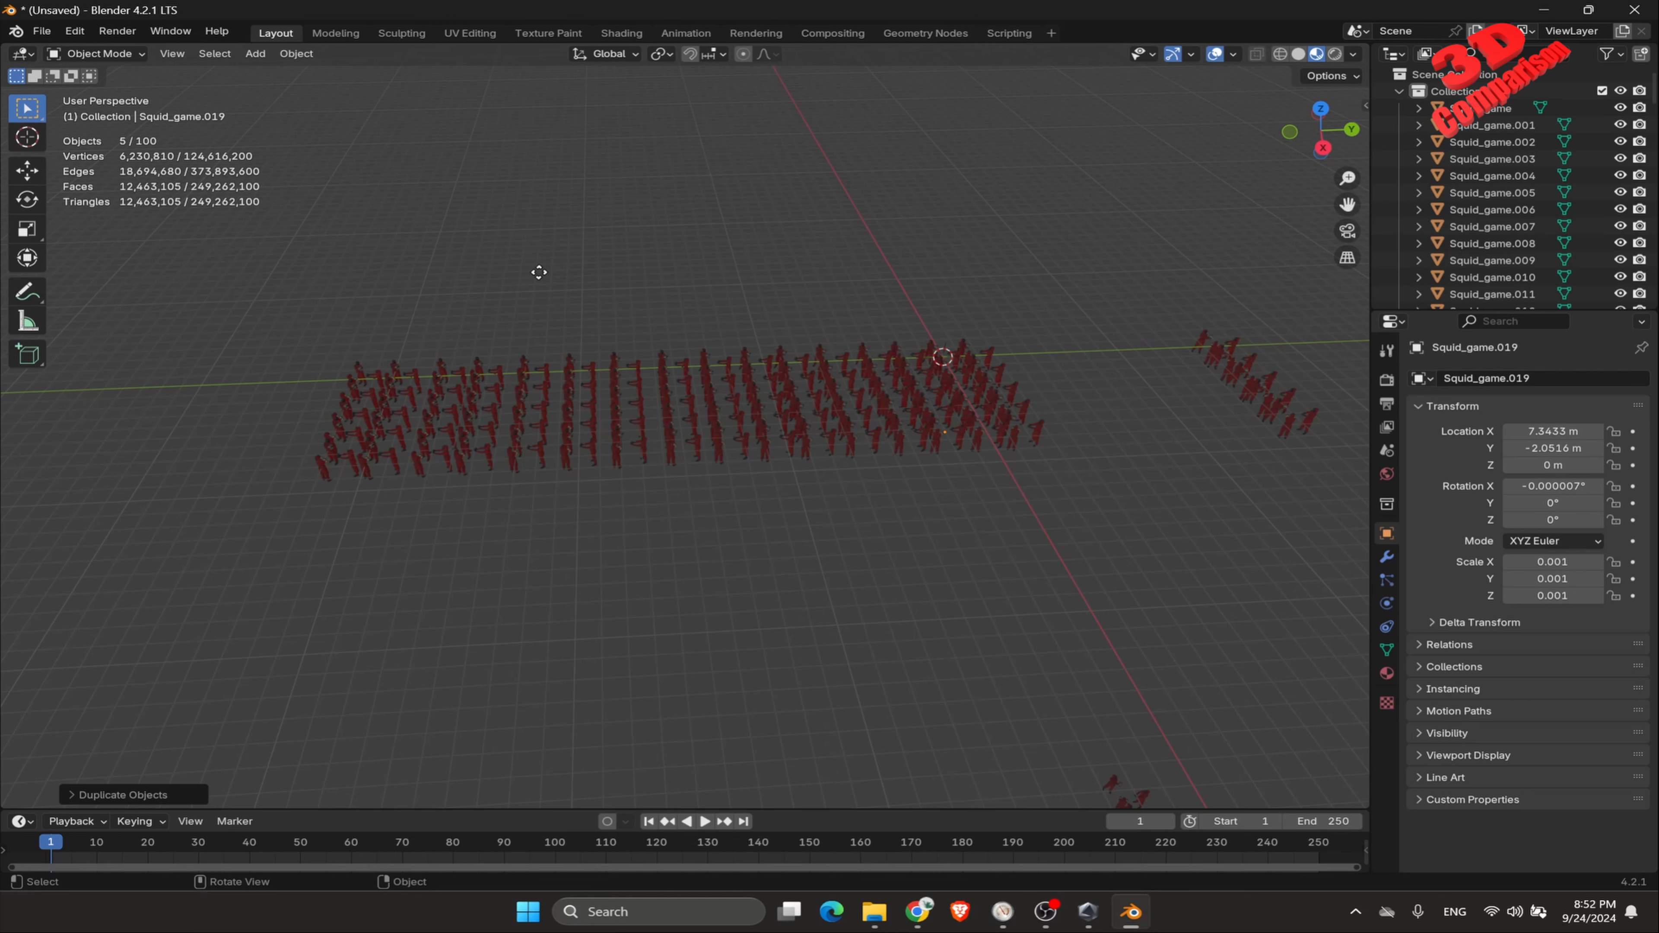
key("shift")
key("shift+d")
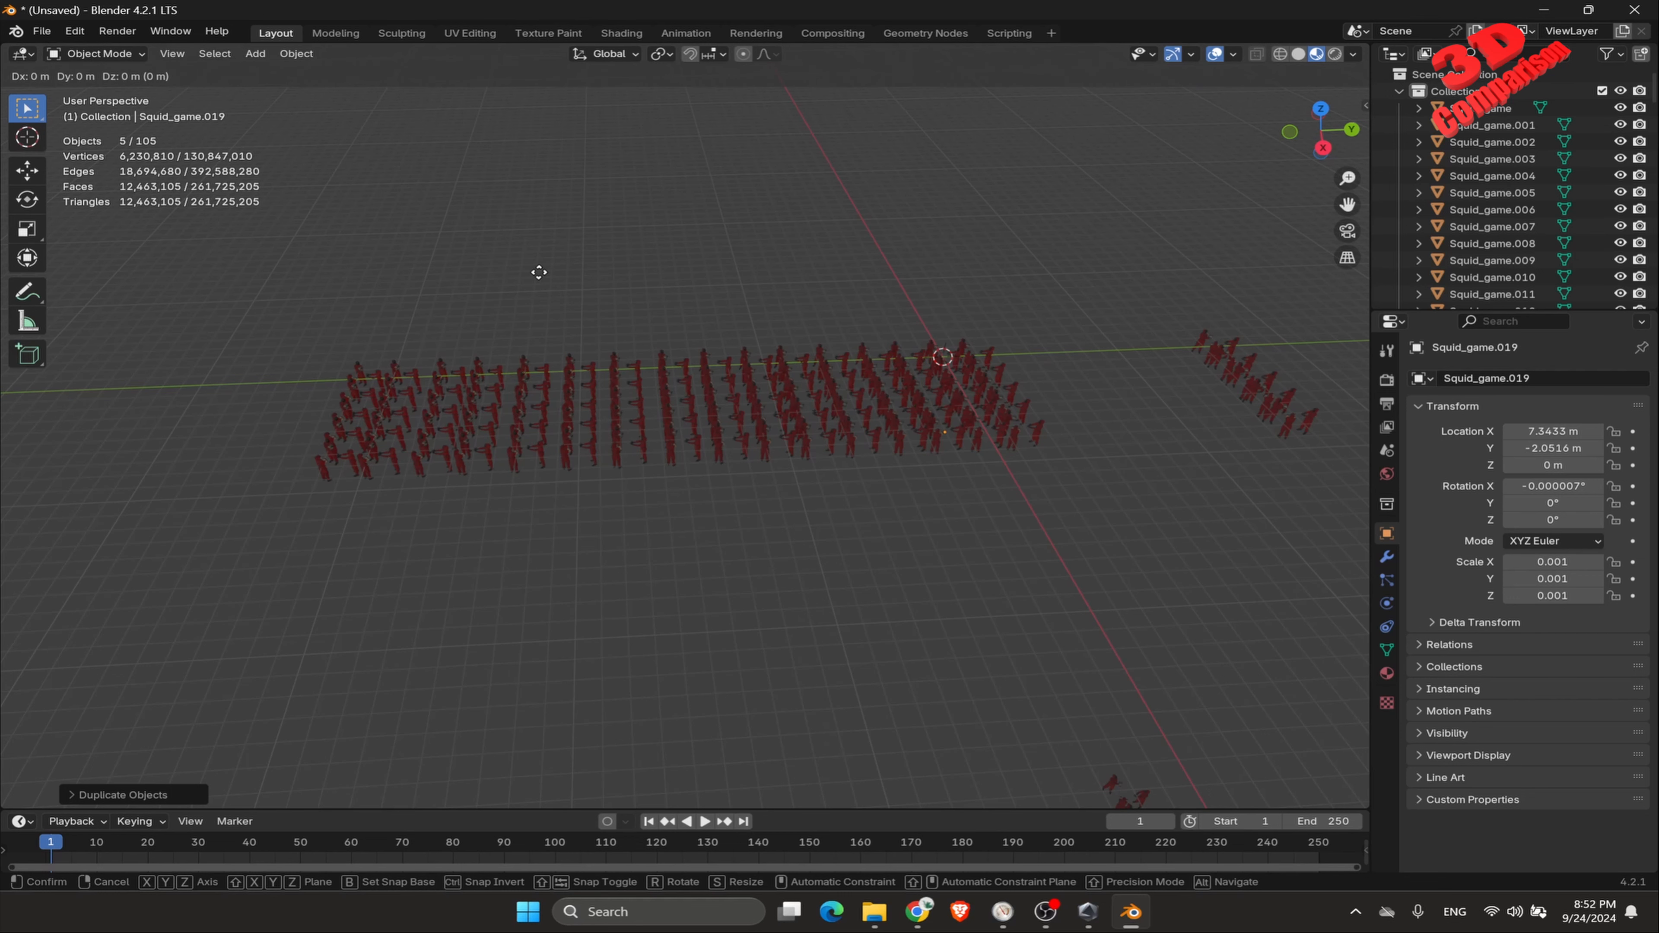
Step: Check the committed and free memory in Resource Monitor for the 105 full models, and add one more full copy of the selected row in Blender
left_click(1002, 911)
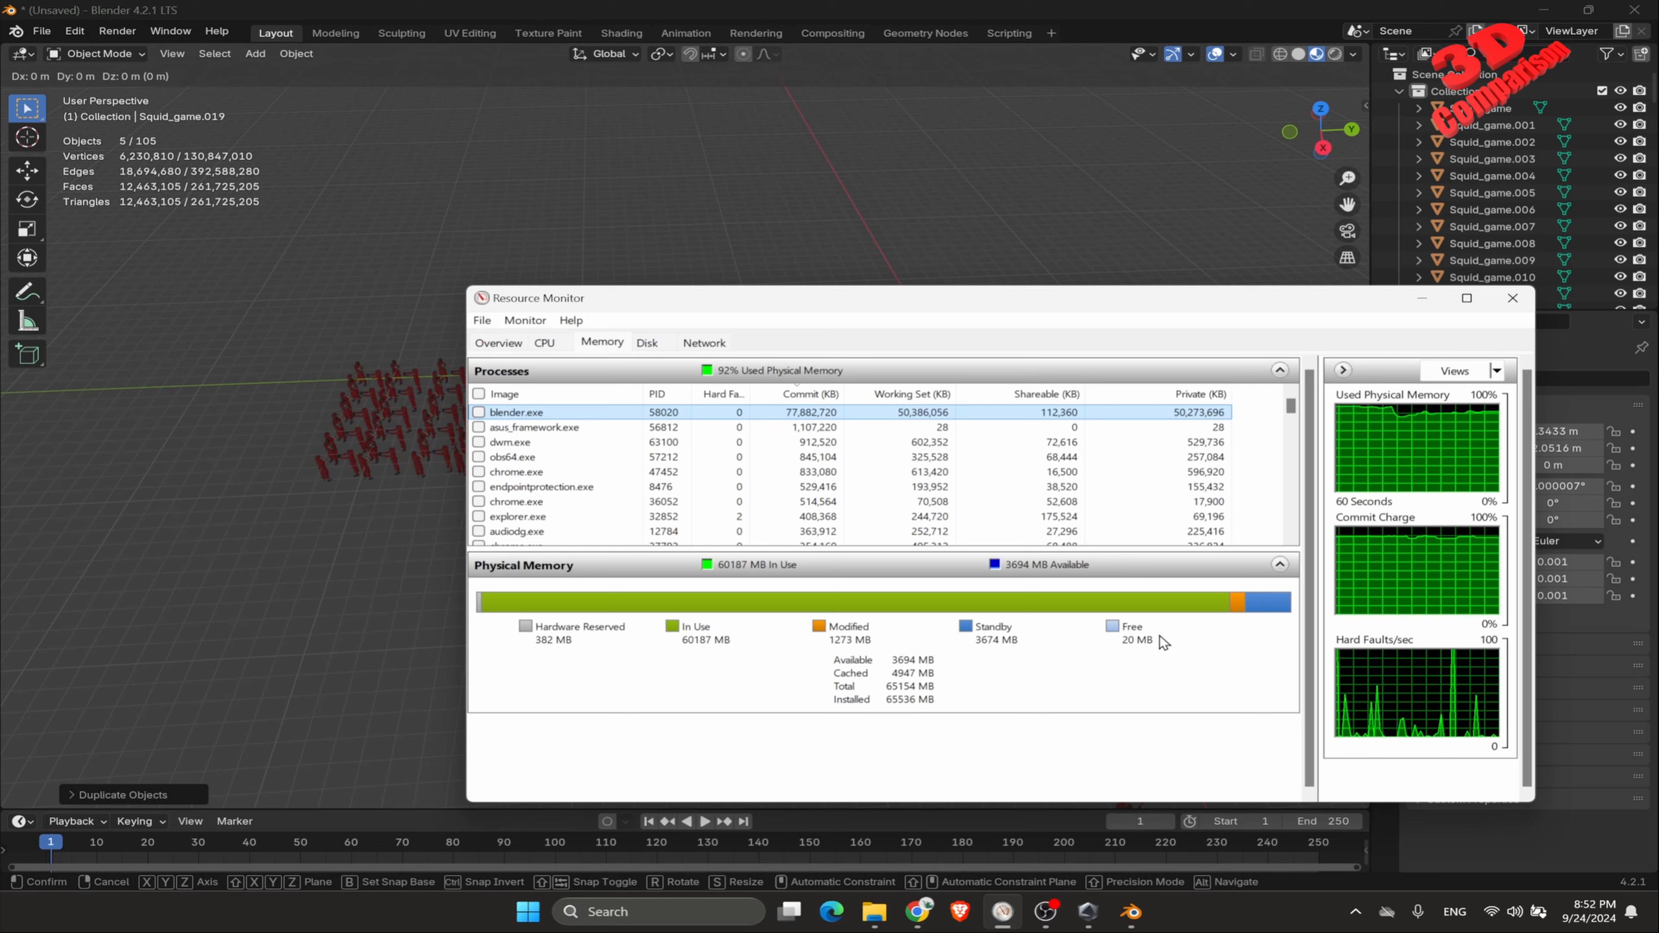
mouse_move(1137, 637)
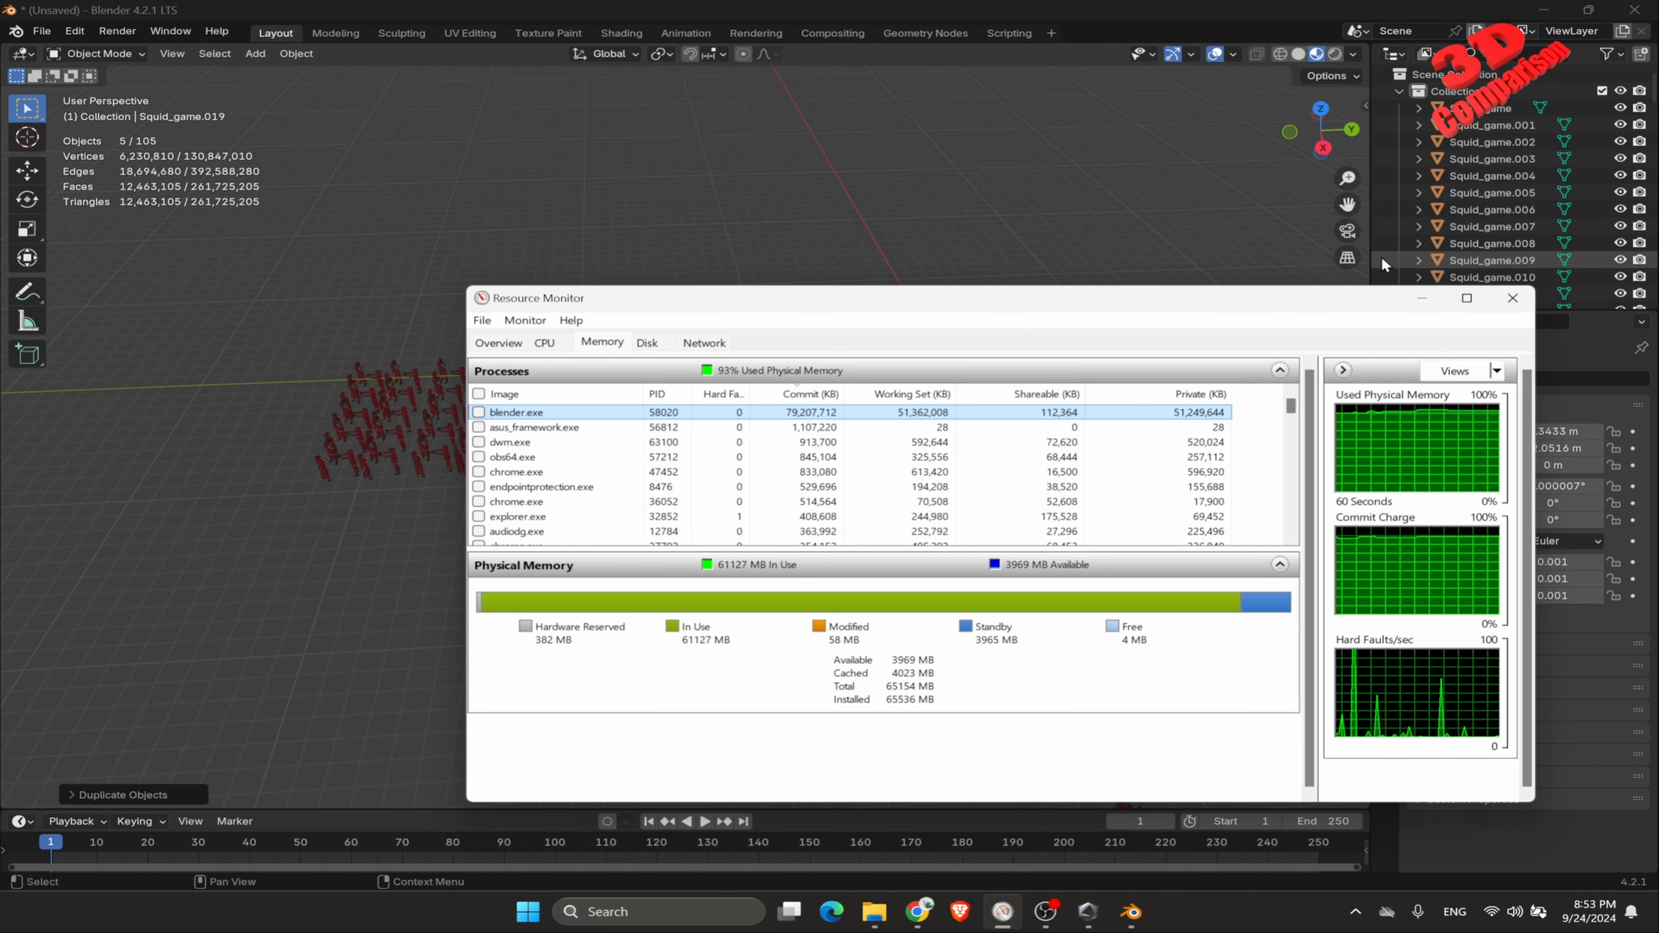
left_click(455, 13)
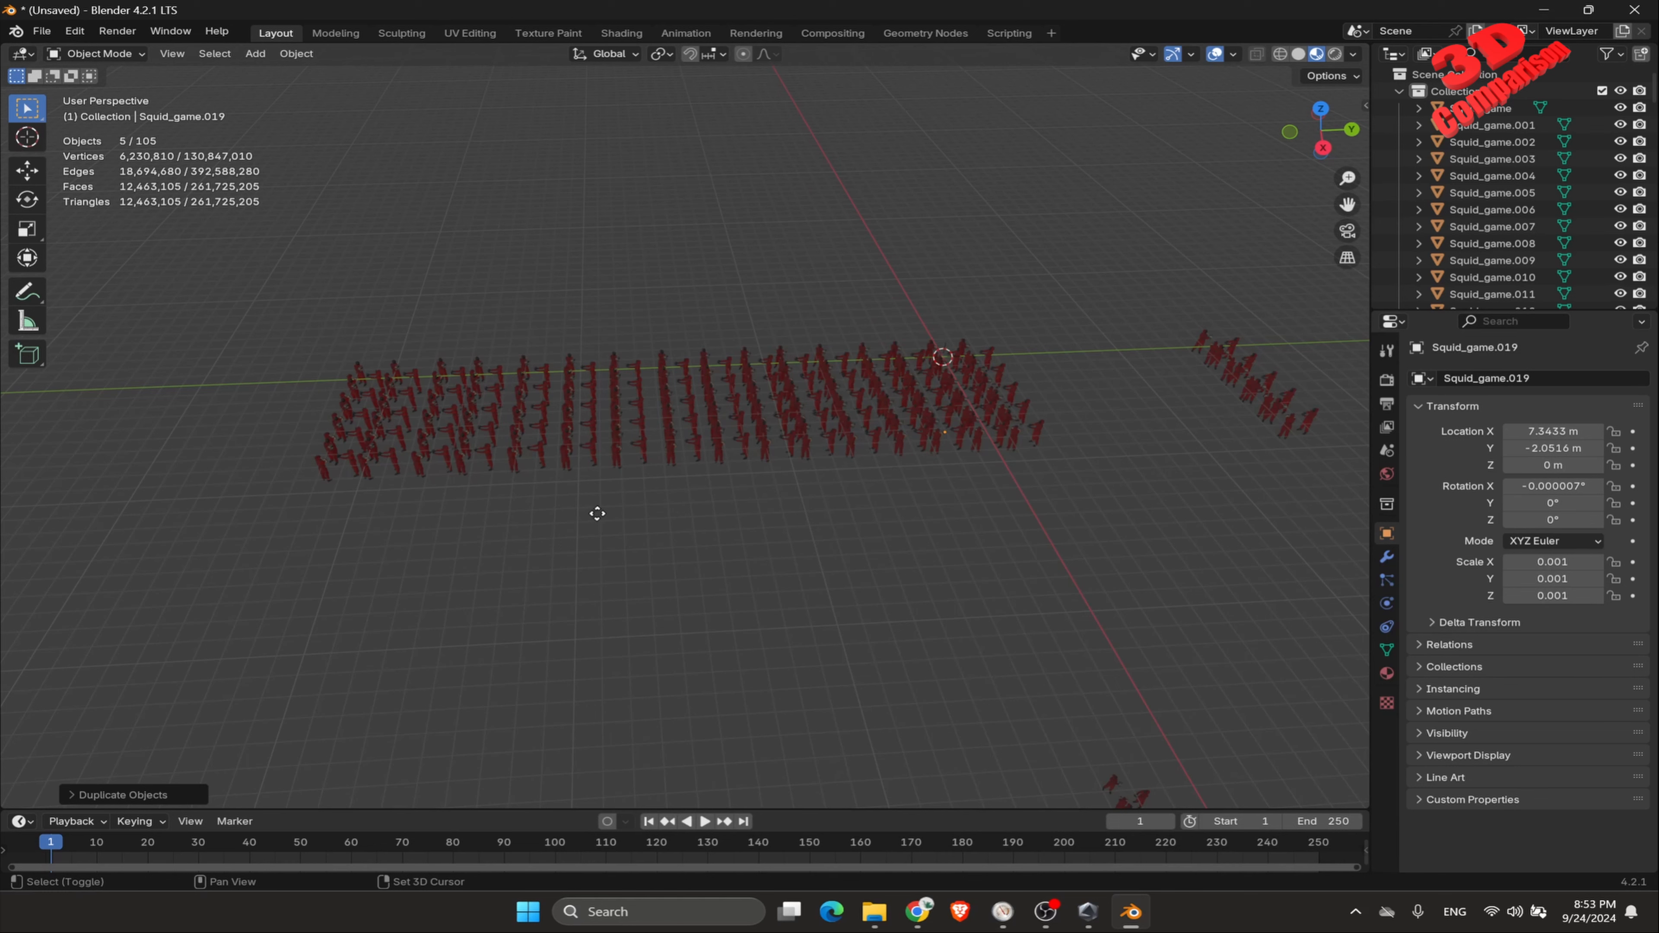
key("shift+d")
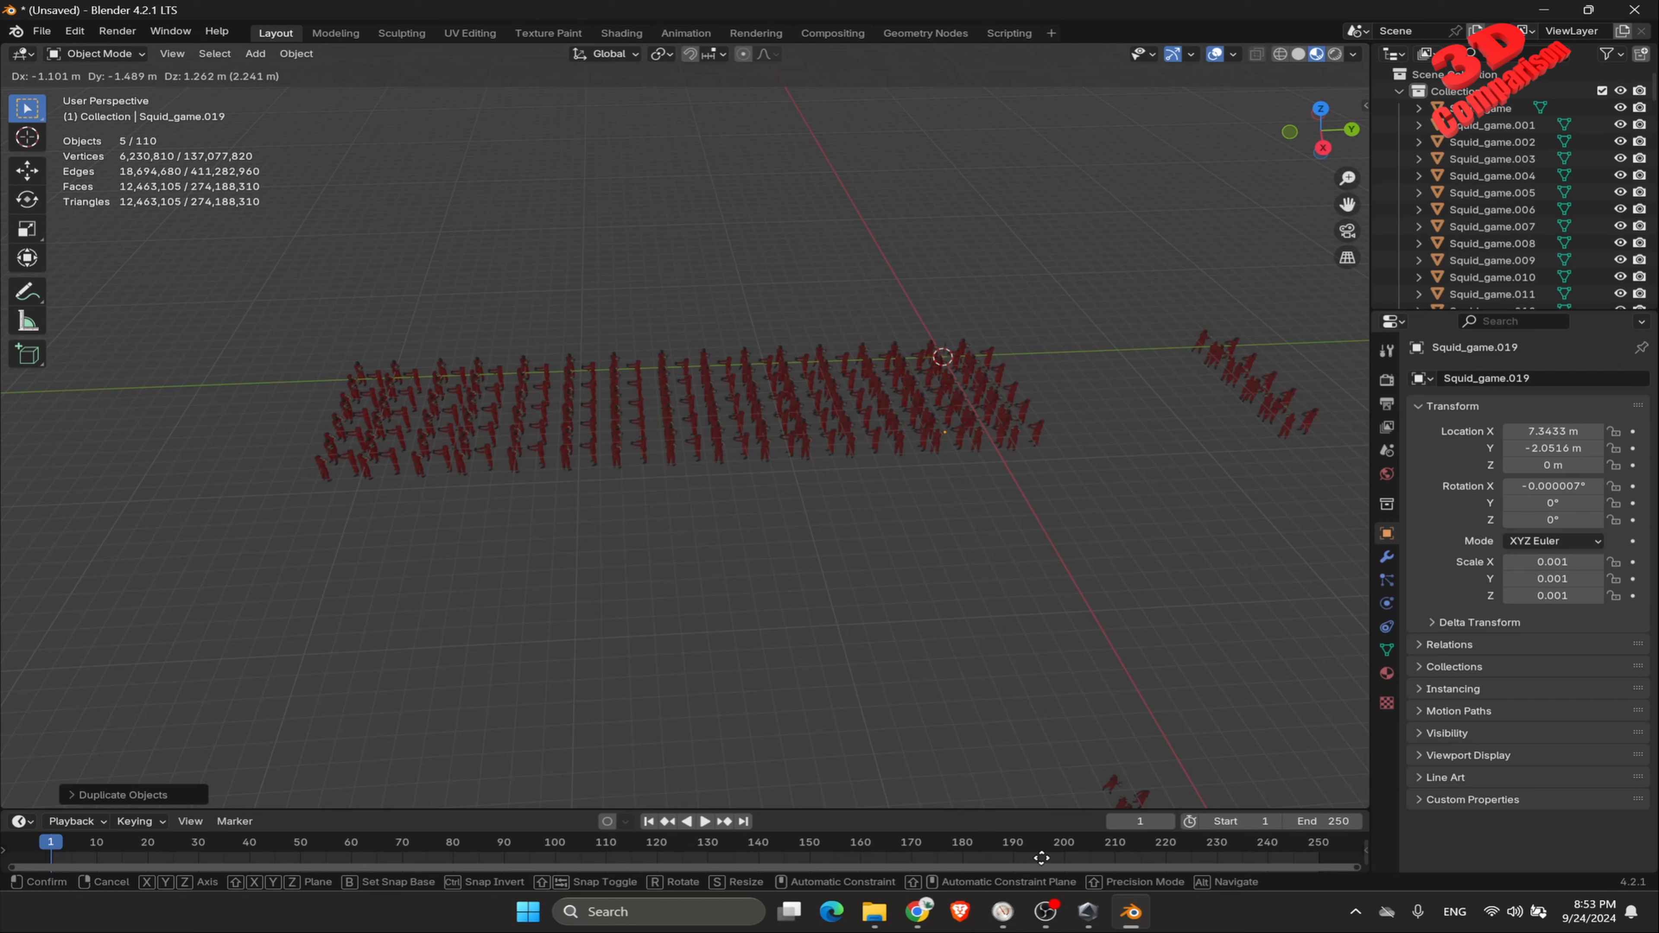
Step: Check the memory use in Resource Monitor against the scene statistics for the 110 full models, and return to Blender
left_click(1003, 915)
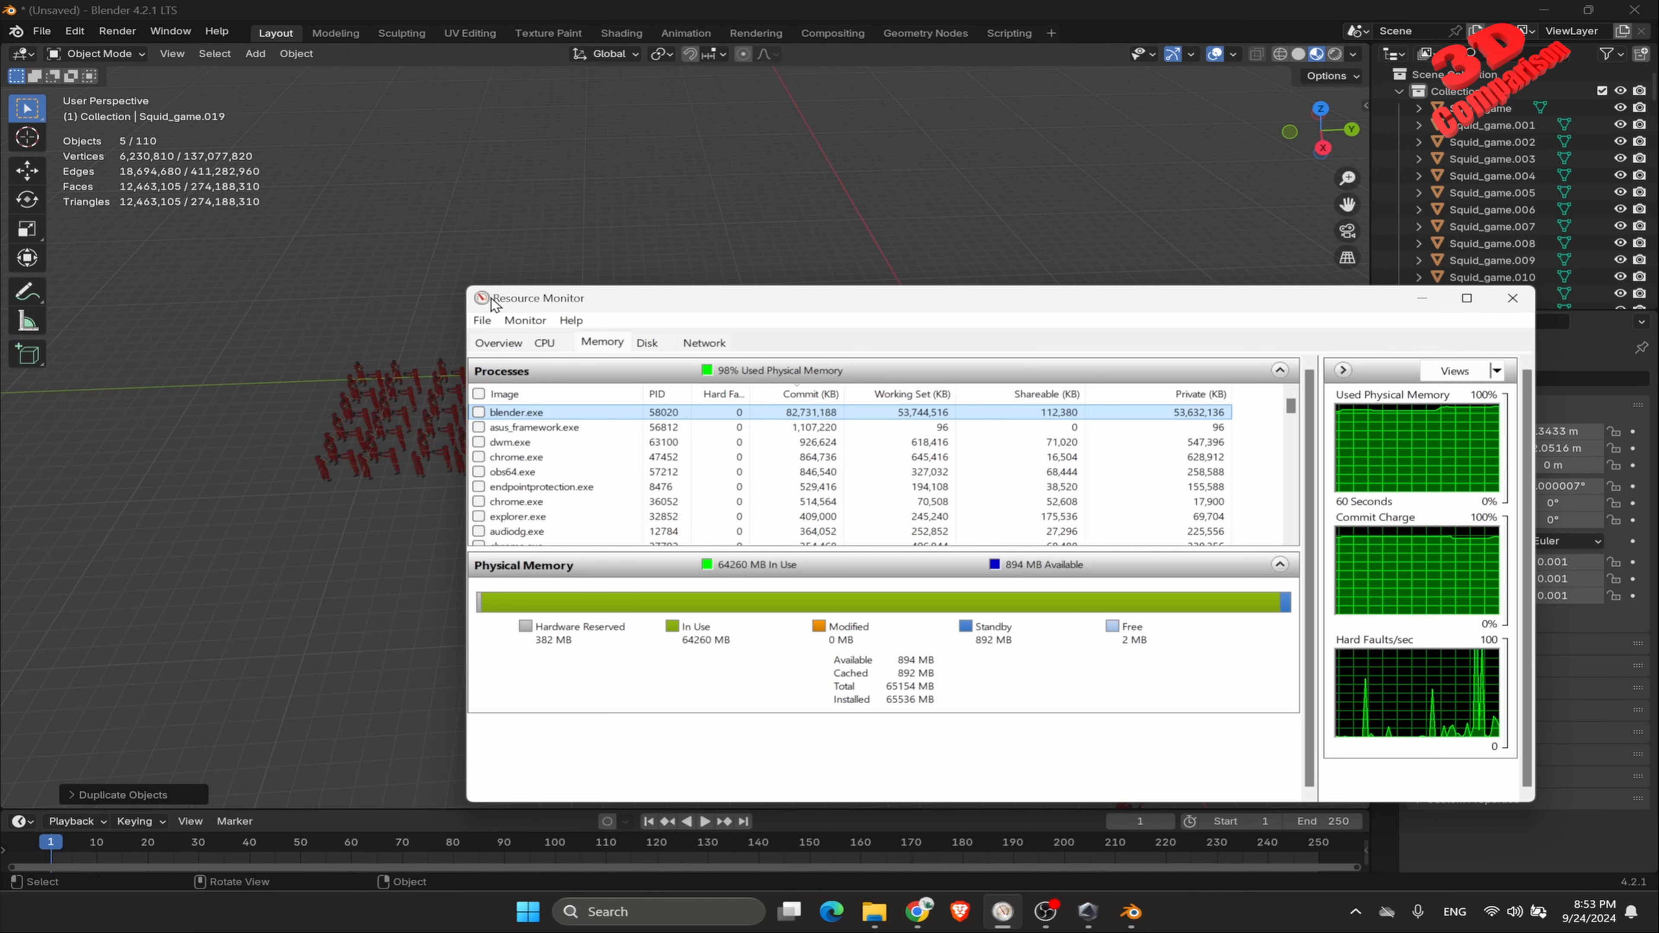
left_click(198, 204)
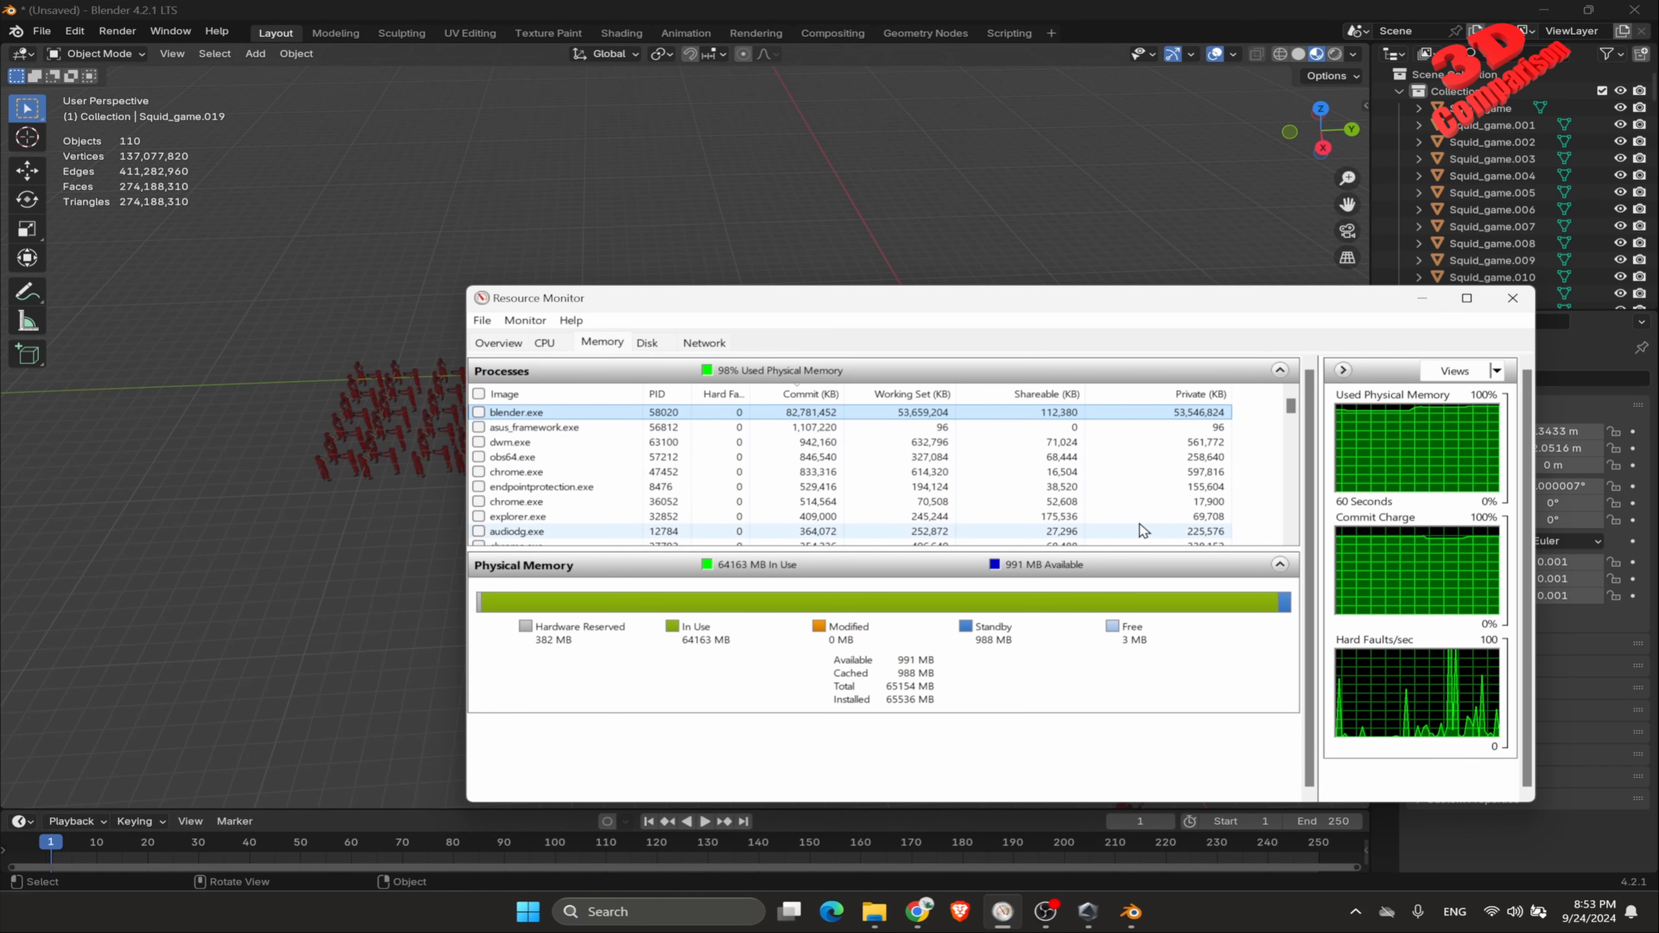
left_click(1424, 299)
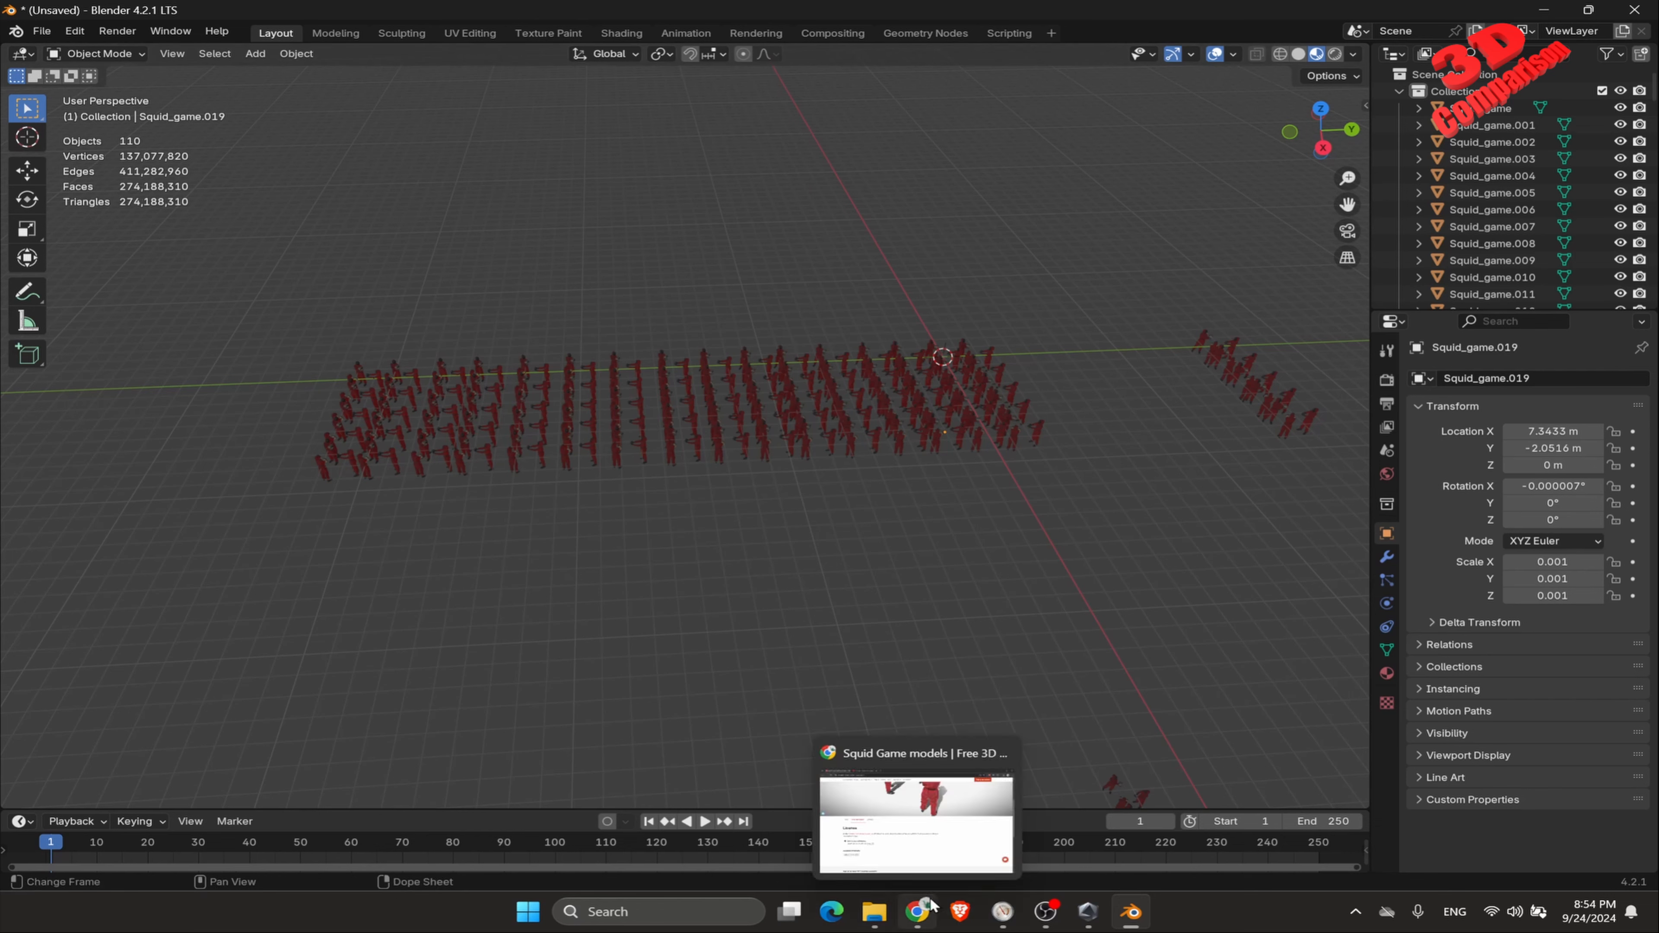
Step: Switch to Chrome and view the channel comments in YouTube Studio to read the viewer's comment about 64 GB of RAM
left_click(917, 911)
left_click(392, 18)
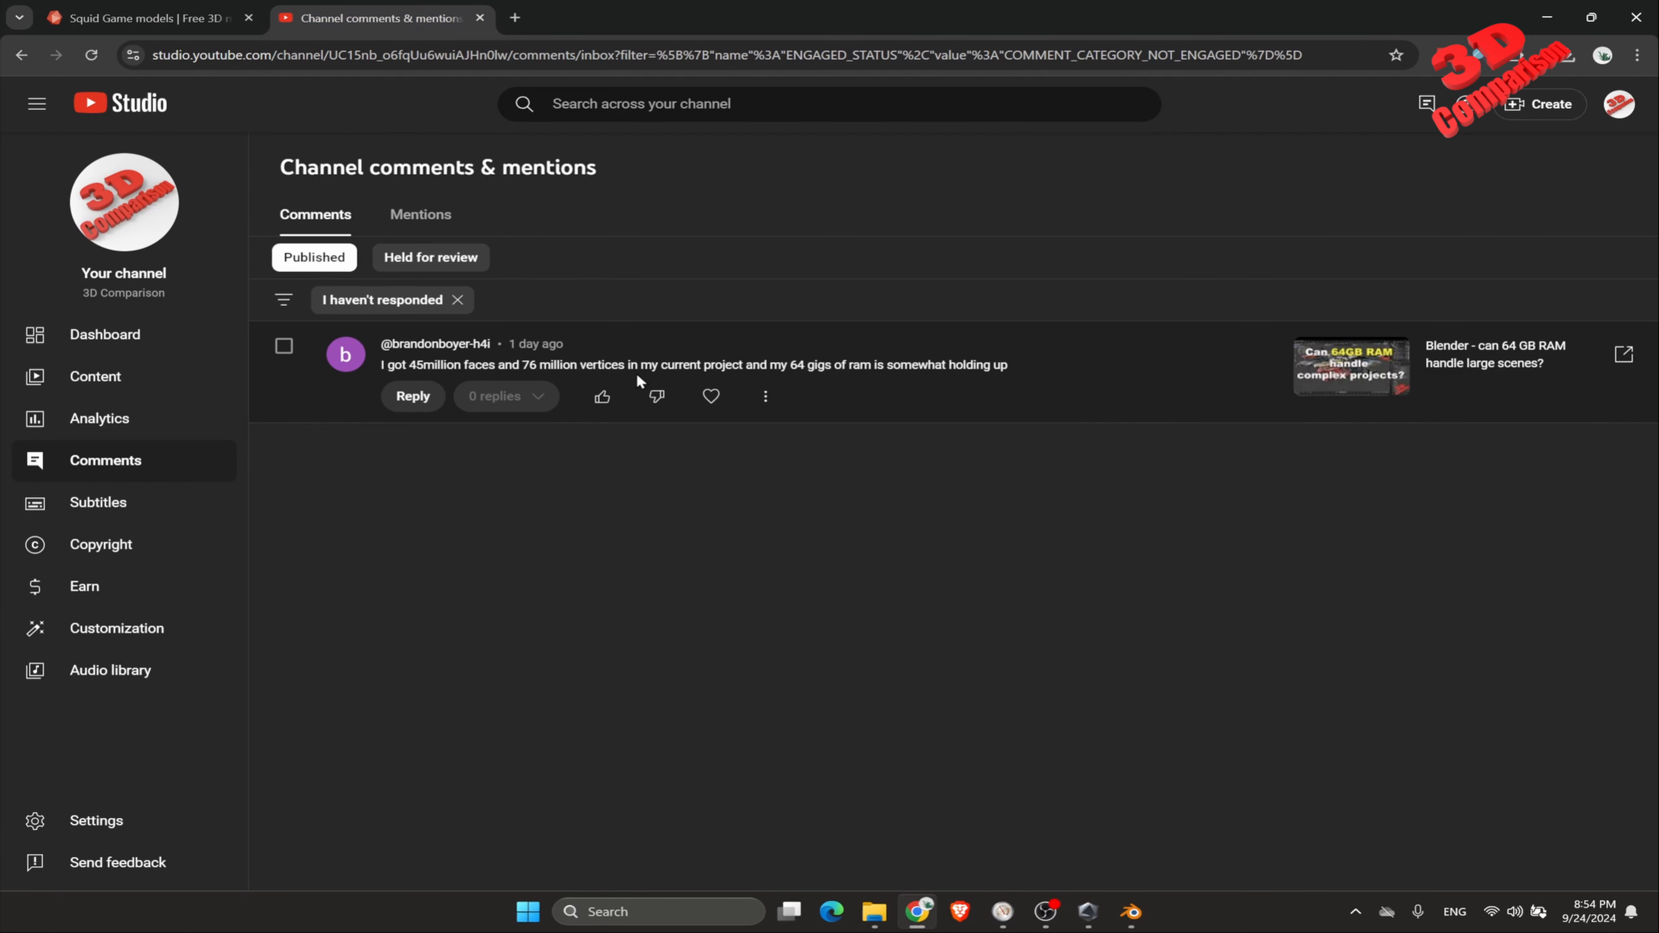